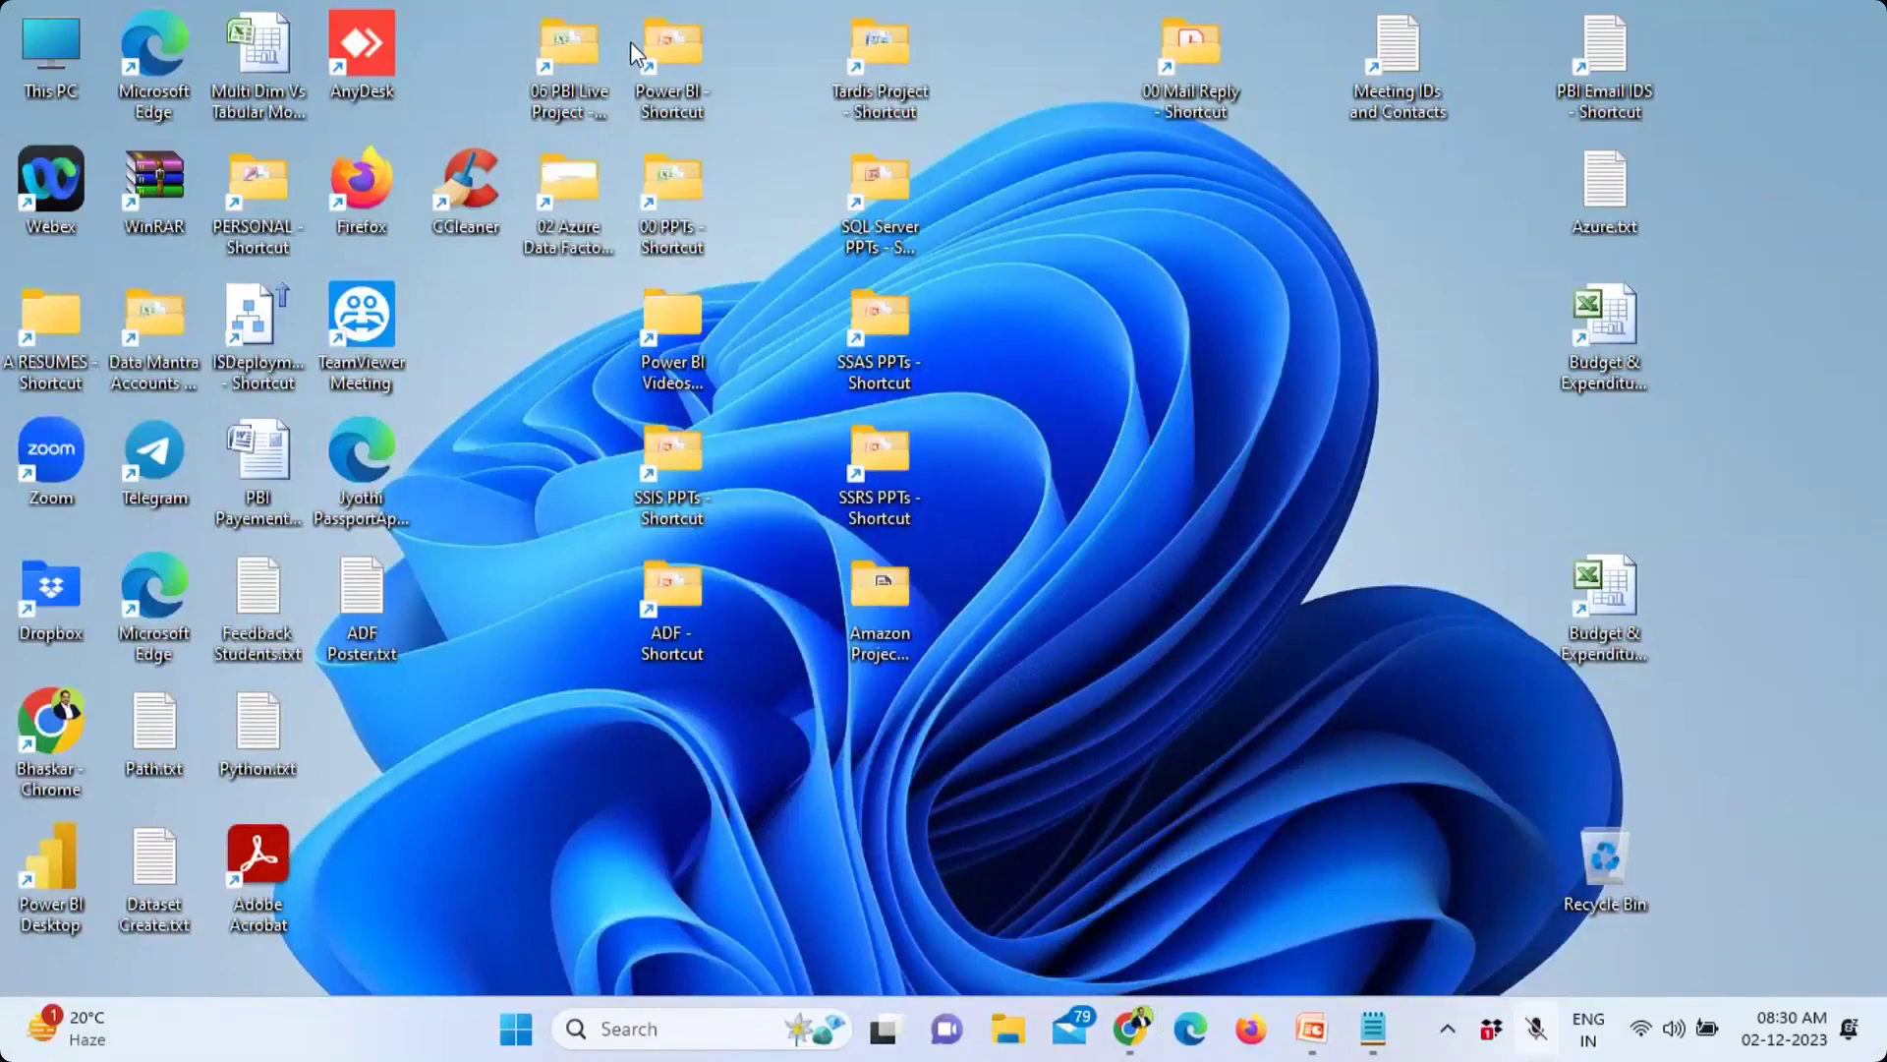
Step: Open Students Enquiry.xlsx from the Power BI New PPTs folder and view the Students sheet
double_click(653, 102)
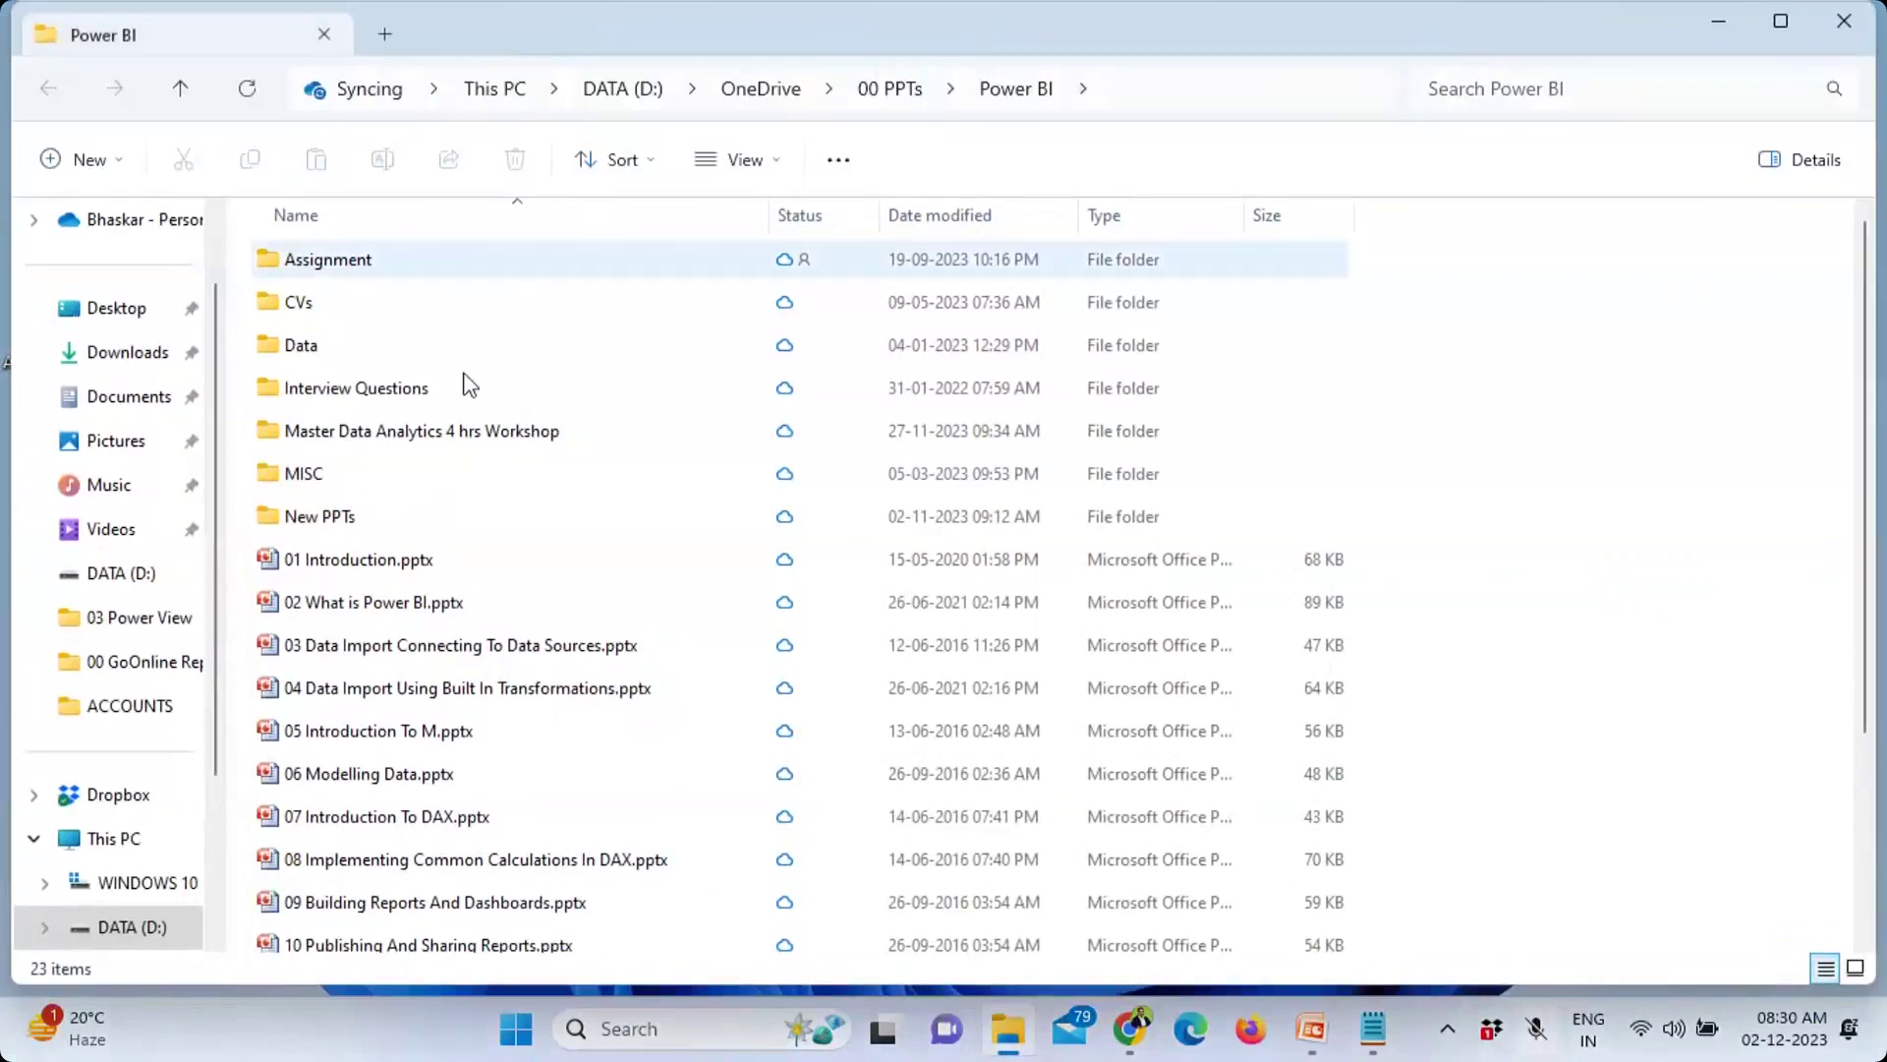
double_click(362, 515)
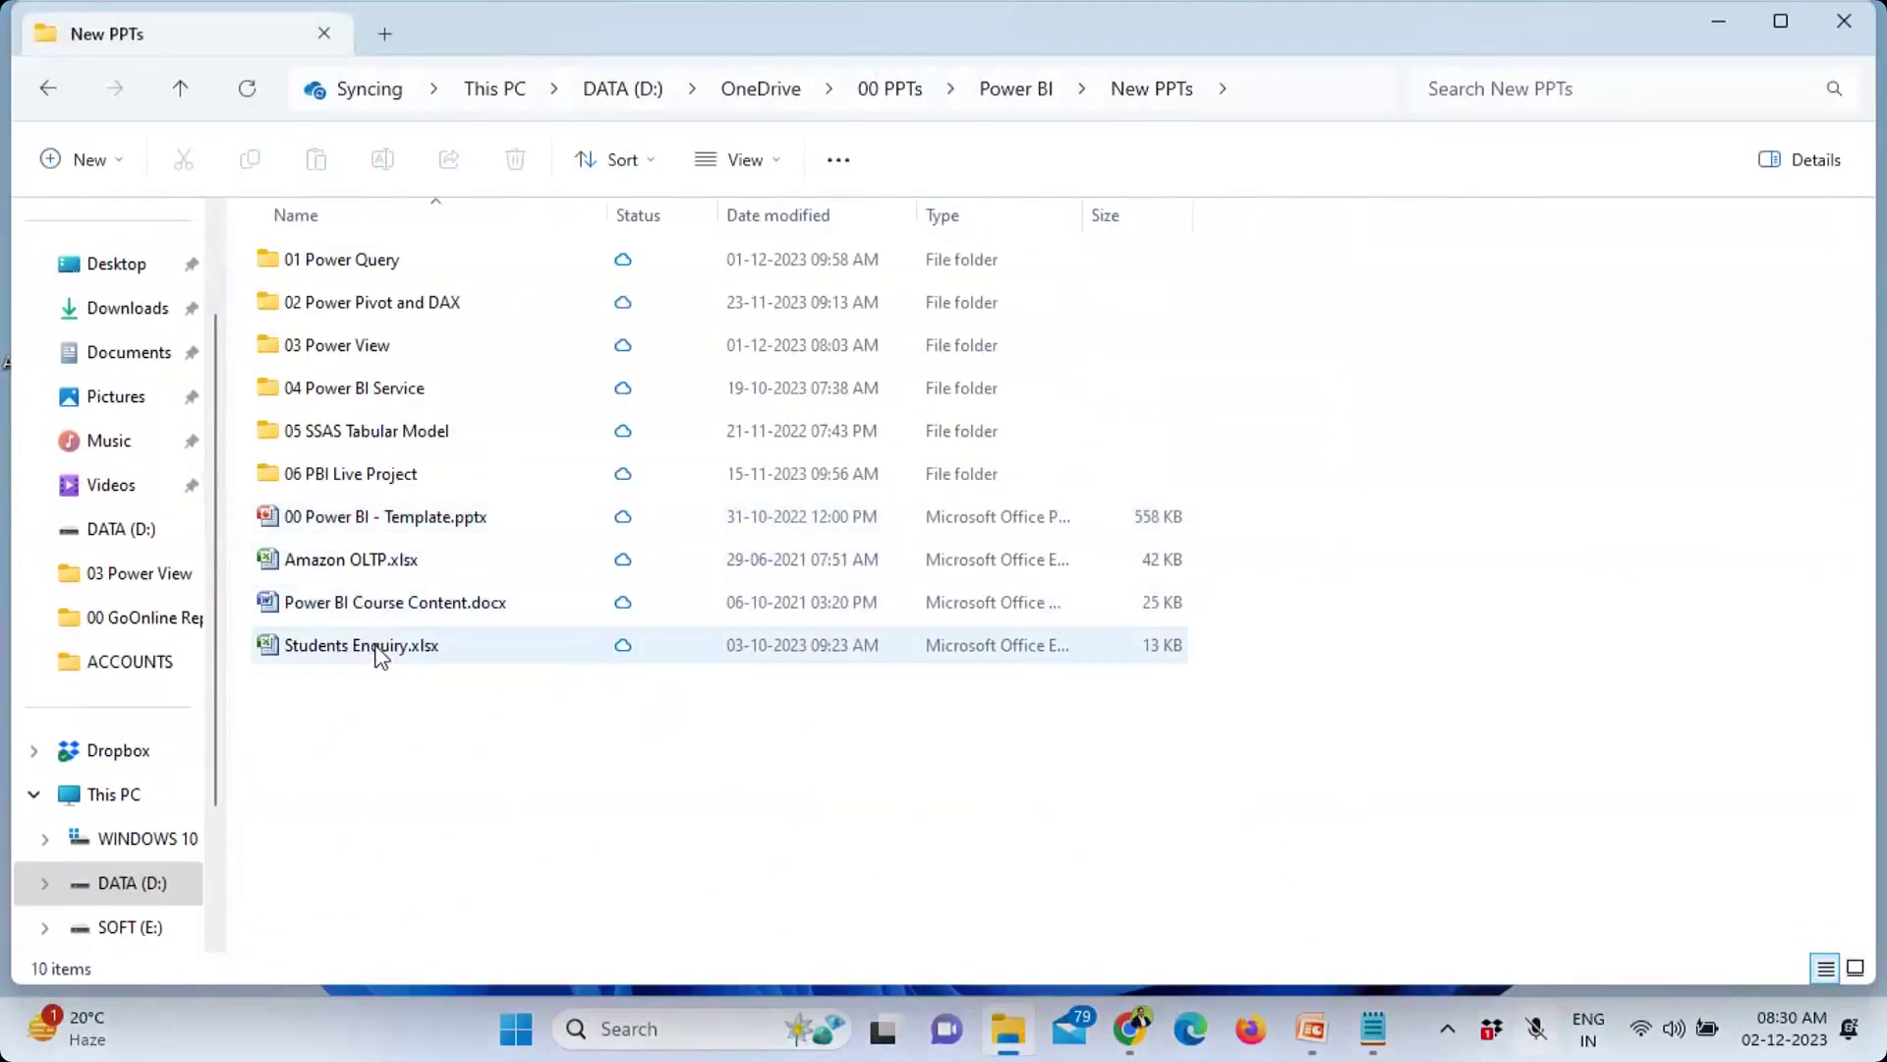
double_click(380, 649)
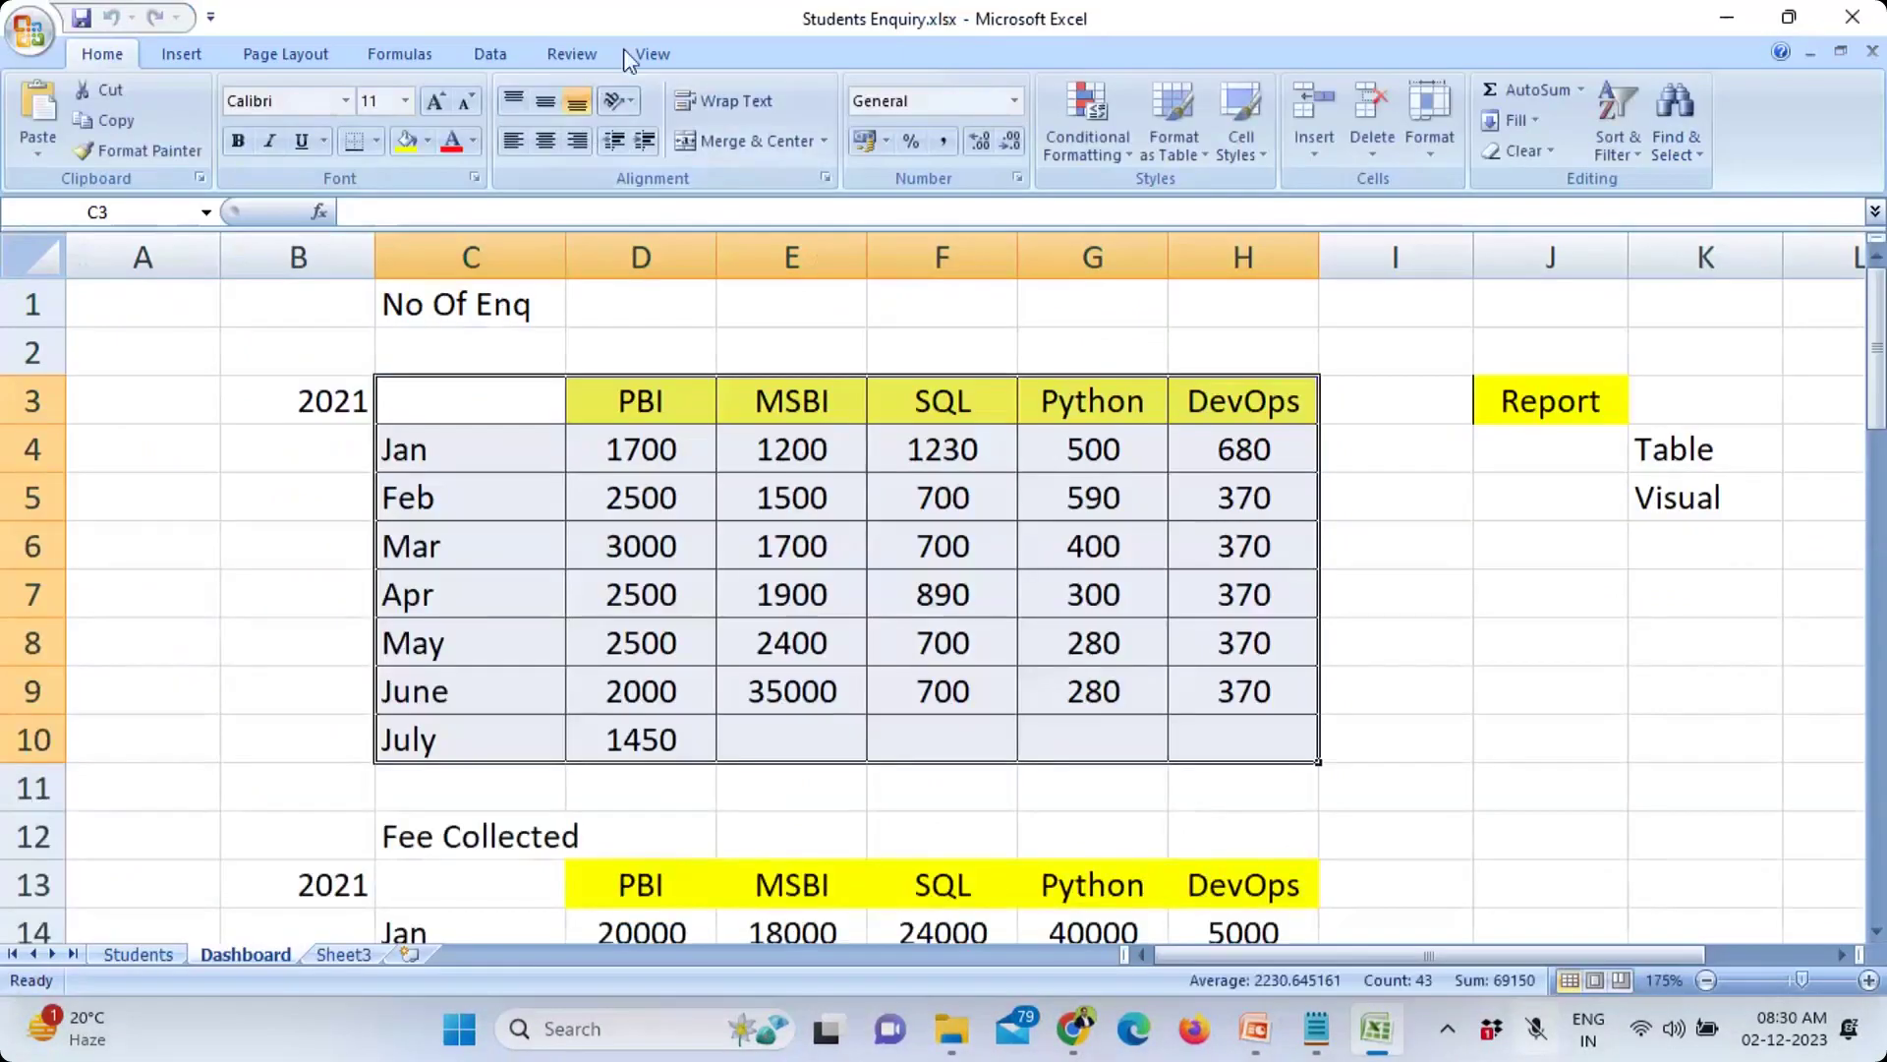
left_click(143, 949)
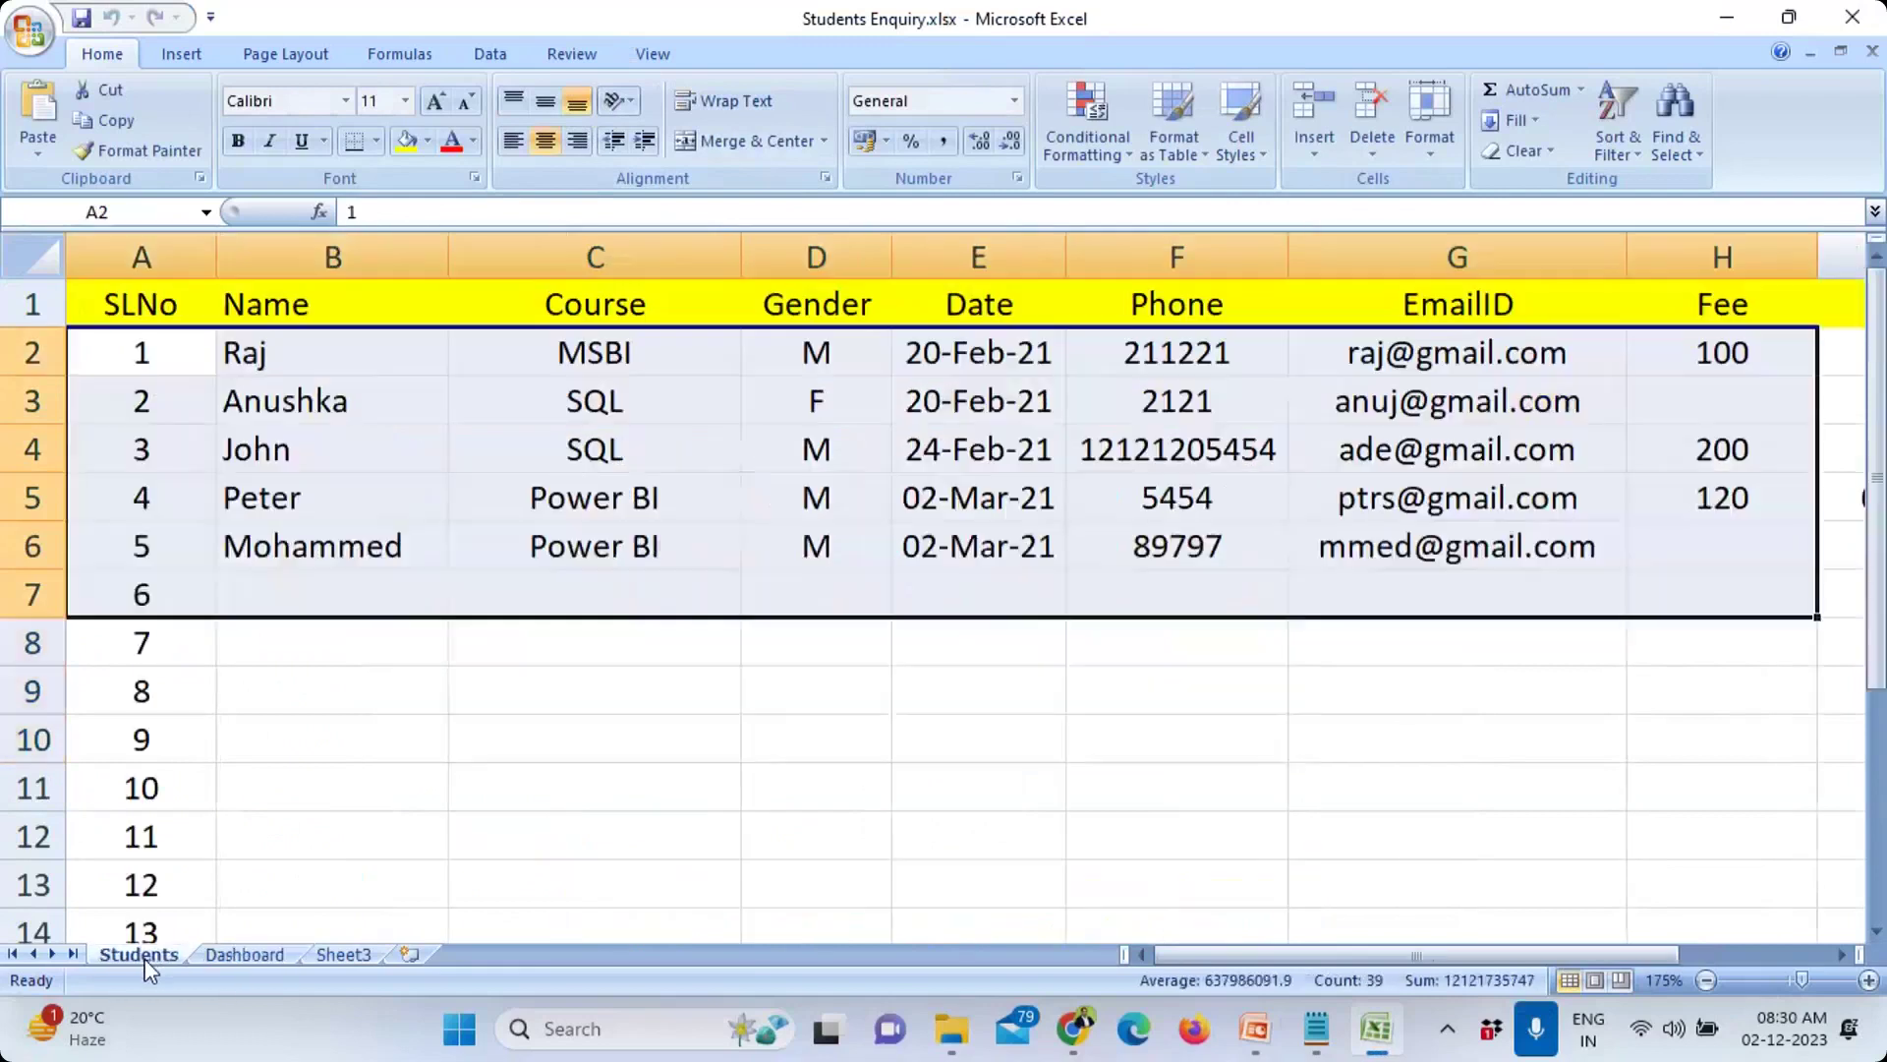
Step: Minimize Excel, close the folder window, and bring the Notepad notes forward
left_click(414, 783)
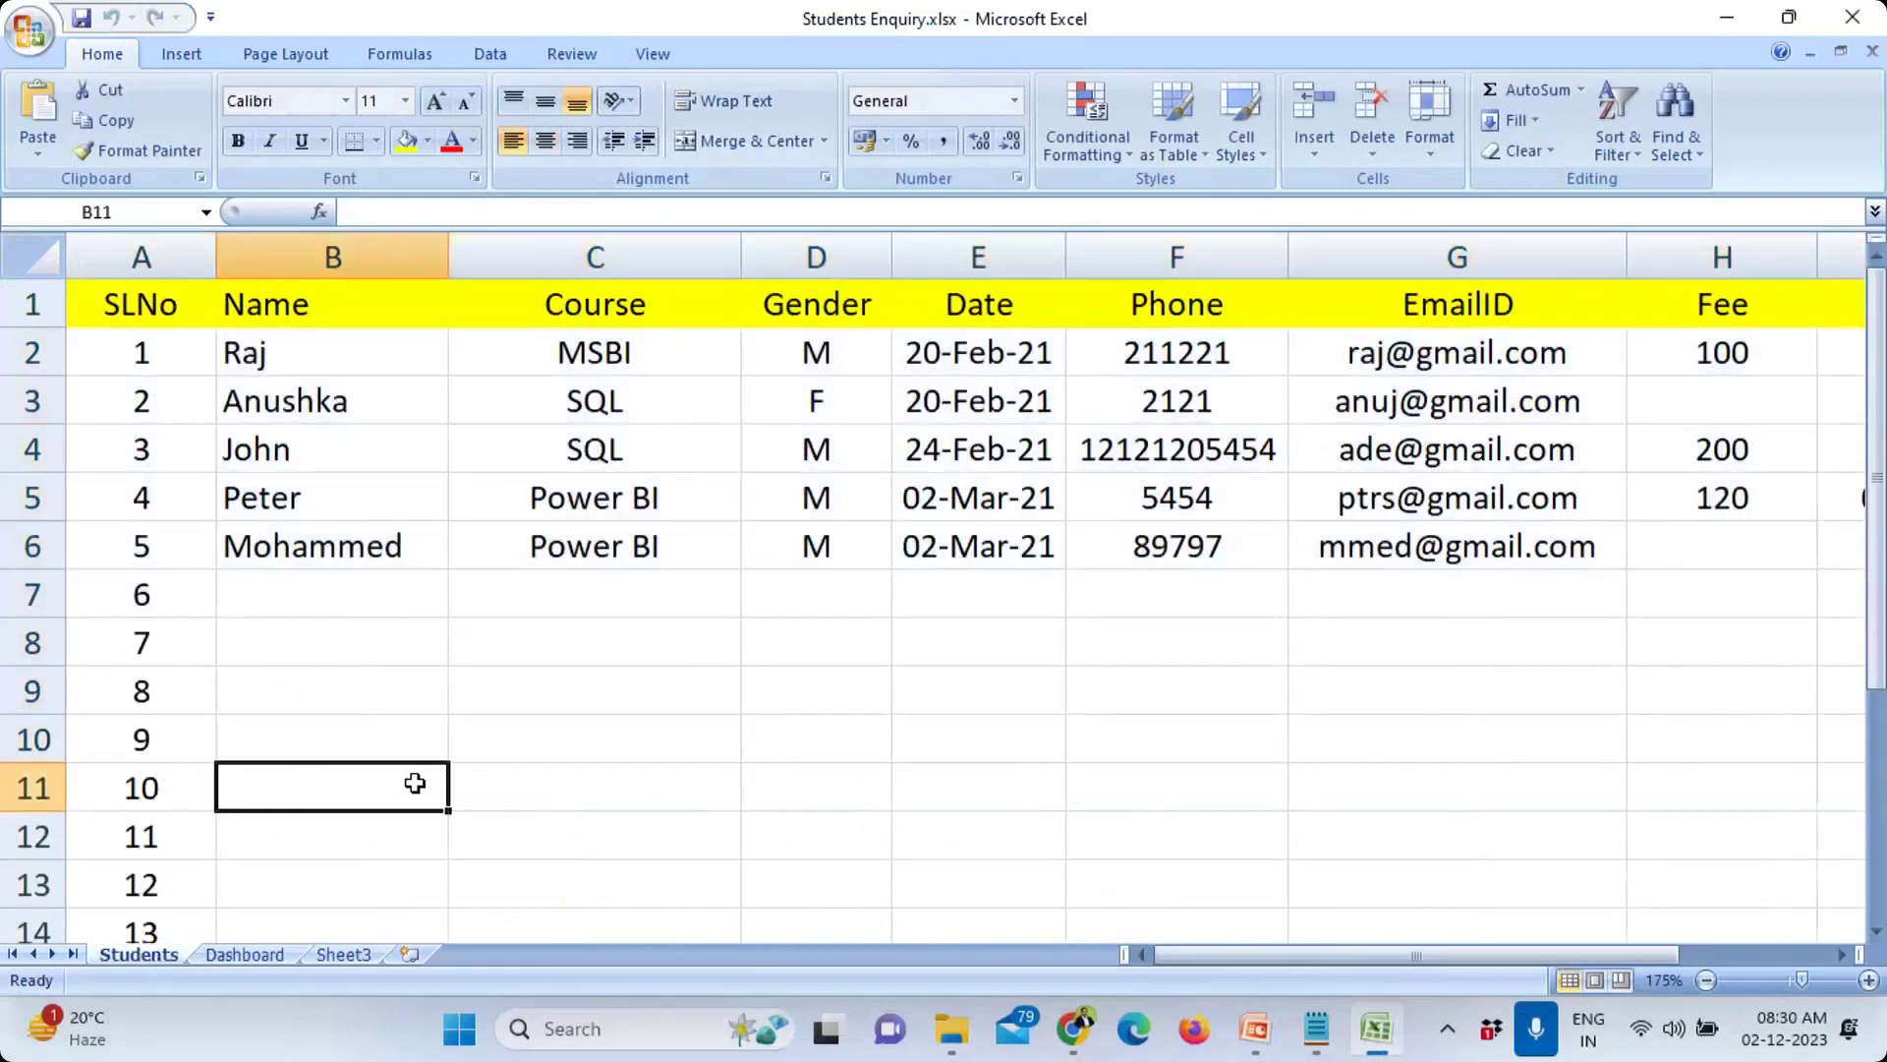
left_click(1373, 1032)
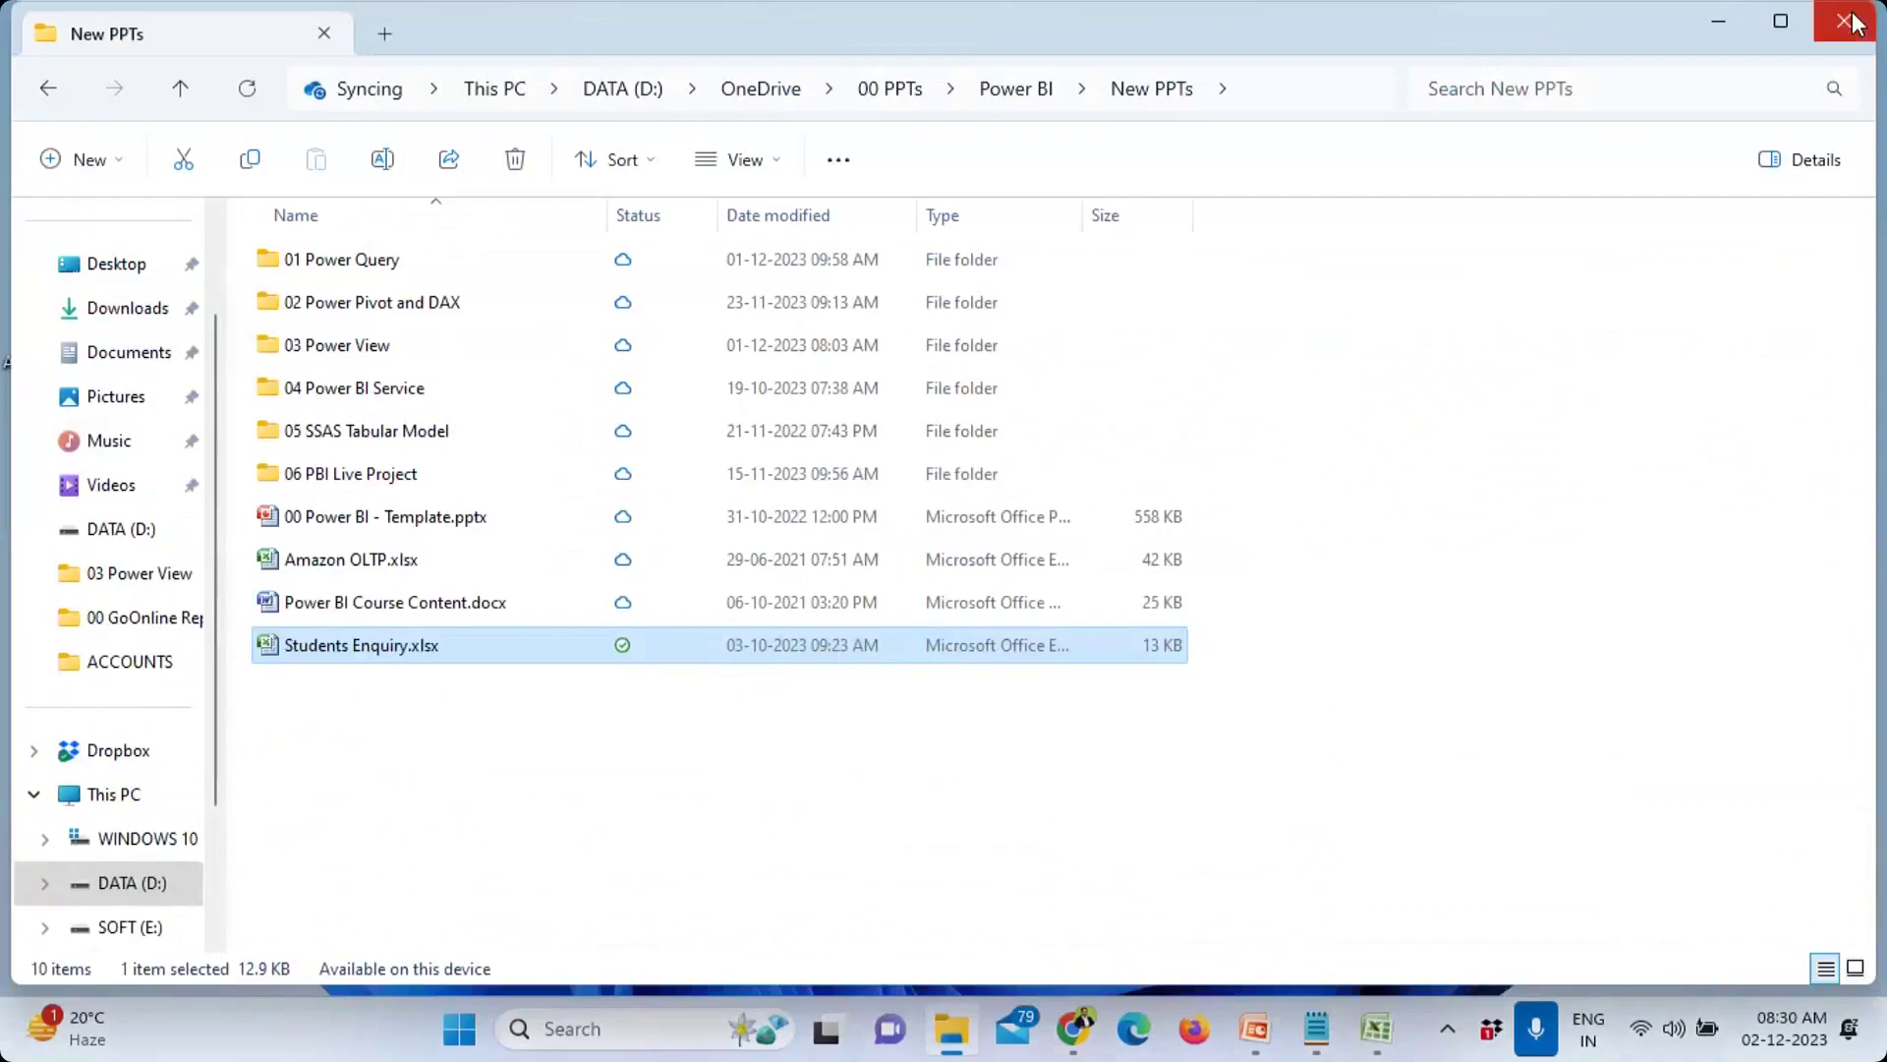
key("super+d")
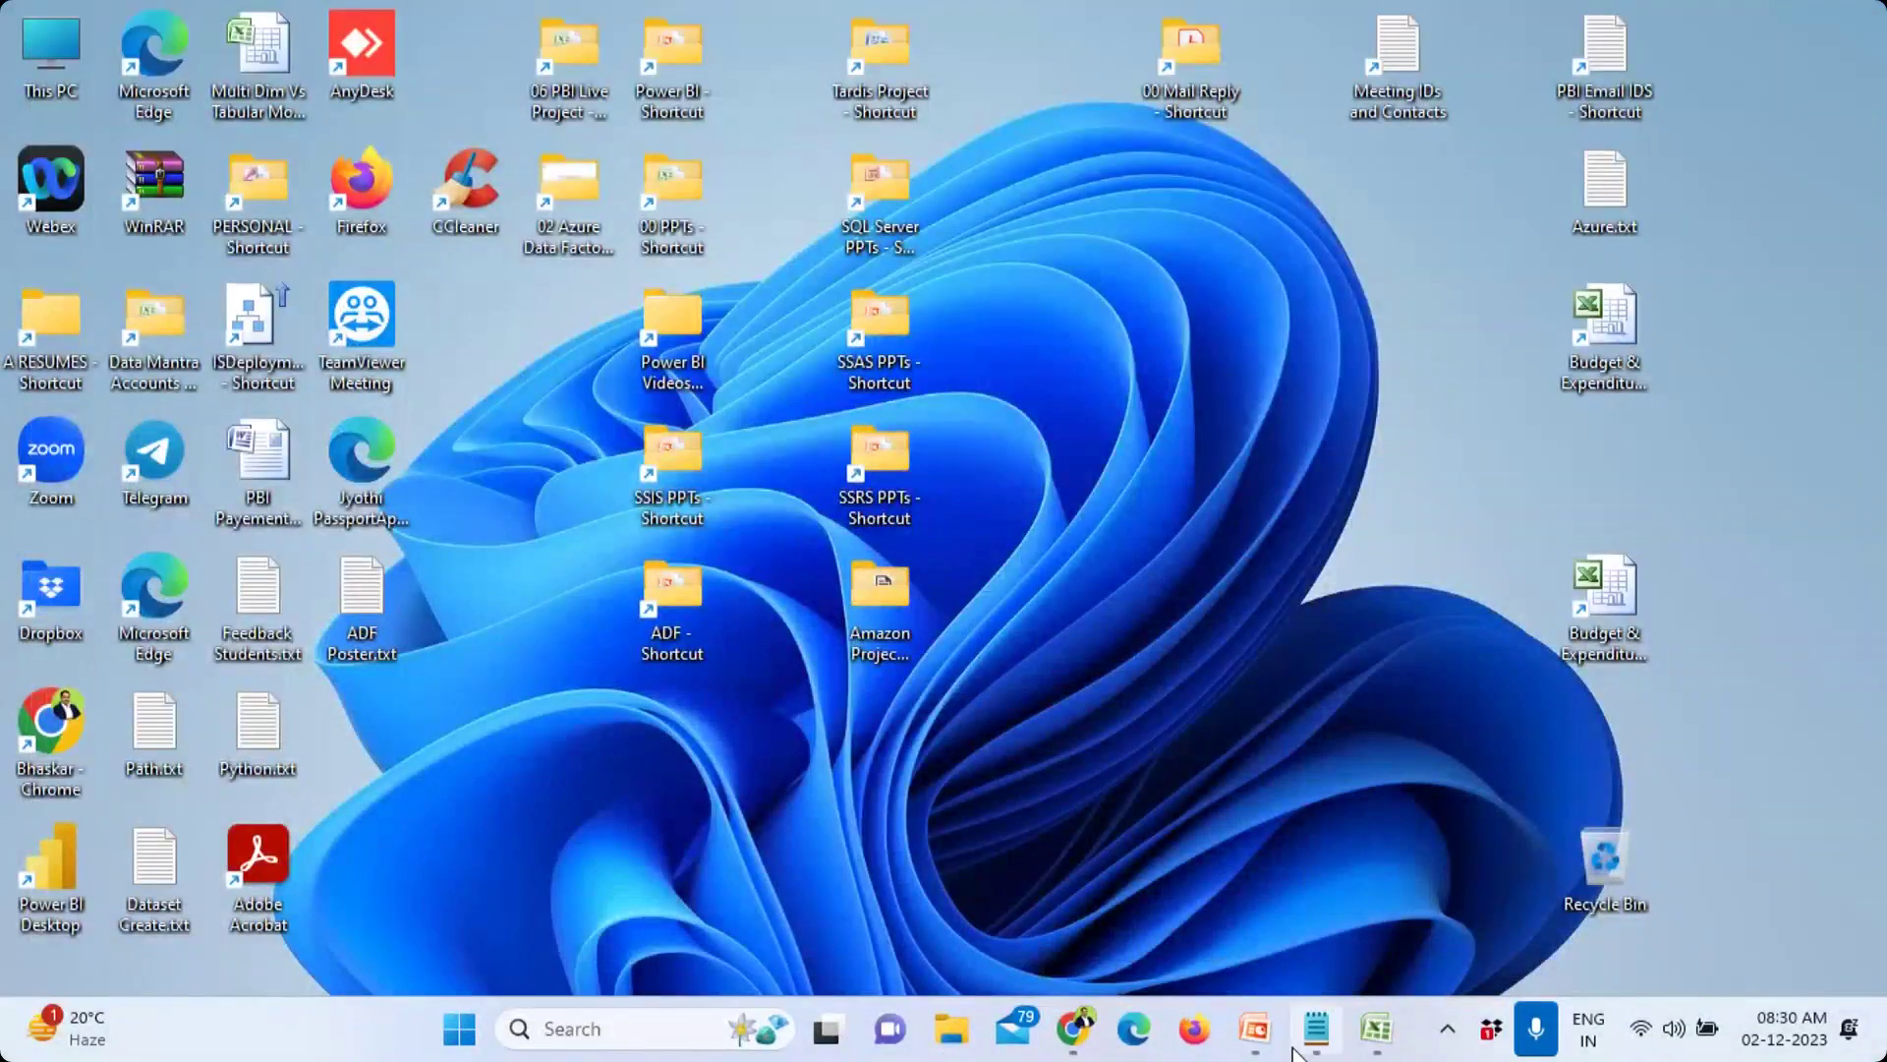
left_click(1300, 1048)
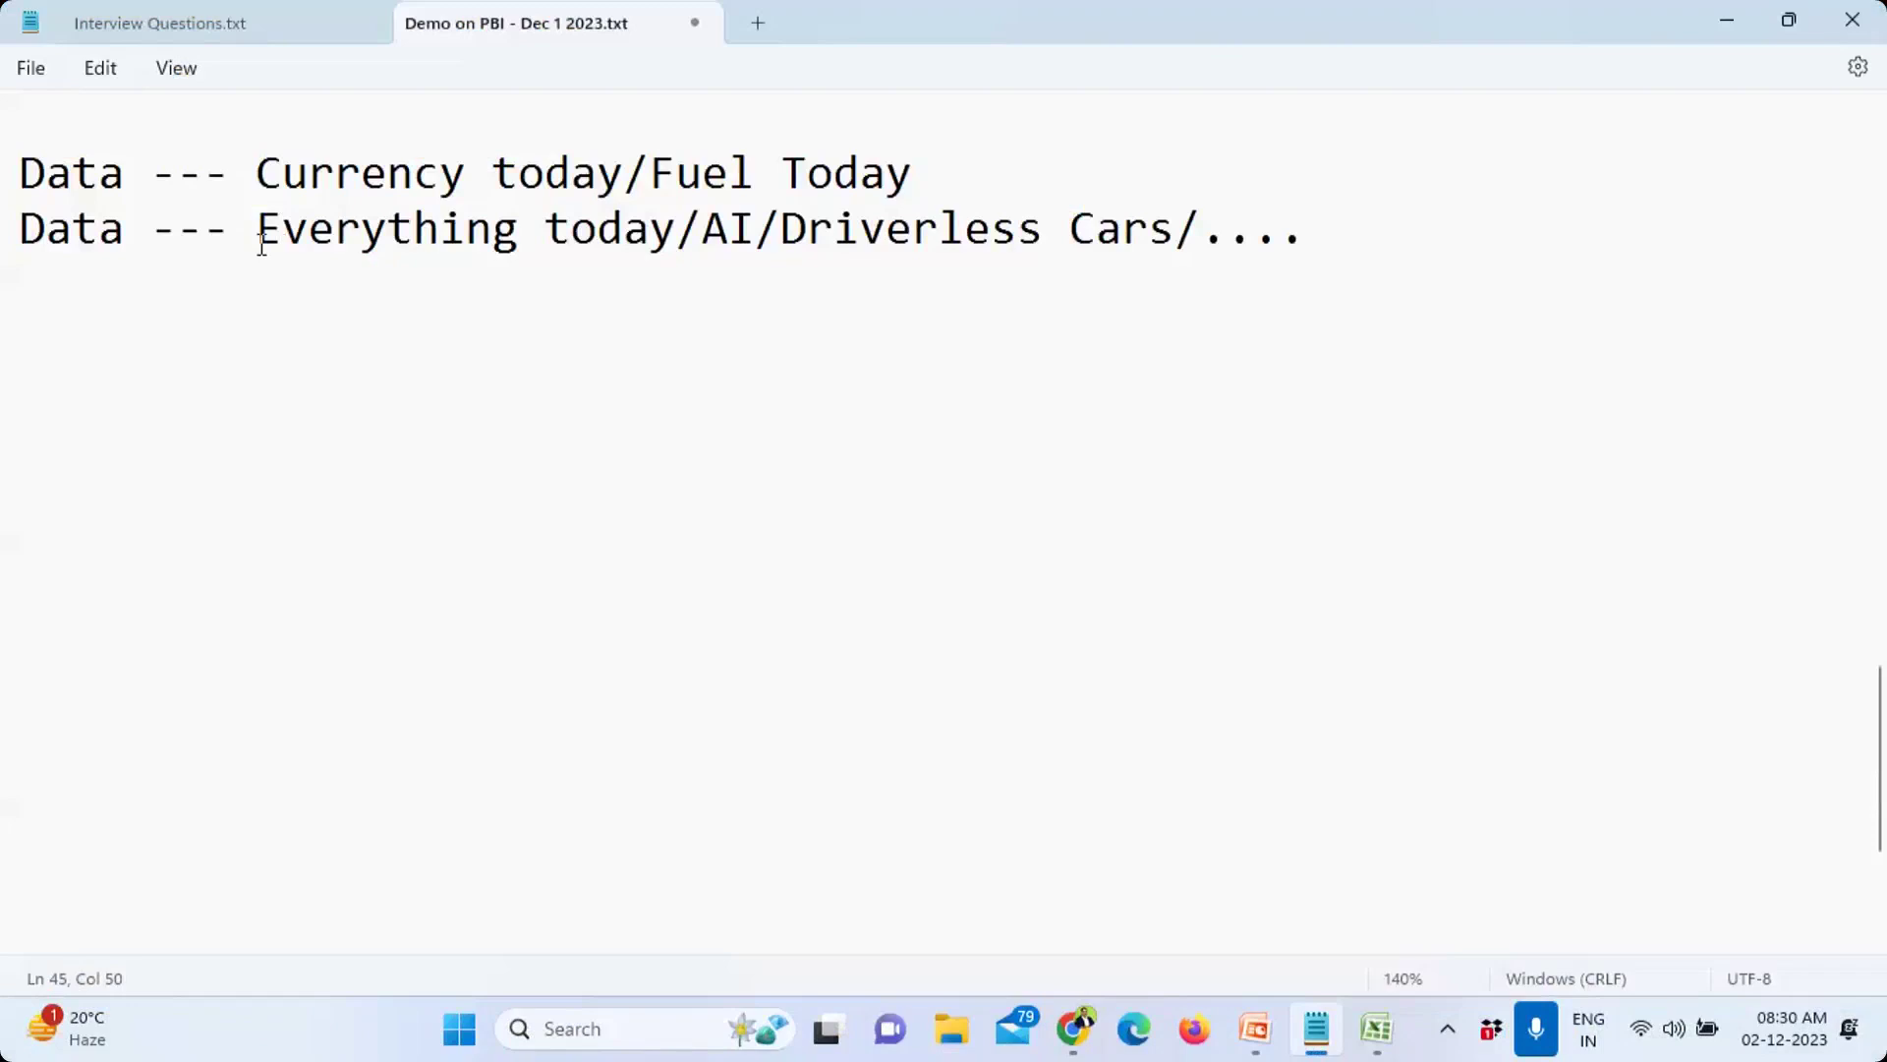
Step: Add the question 'Data Size...?' on a new line below the existing notes
left_click(125, 329)
left_click_drag(19, 173, 19, 285)
left_click(40, 306)
key("Return")
type("Data ")
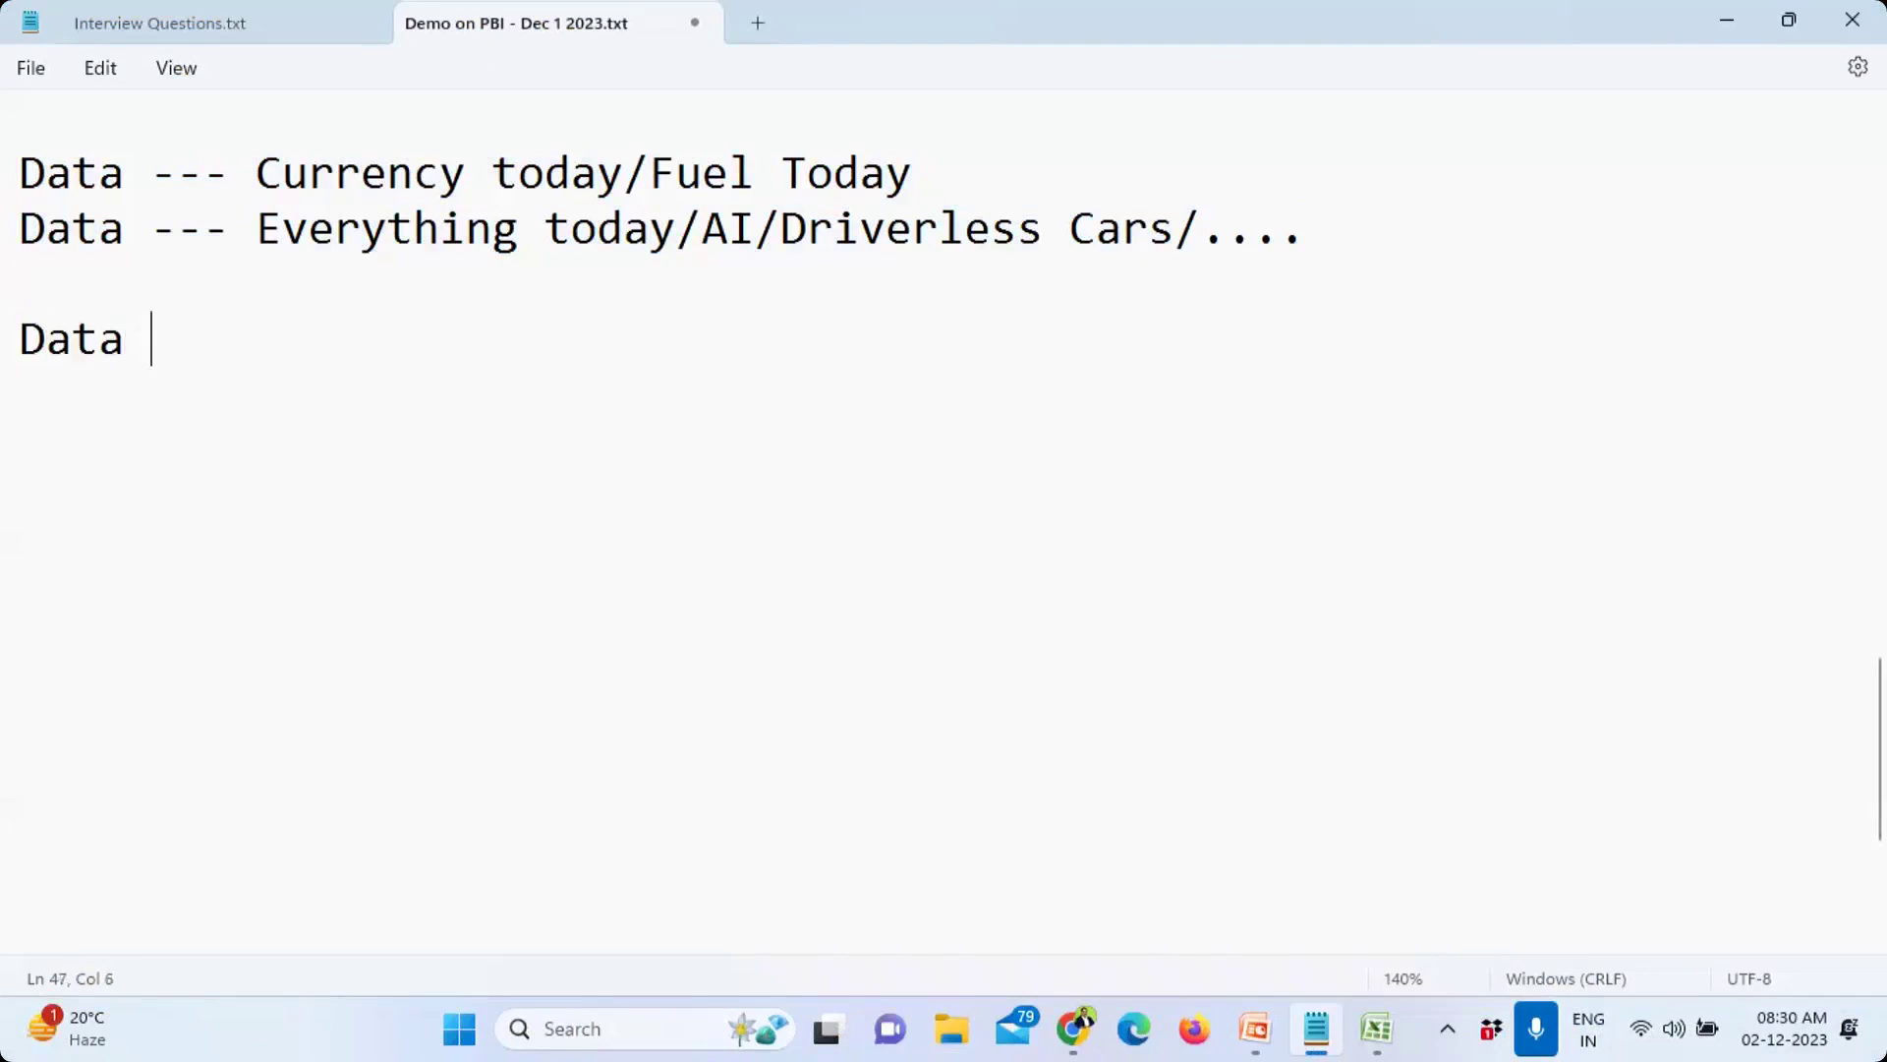
type("Size...")
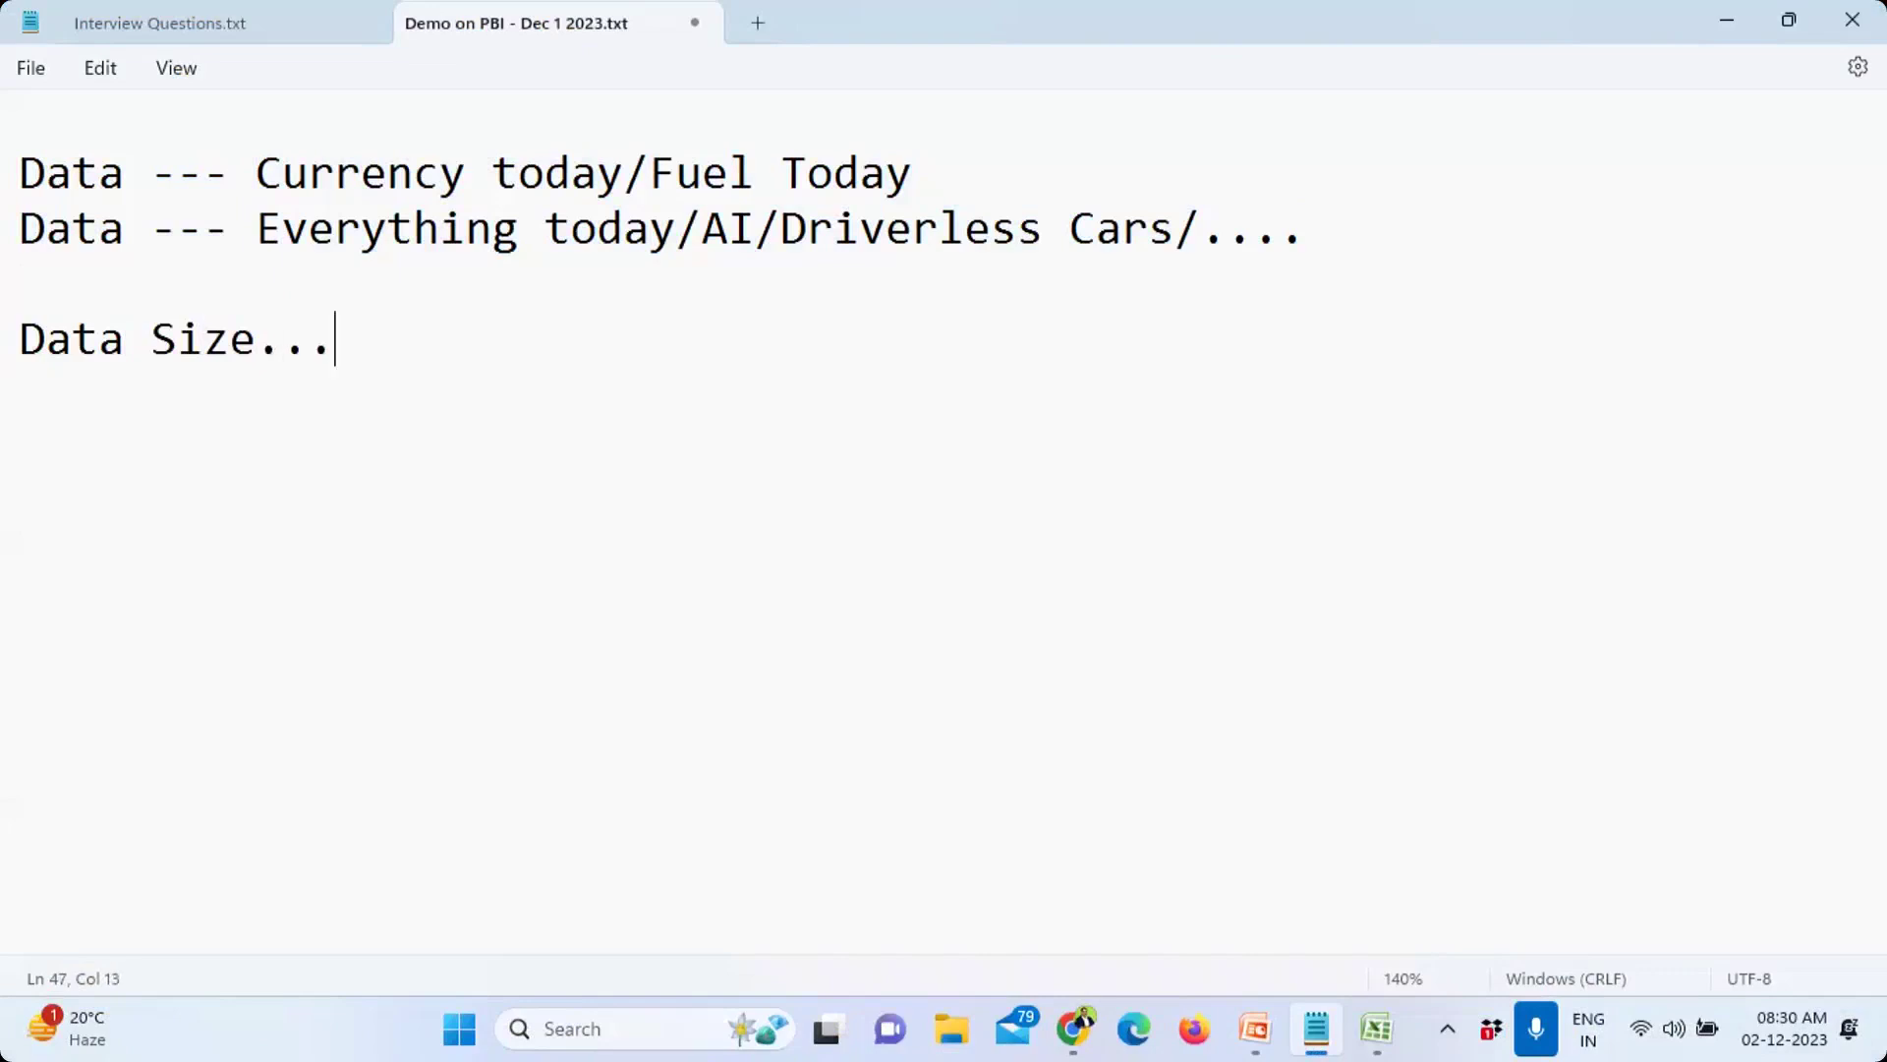
type("?")
key("Return")
key("Return")
Step: Type the note 'Data --- MB (1000s) -- Excel (Store + Process)' beneath it
type("Data --- 1000")
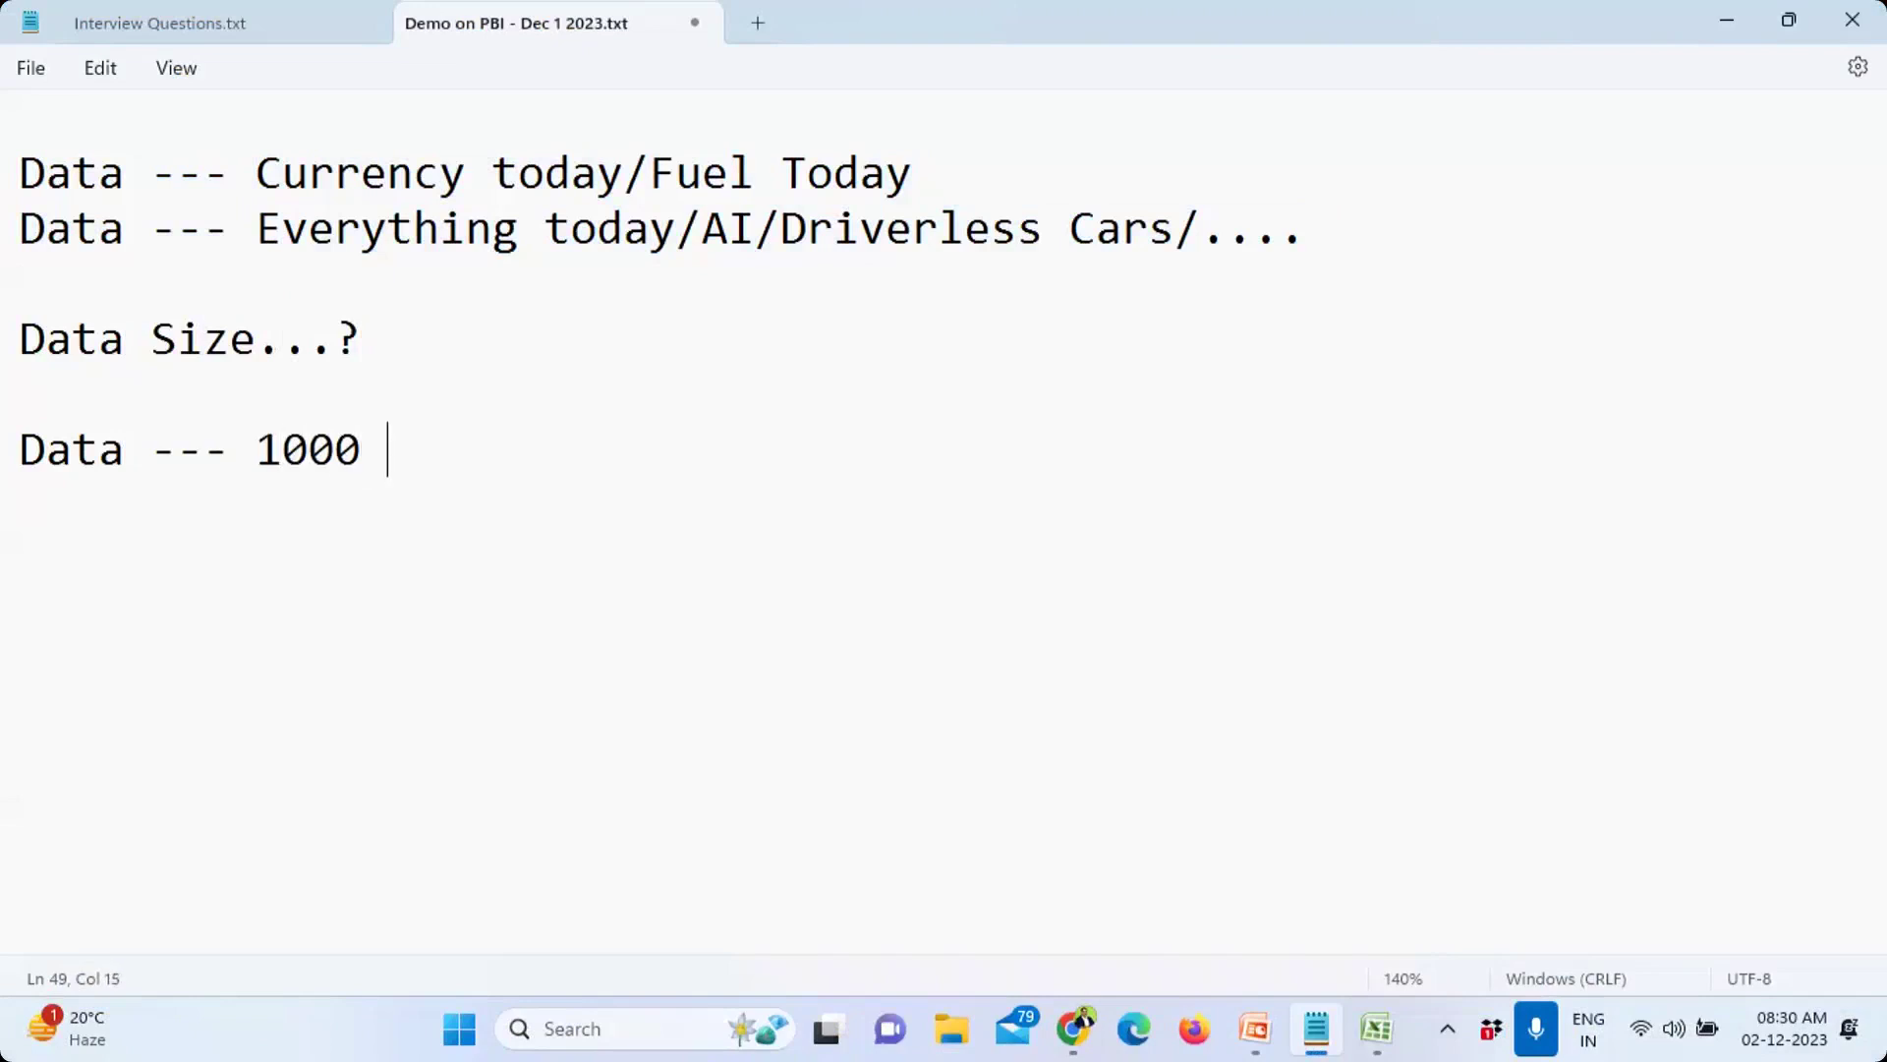
key("Left")
key("Left")
key("Left")
key("Left")
key("Left")
type("MB ")
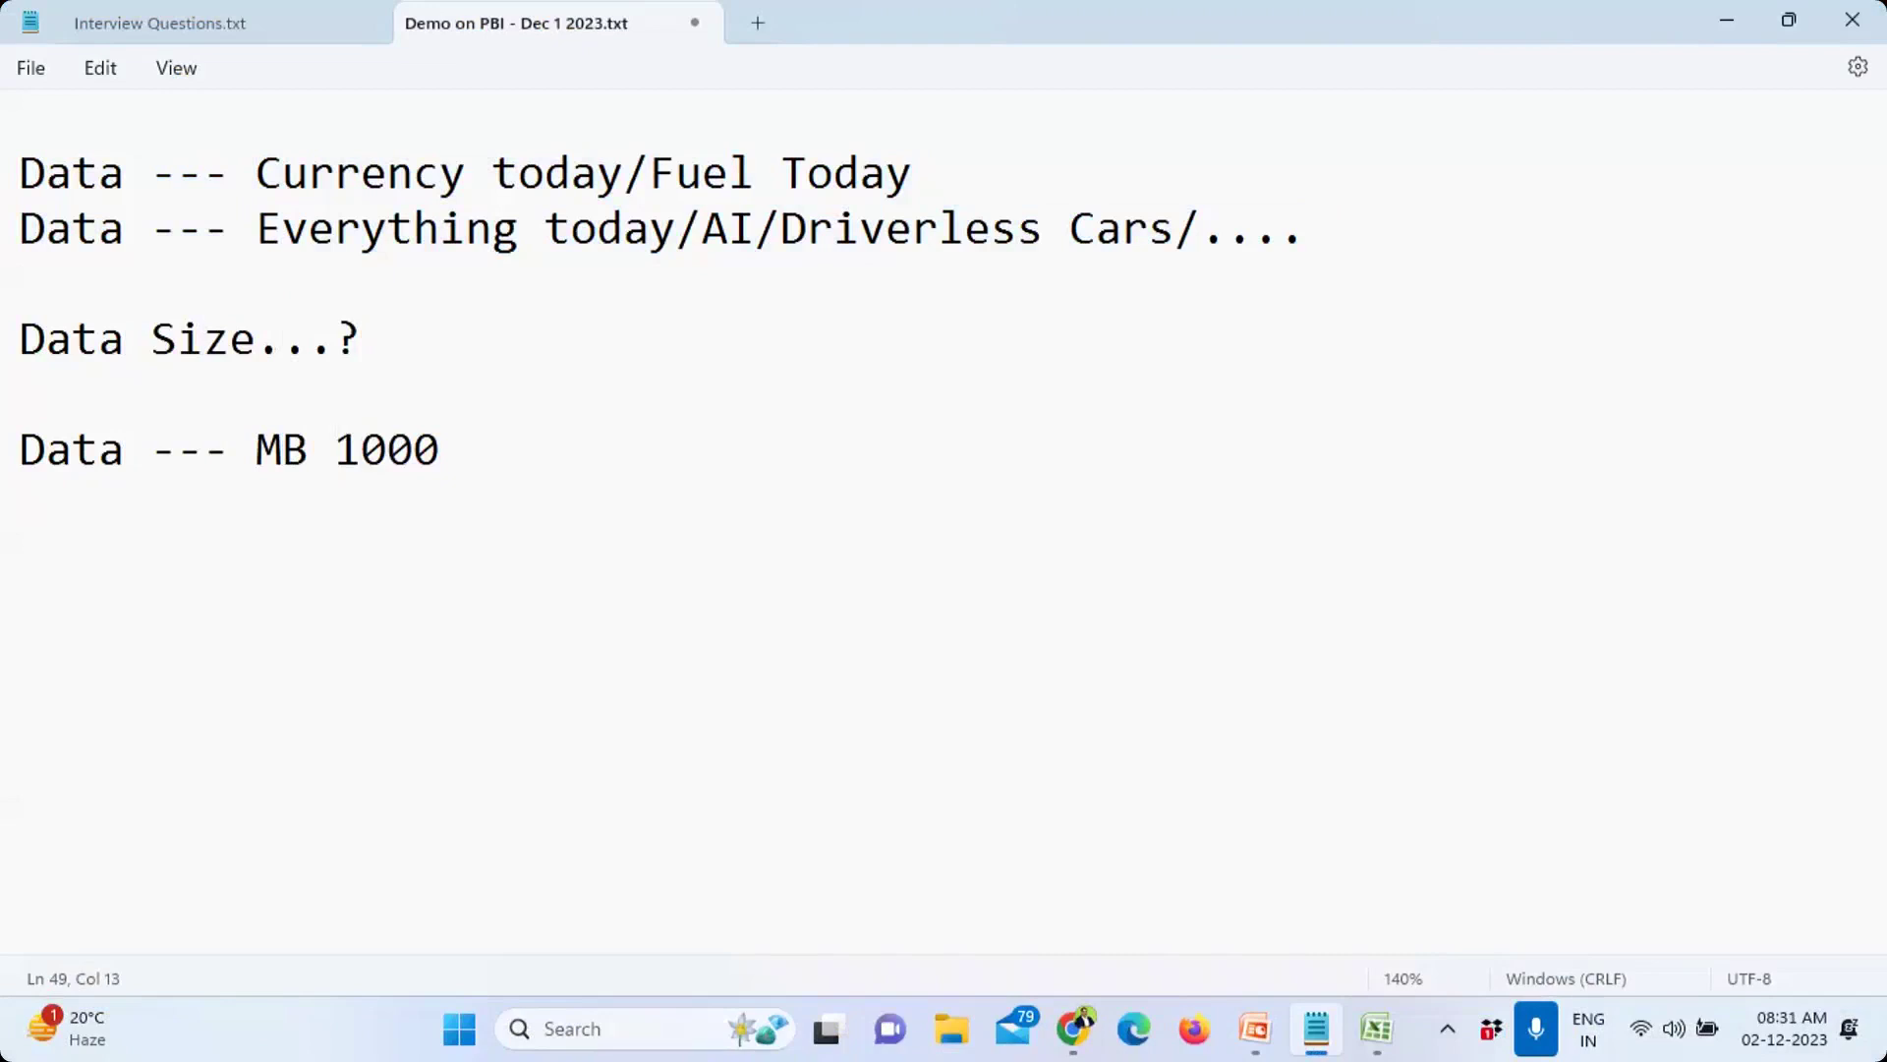
type("(")
key("Right")
key("Right")
type("s)")
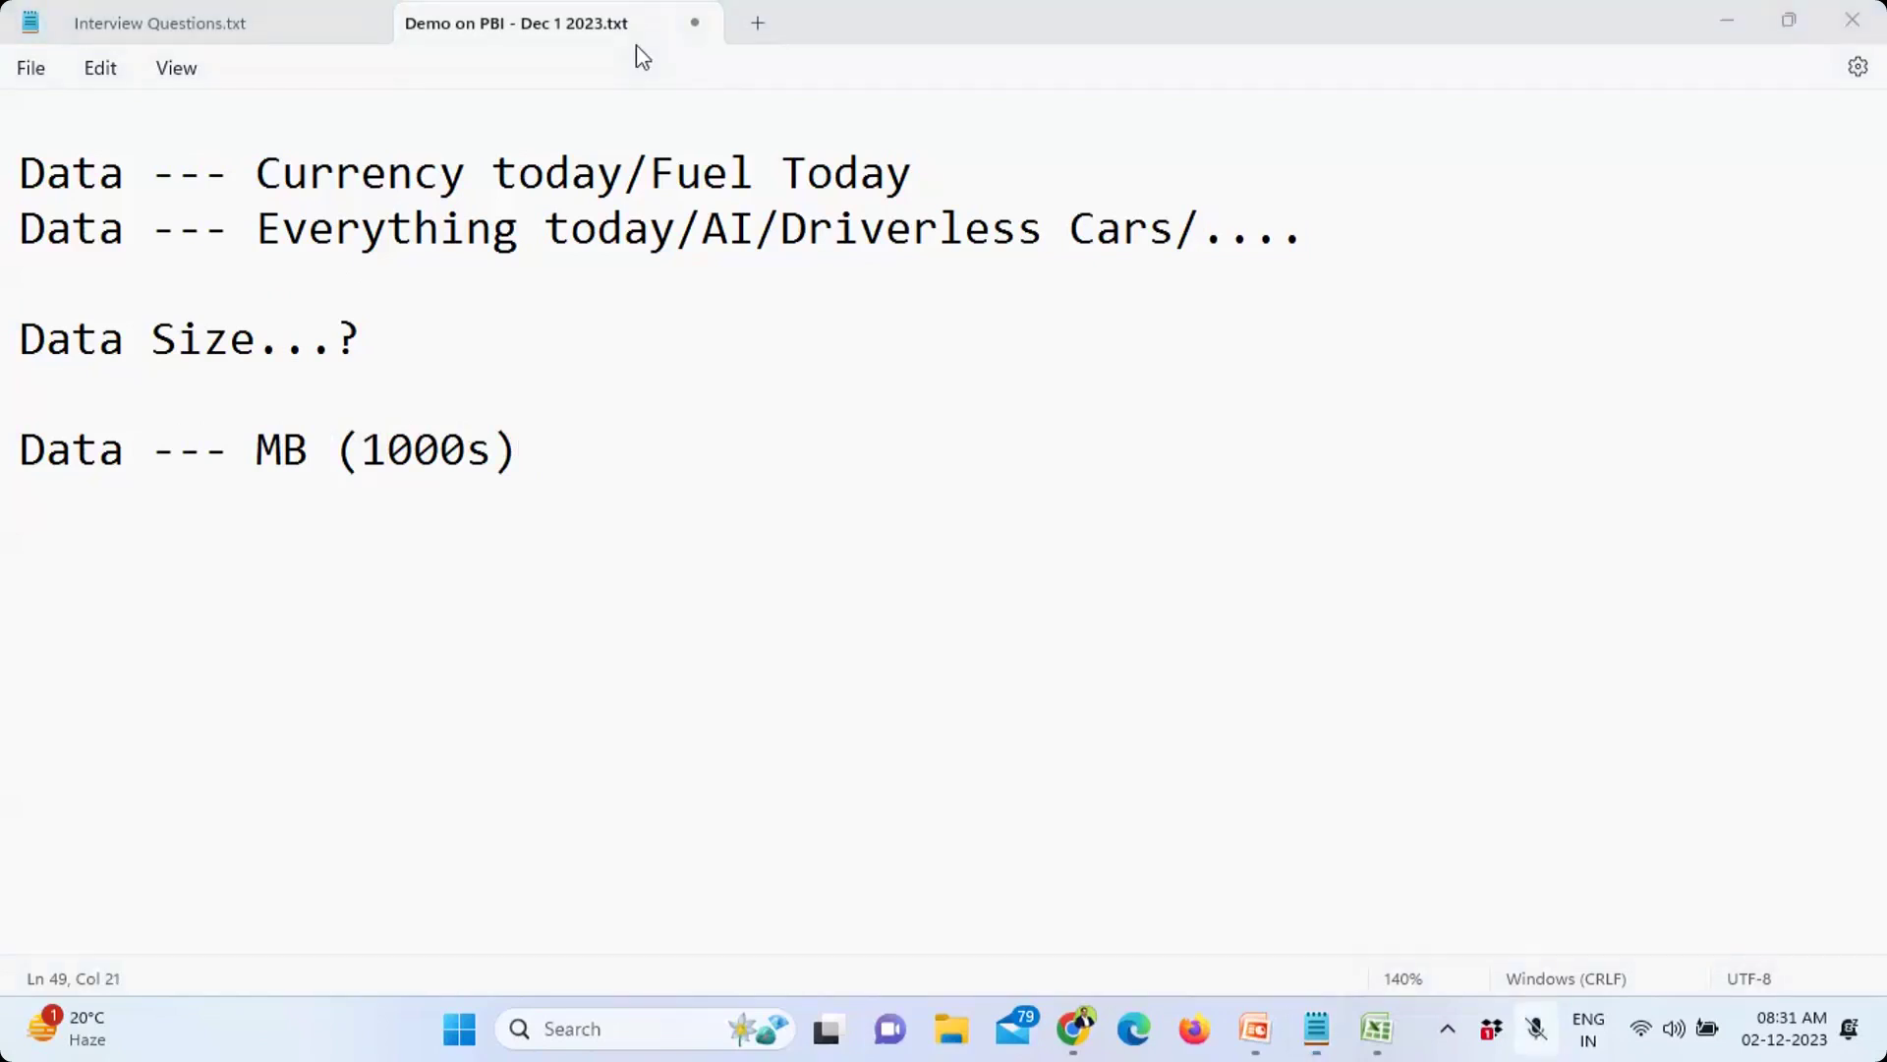
left_click(603, 442)
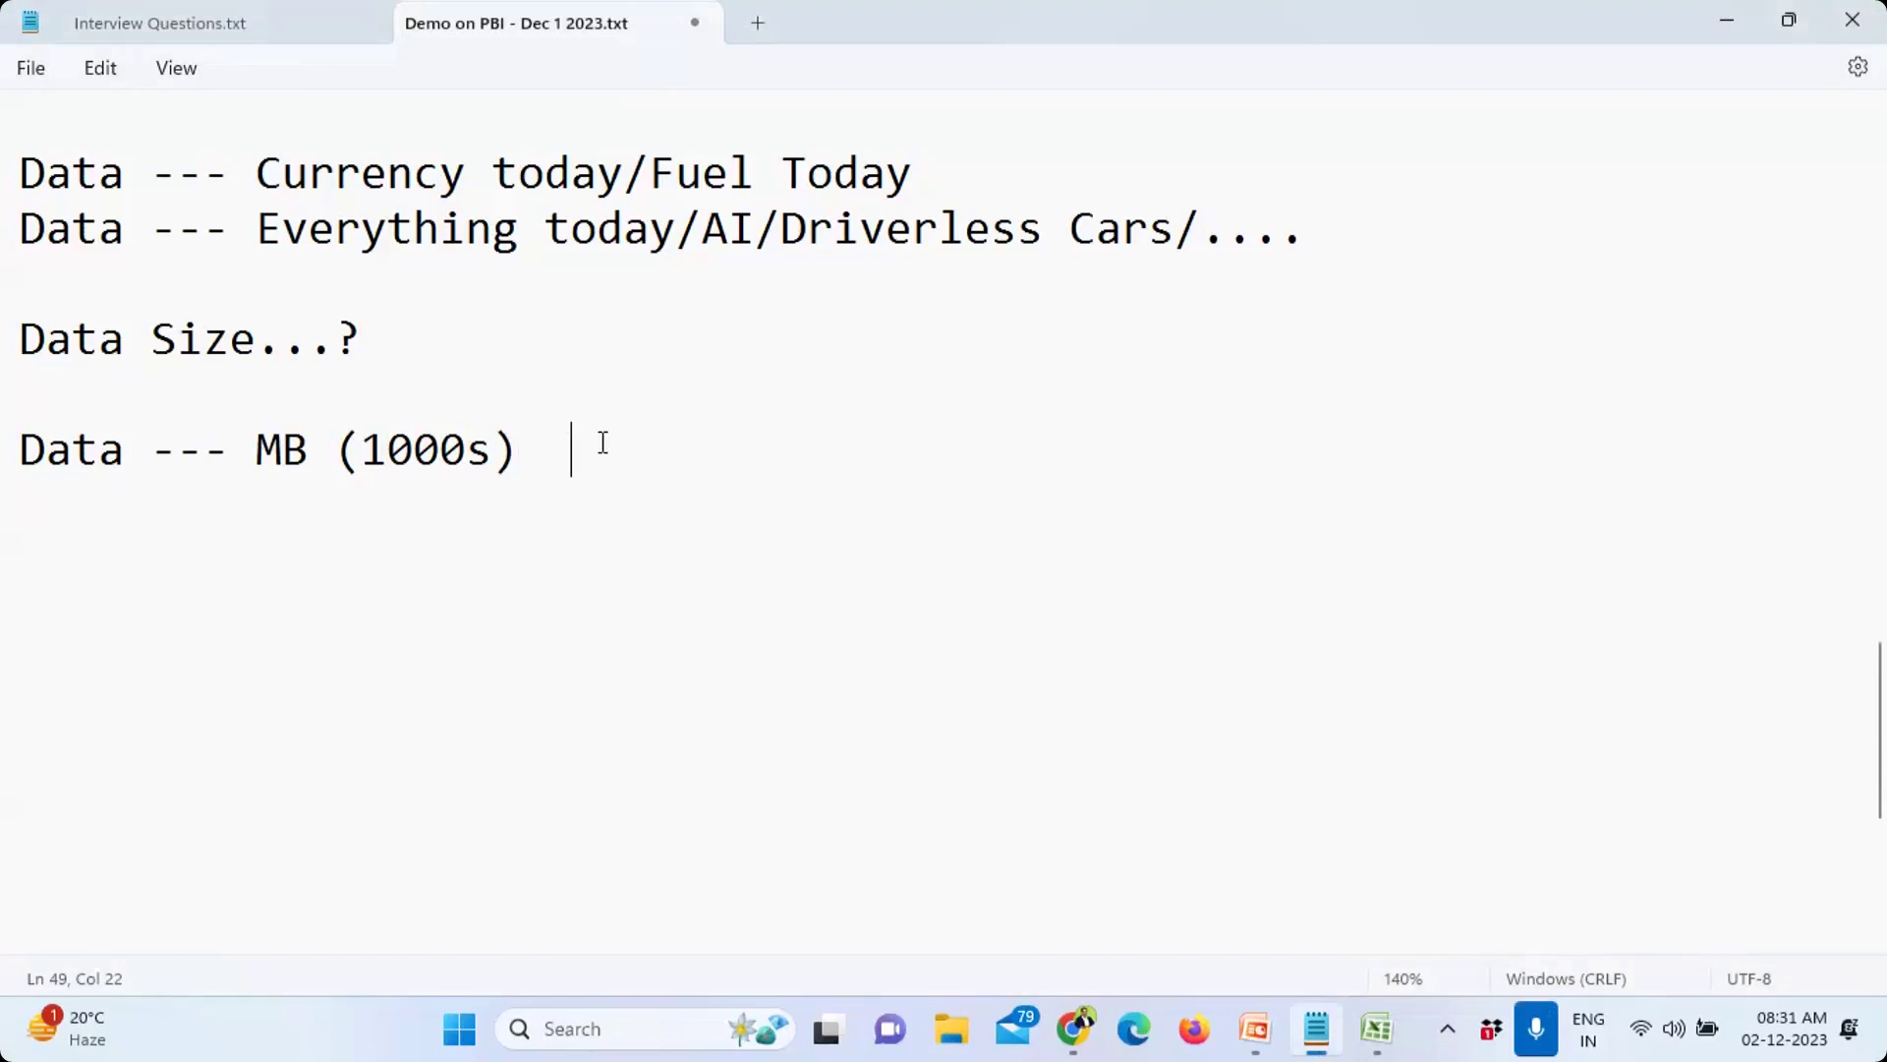
type("-- E")
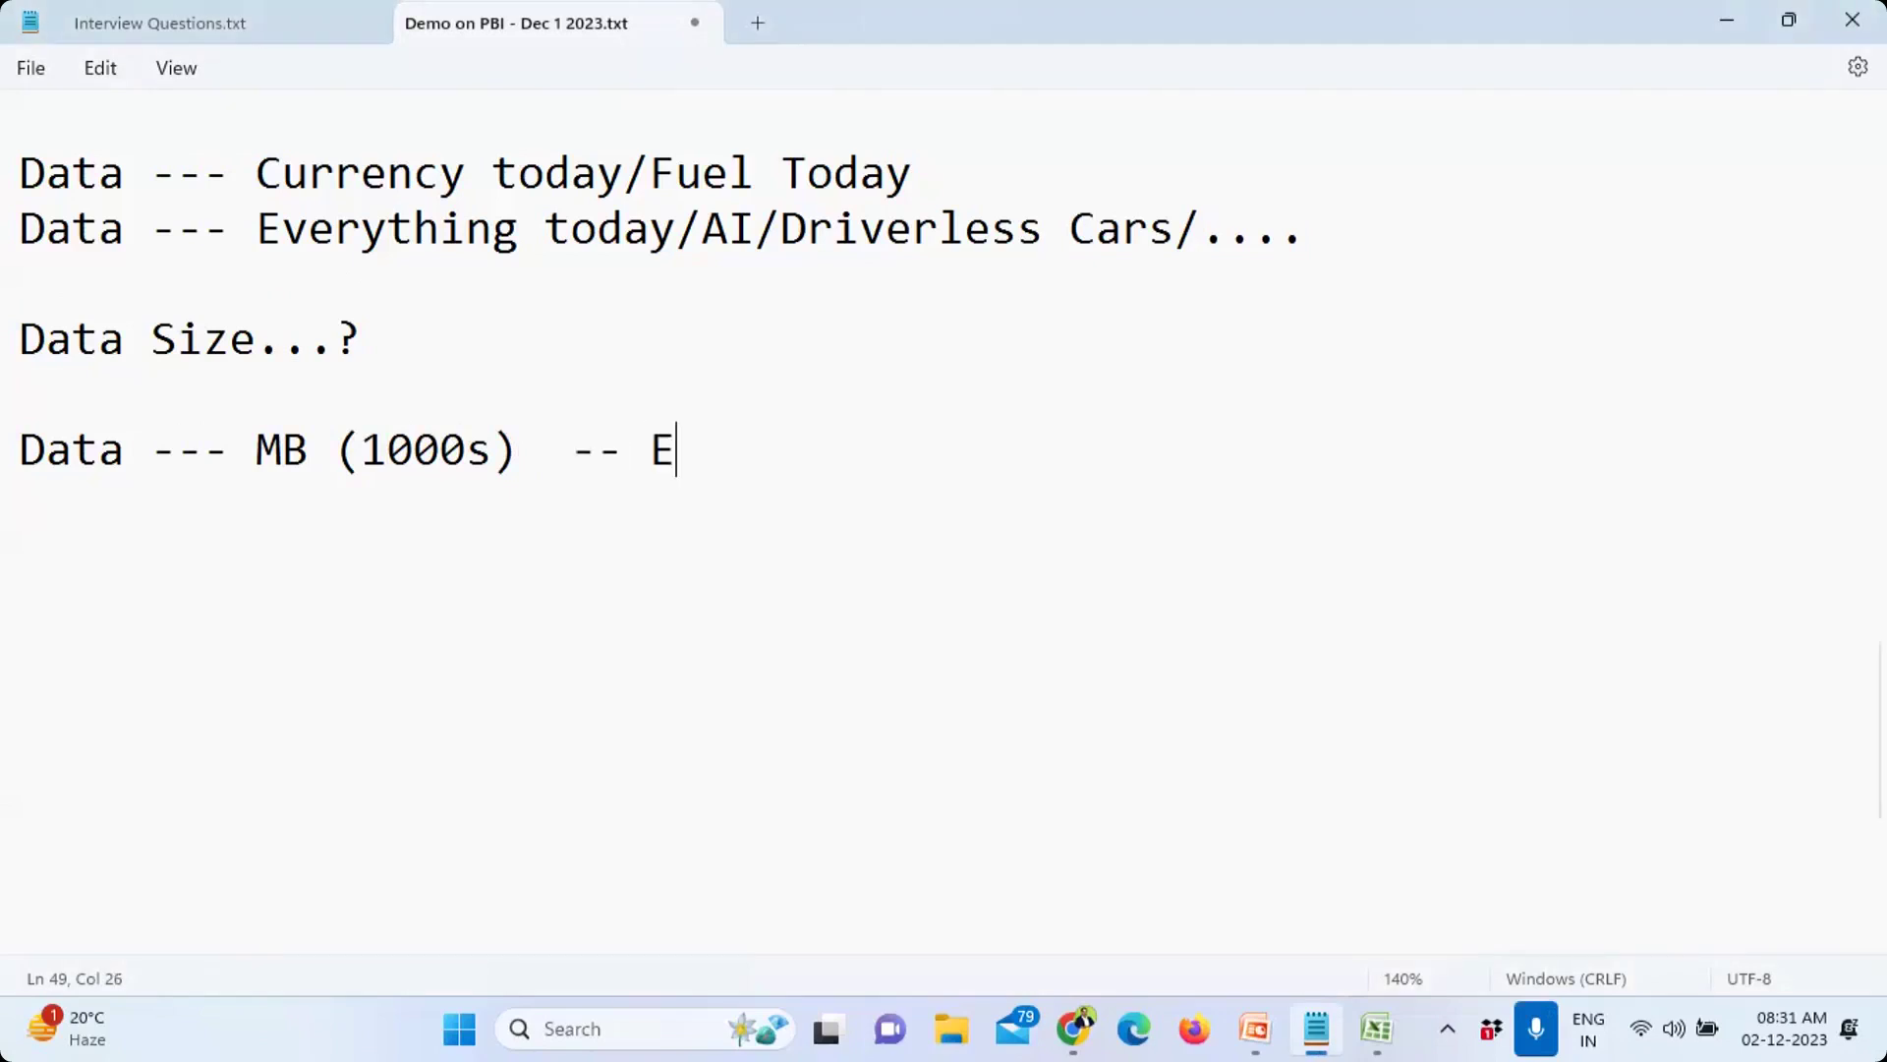
type("xcel (Store")
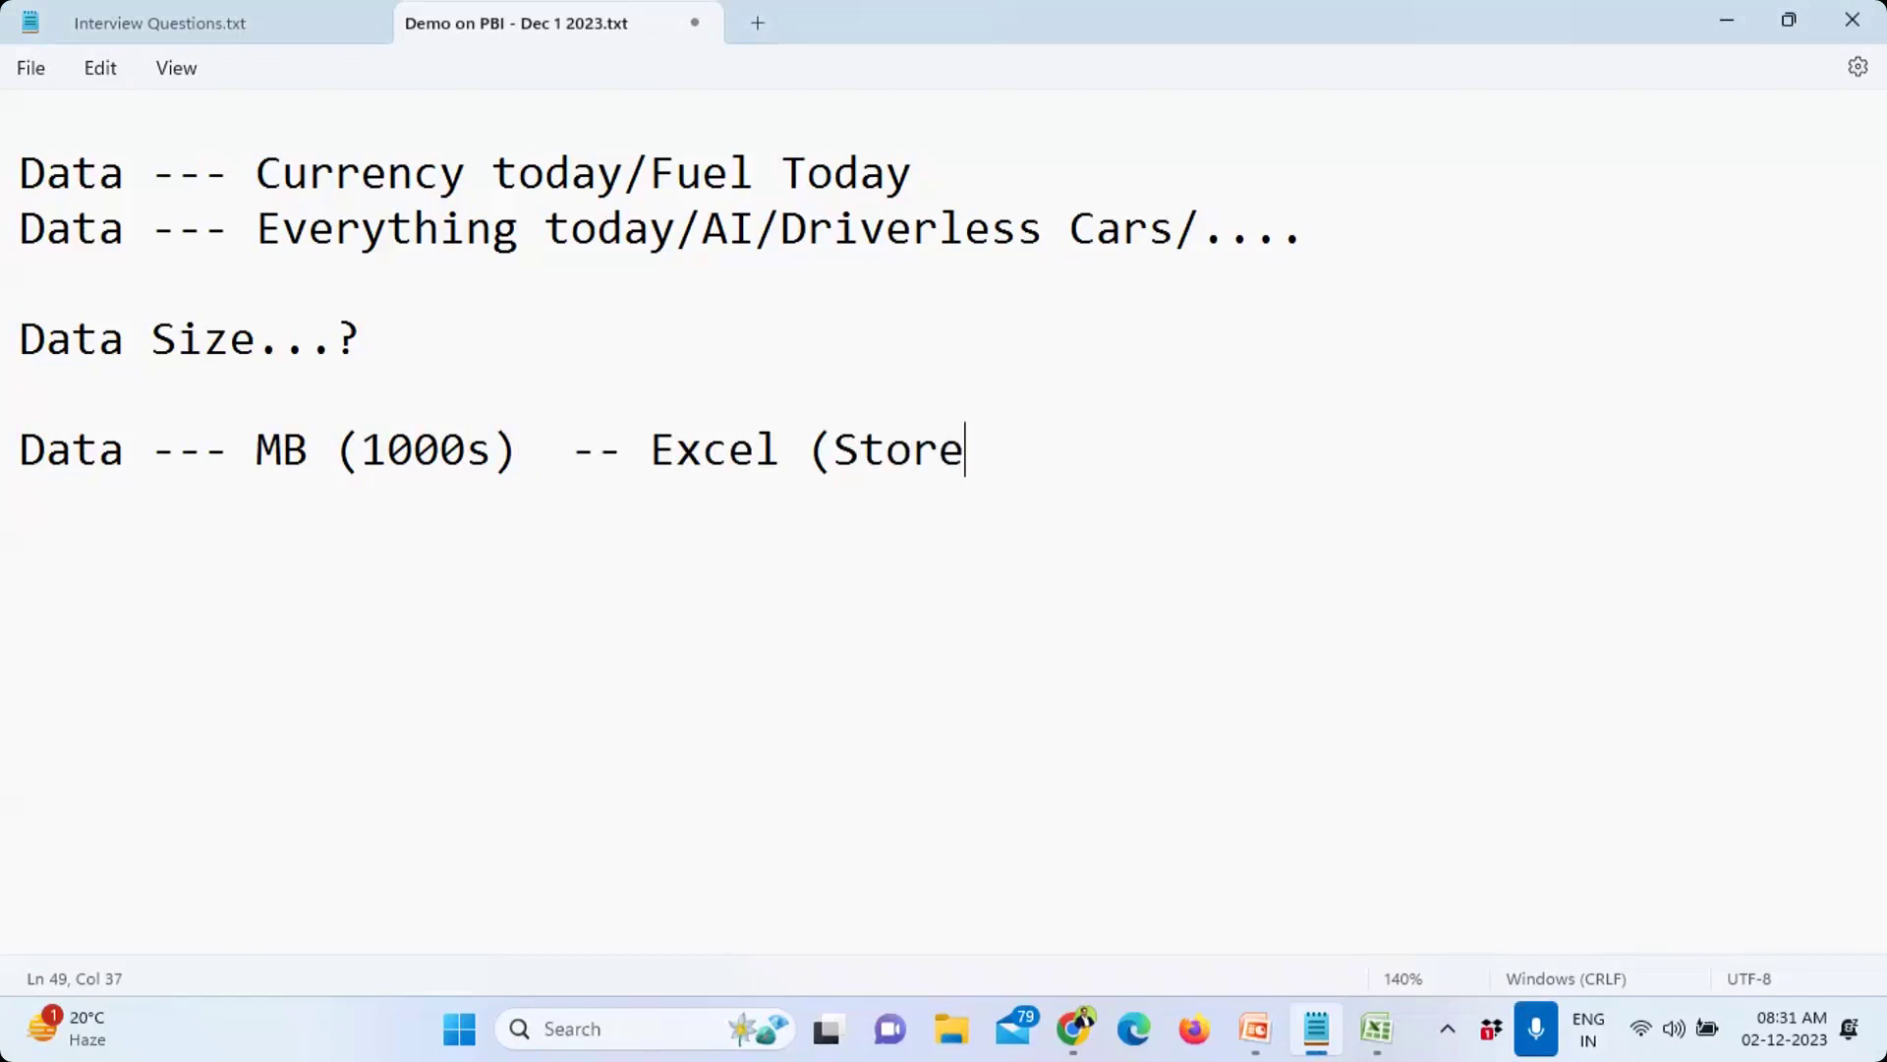
type(" + Process)")
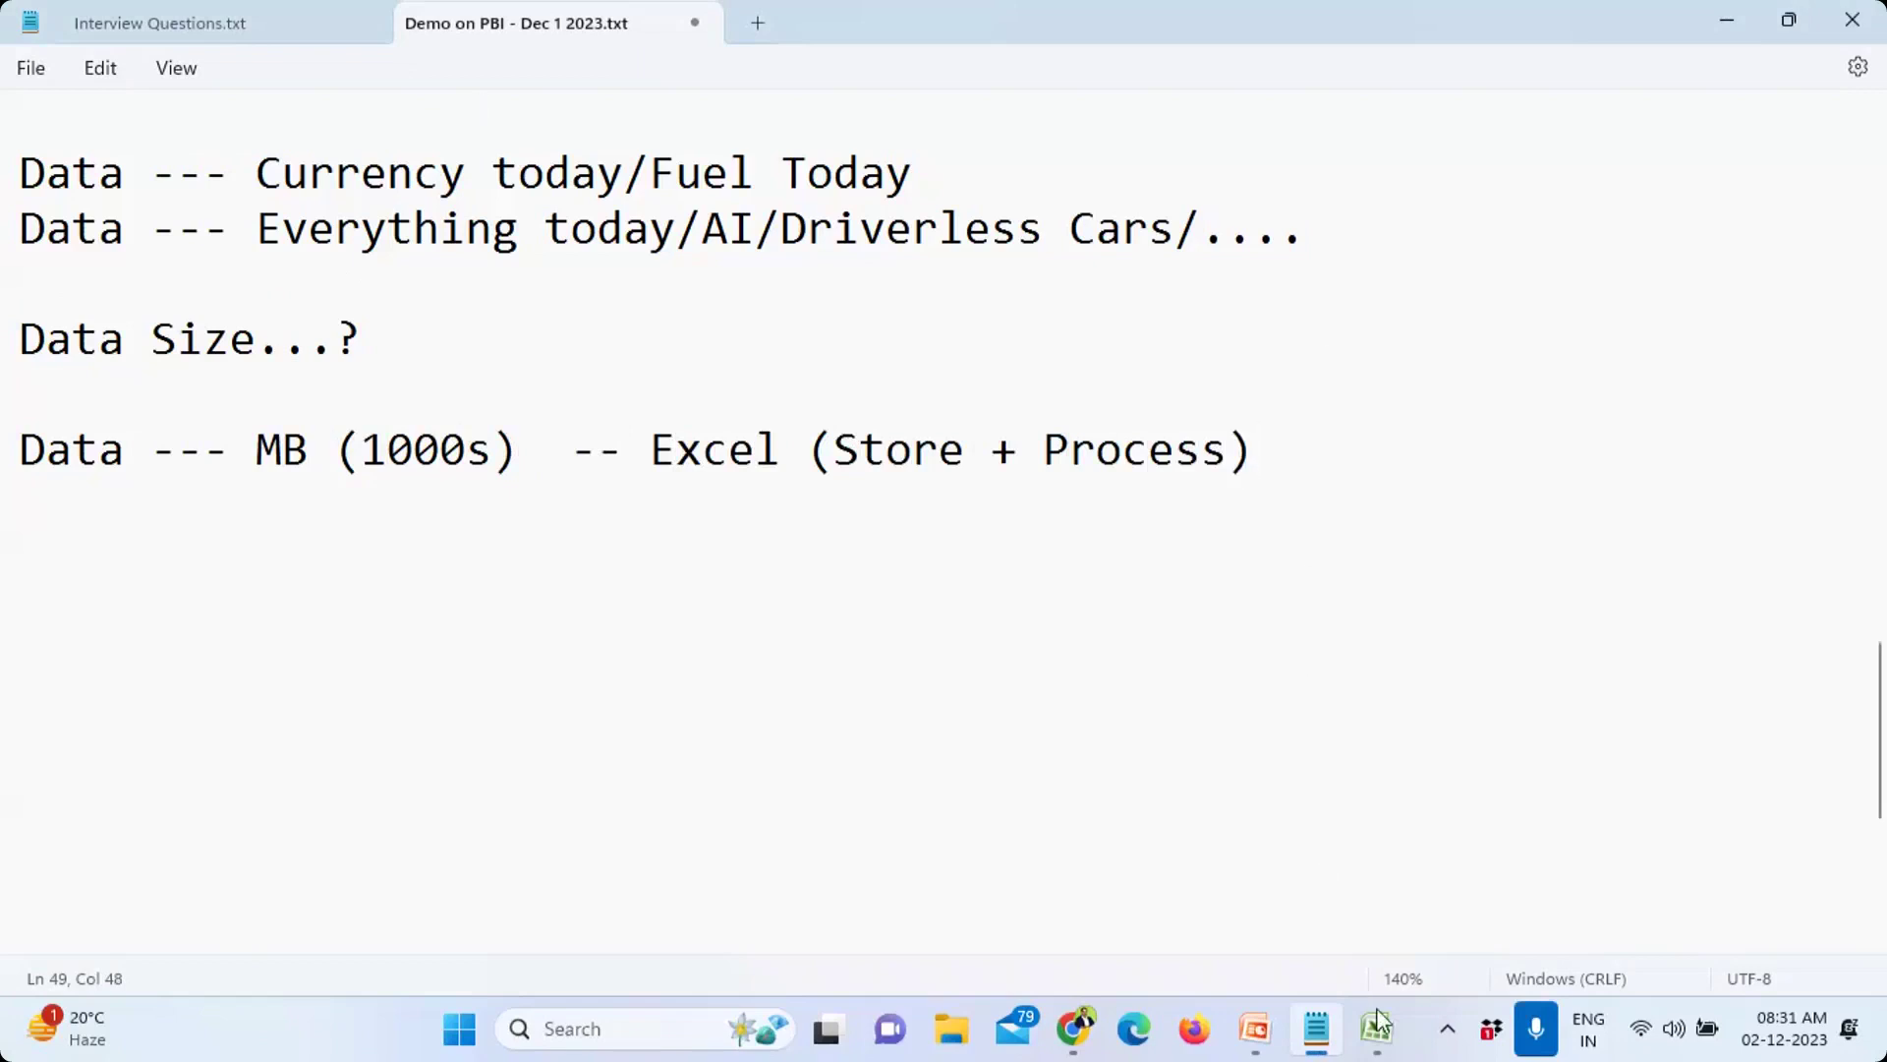
Step: Bring Excel forward and review the first record's fields and the Phone and EmailID columns
left_click(1398, 1037)
left_click(299, 354)
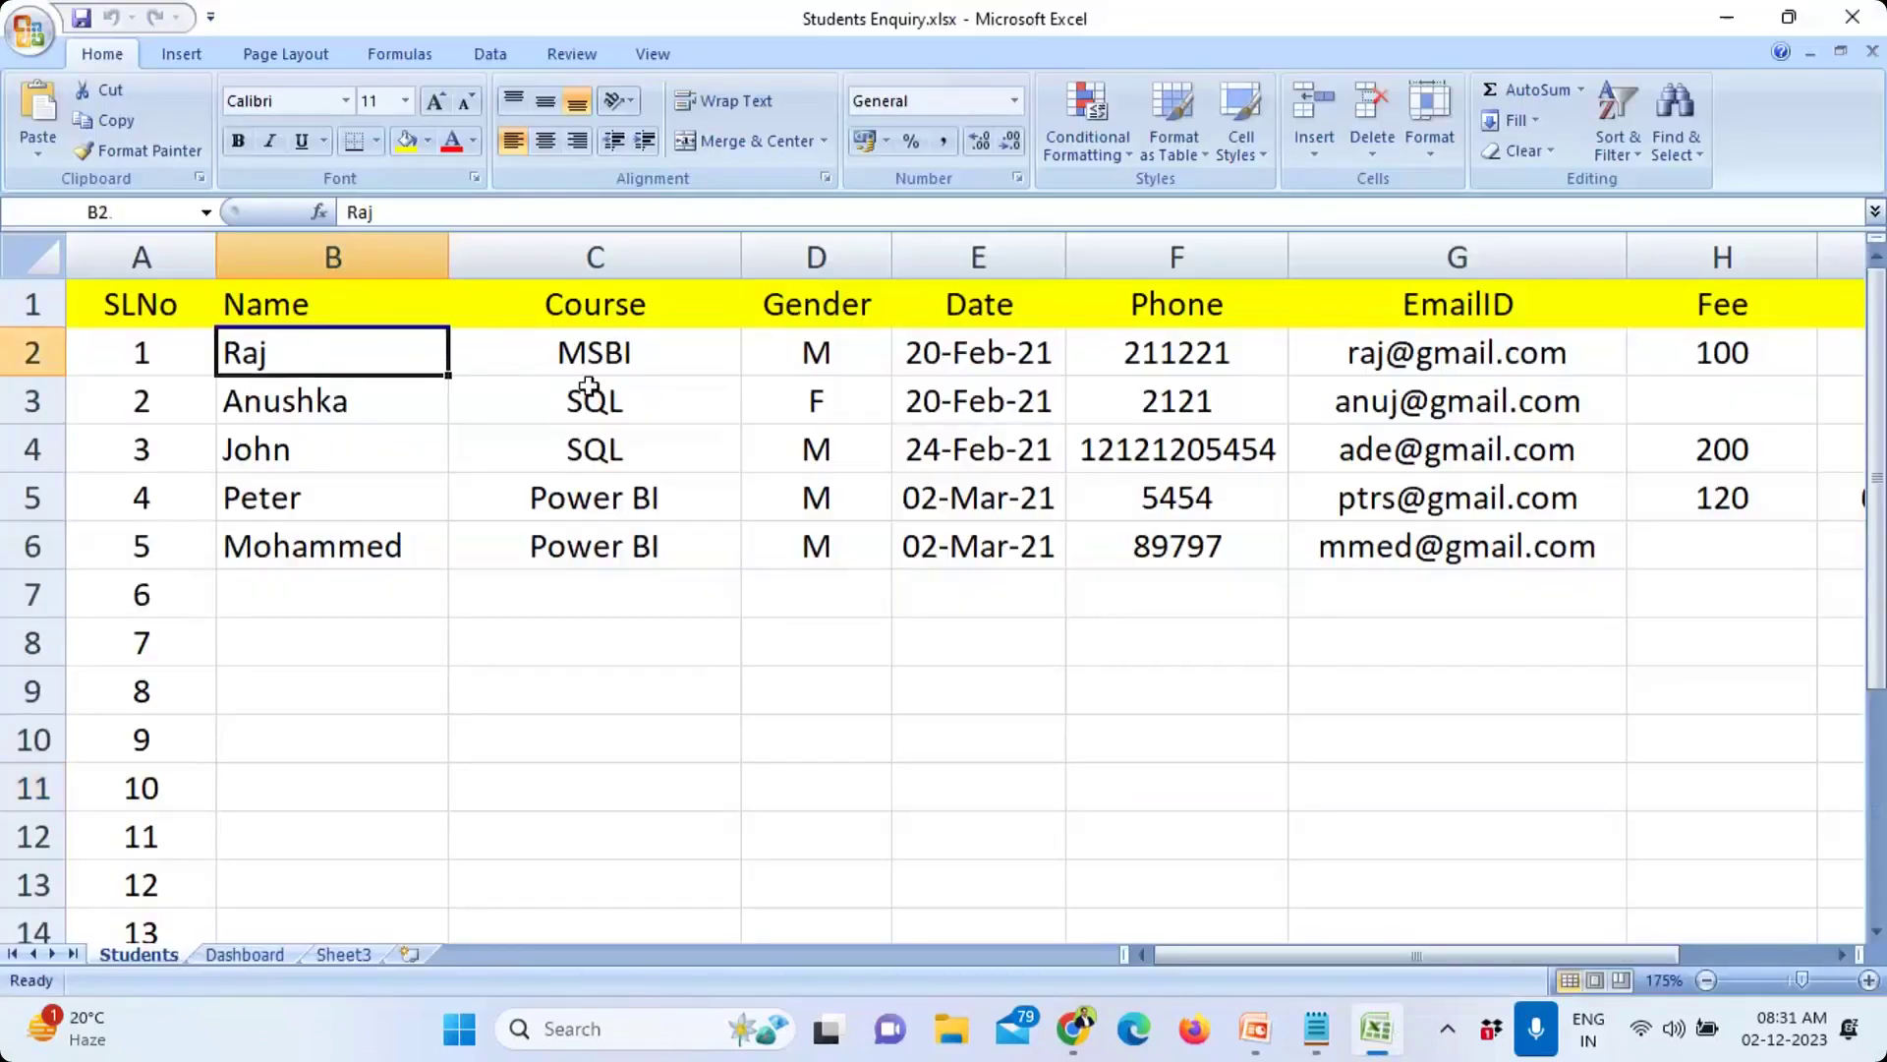
left_click(658, 356)
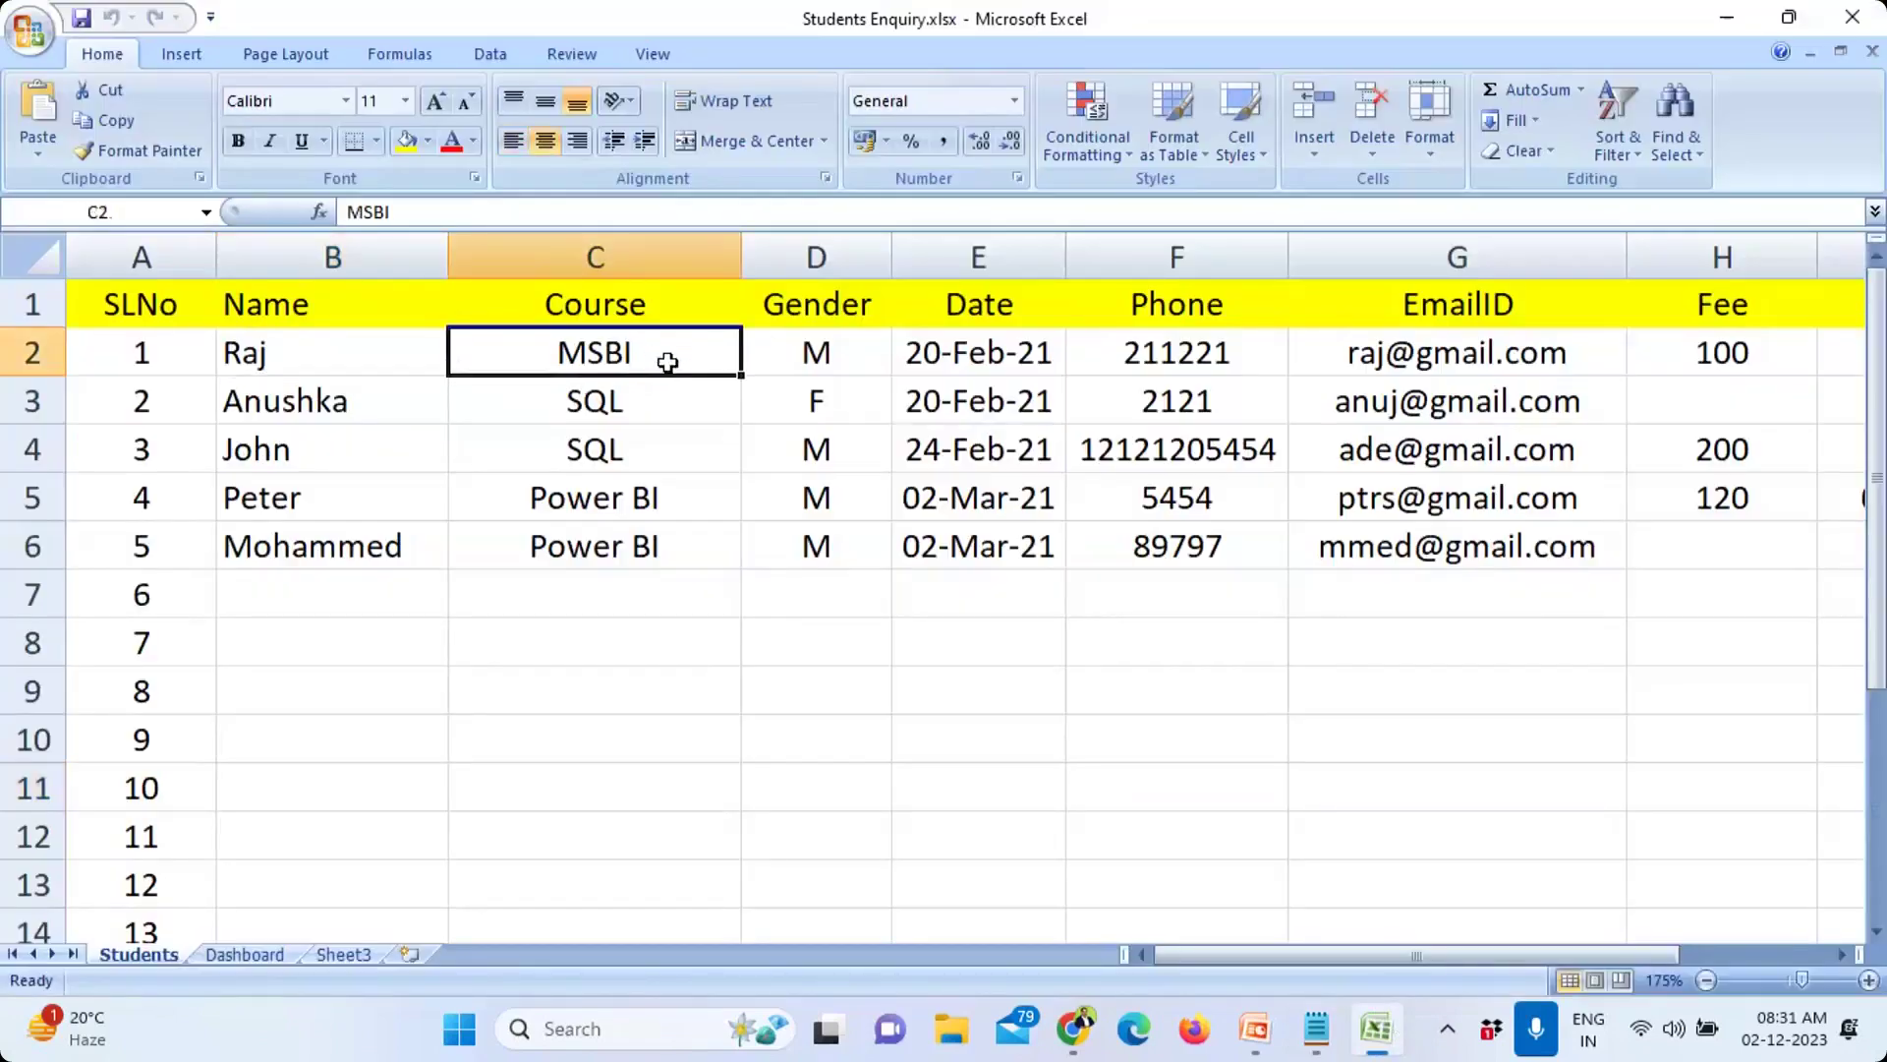
left_click(831, 355)
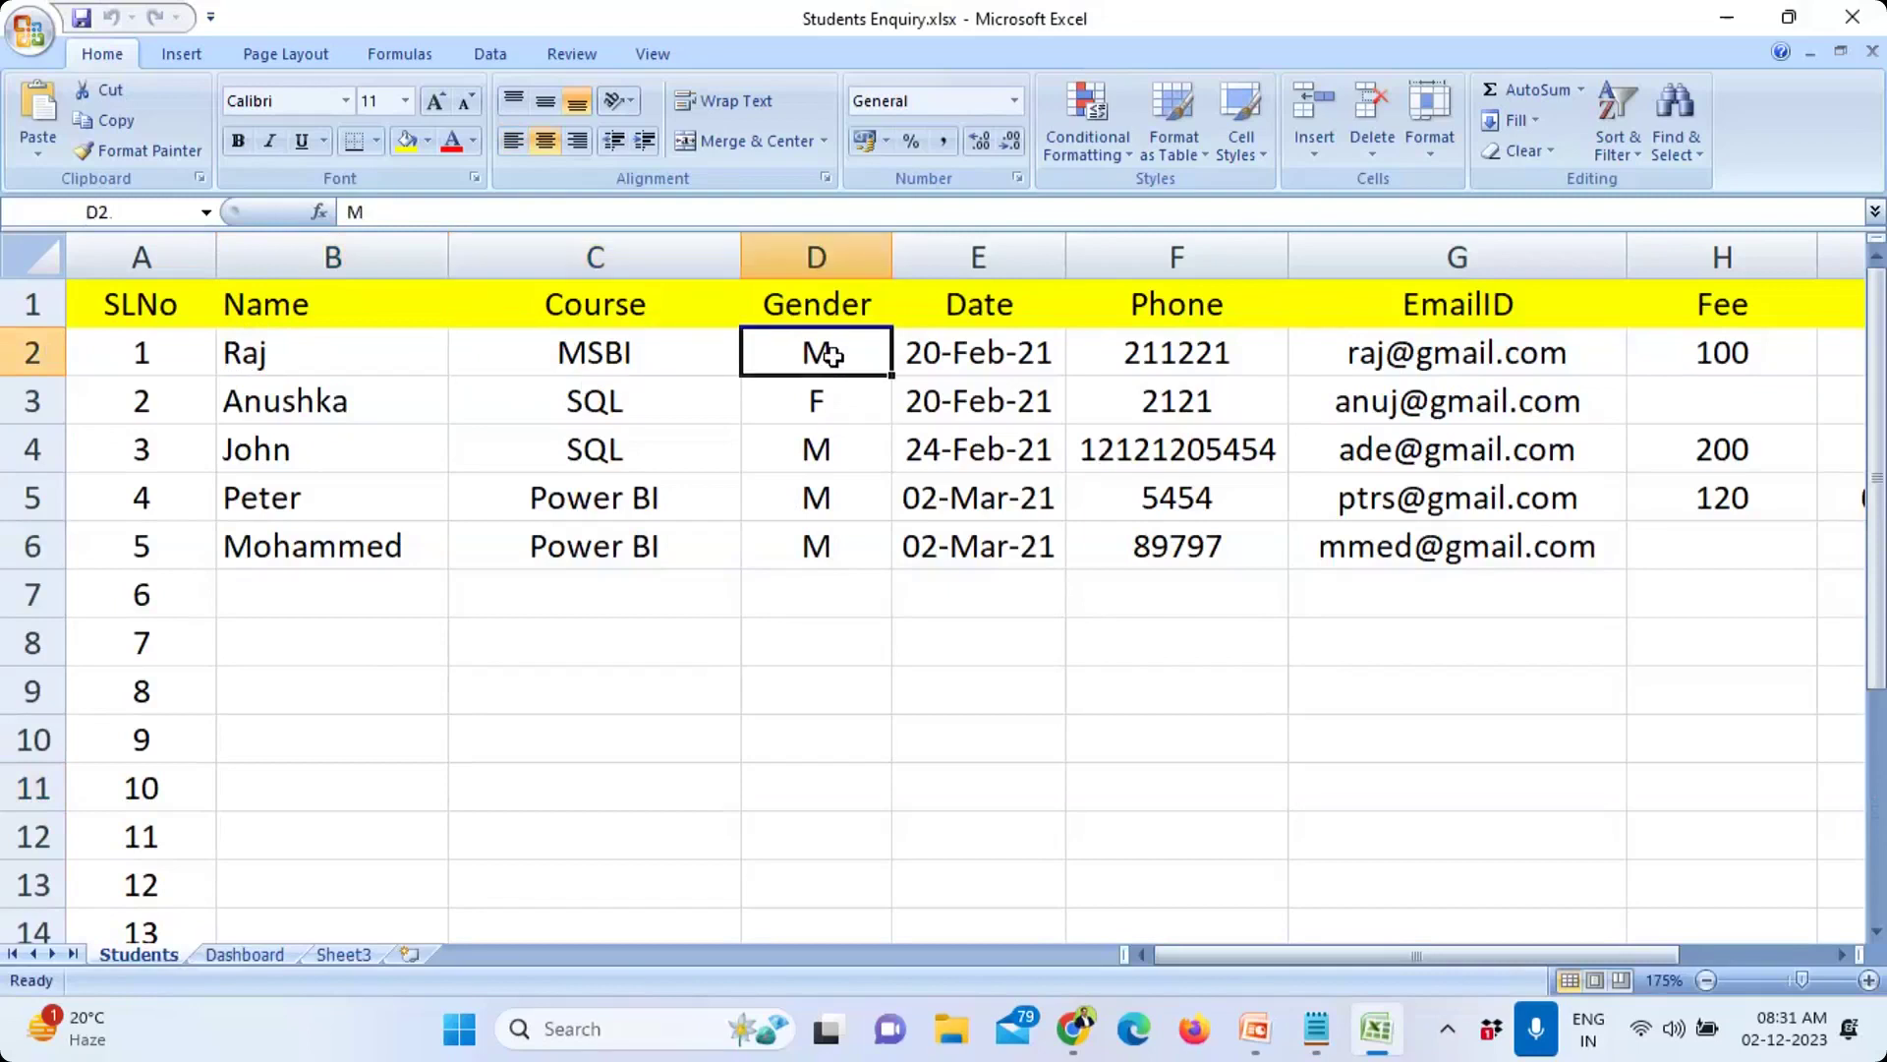
left_click(929, 356)
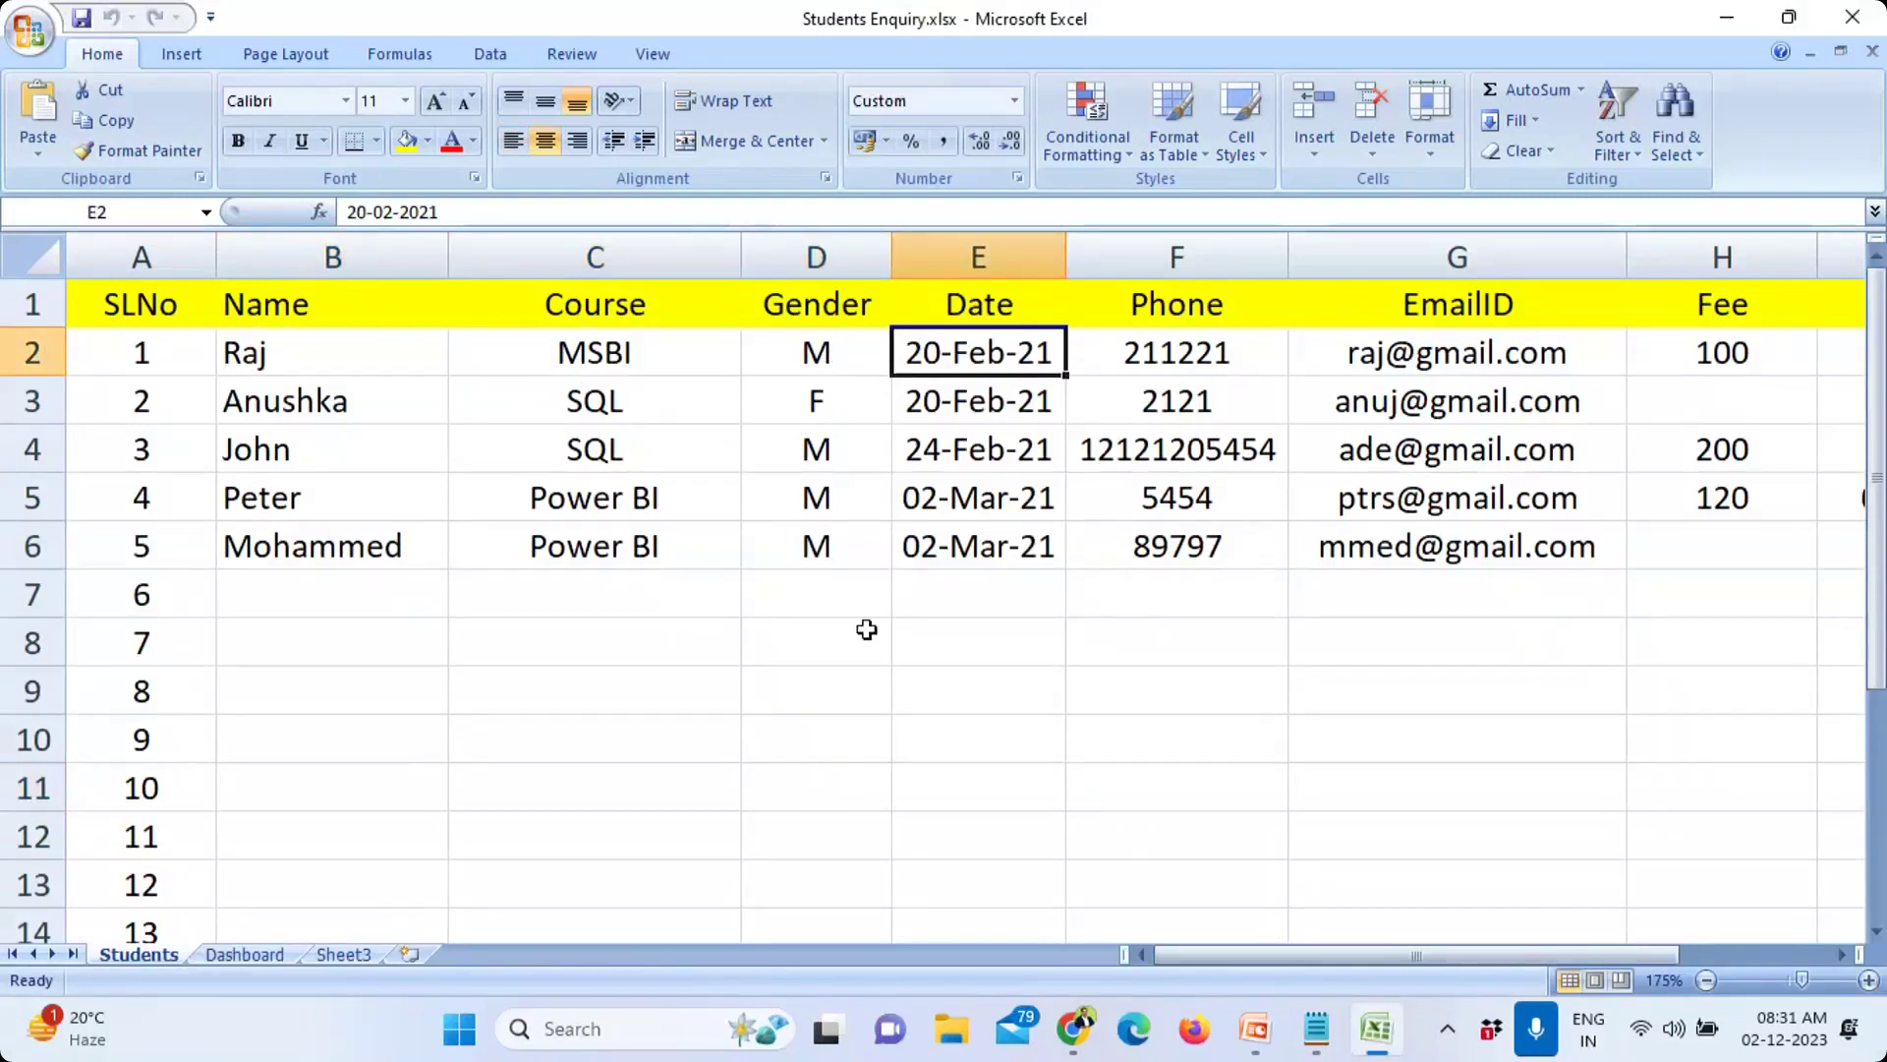
left_click_drag(1146, 358, 1176, 595)
left_click_drag(1416, 351, 1445, 606)
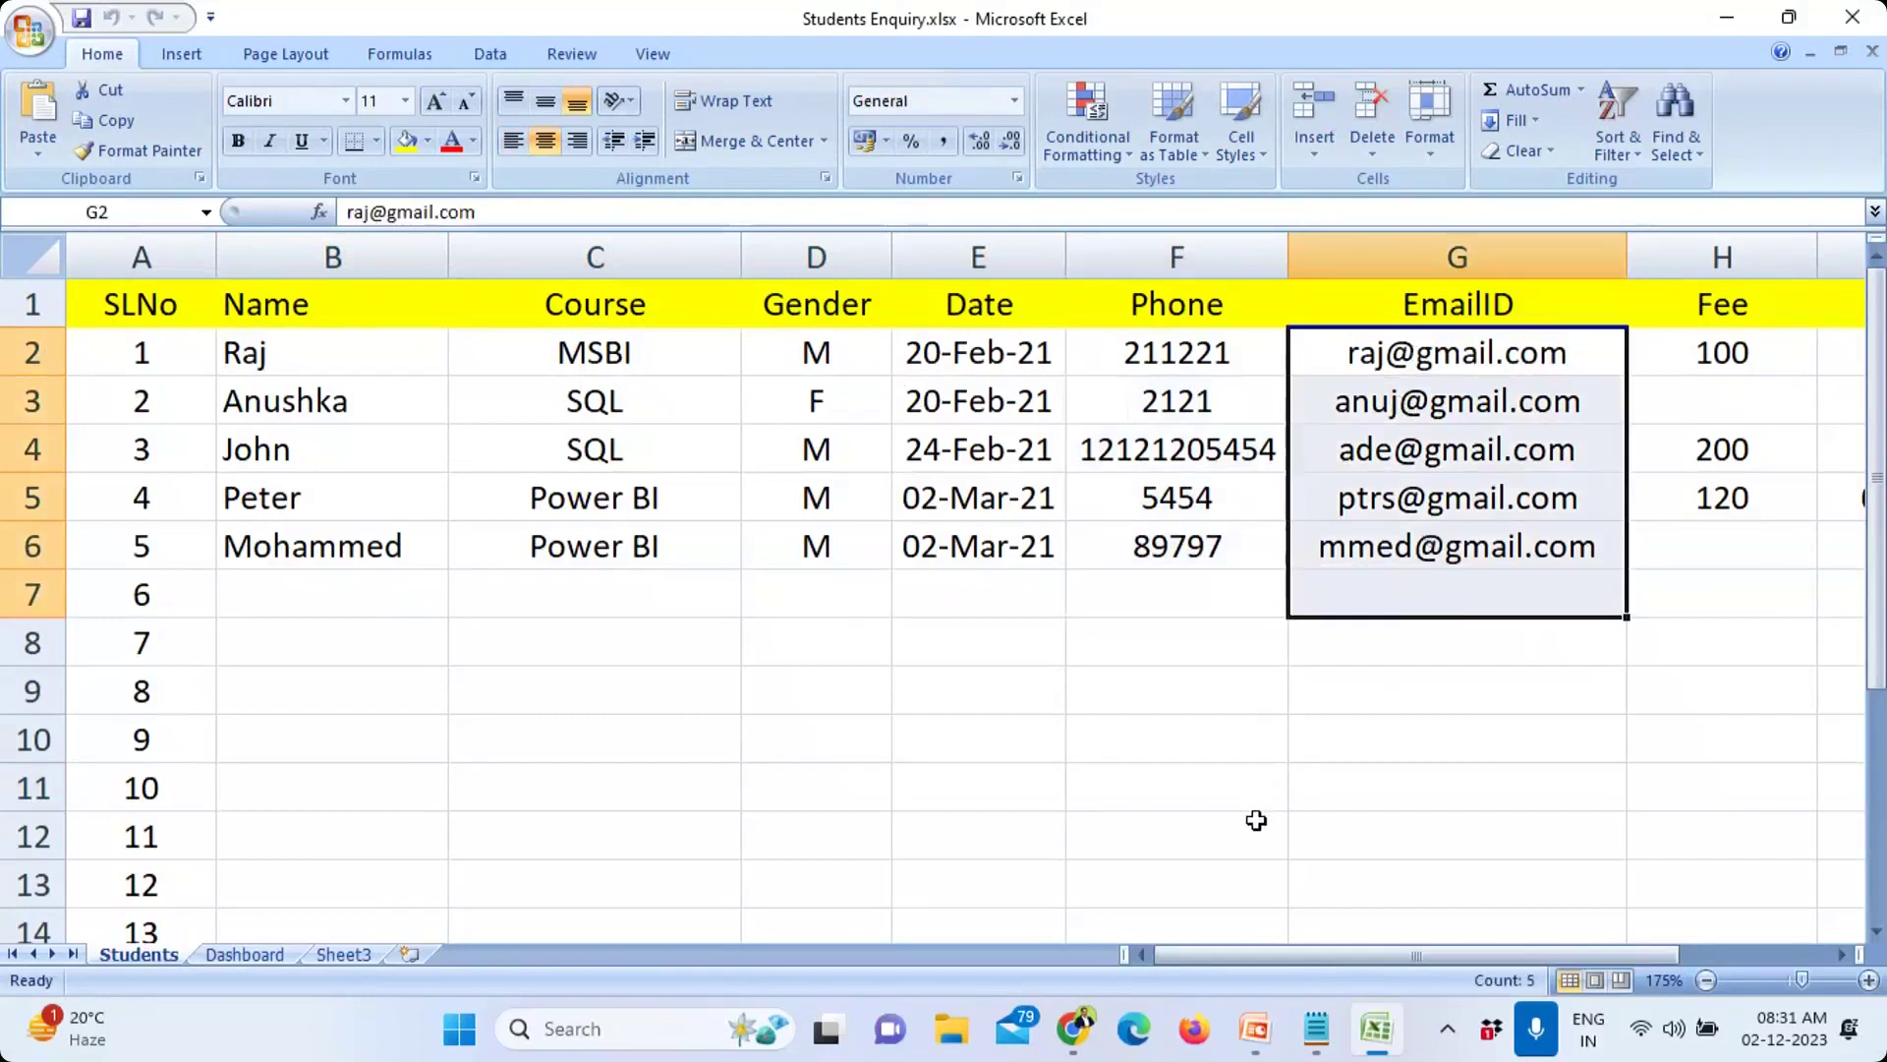
left_click_drag(258, 352, 1455, 572)
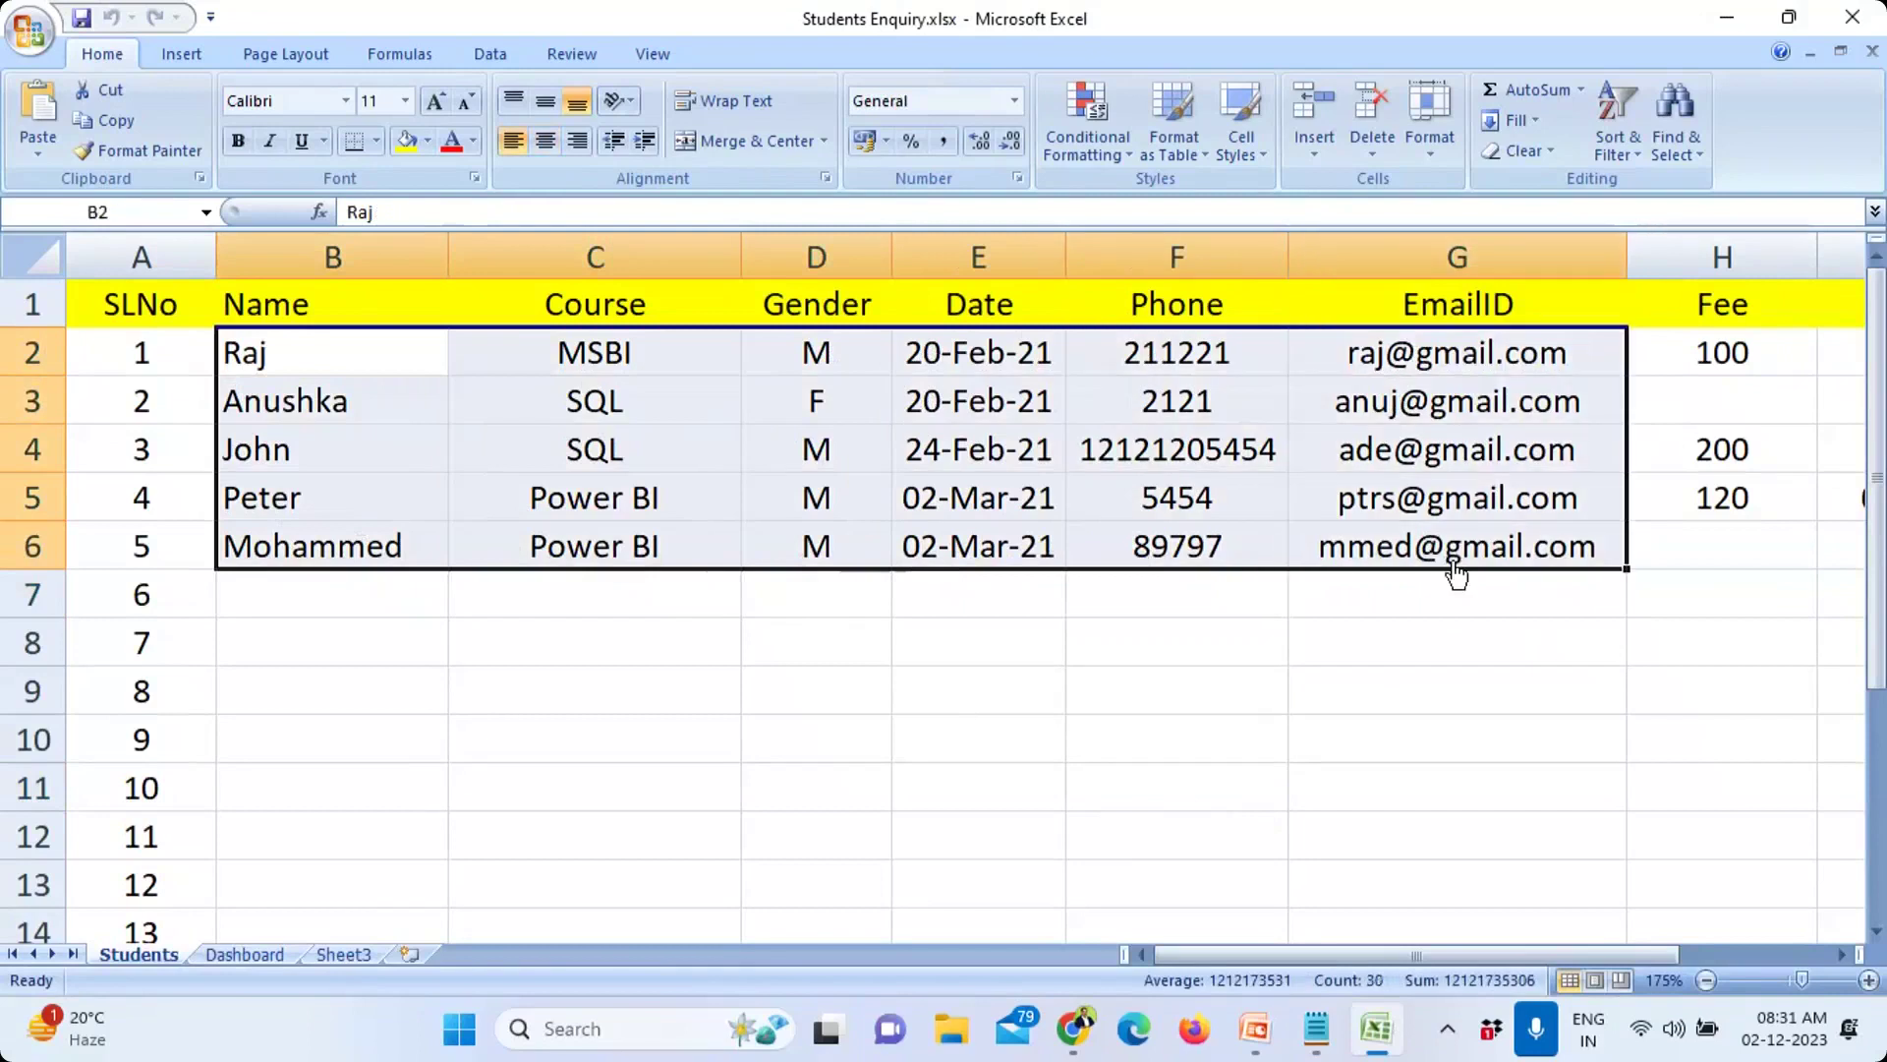
Step: Step through each student's name and course, ending on the empty name cell B7
left_click(246, 413)
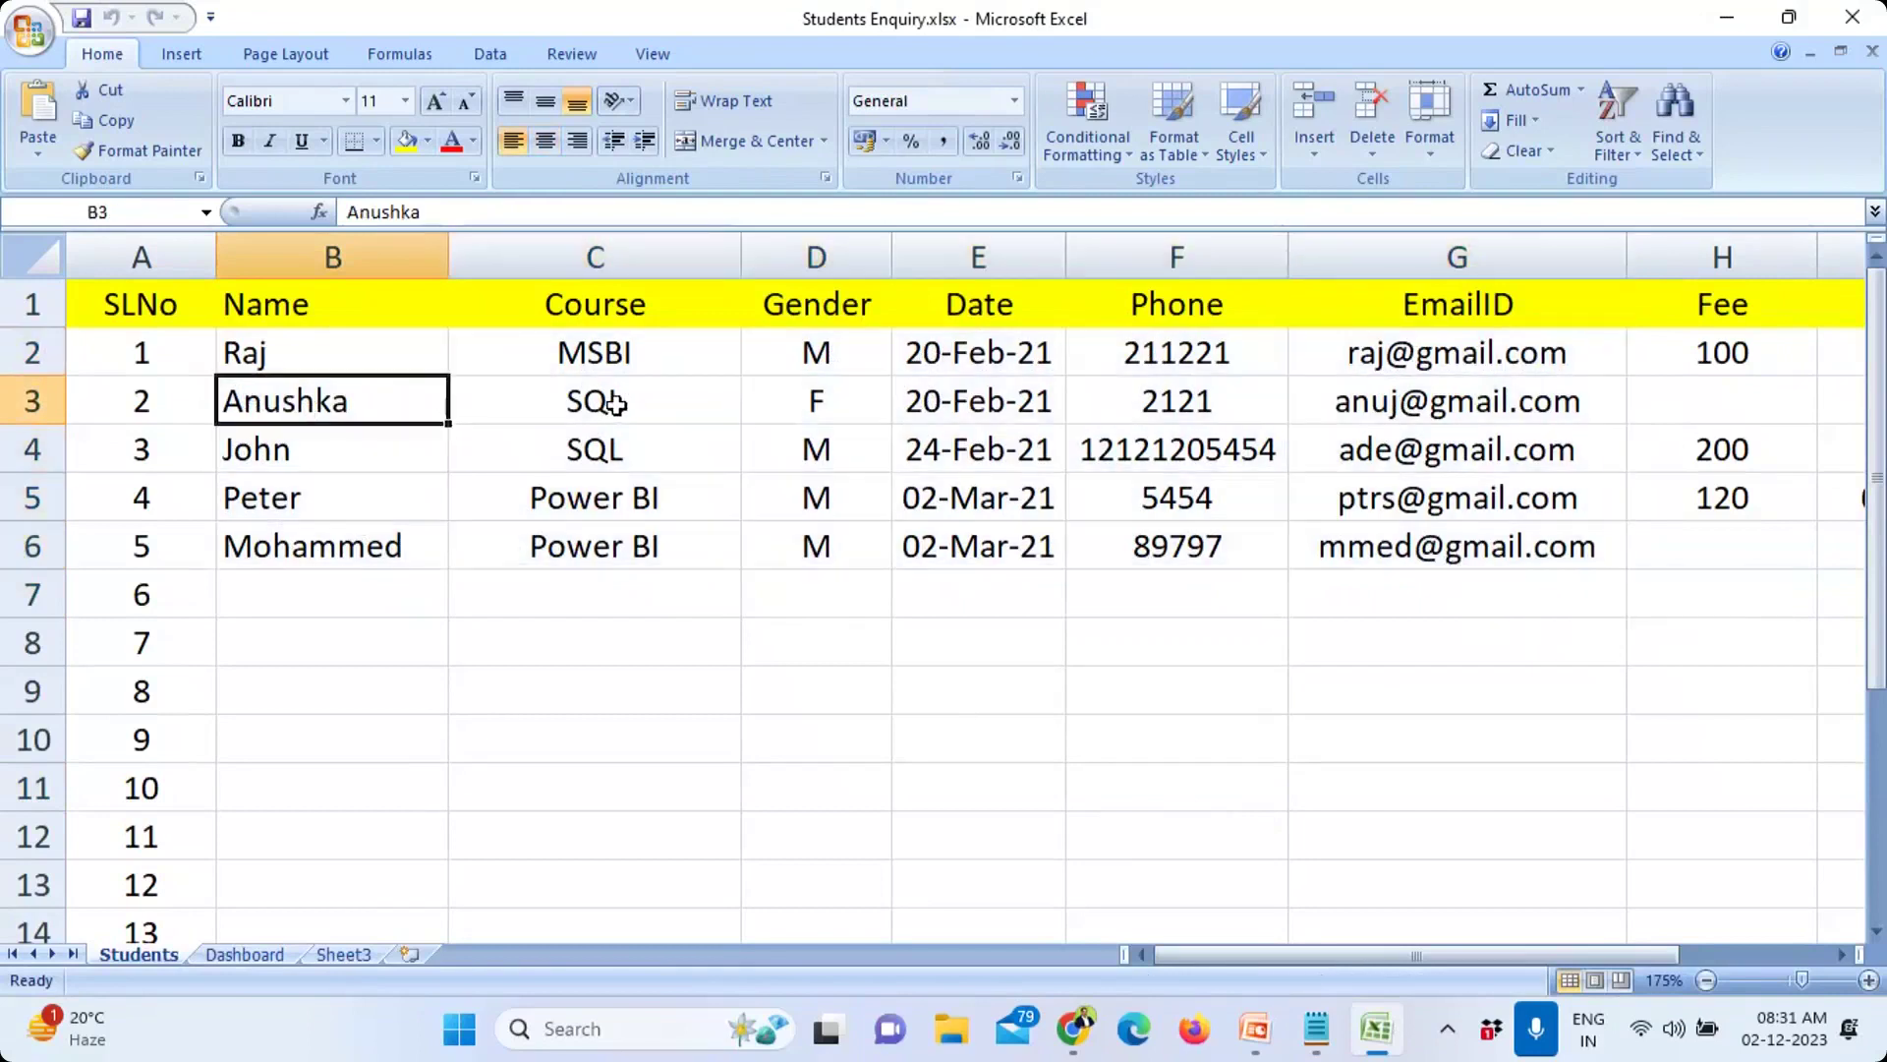
left_click(615, 403)
left_click(304, 452)
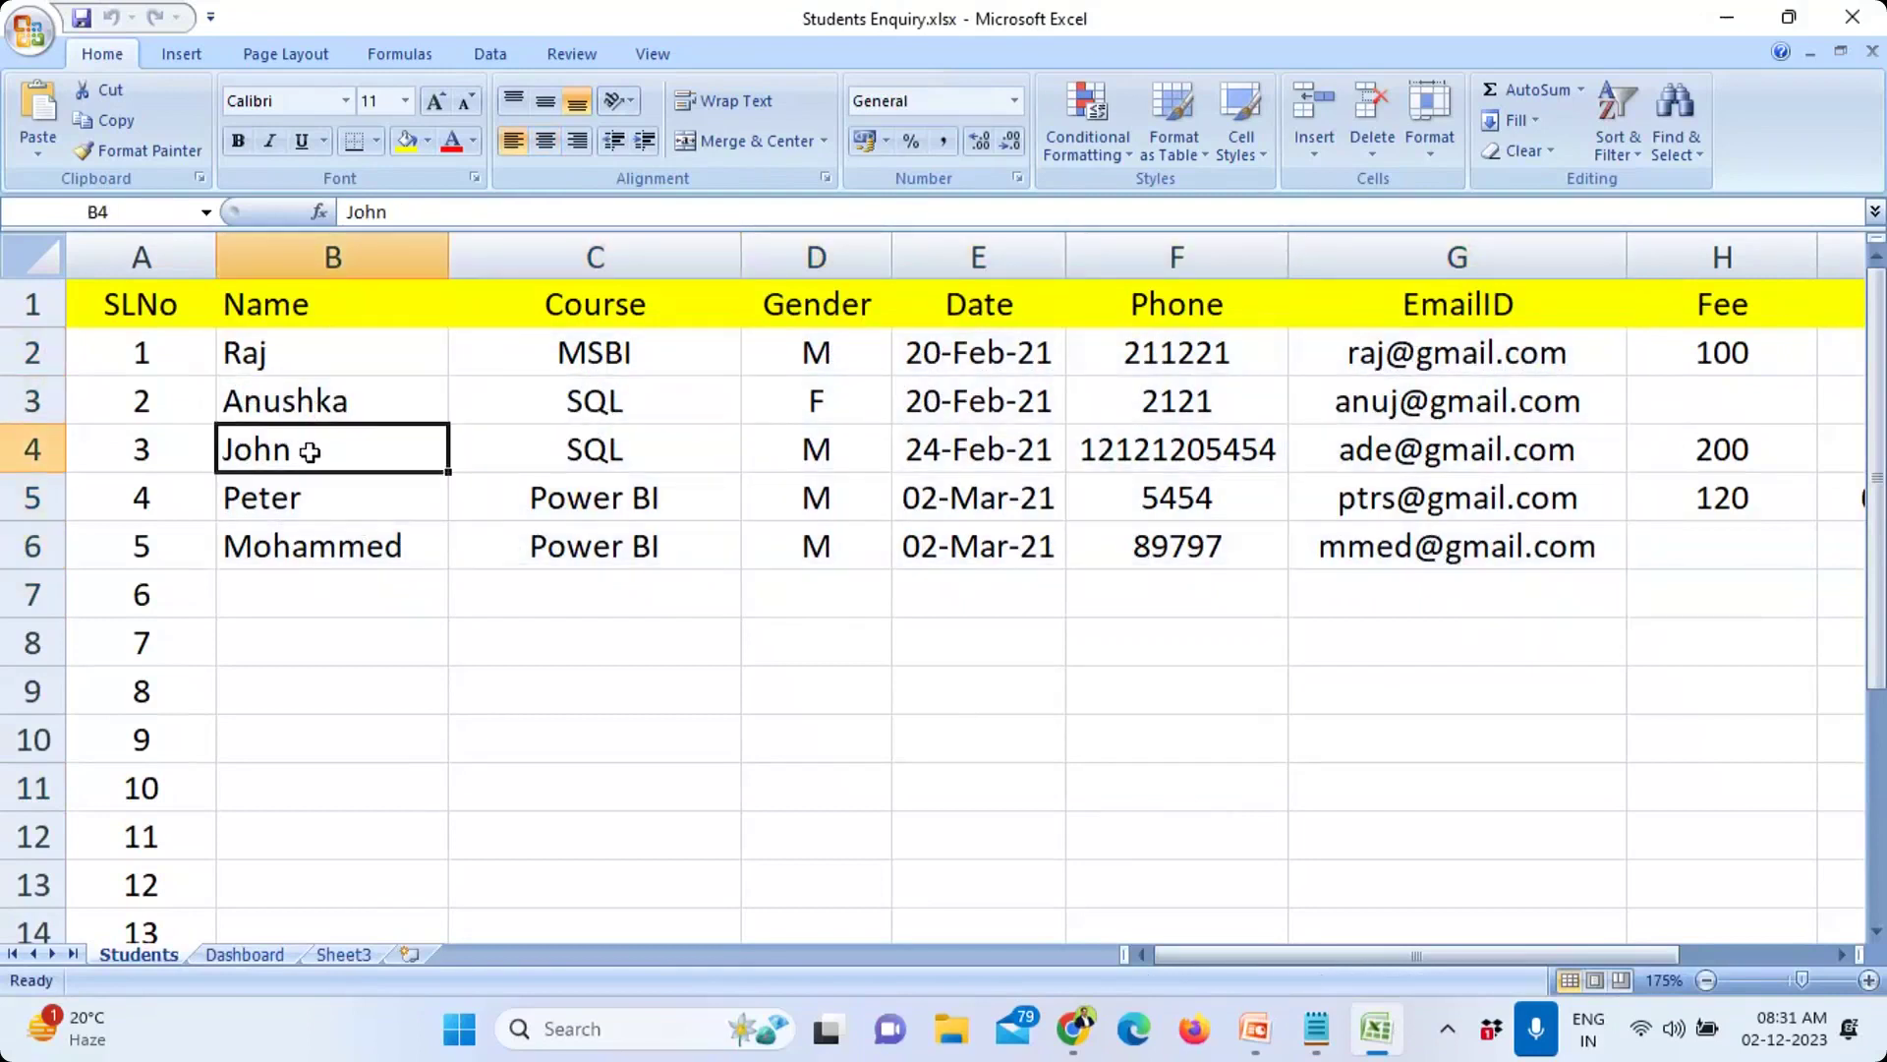
left_click(614, 452)
left_click(251, 502)
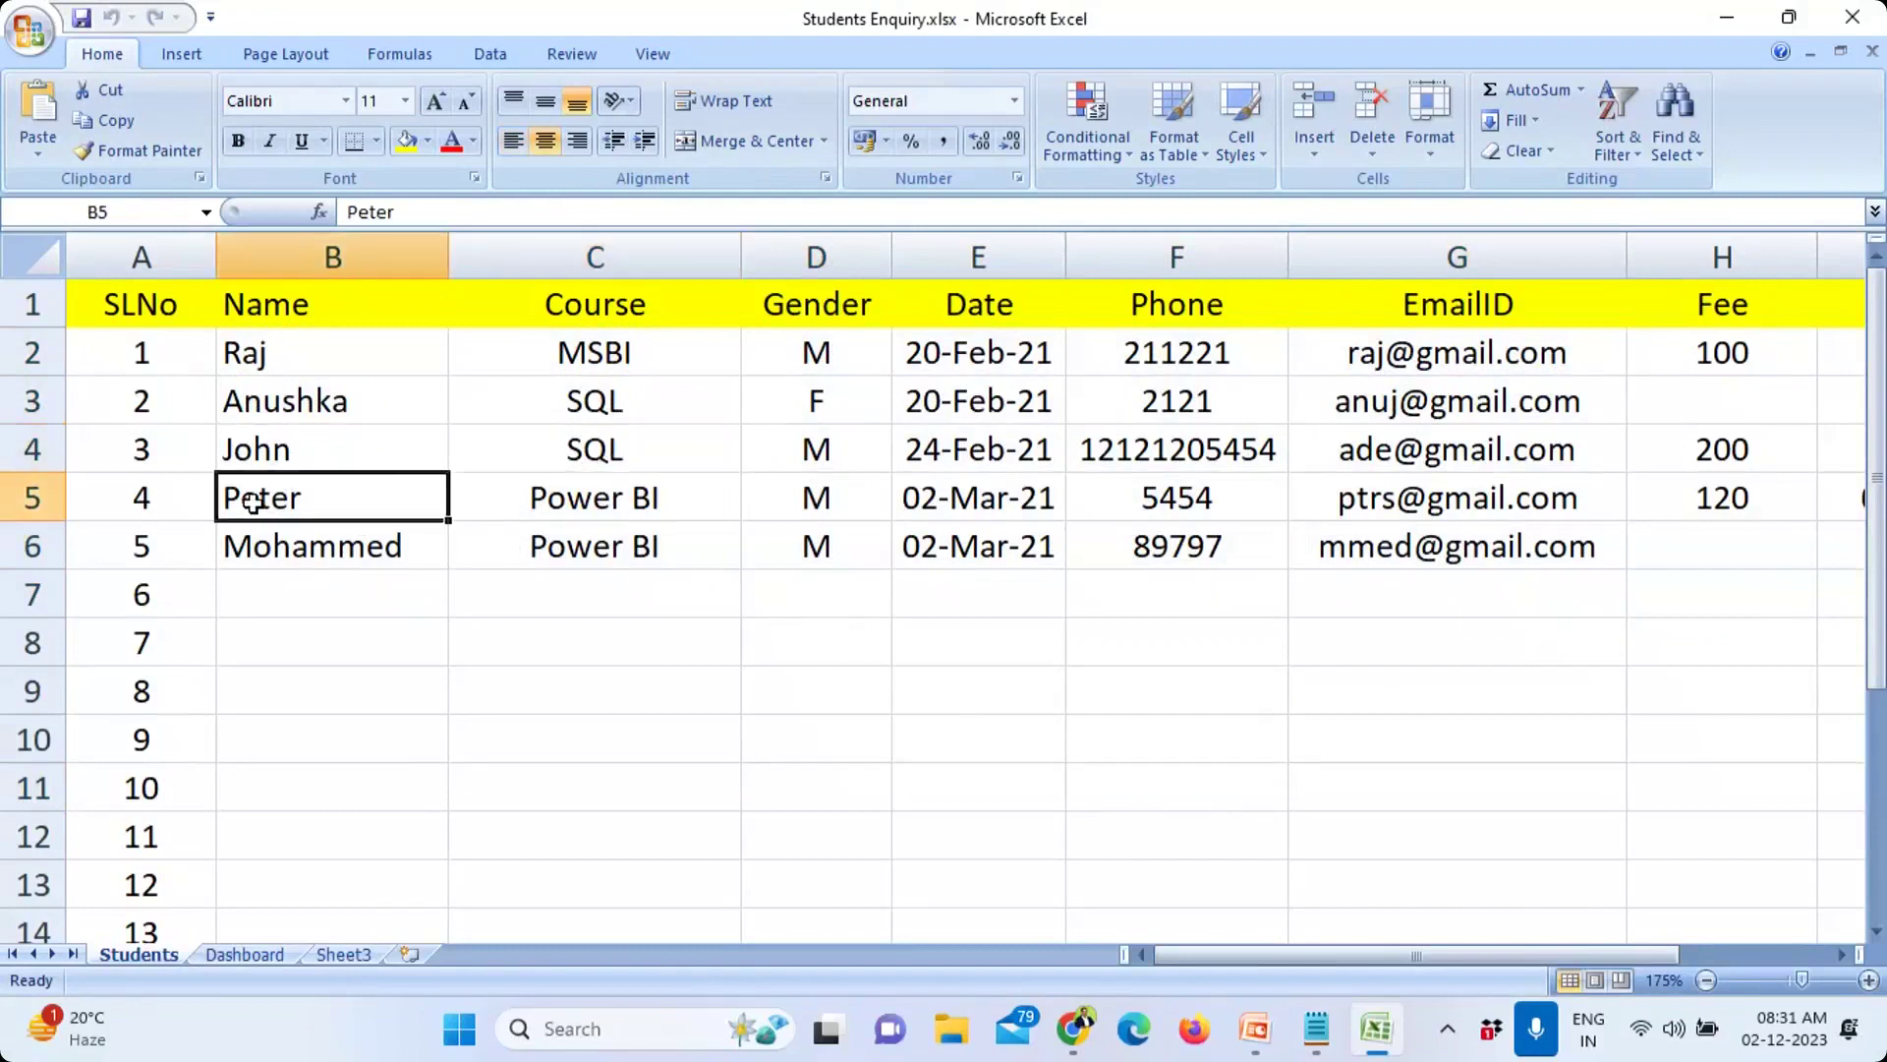
left_click(622, 492)
left_click(292, 547)
left_click(634, 546)
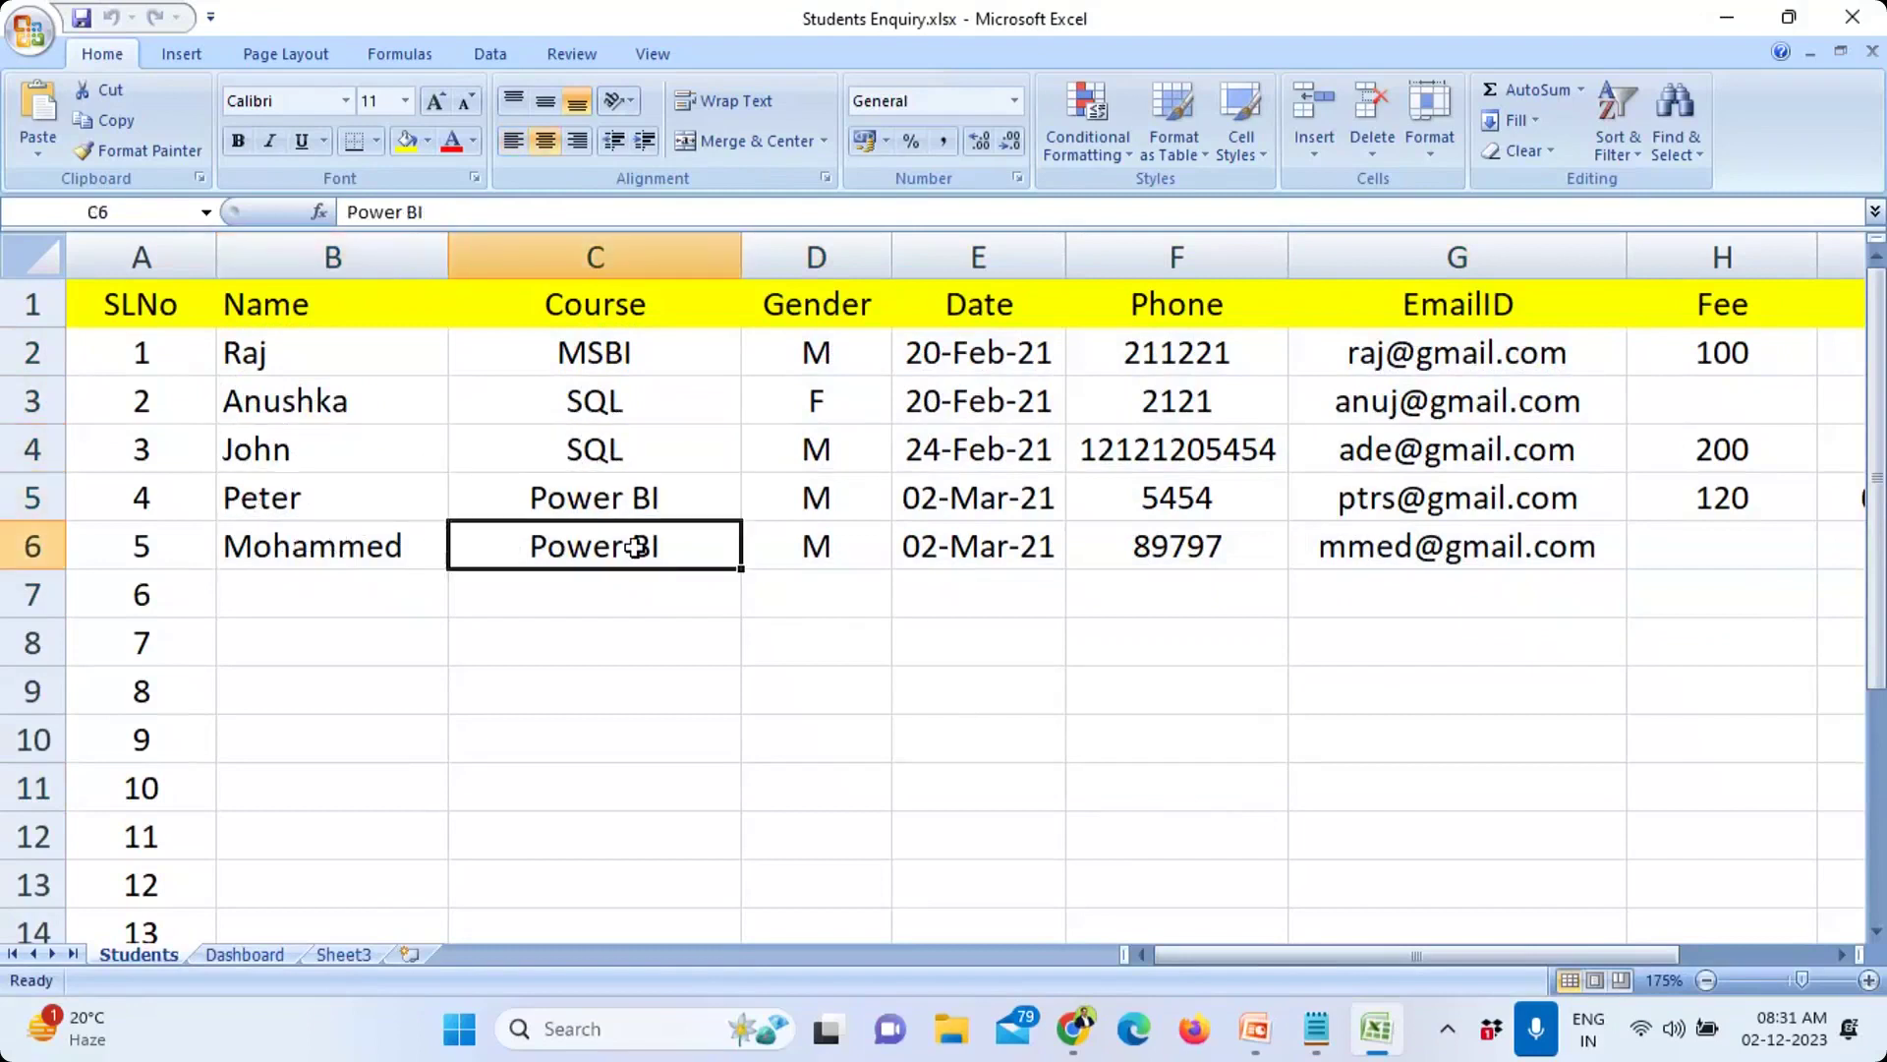
left_click(783, 548)
left_click(379, 590)
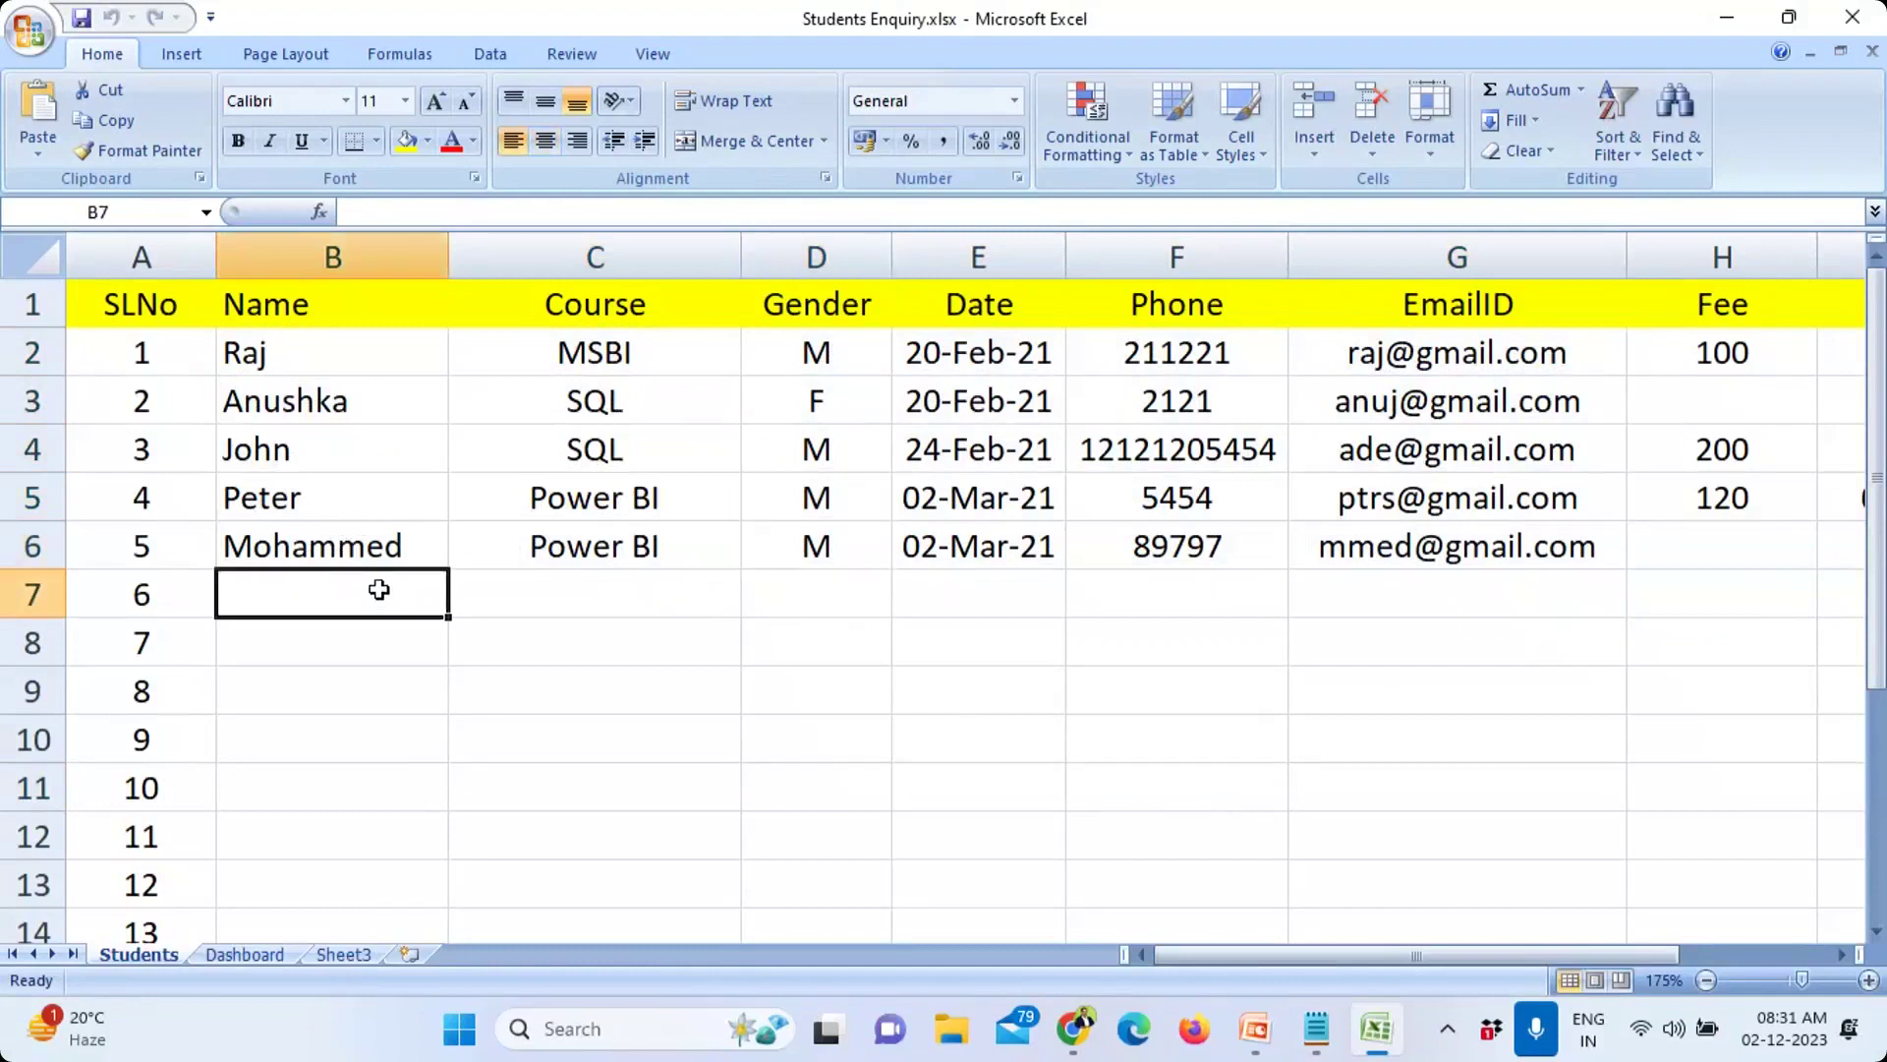
Step: Enter the student's name, course PBI and gender M in row 7
type("Kims")
key("BackSpace")
key("Tab")
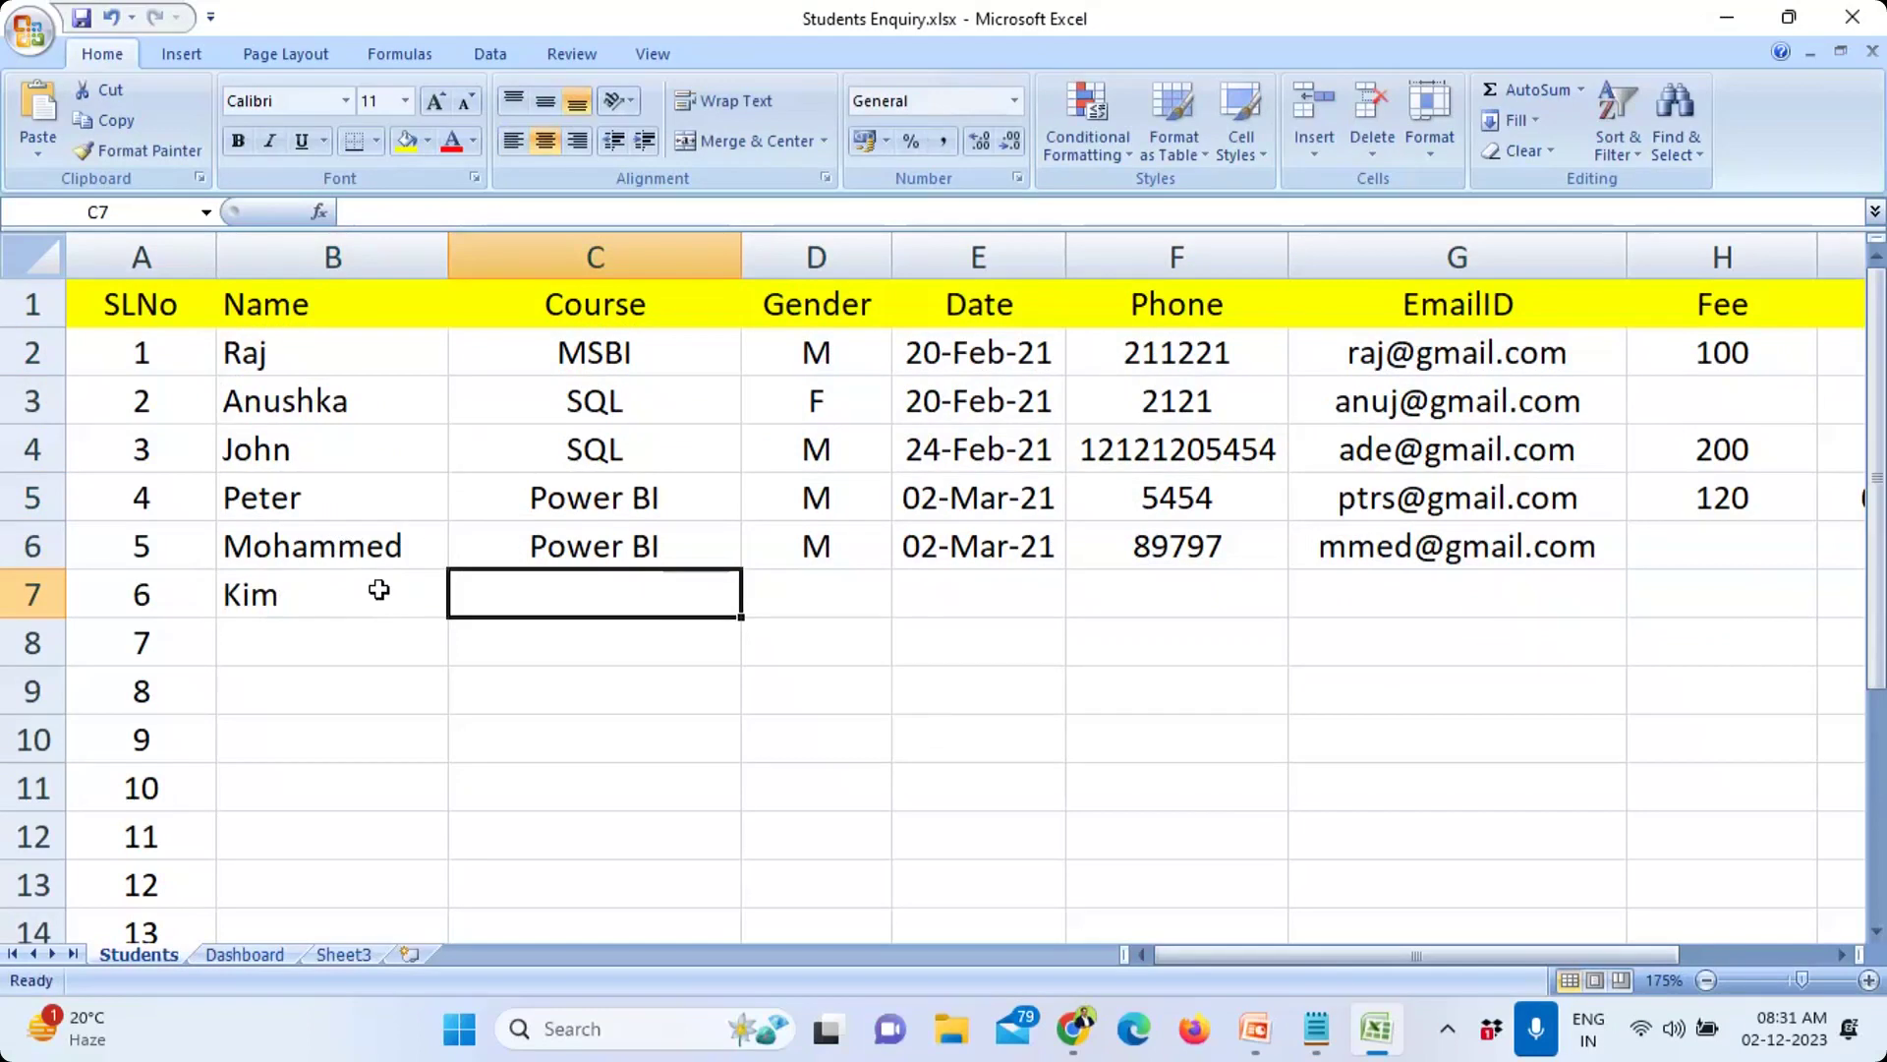
type("Power")
key("BackSpace")
key("BackSpace")
key("BackSpace")
key("BackSpace")
key("BackSpace")
key("BackSpace")
key("BackSpace")
type("PBI")
key("Tab")
type("M")
key("Tab")
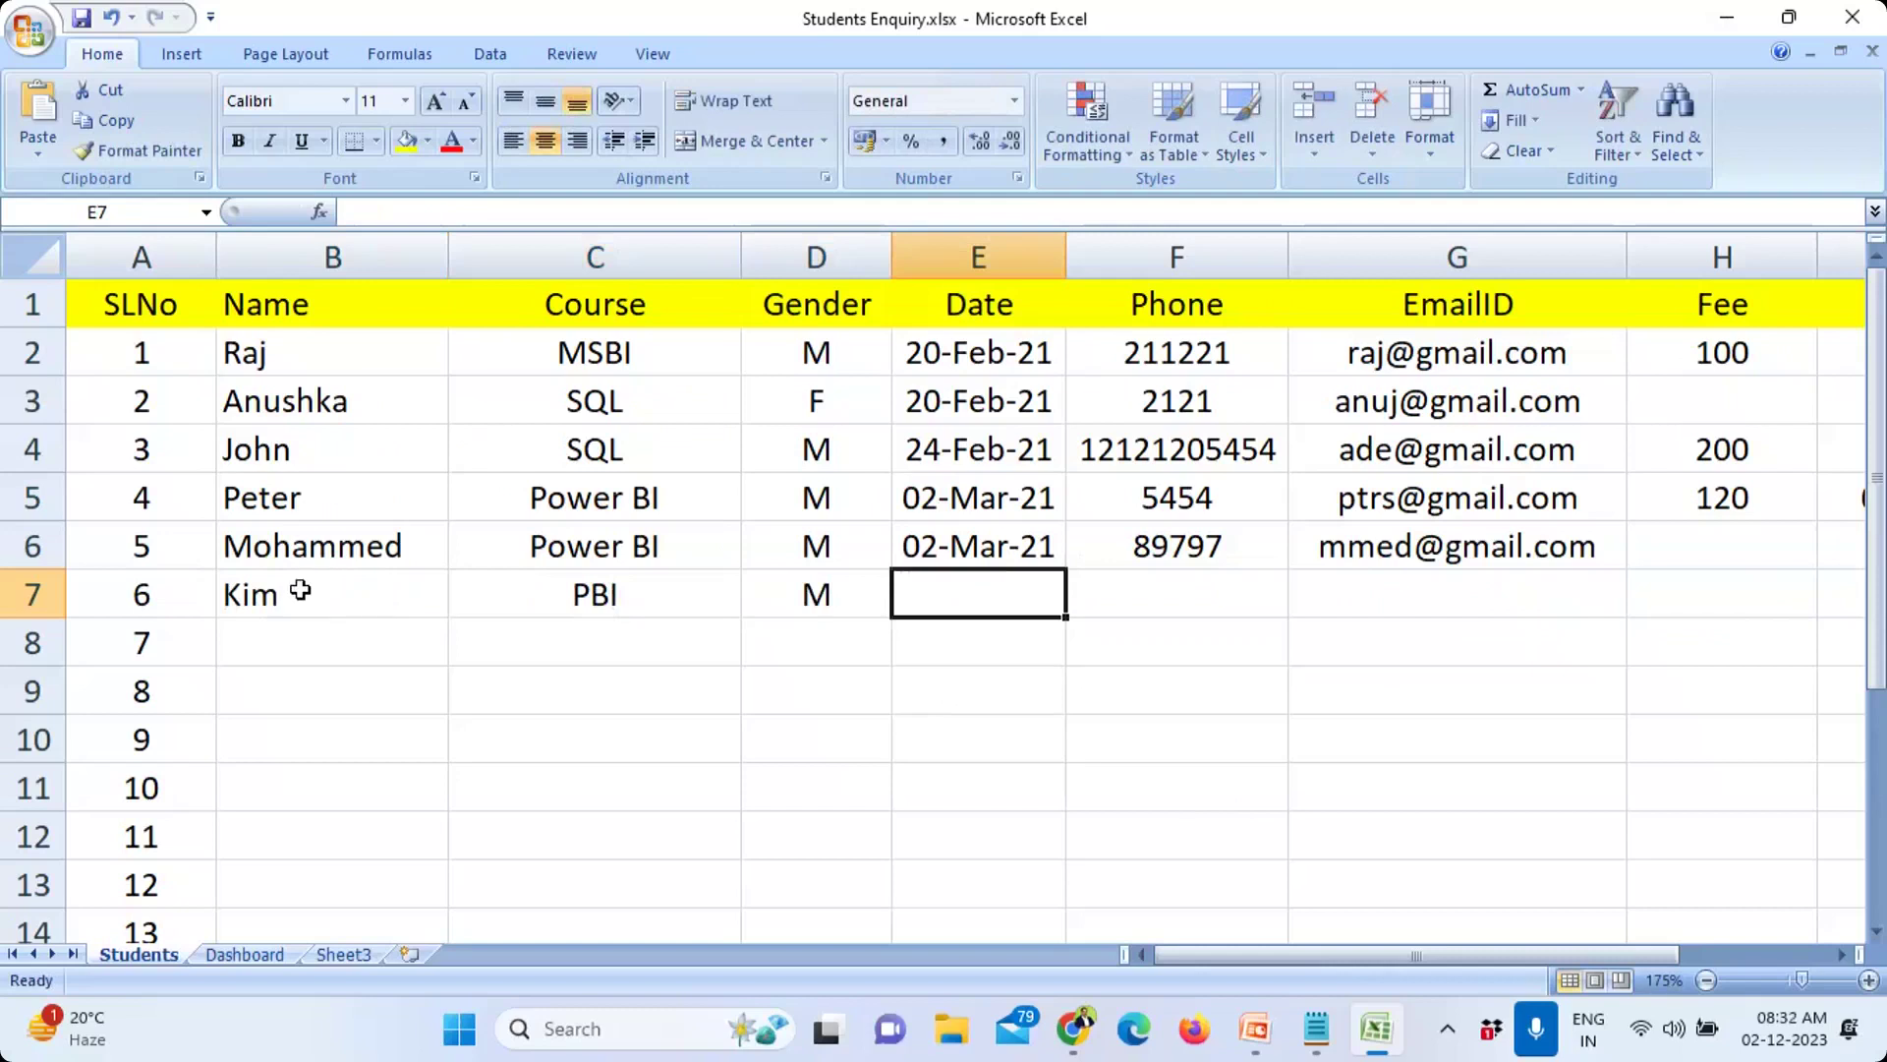
Step: Copy the date down and change it to 11-Apr-21, then add the phone number and e-mail
key("ctrl+d")
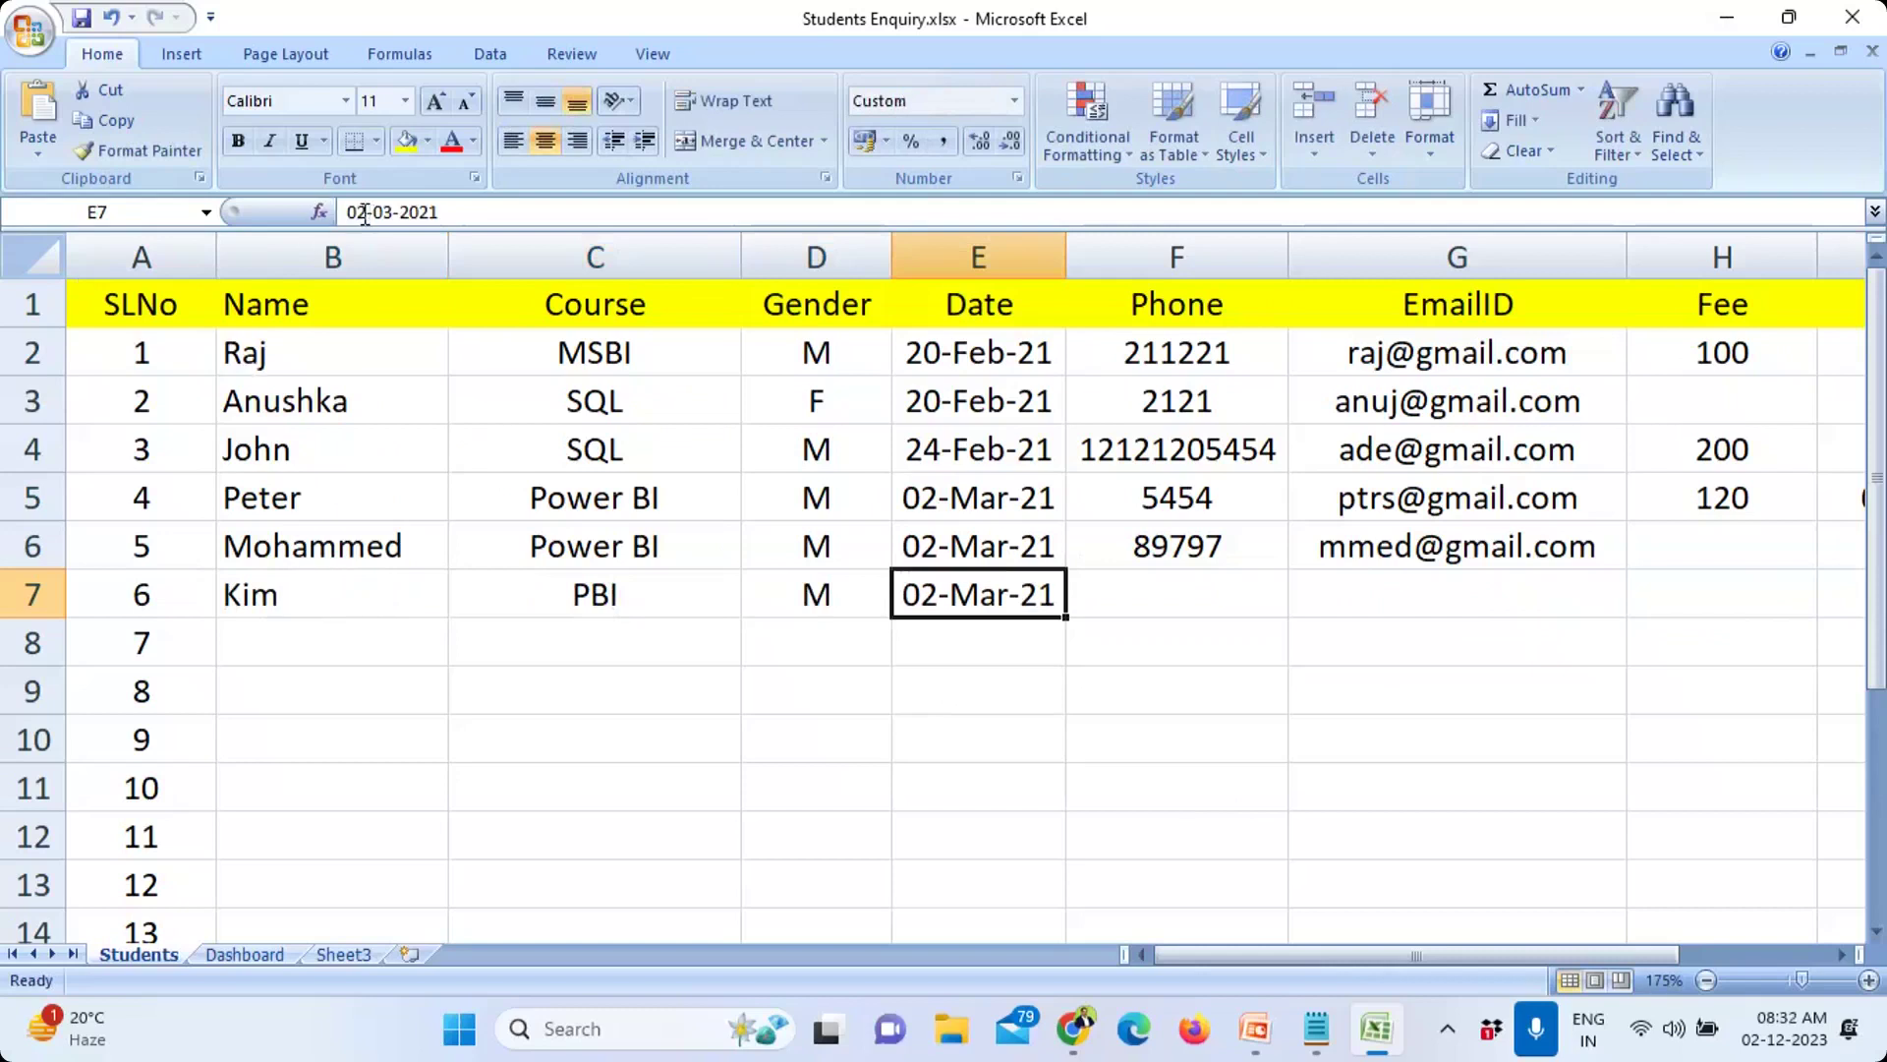
left_click(364, 213)
key("BackSpace")
key("BackSpace")
type("11")
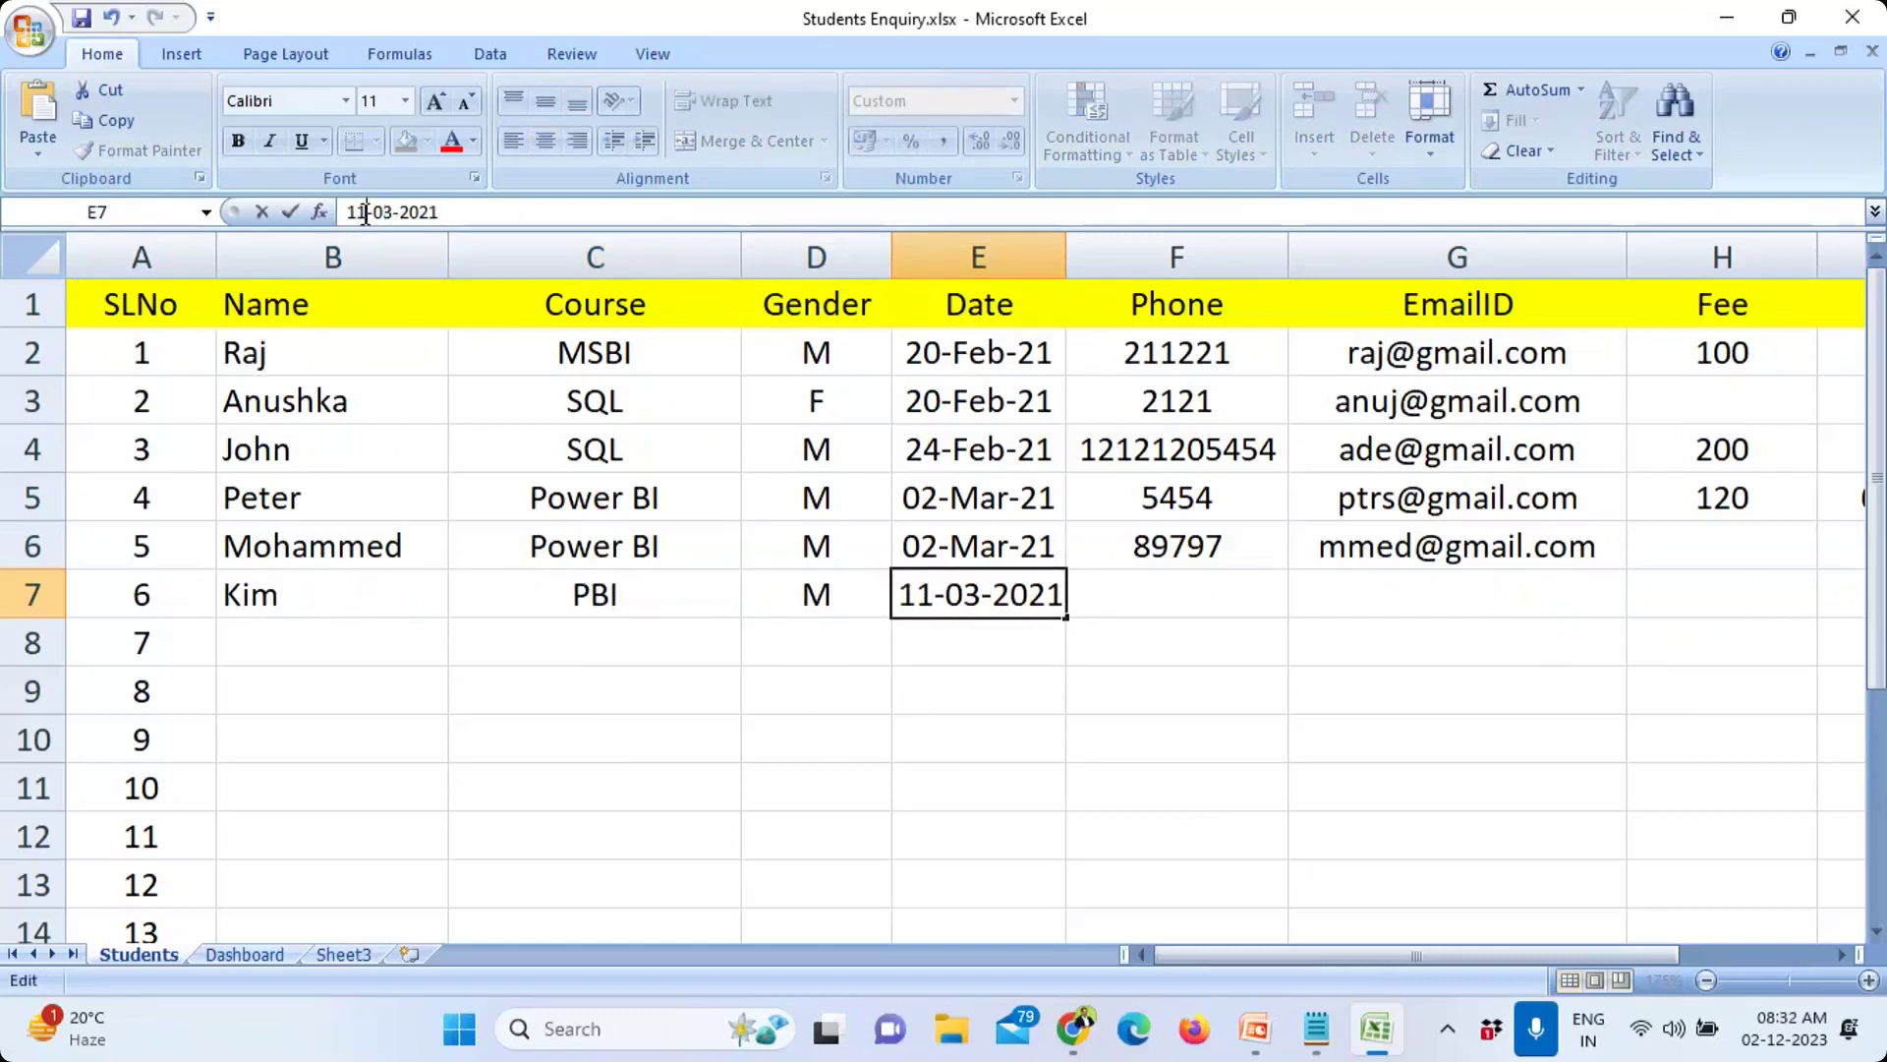
key("Right")
key("Right")
key("Right")
key("BackSpace")
type("4")
key("Tab")
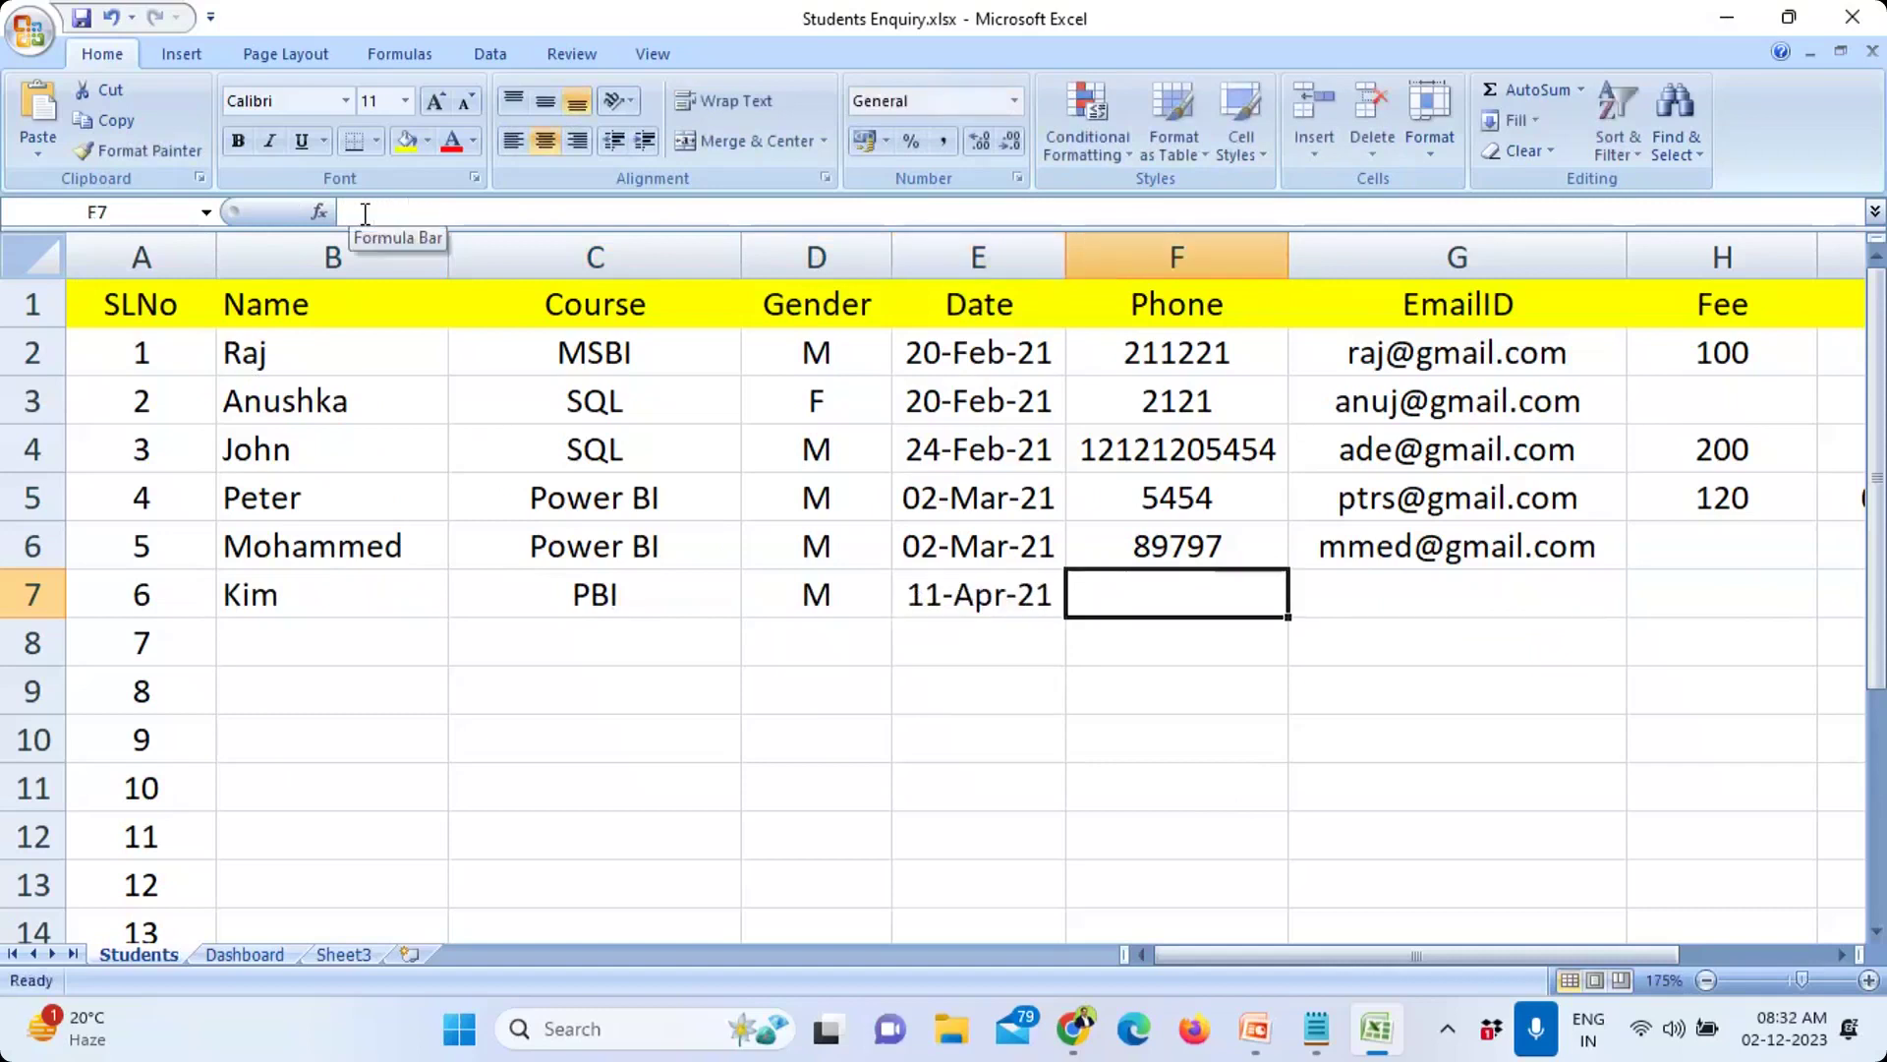
type("87576")
key("Tab")
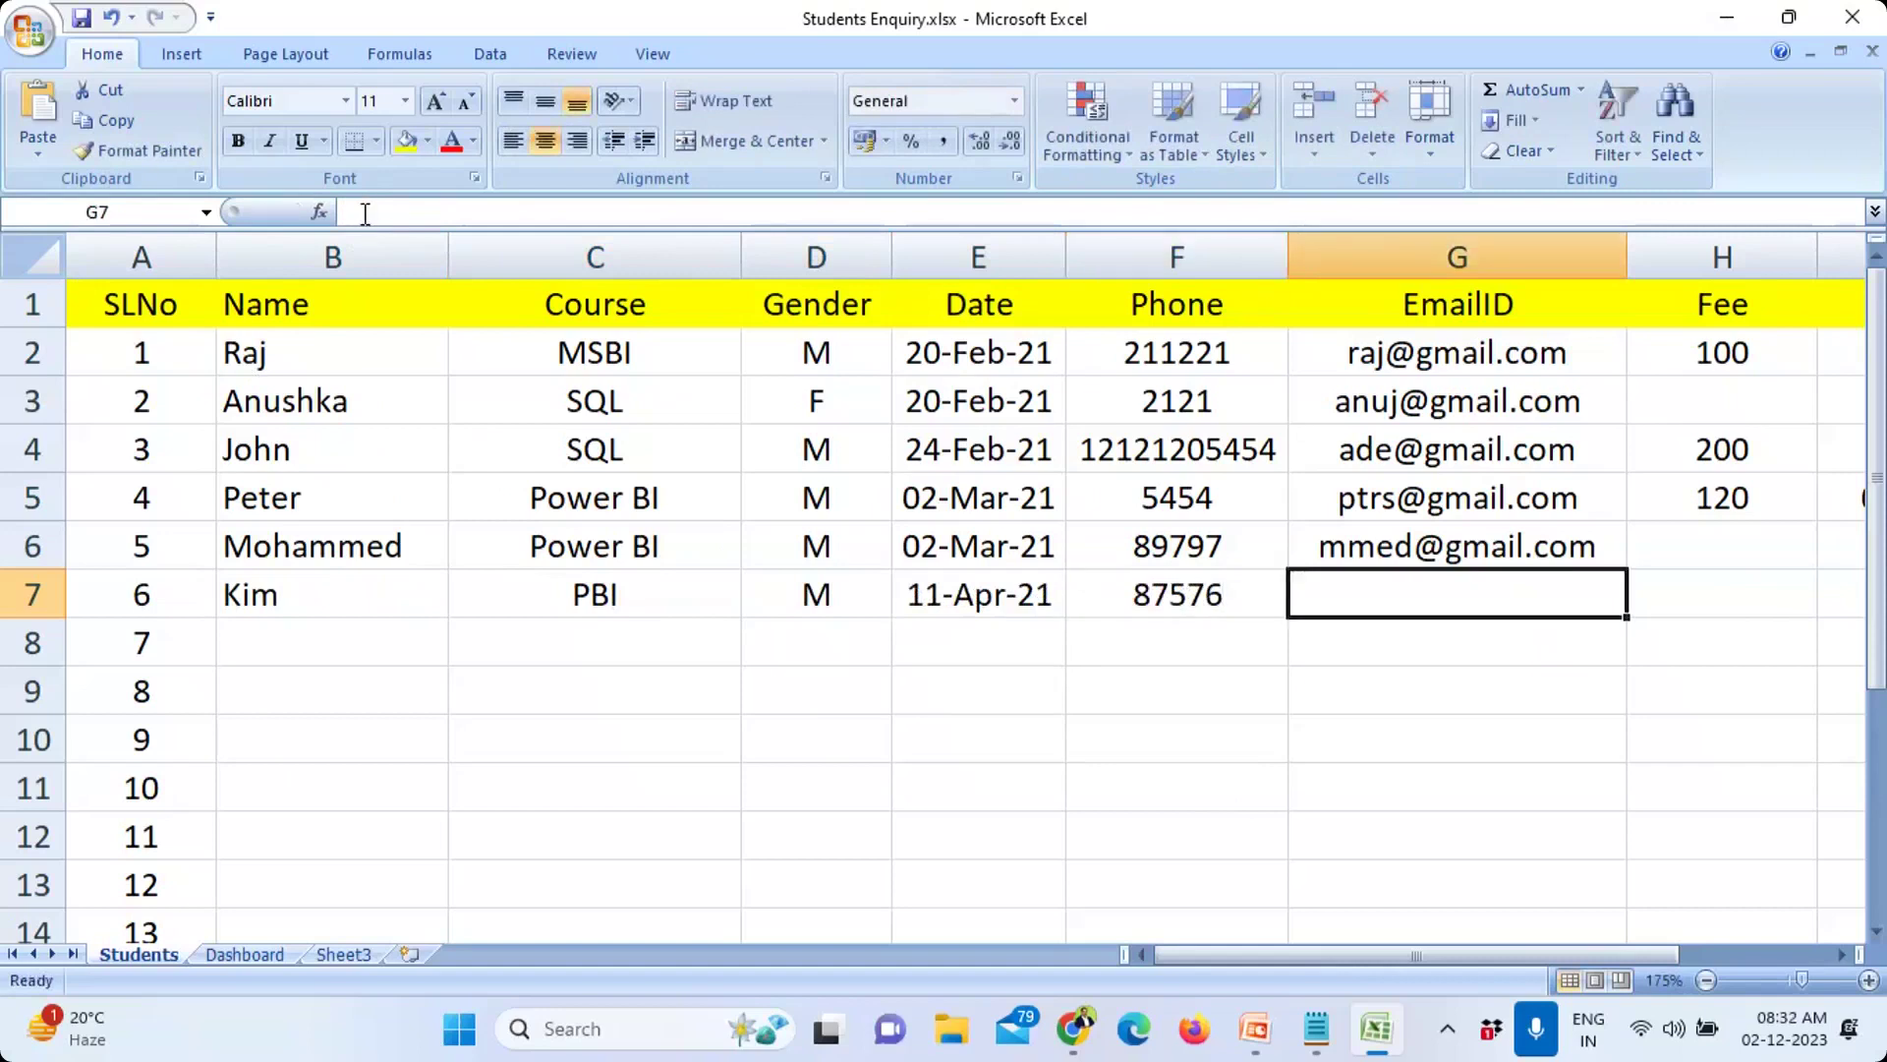
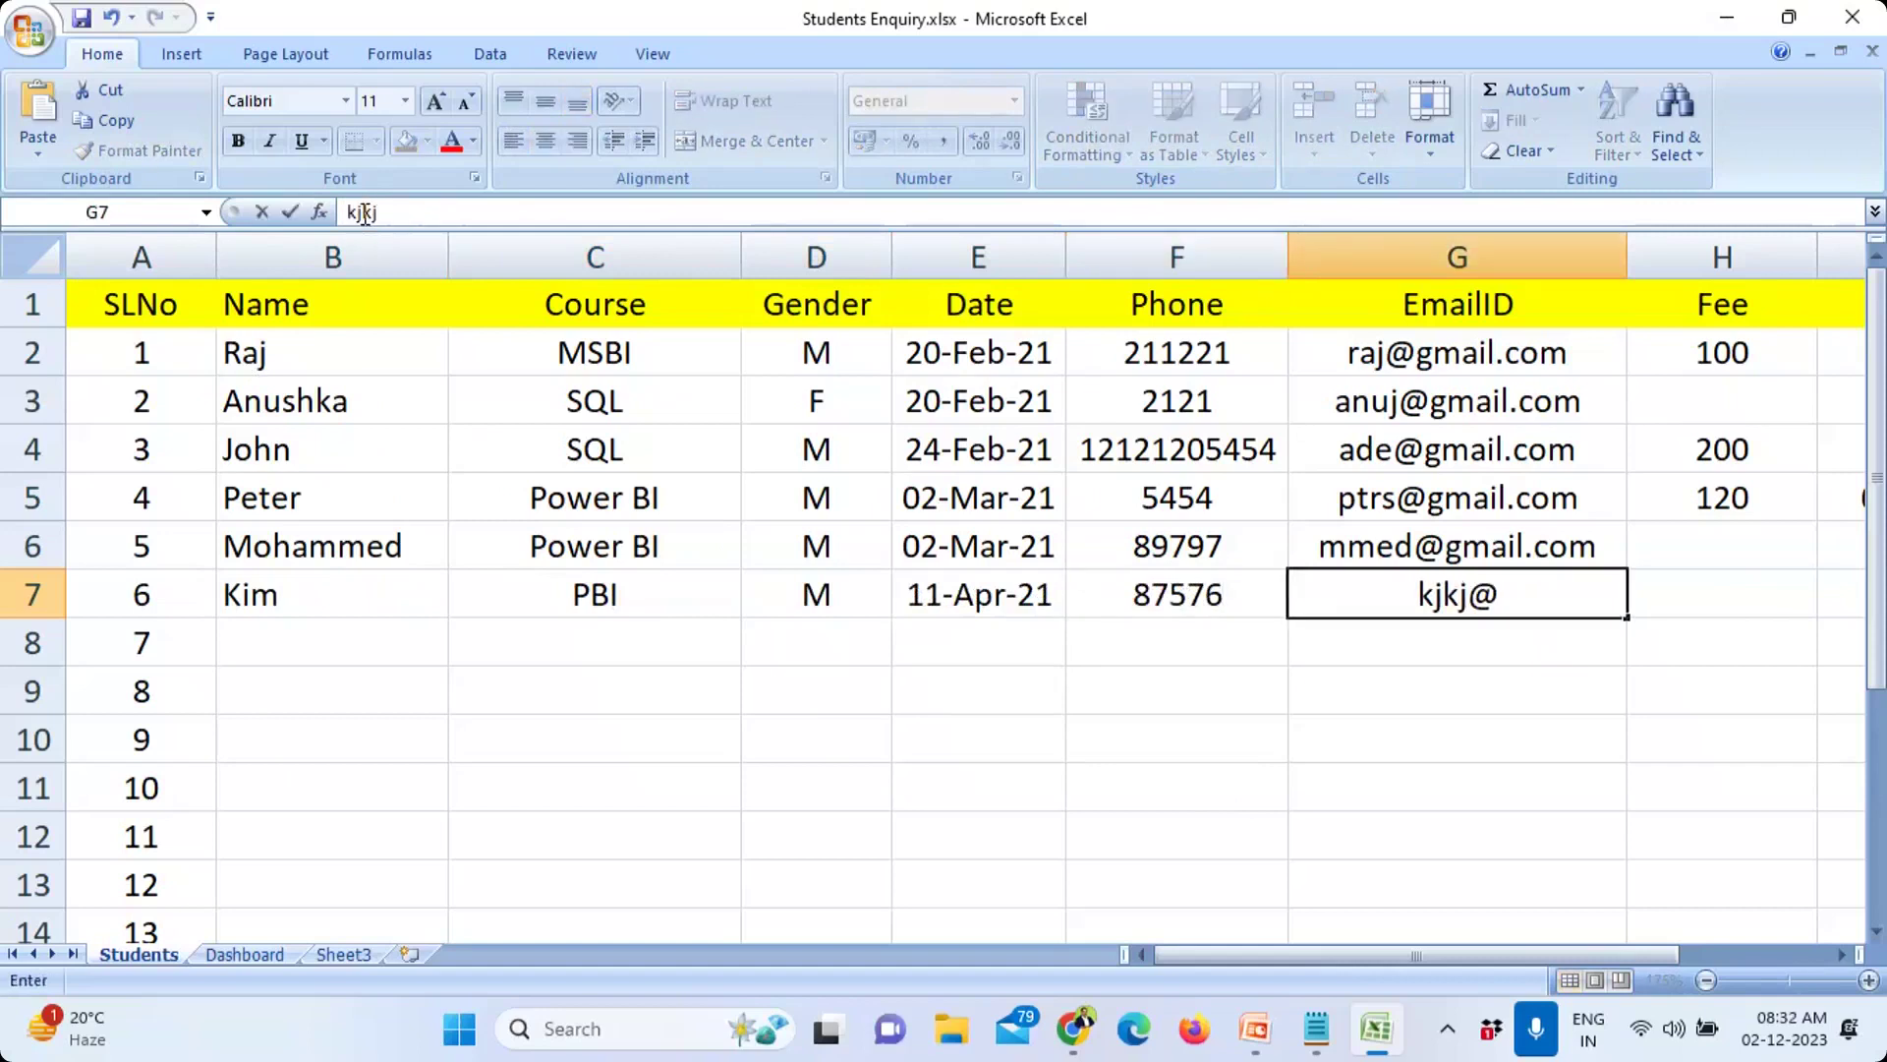
key("Tab")
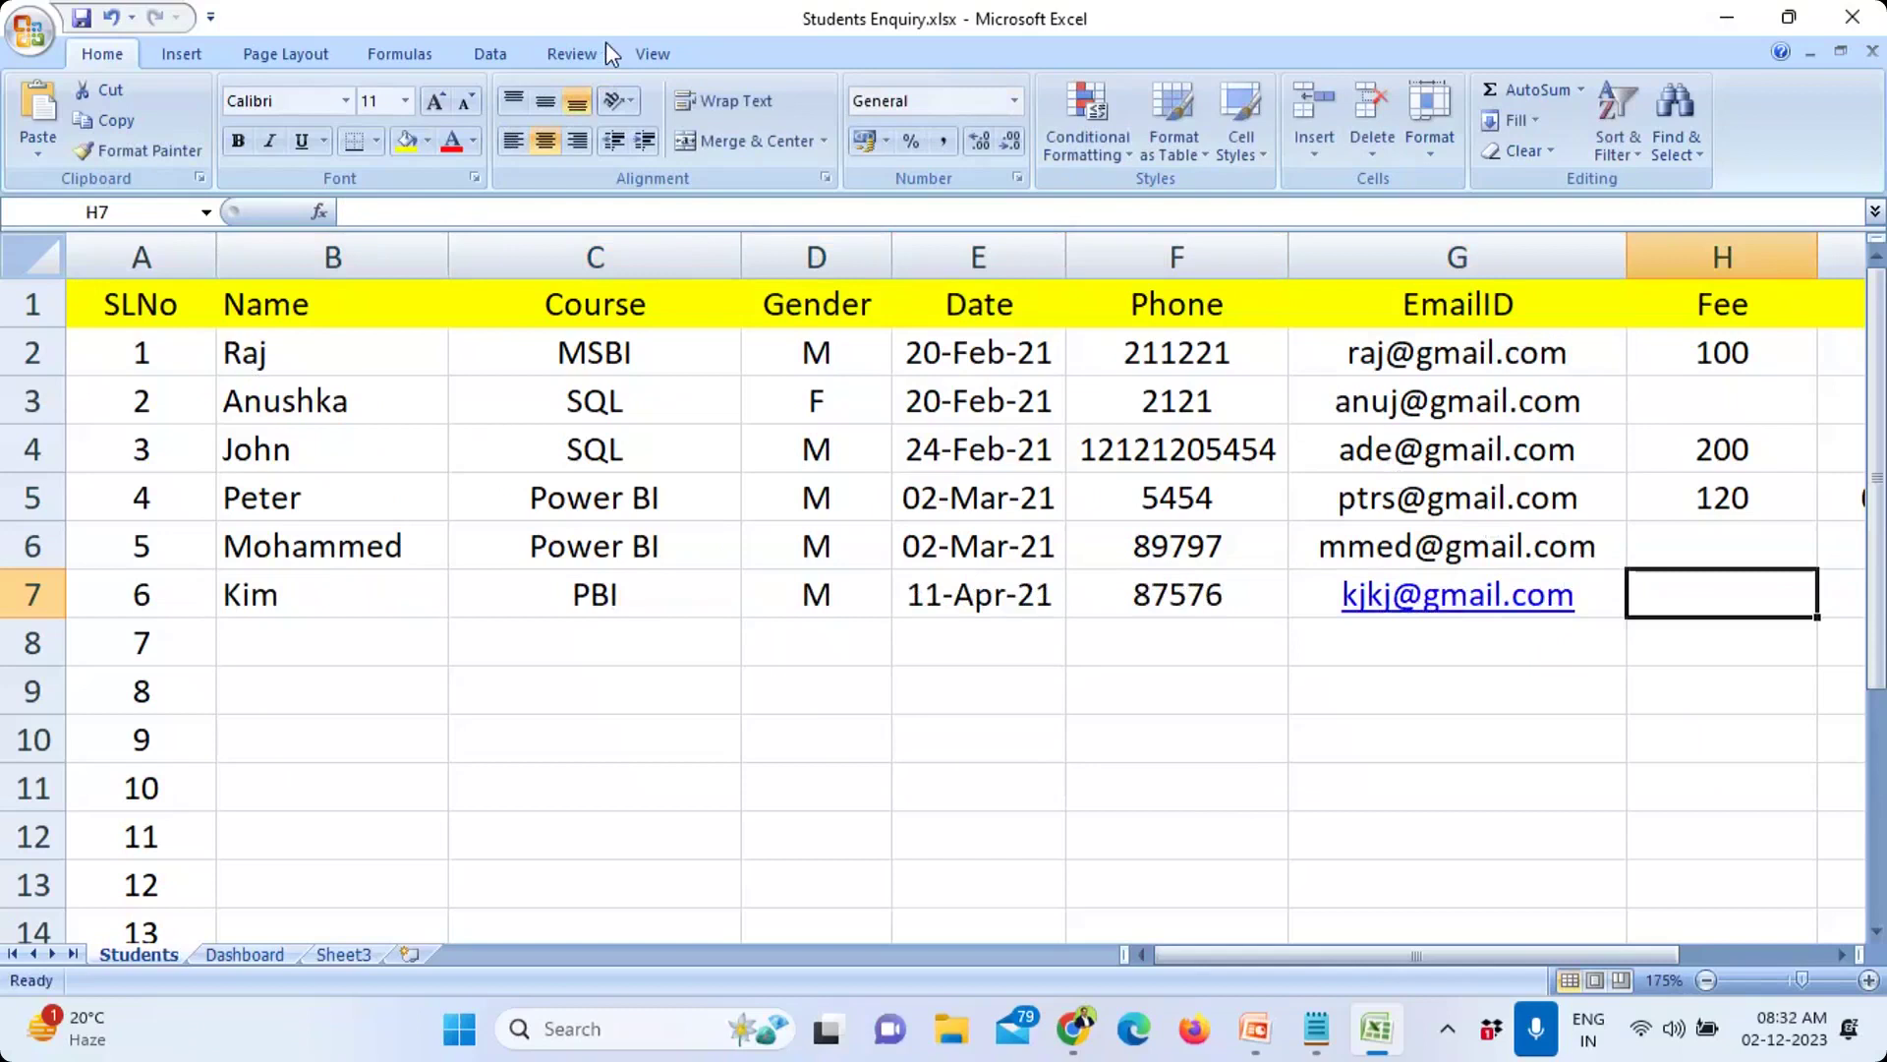
Step: Format-paint G6's plain style onto the new e-mail in G7, then select the records
left_click(1561, 562)
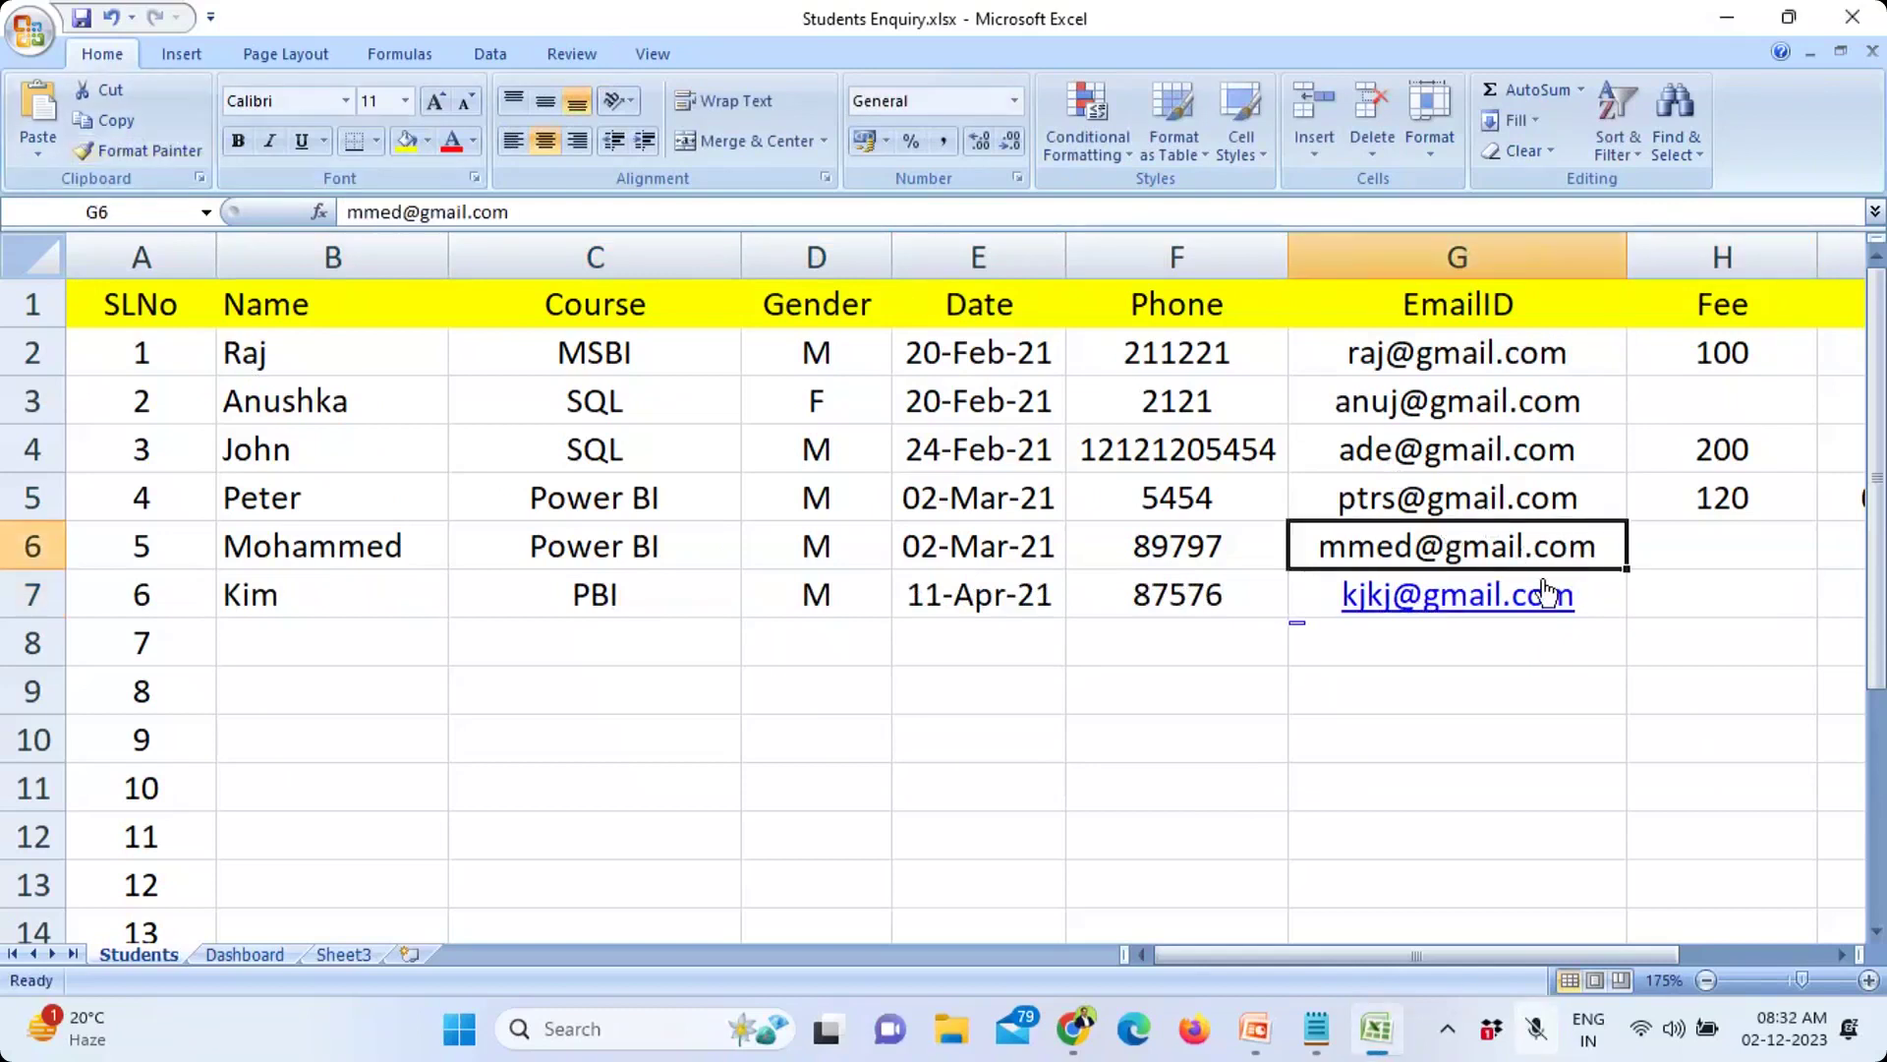
left_click(187, 154)
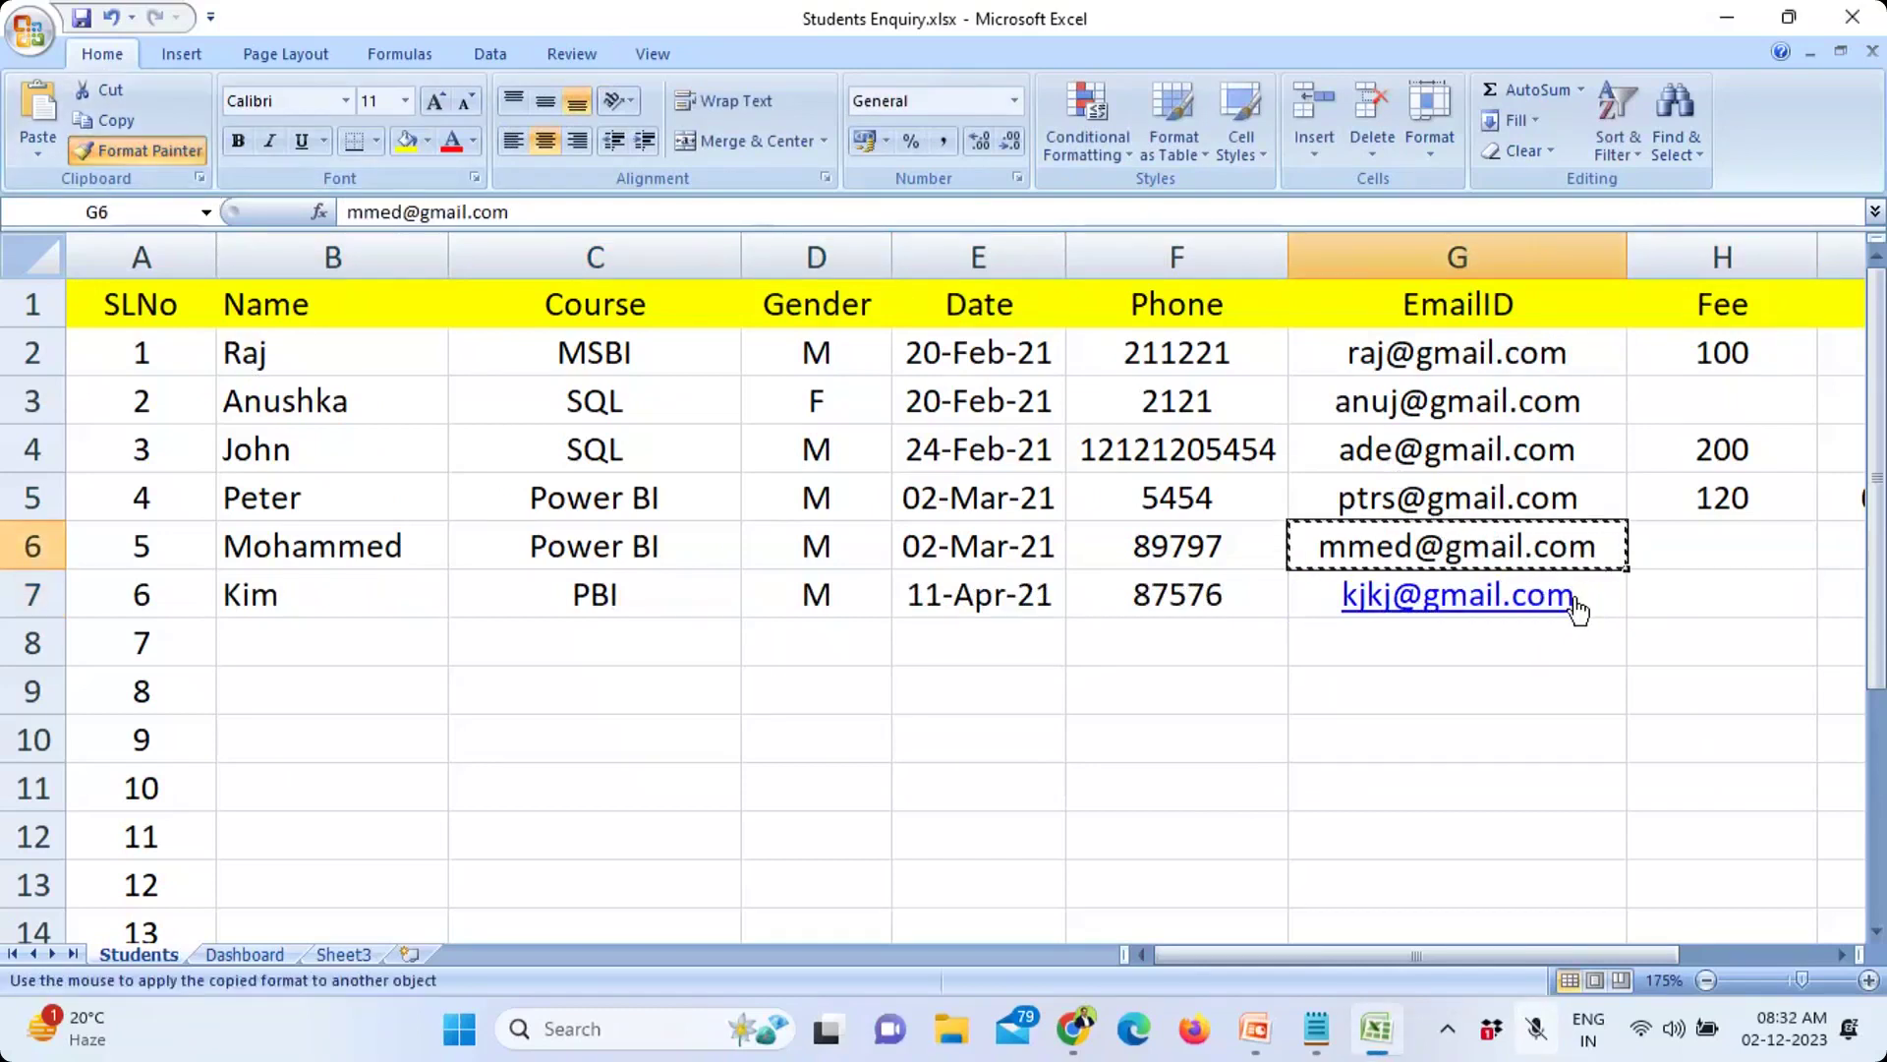
left_click(1573, 604)
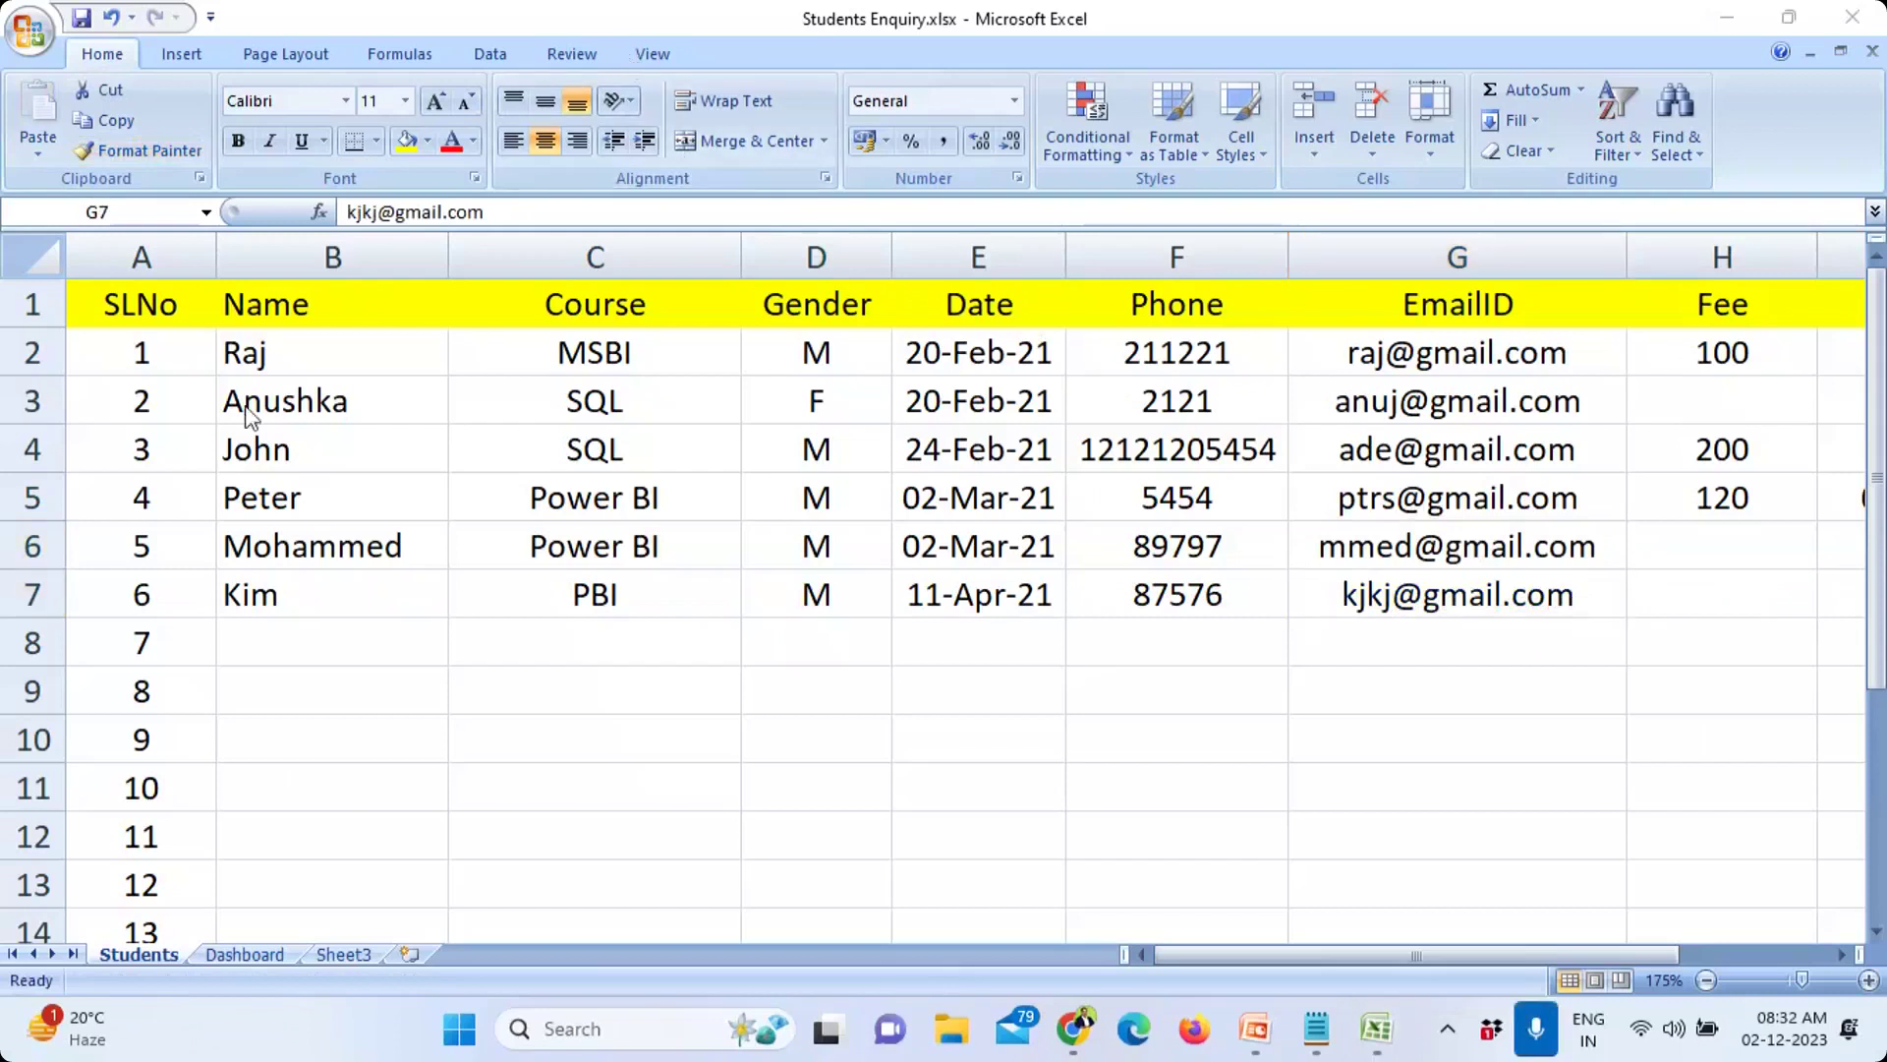
left_click_drag(210, 358, 1500, 594)
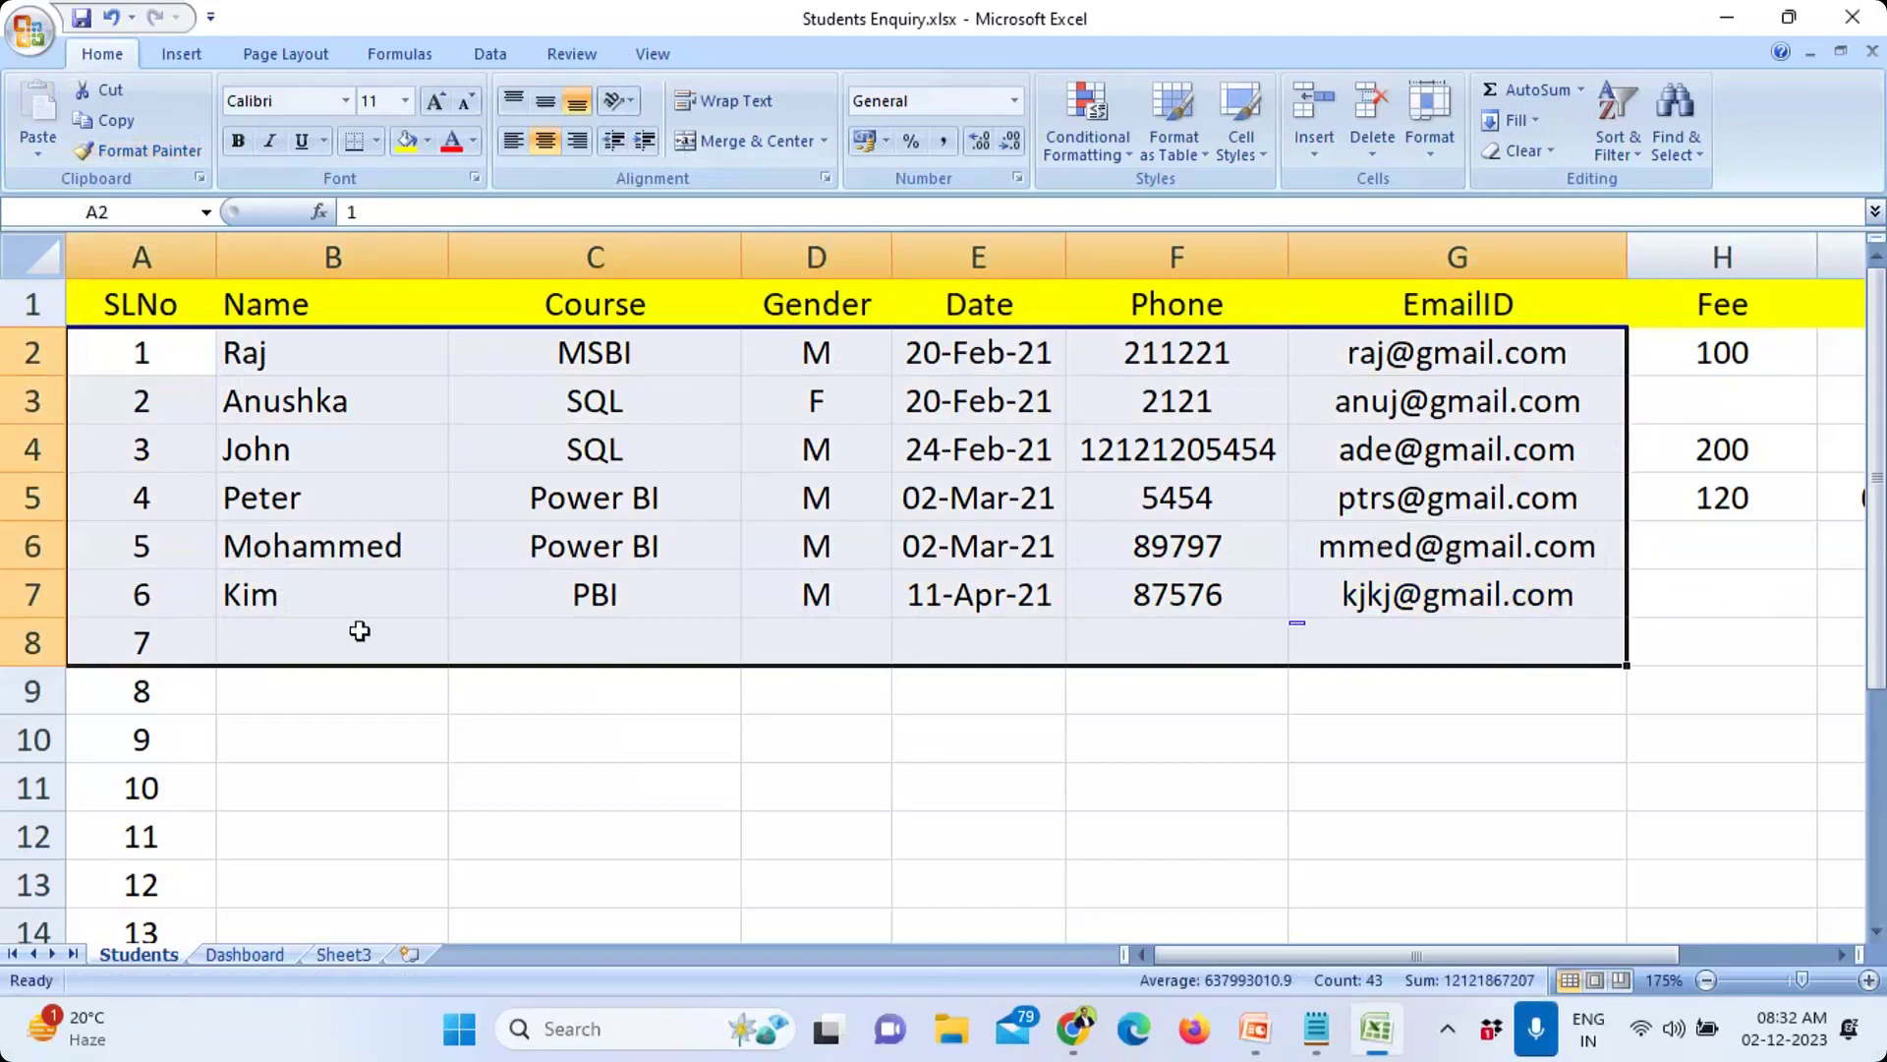
Step: Rename the Dashboard sheet to 'Report' and look over its Jan enquiry counts
double_click(236, 953)
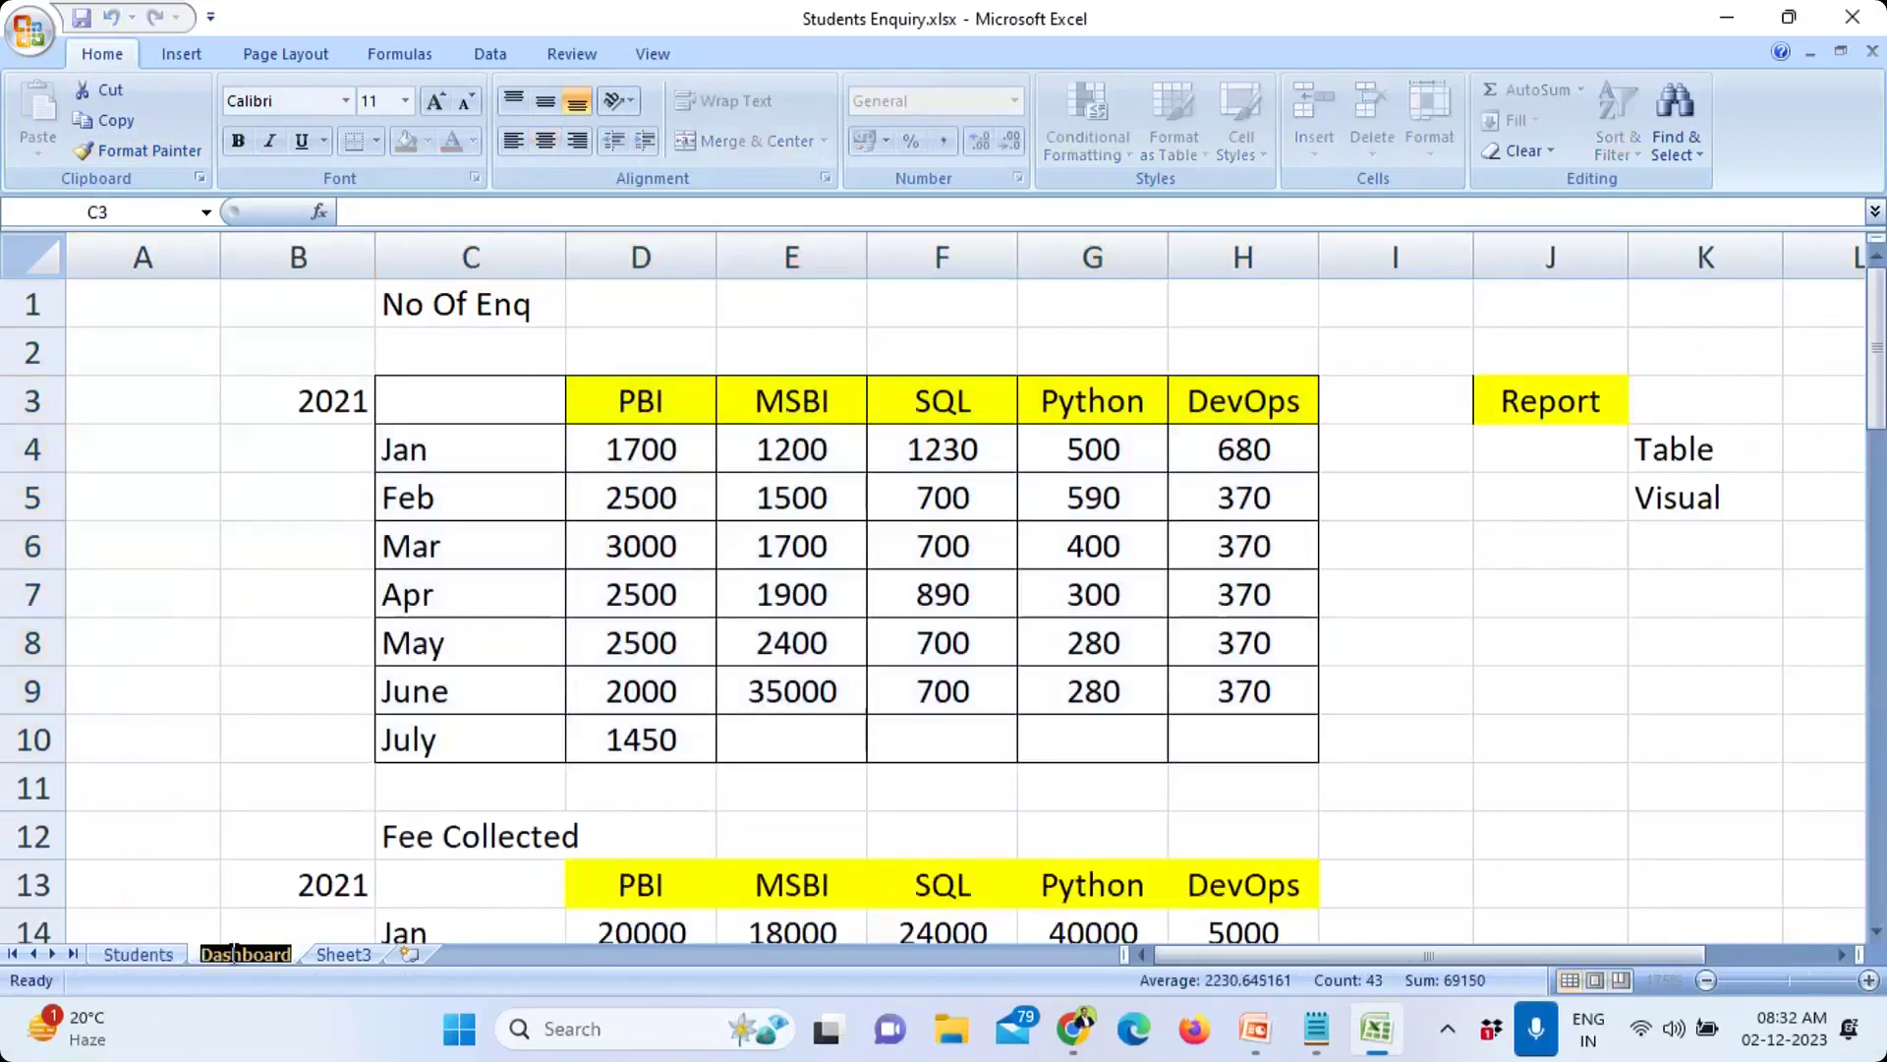
type("Report")
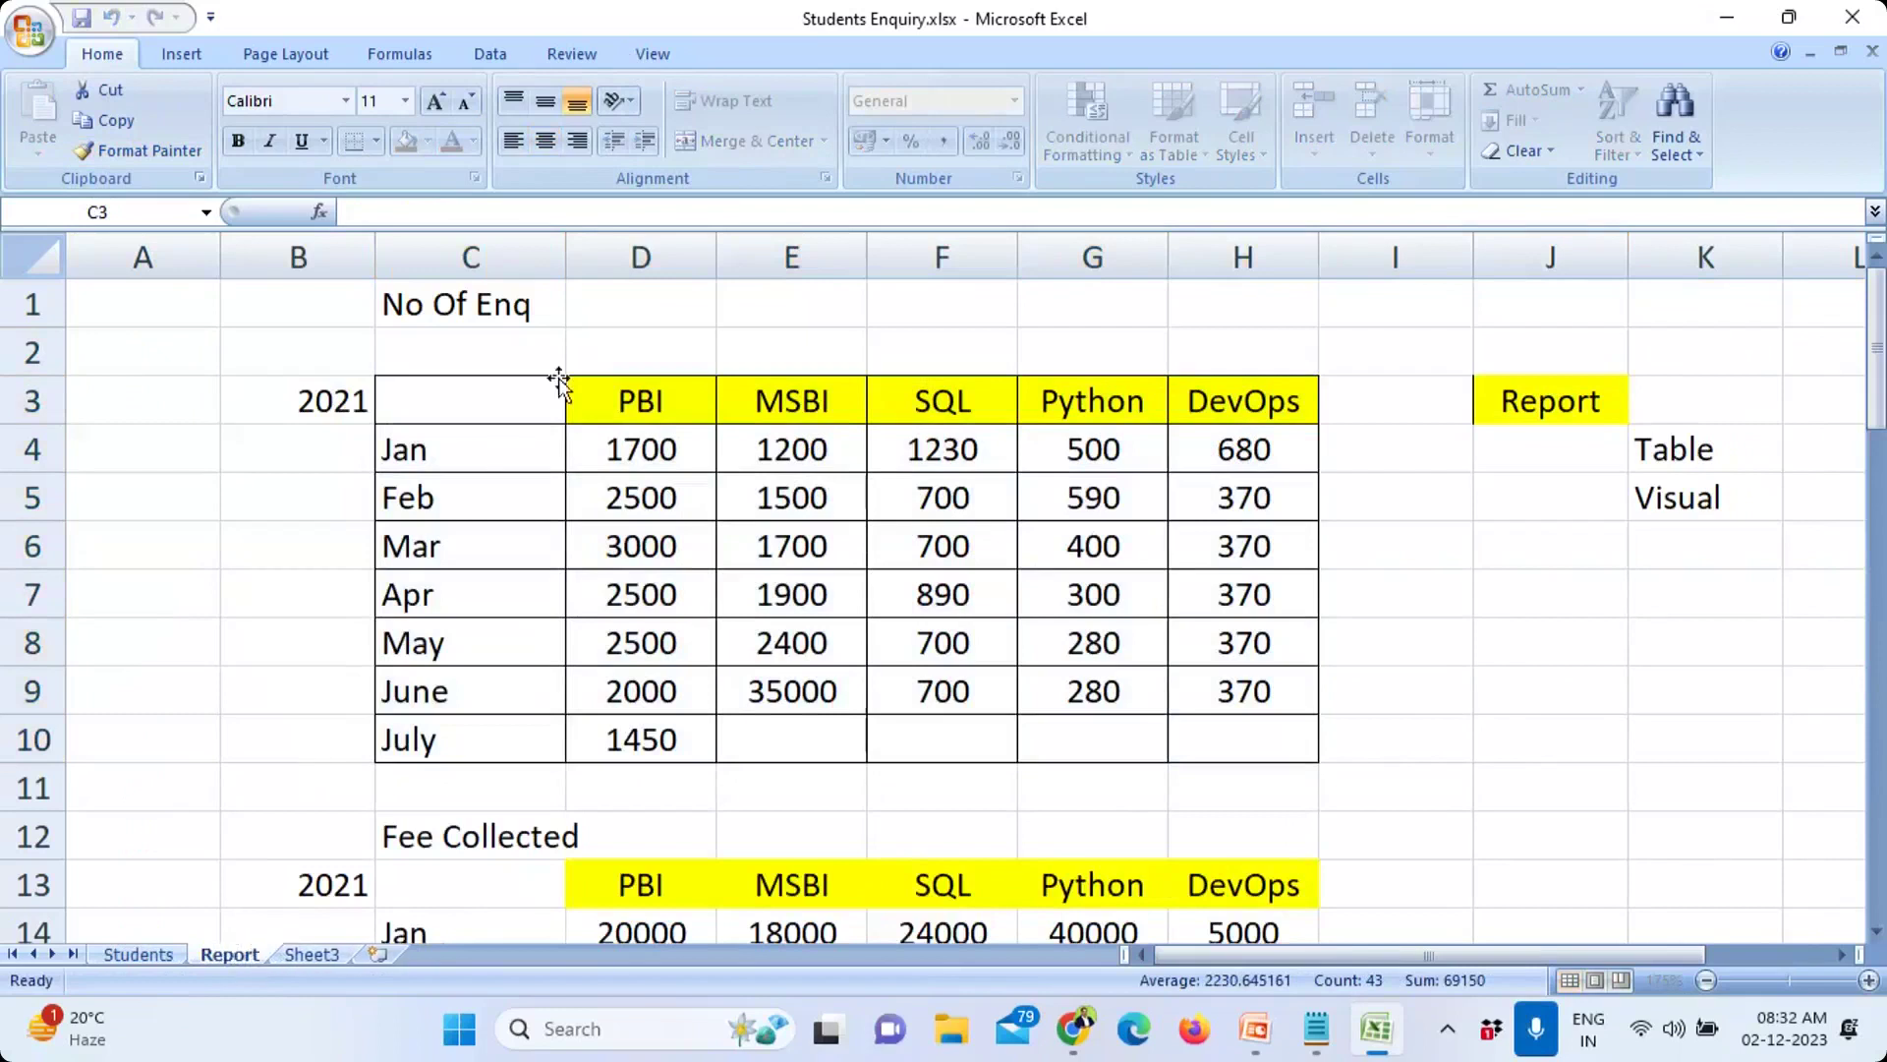
left_click(676, 401)
left_click(476, 450)
left_click(629, 450)
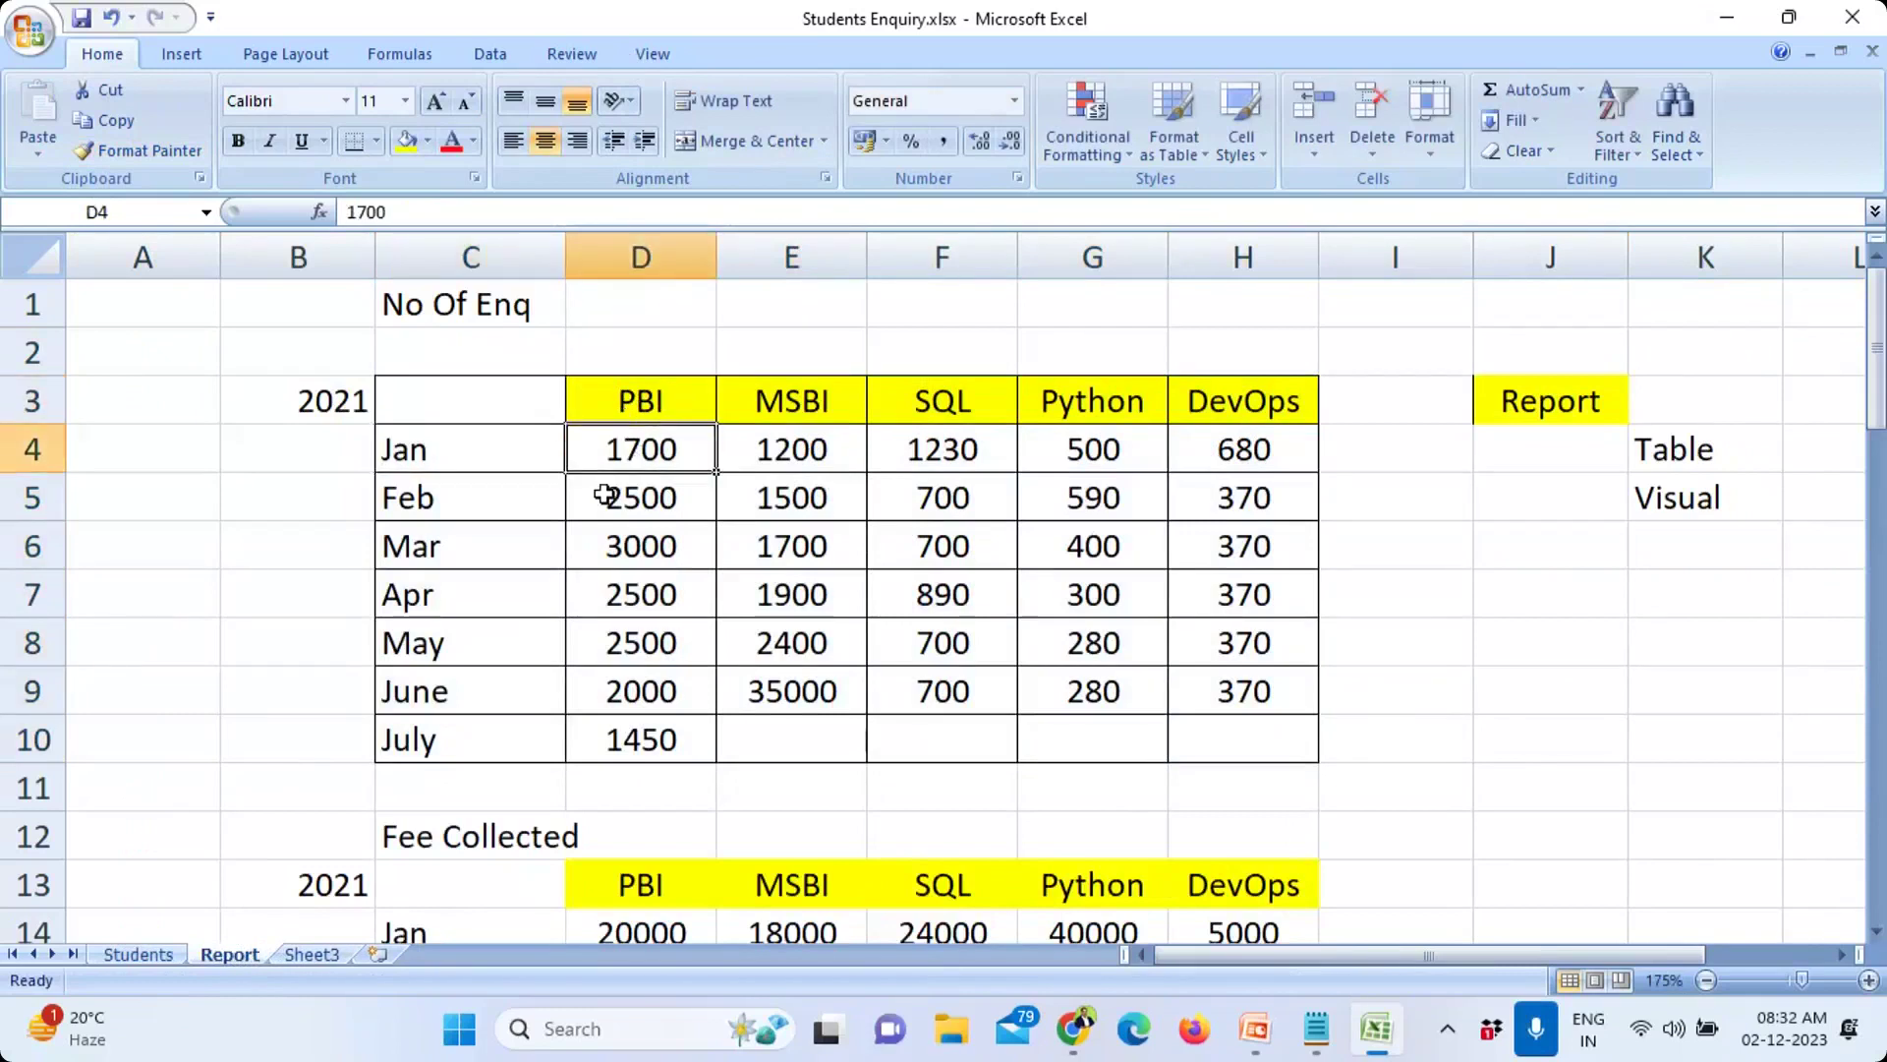
Step: Browse the Course column on the Students sheet and select the two SQL entries
left_click(139, 955)
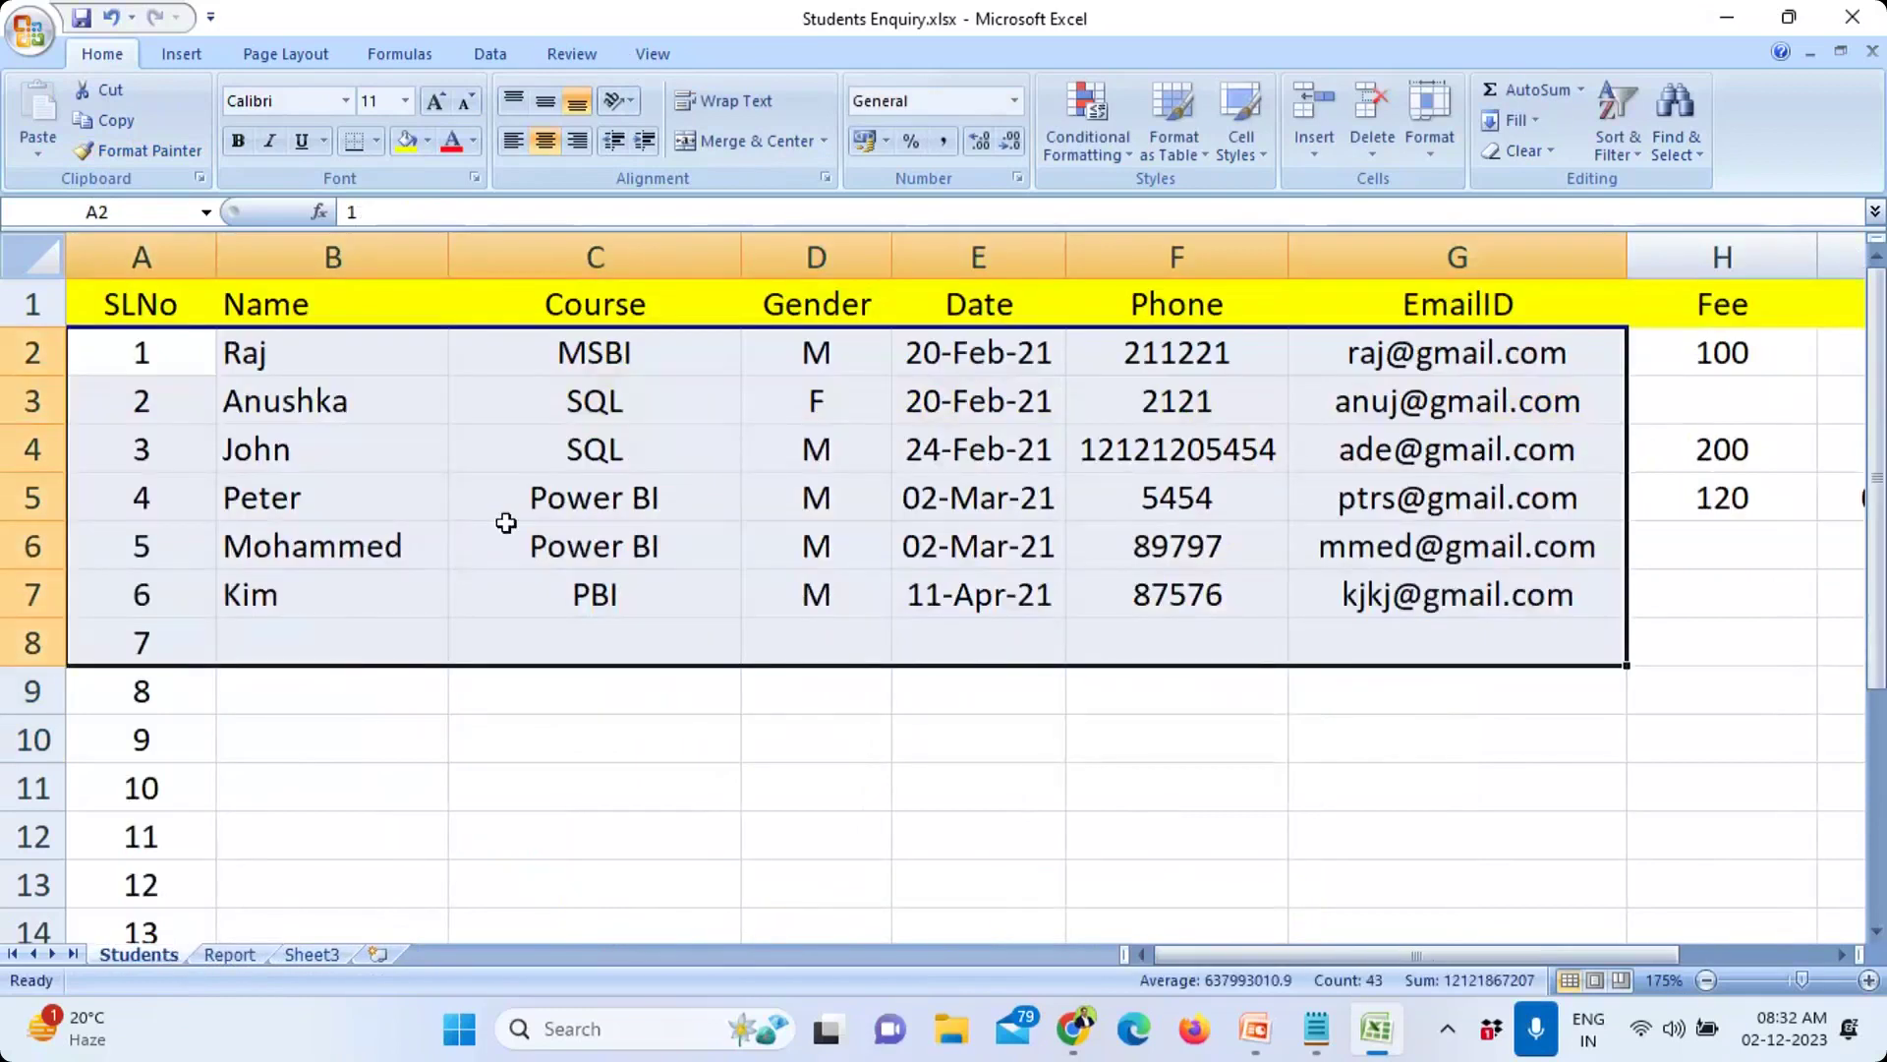
left_click(590, 496)
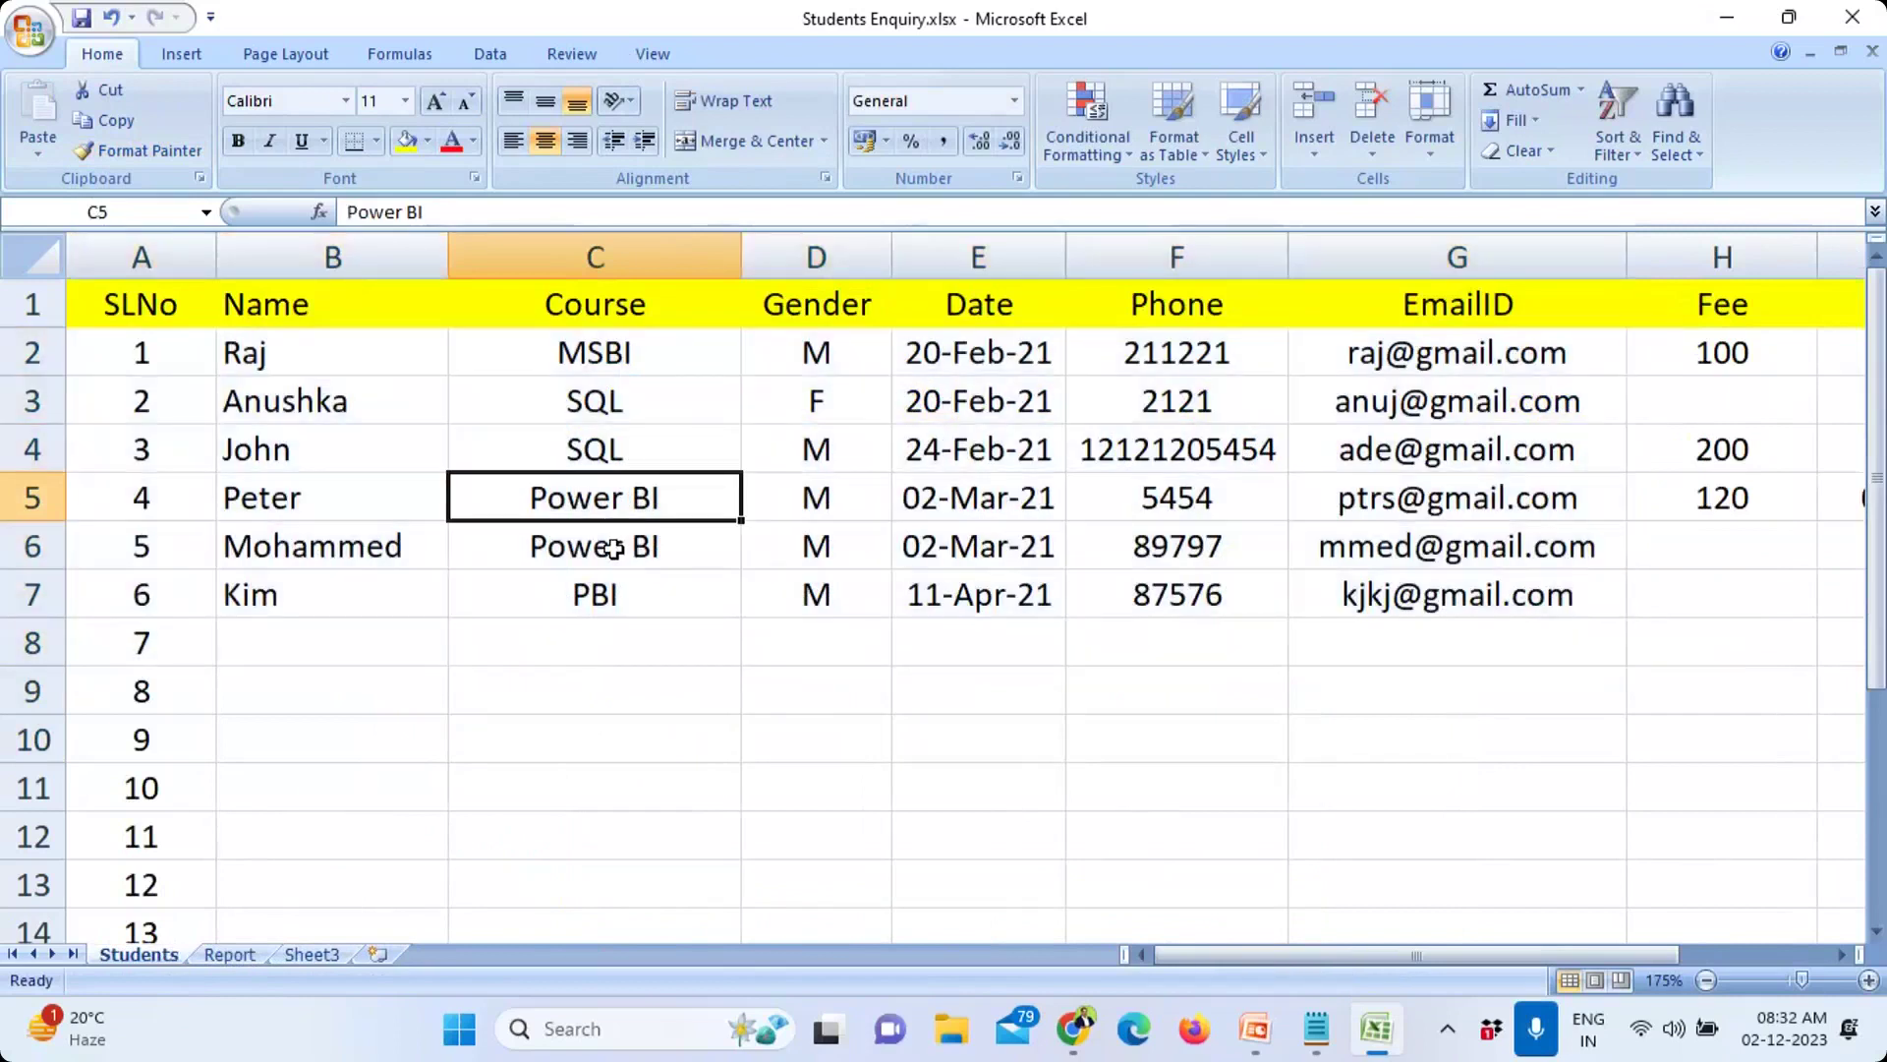
left_click(608, 547)
left_click(620, 598)
left_click(625, 648)
left_click(631, 693)
left_click(640, 740)
left_click(642, 776)
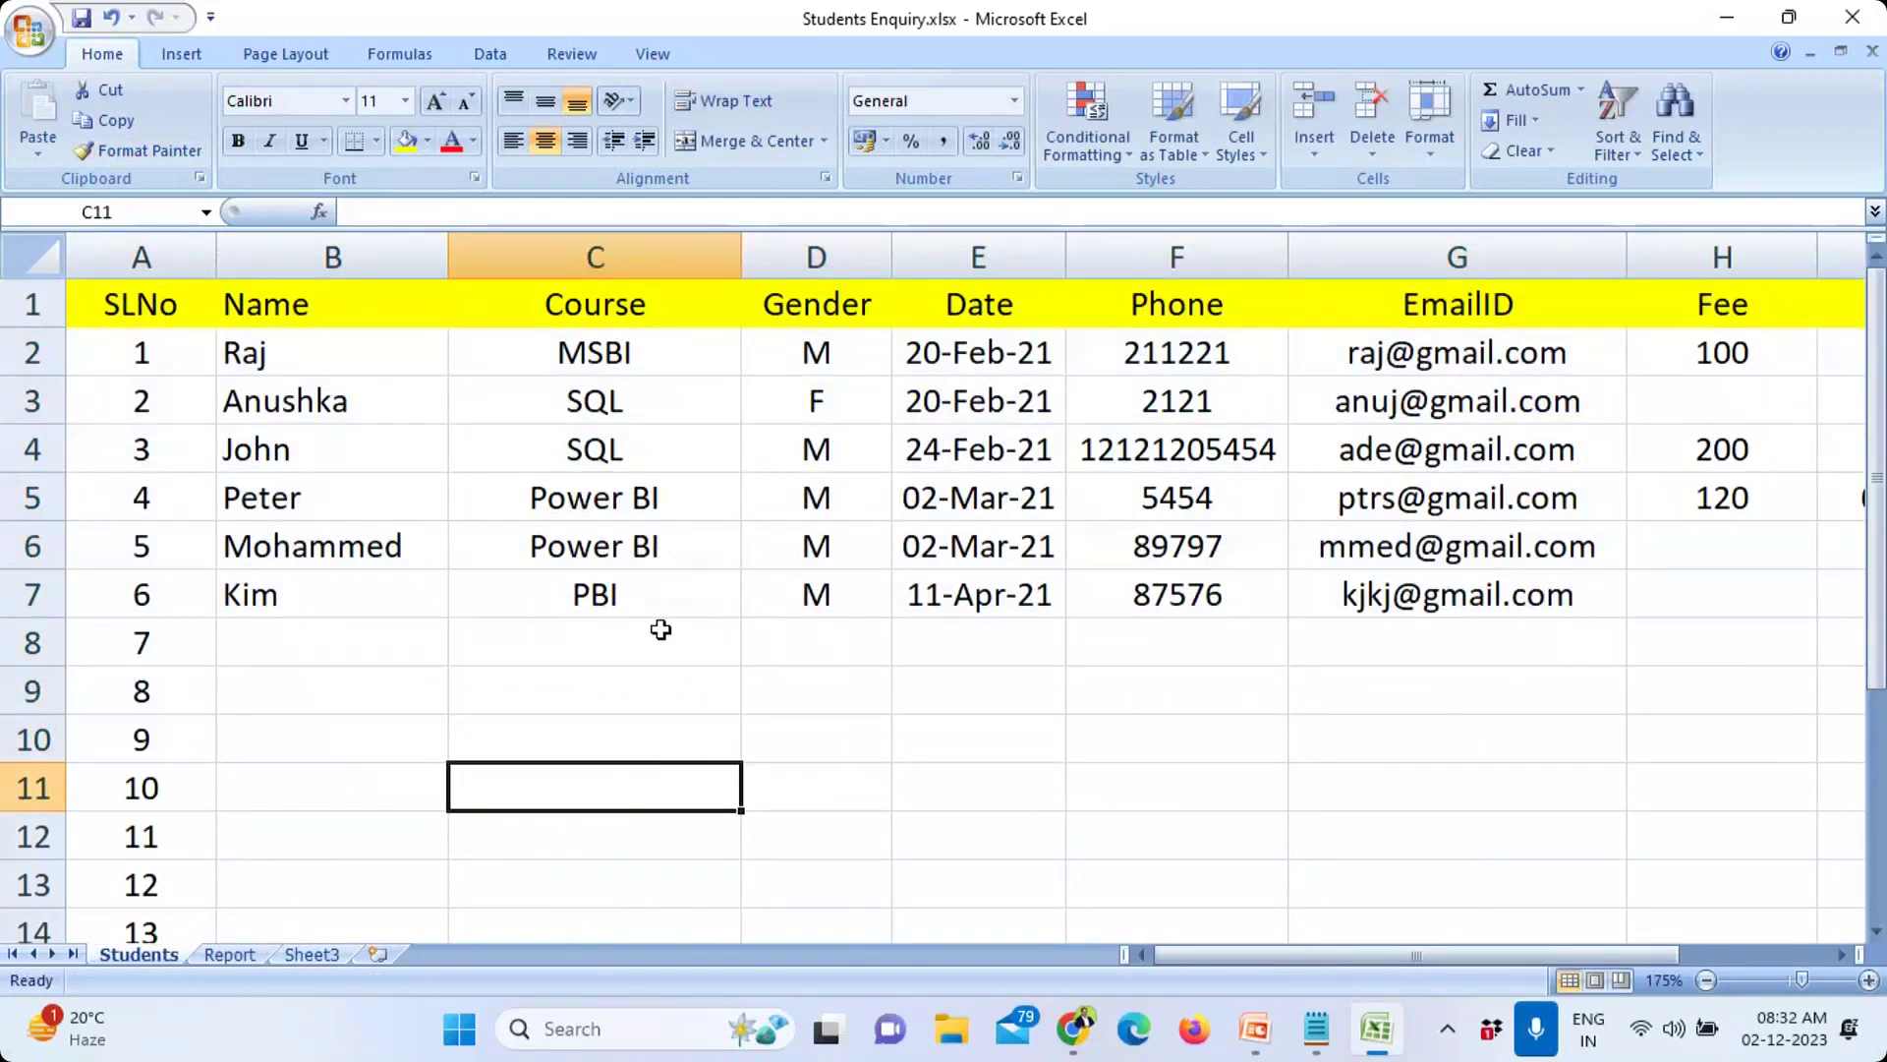
left_click_drag(658, 403, 666, 444)
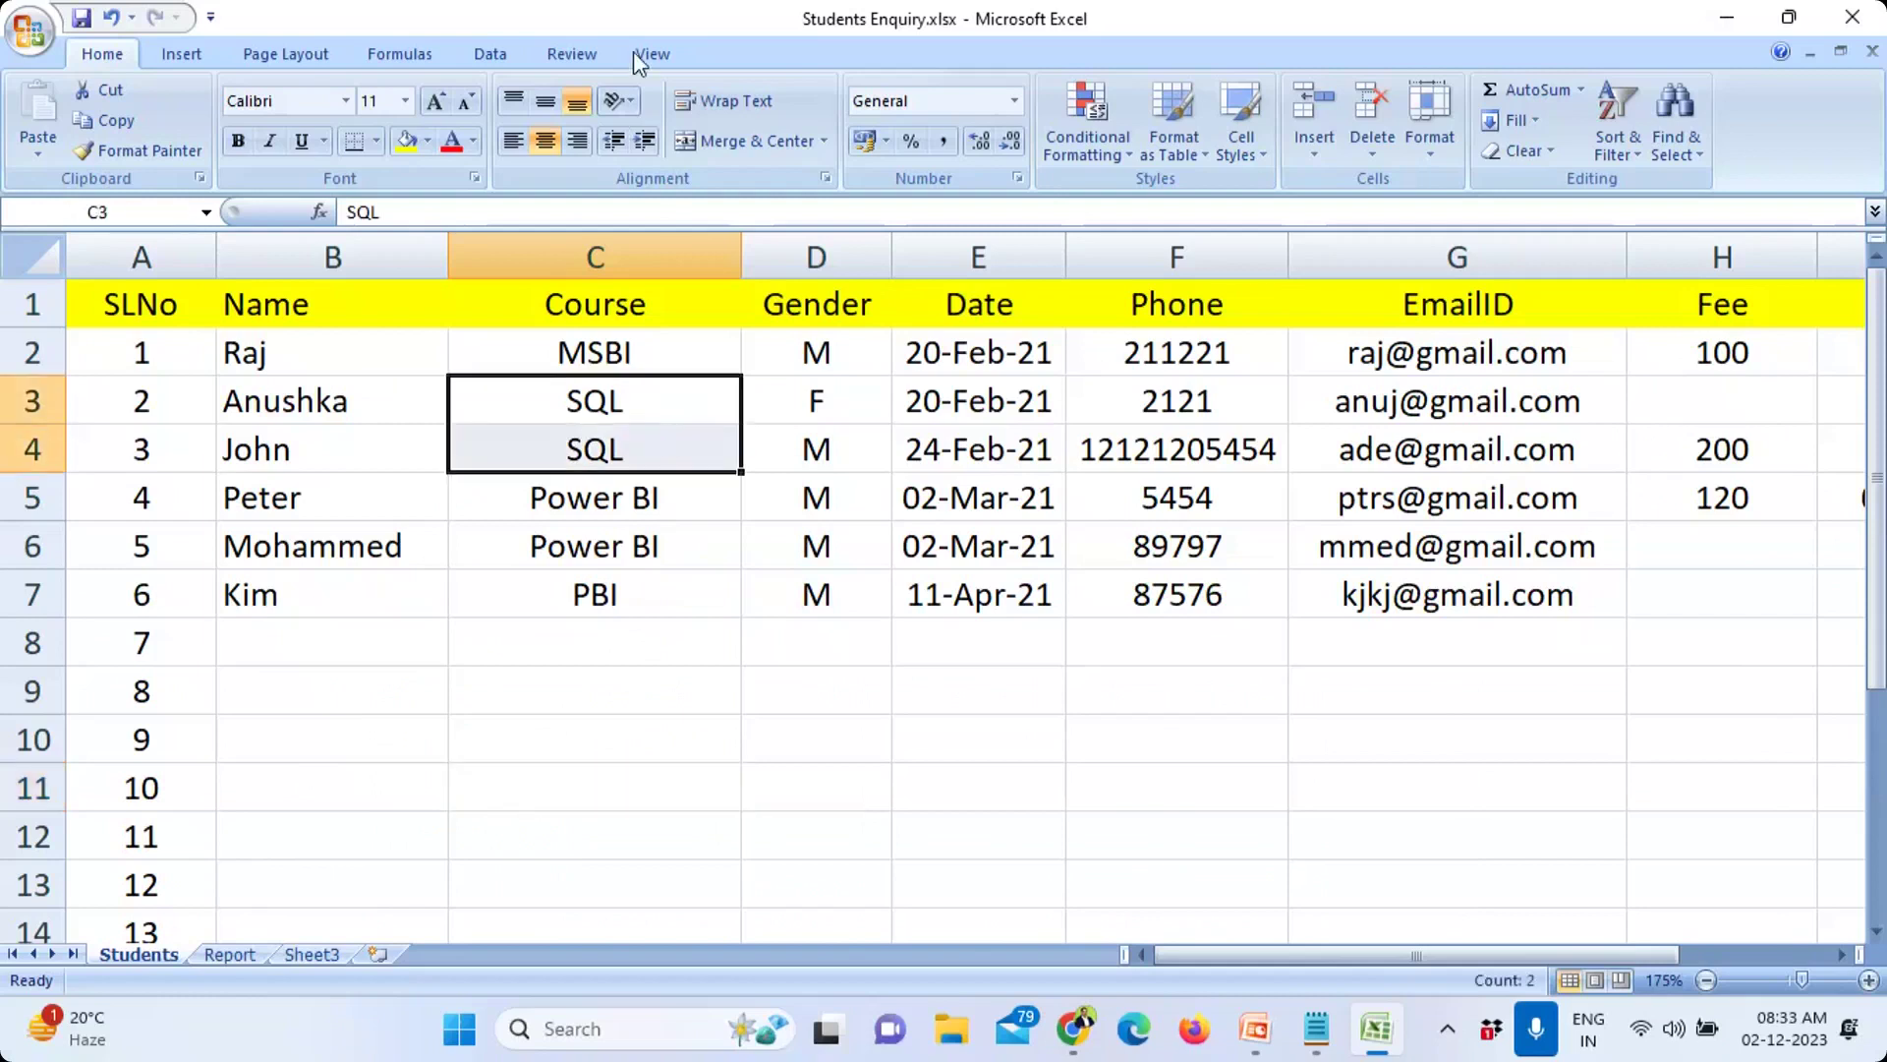
Step: Back on Report, check the Jan SQL count and select the Jan–June enquiry figures
left_click(226, 955)
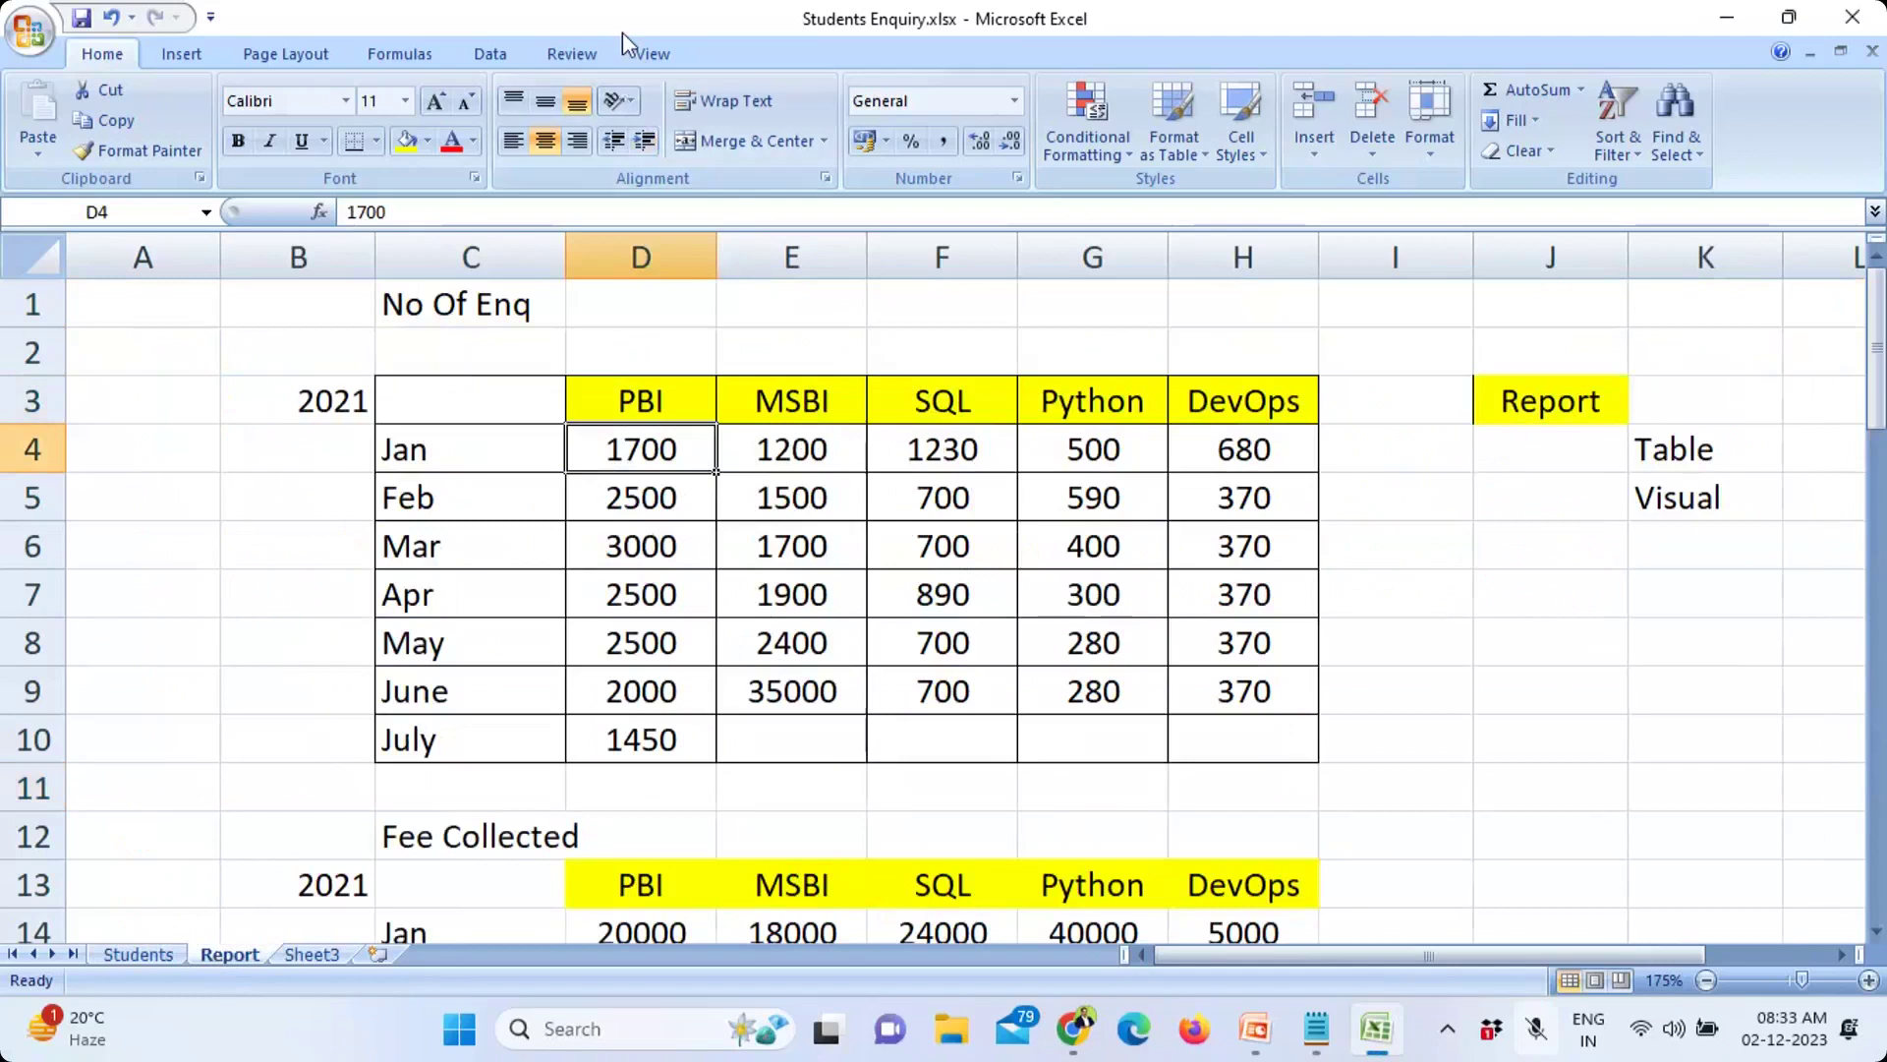
left_click(971, 452)
left_click_drag(494, 442, 1253, 695)
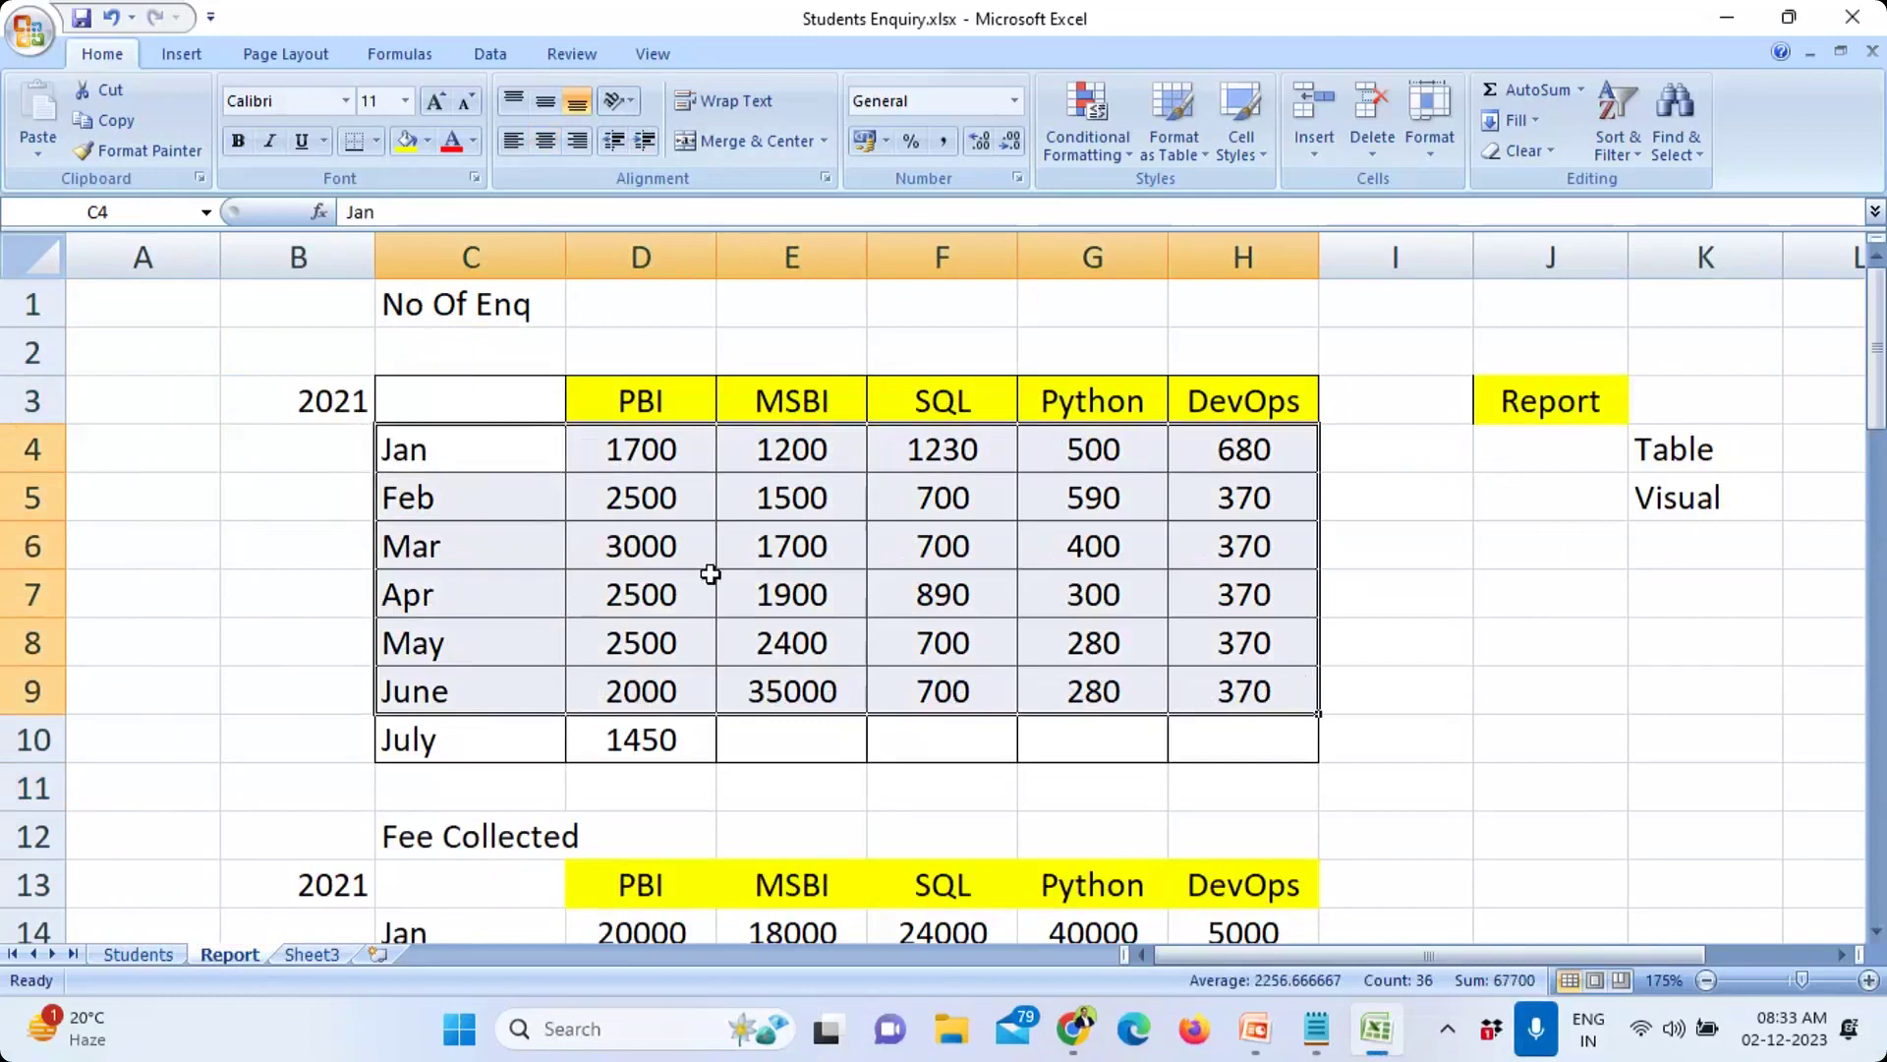
Step: Type 'MIS Report' as the new name for the Report sheet tab
double_click(229, 955)
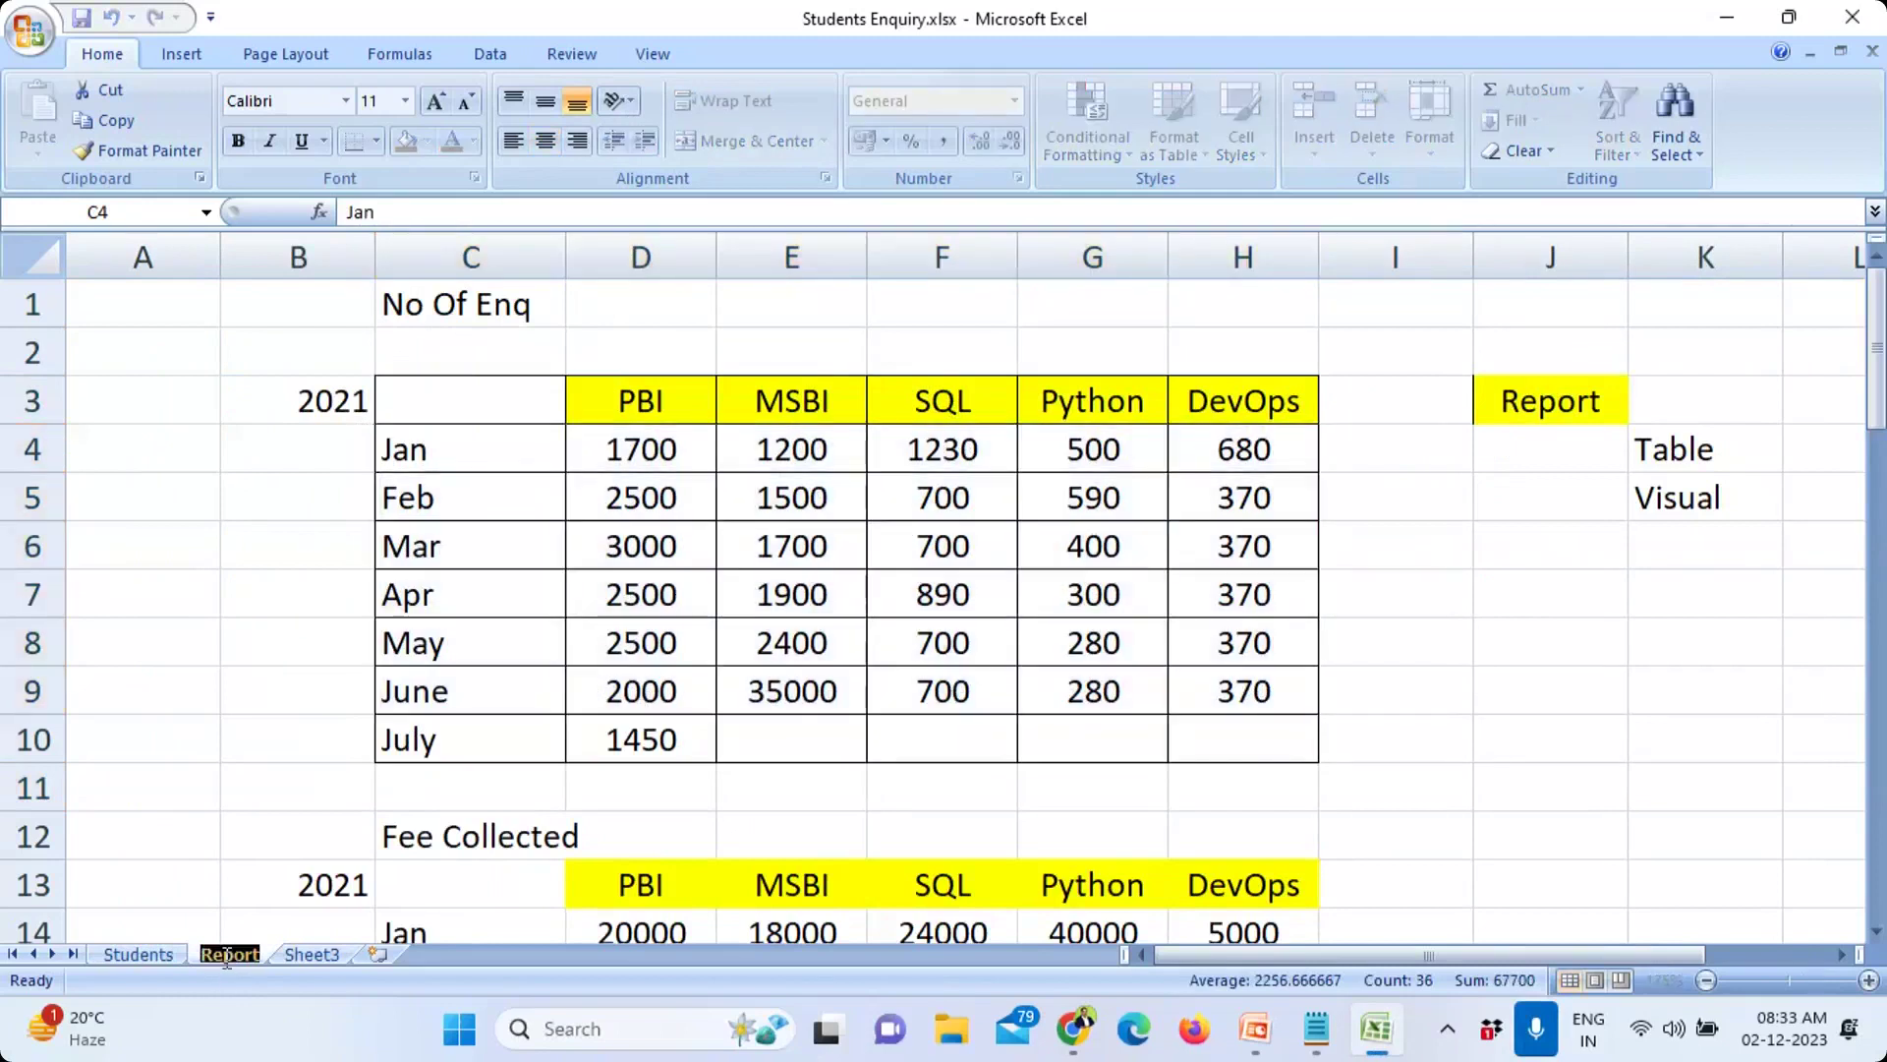
type("MIS")
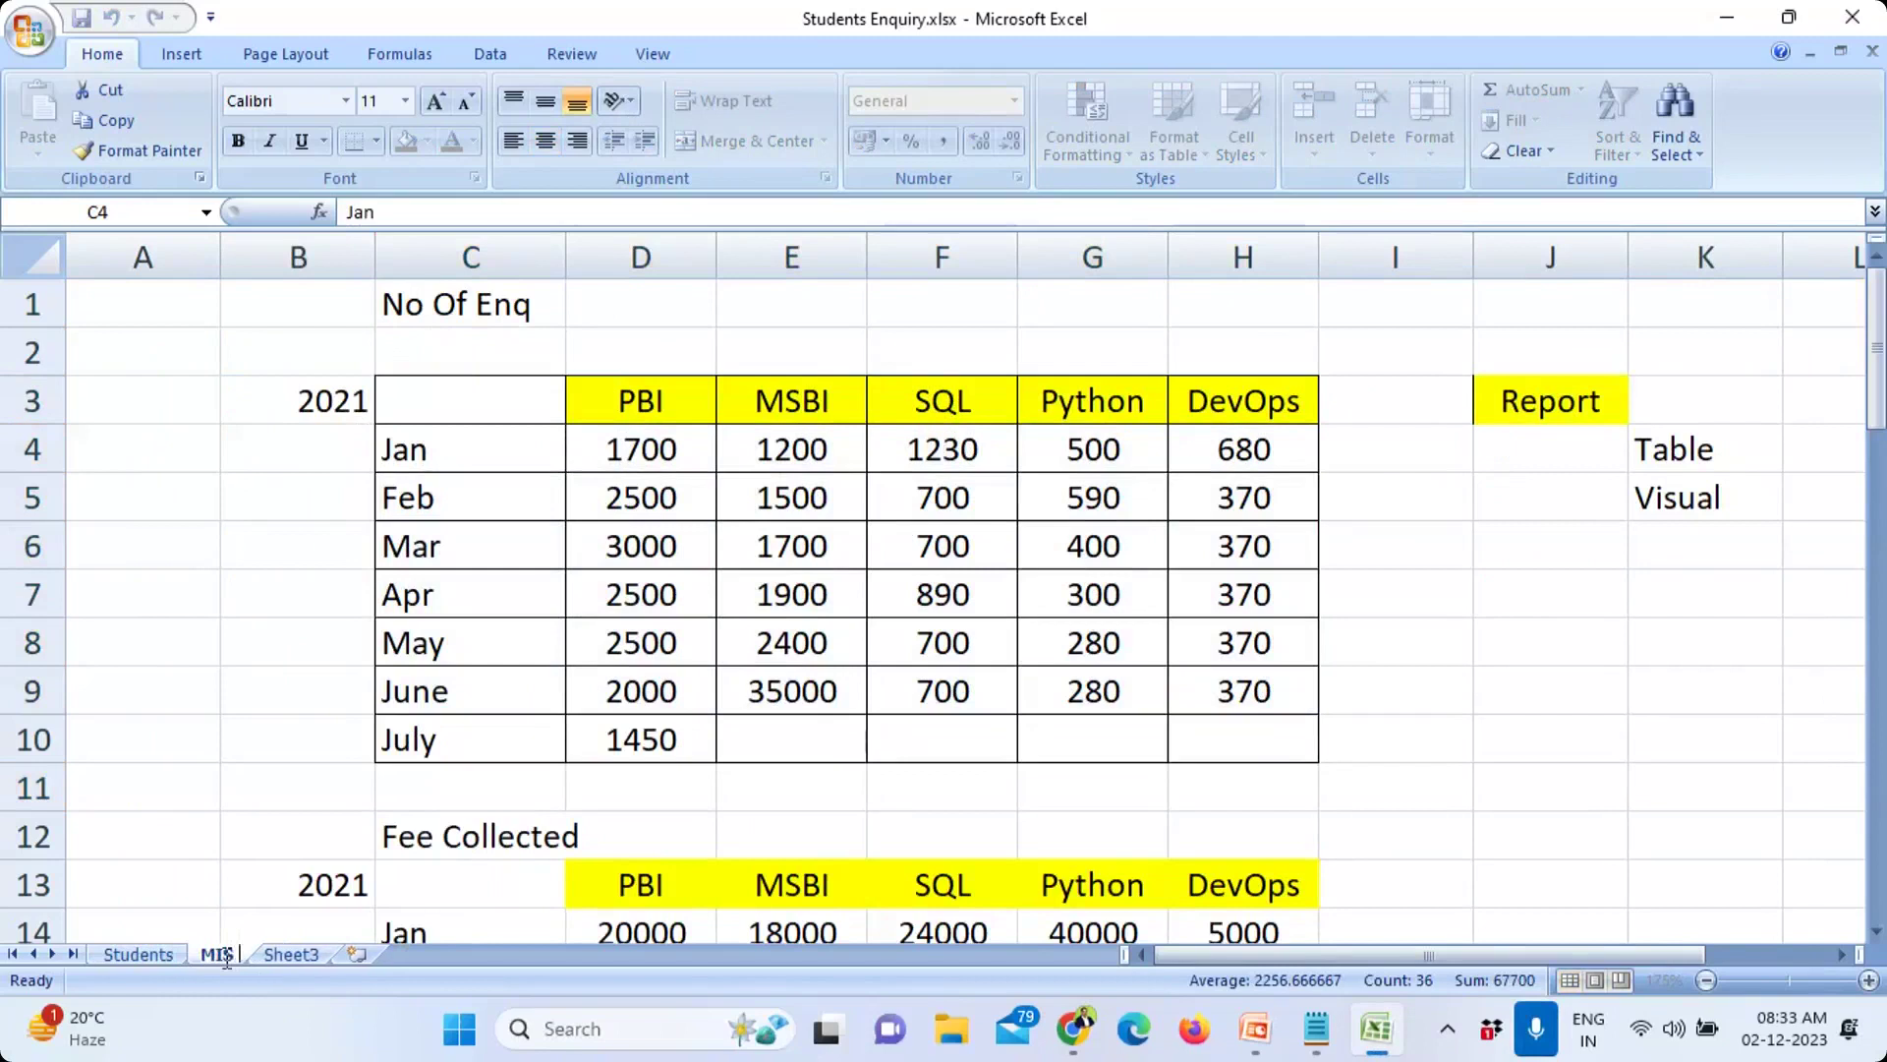
type(" Report")
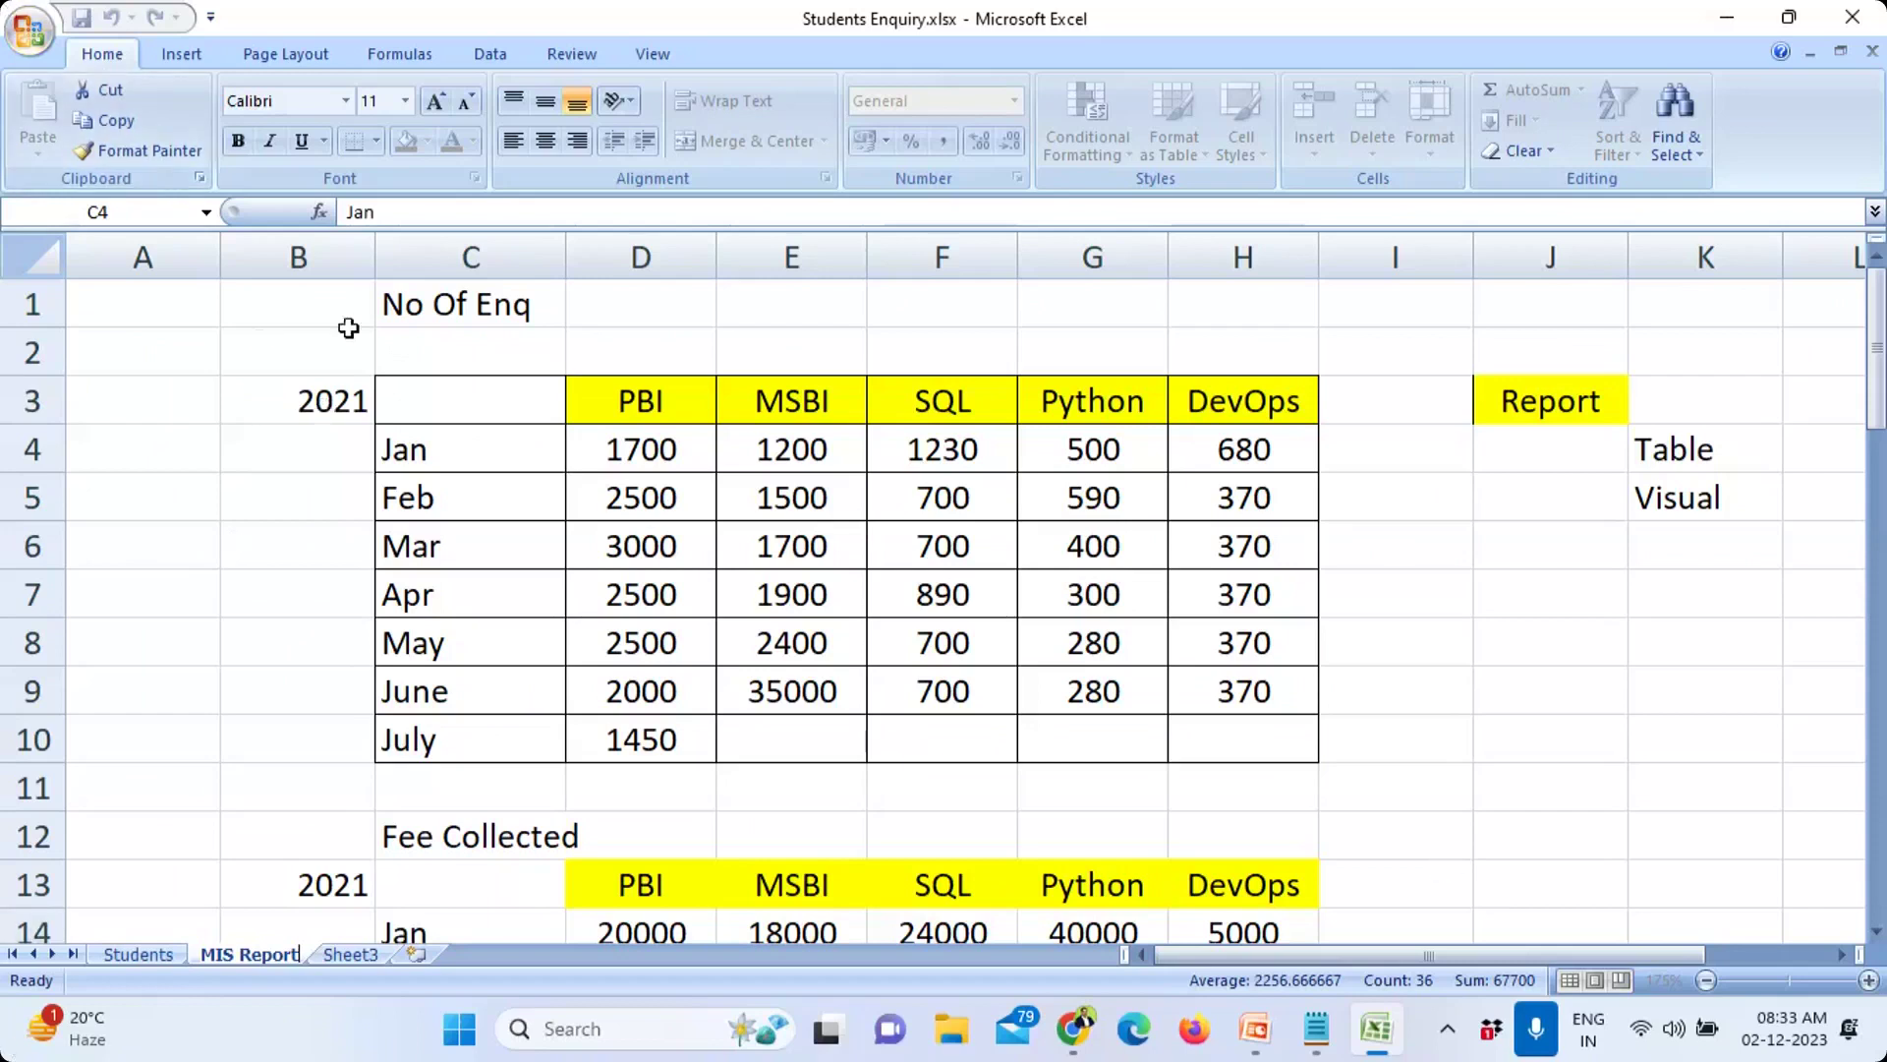
Step: Insert a 3-D Clustered Column chart of Jan–July PBI enquiries, then show the Students sheet
left_click(187, 59)
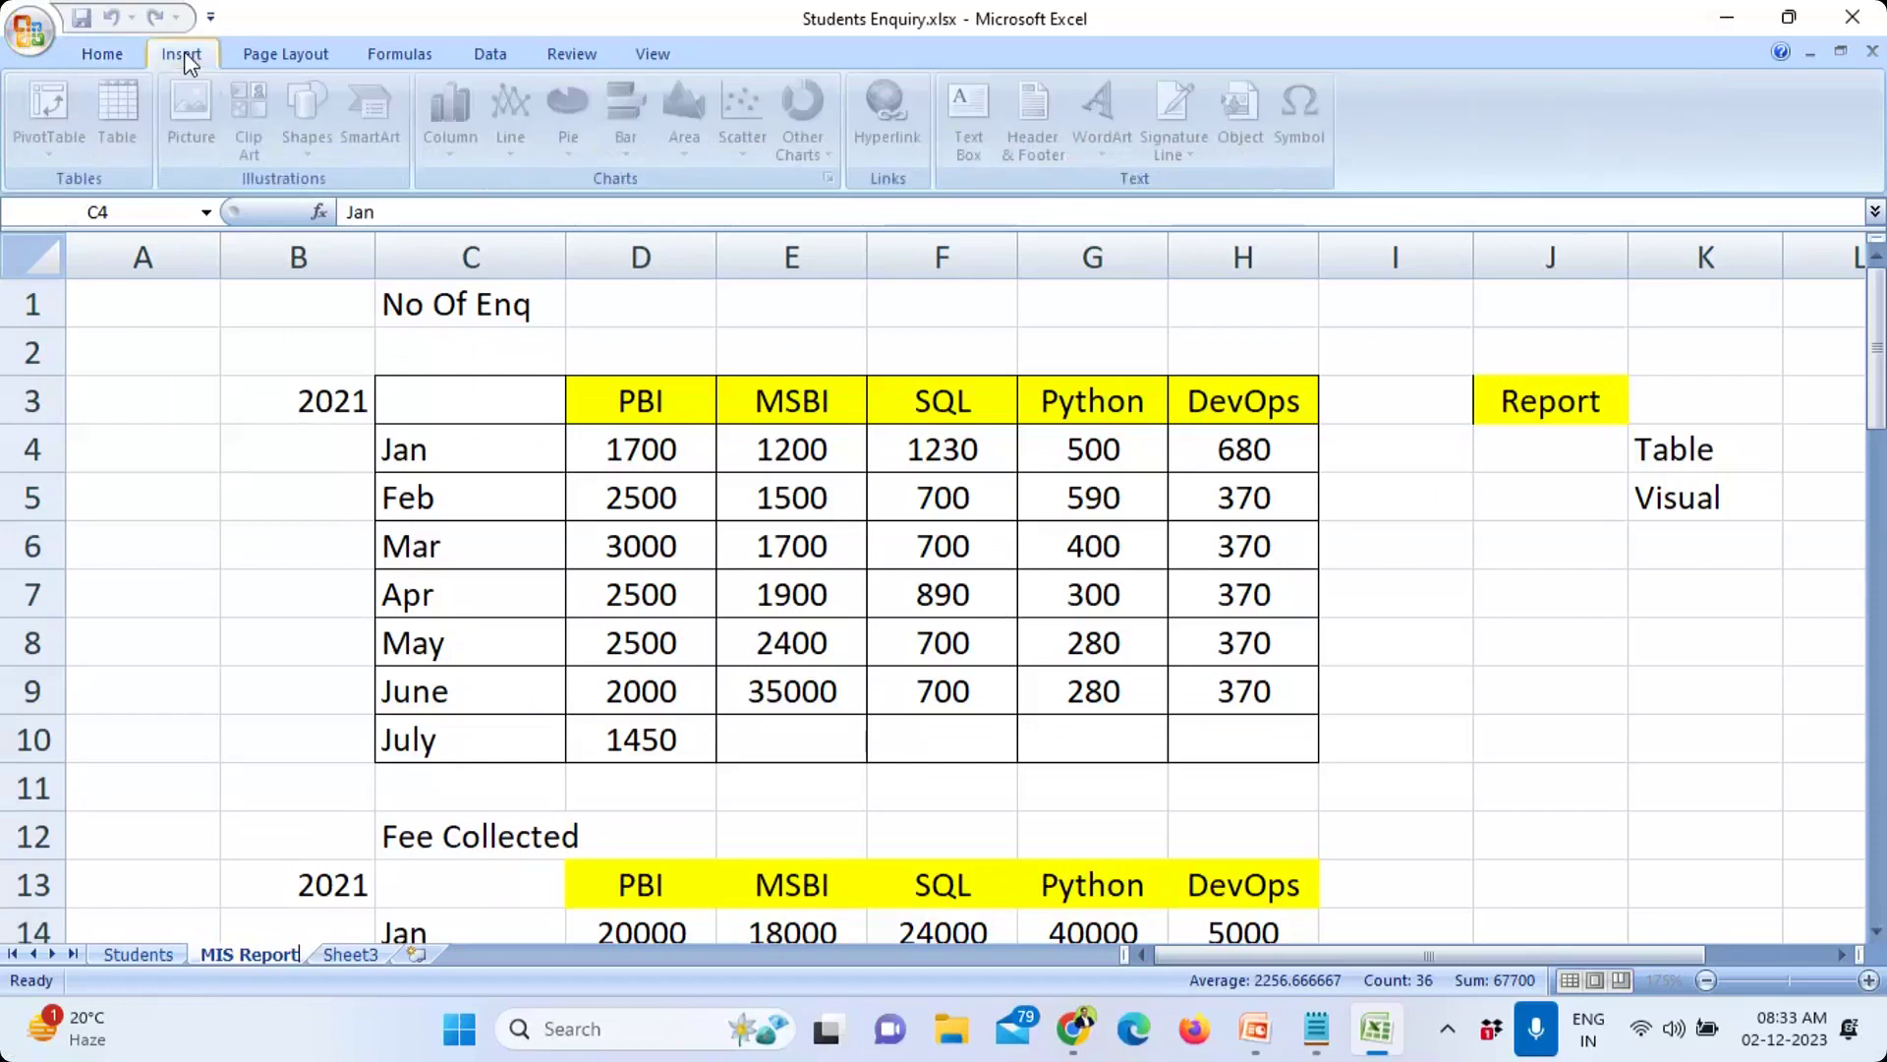
left_click(510, 552)
left_click_drag(510, 446, 545, 528)
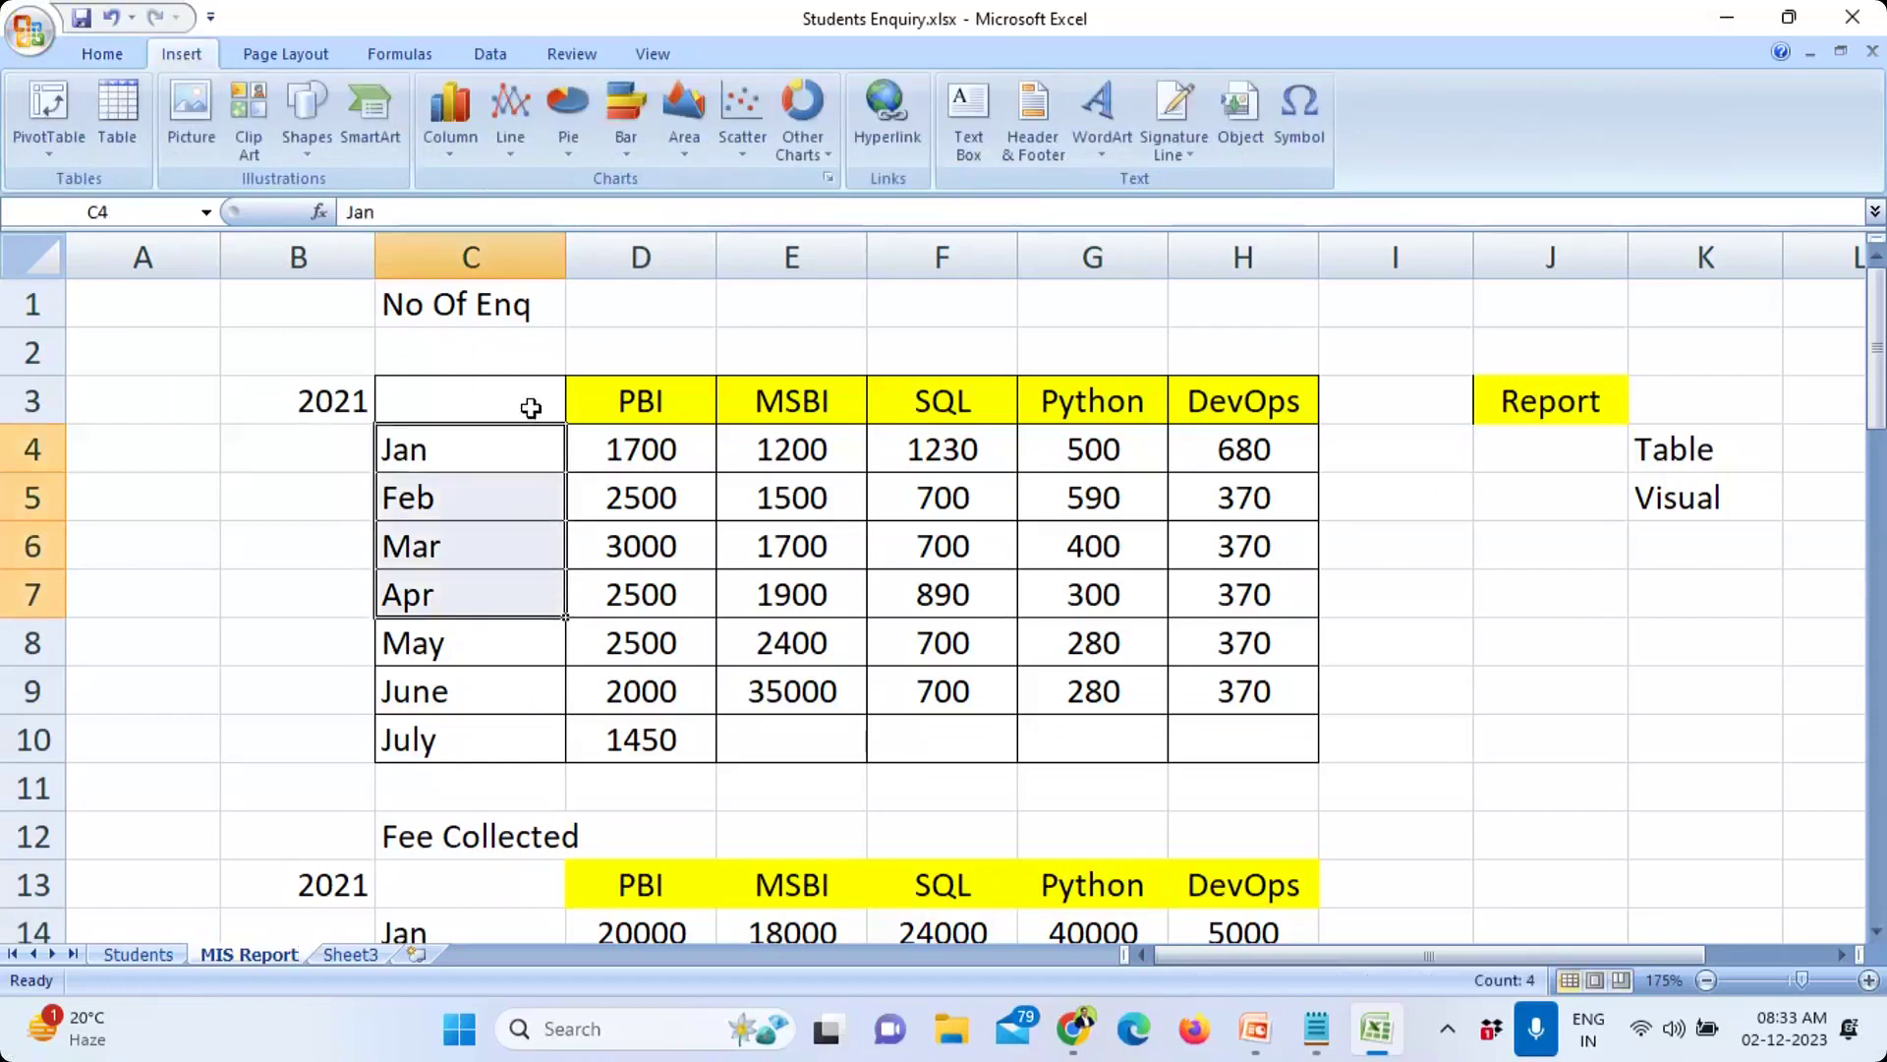
left_click_drag(531, 408, 620, 724)
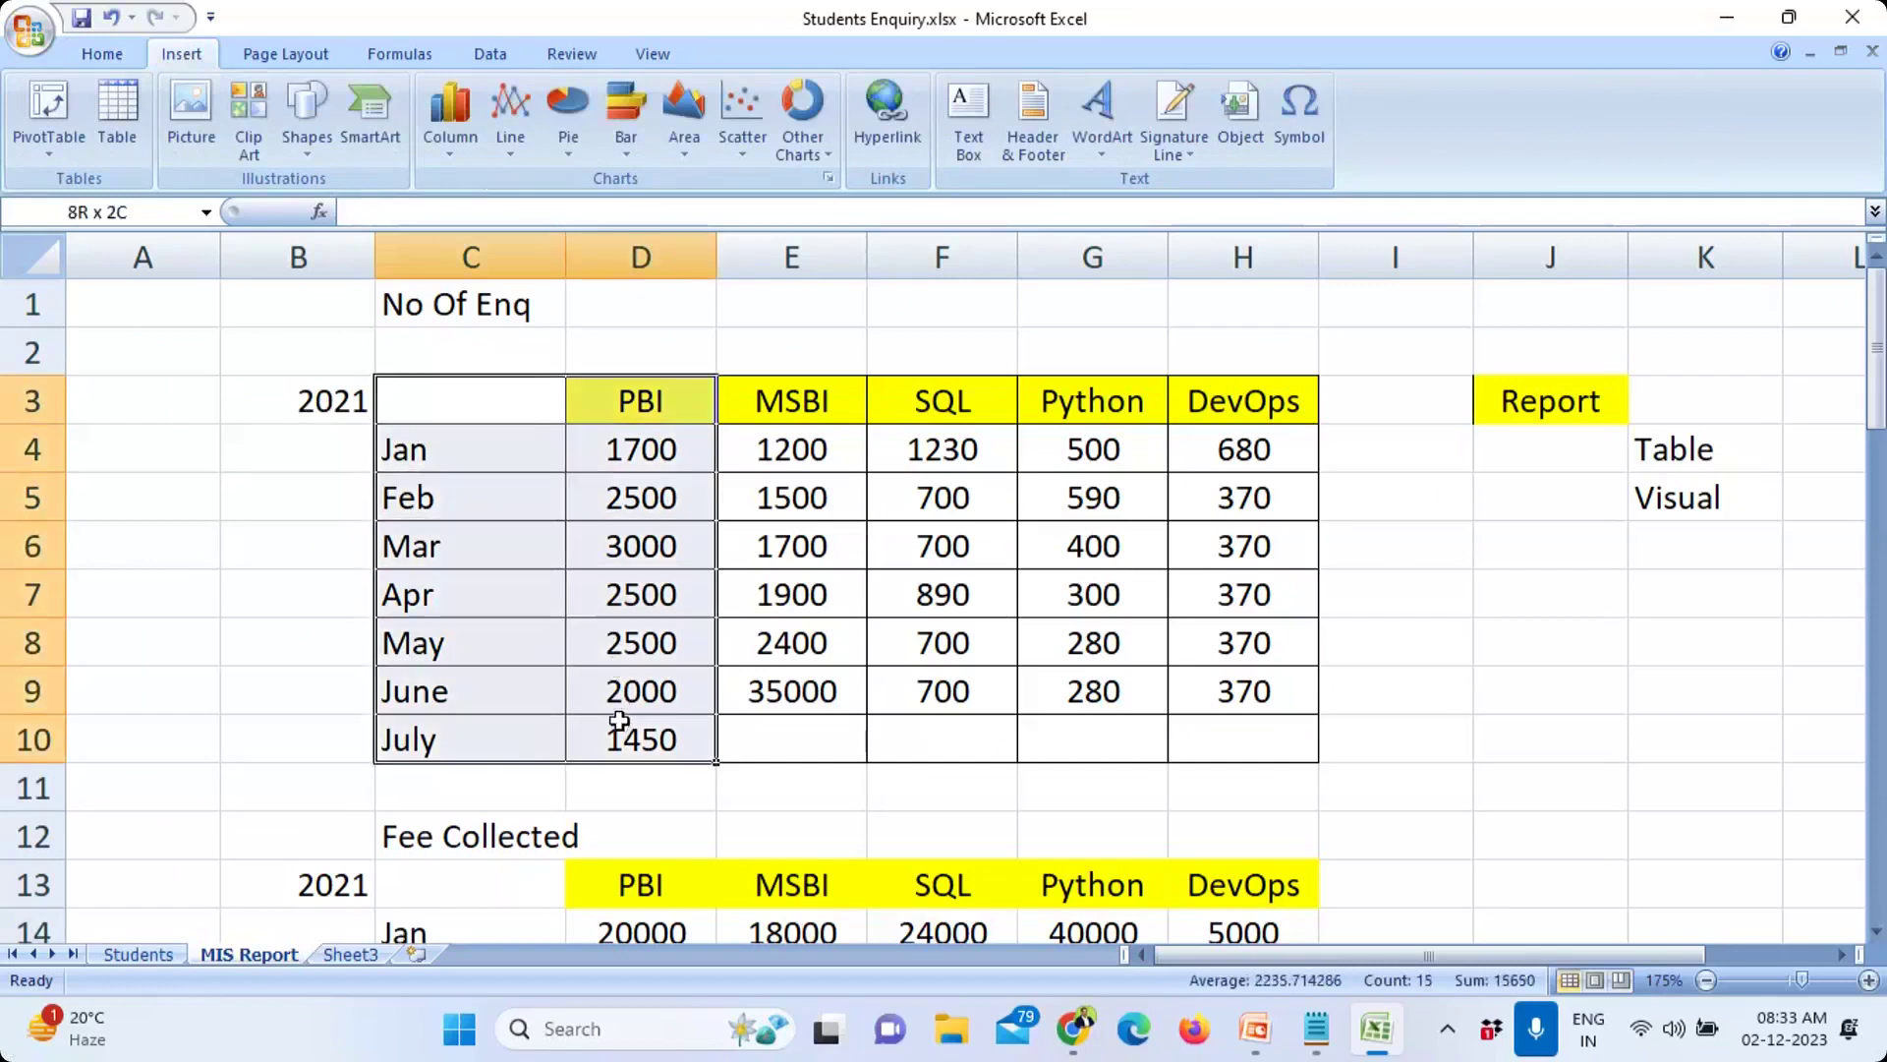
left_click(491, 447)
left_click_drag(491, 447, 640, 733)
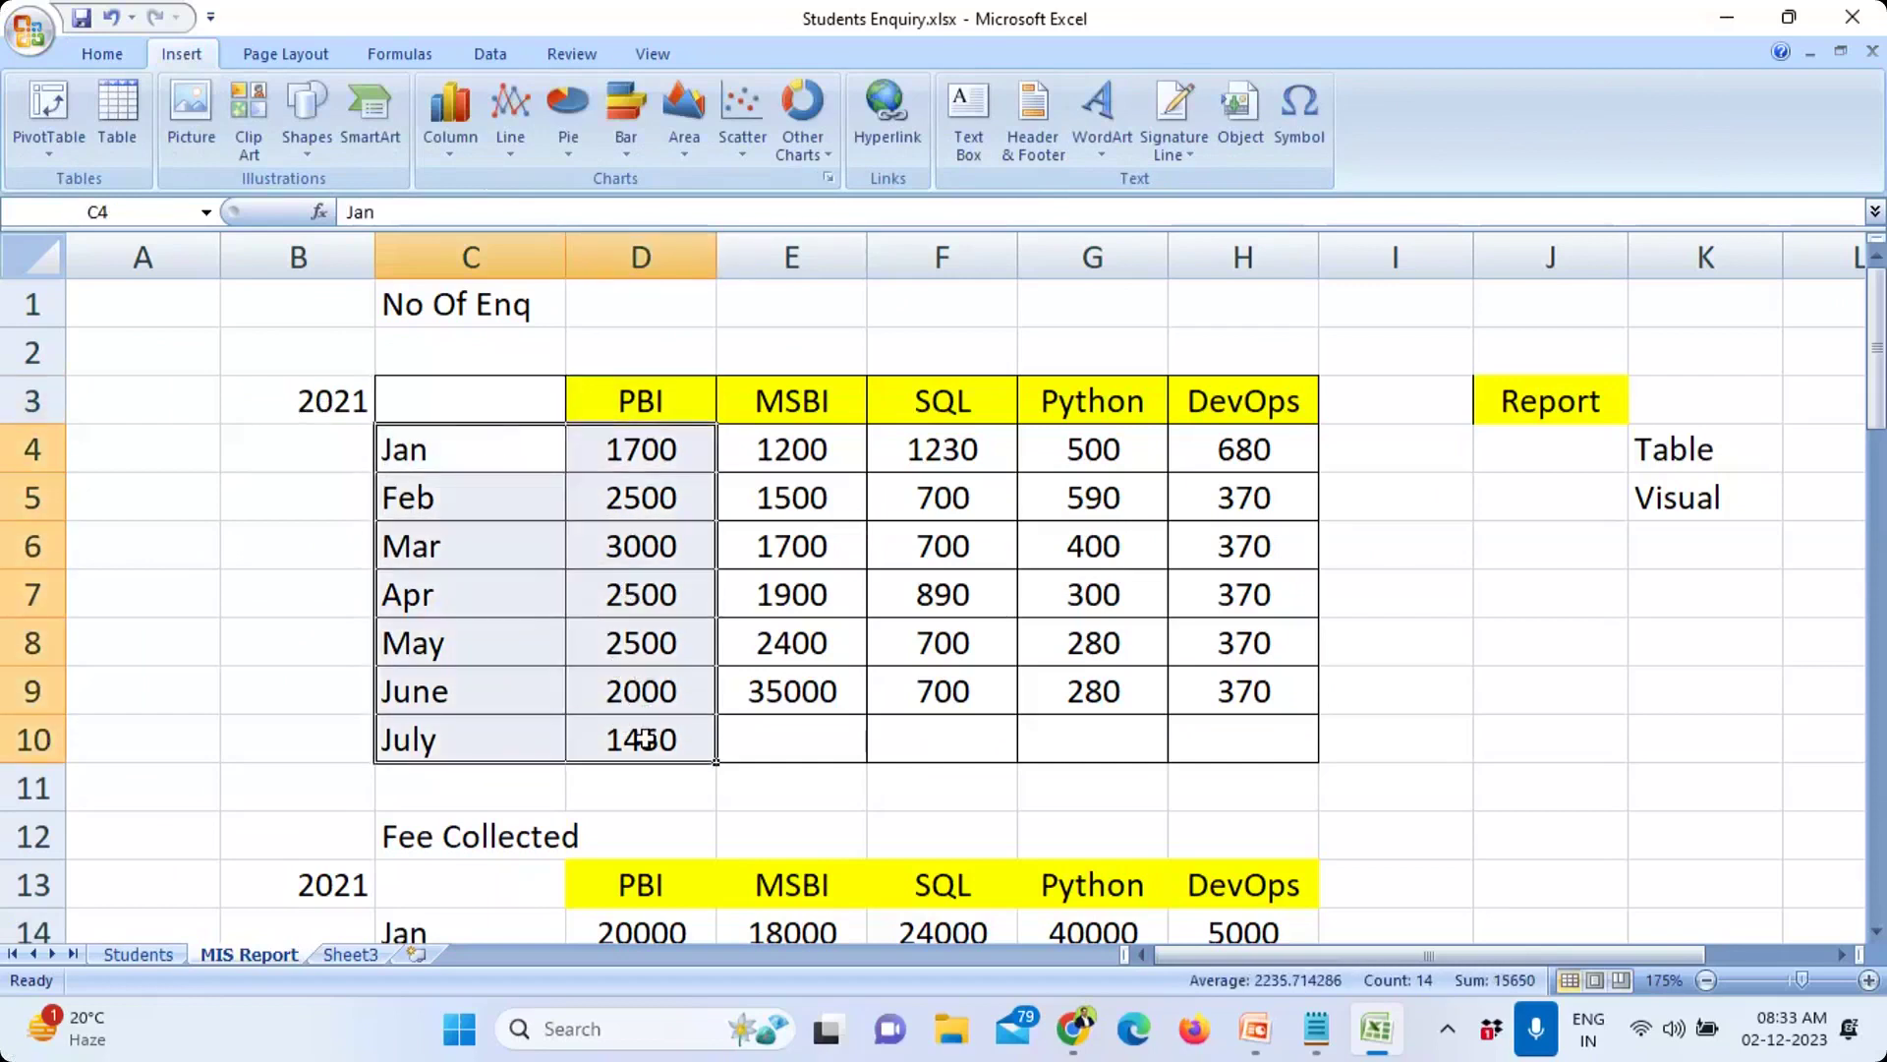
left_click(451, 147)
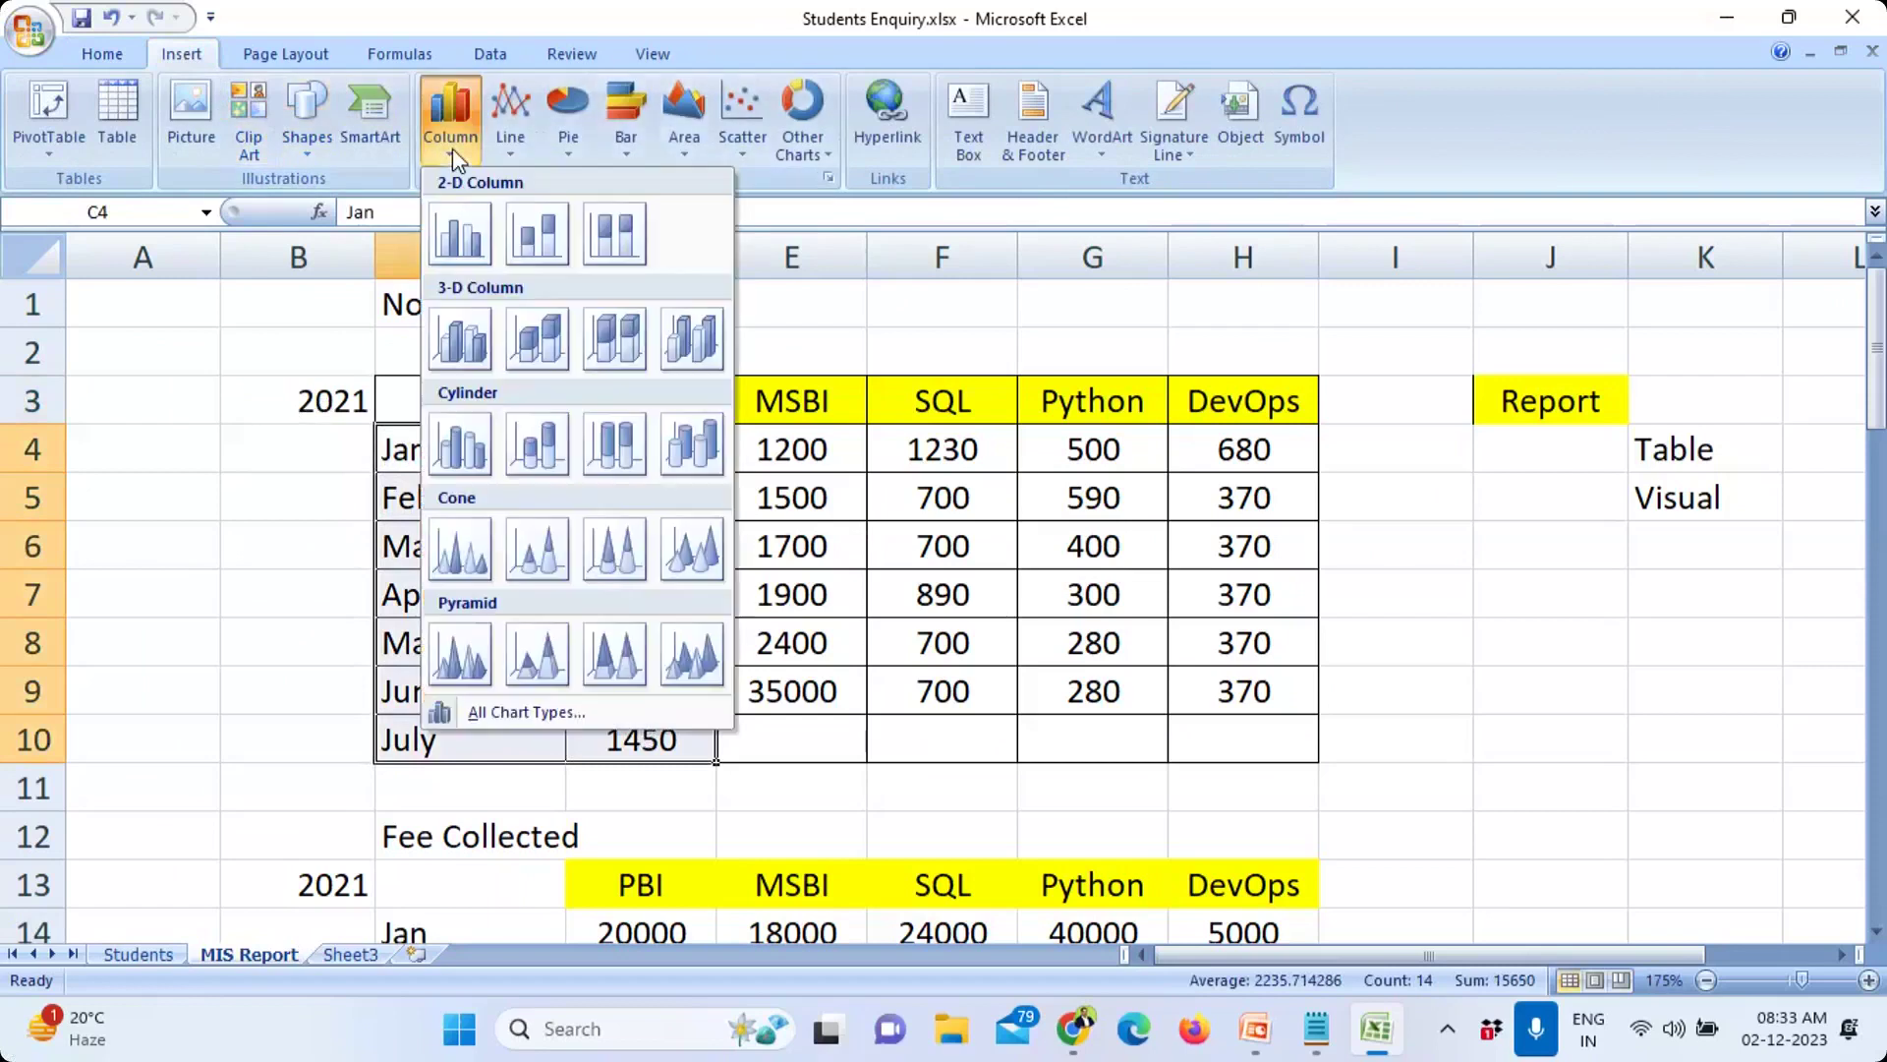
left_click(461, 341)
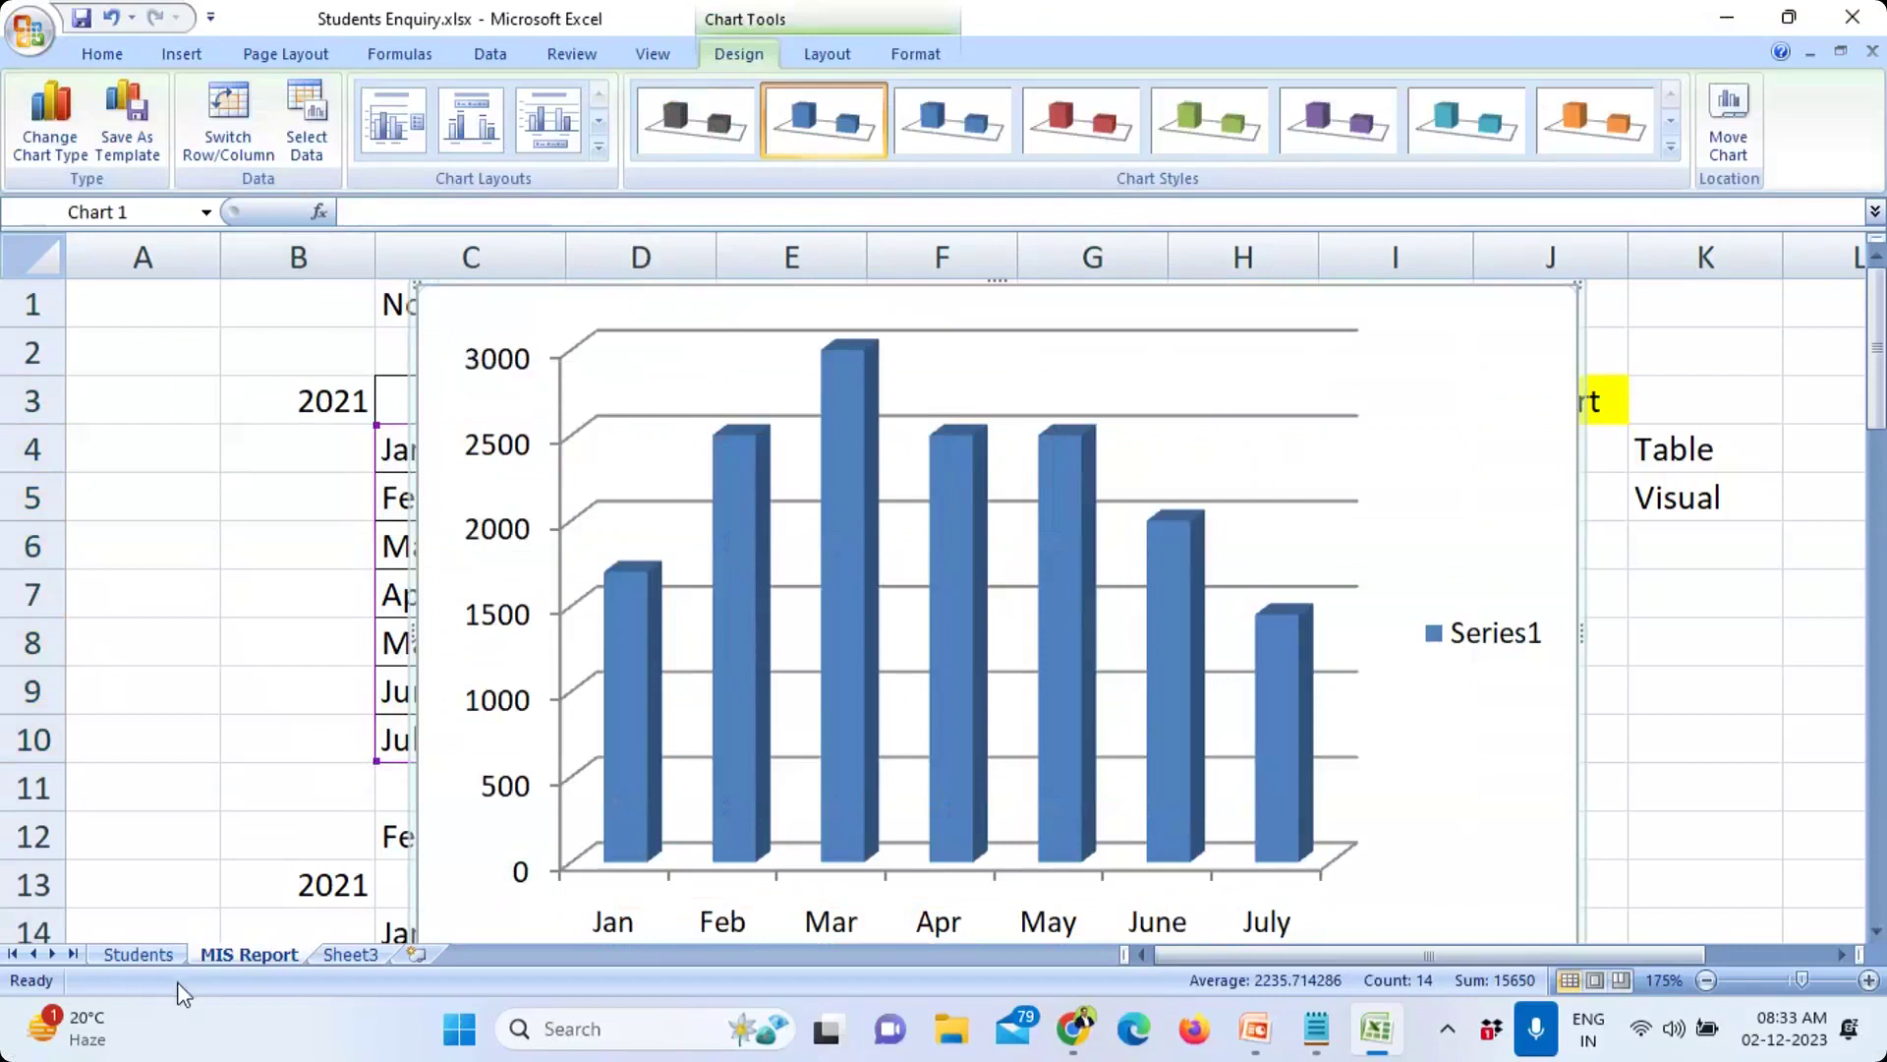
left_click(173, 953)
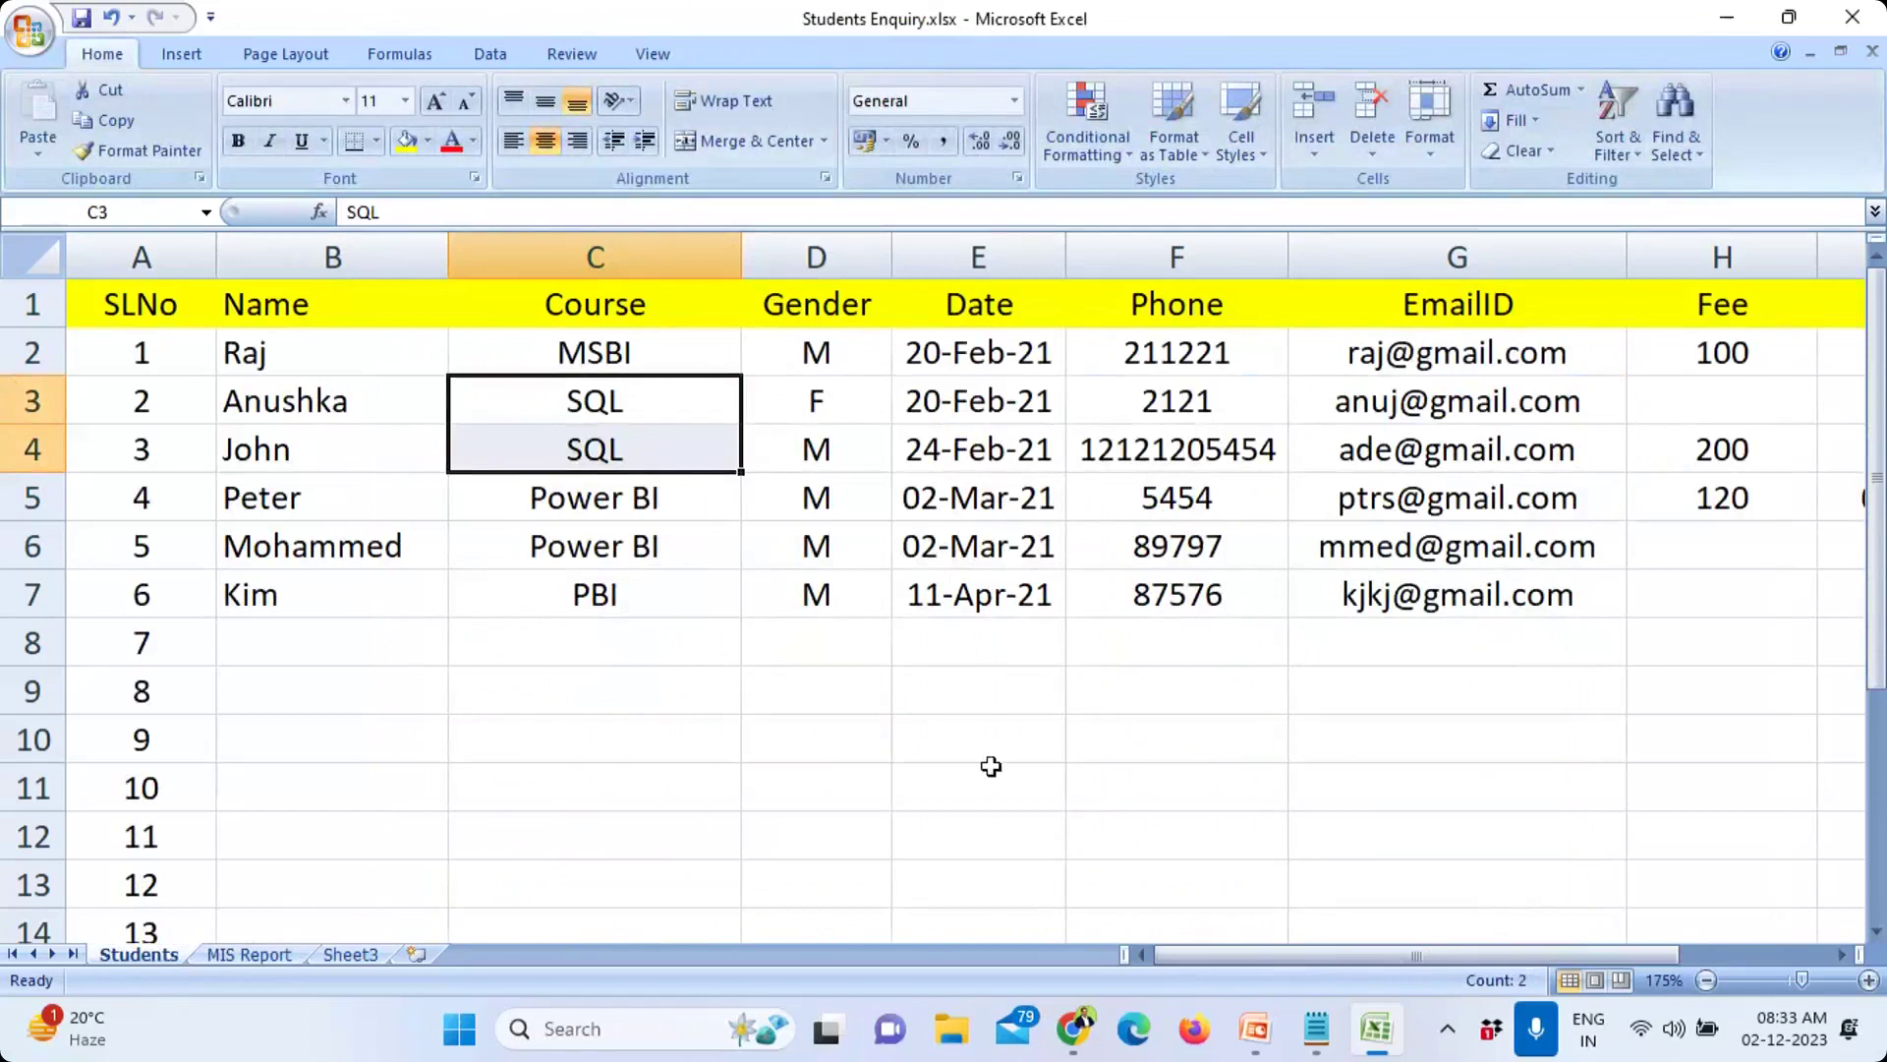
Step: Rename the MIS Report sheet to 'Dashboard' and select the trial PBI column chart
left_click(251, 956)
double_click(250, 956)
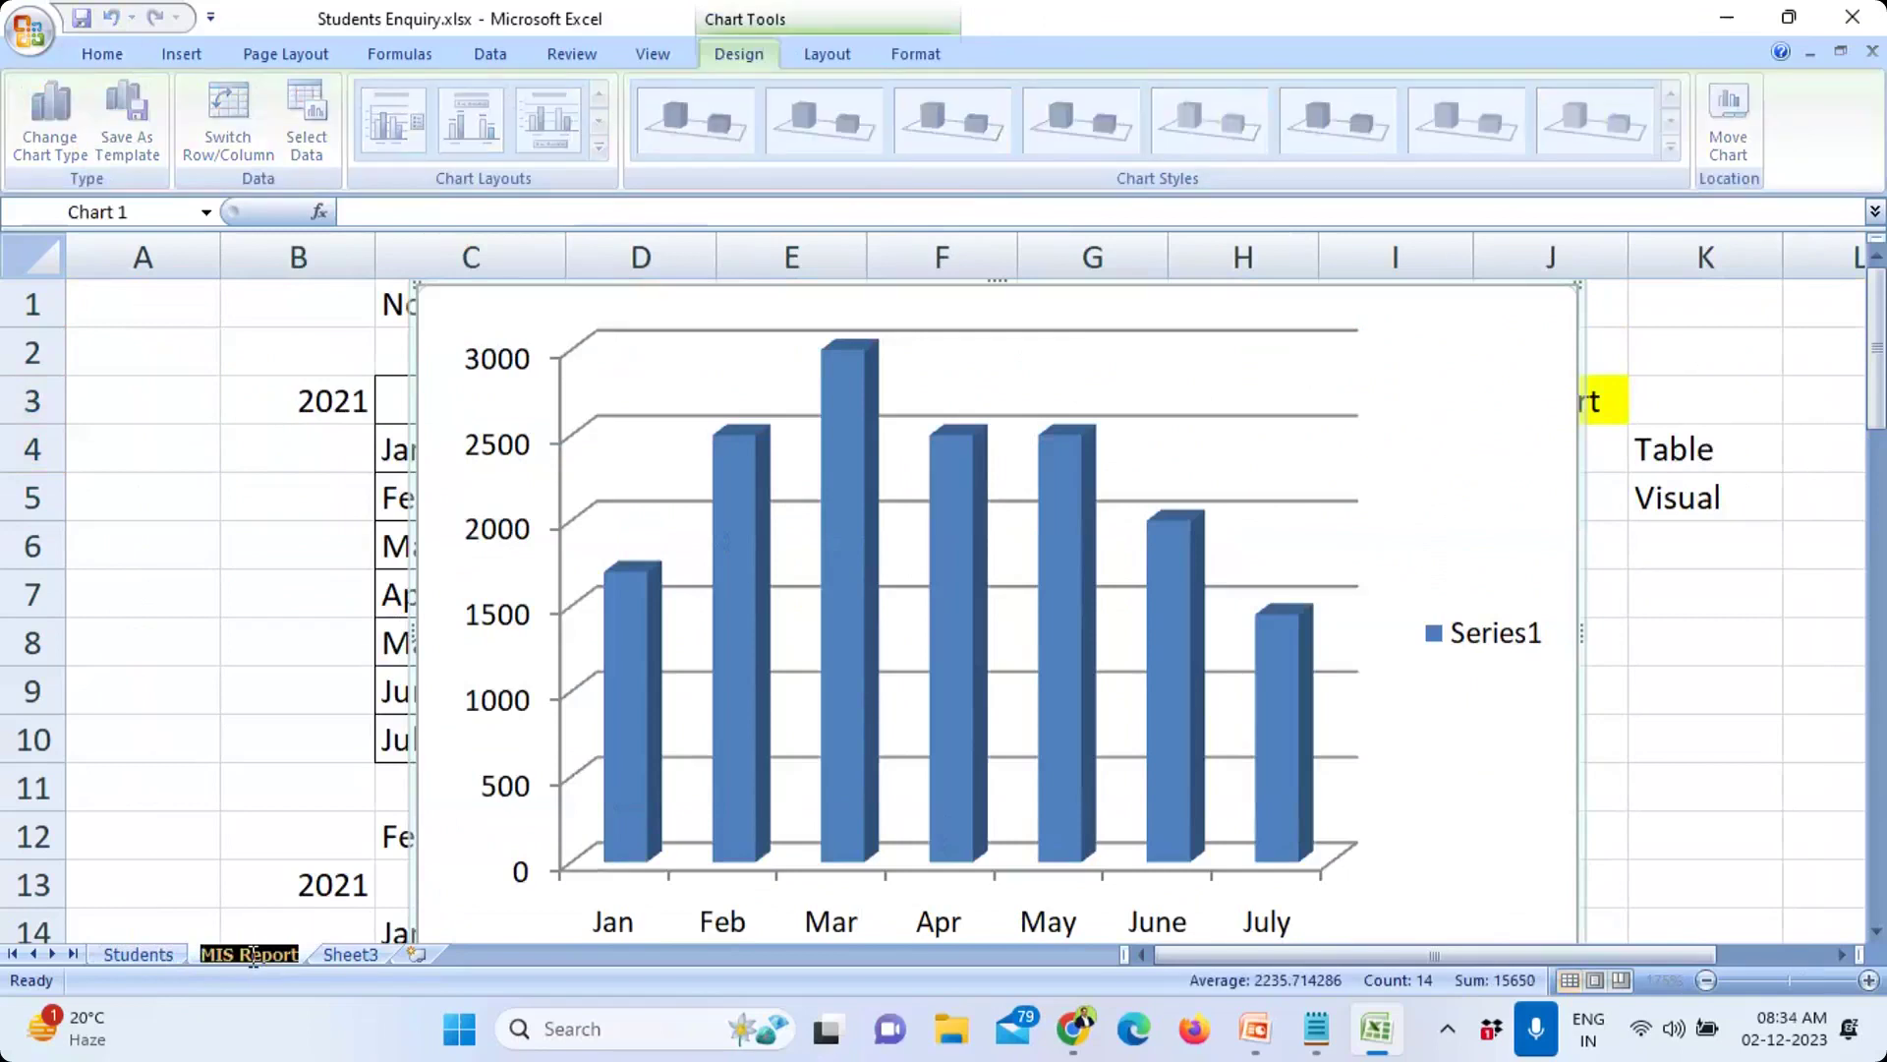
type("Summa")
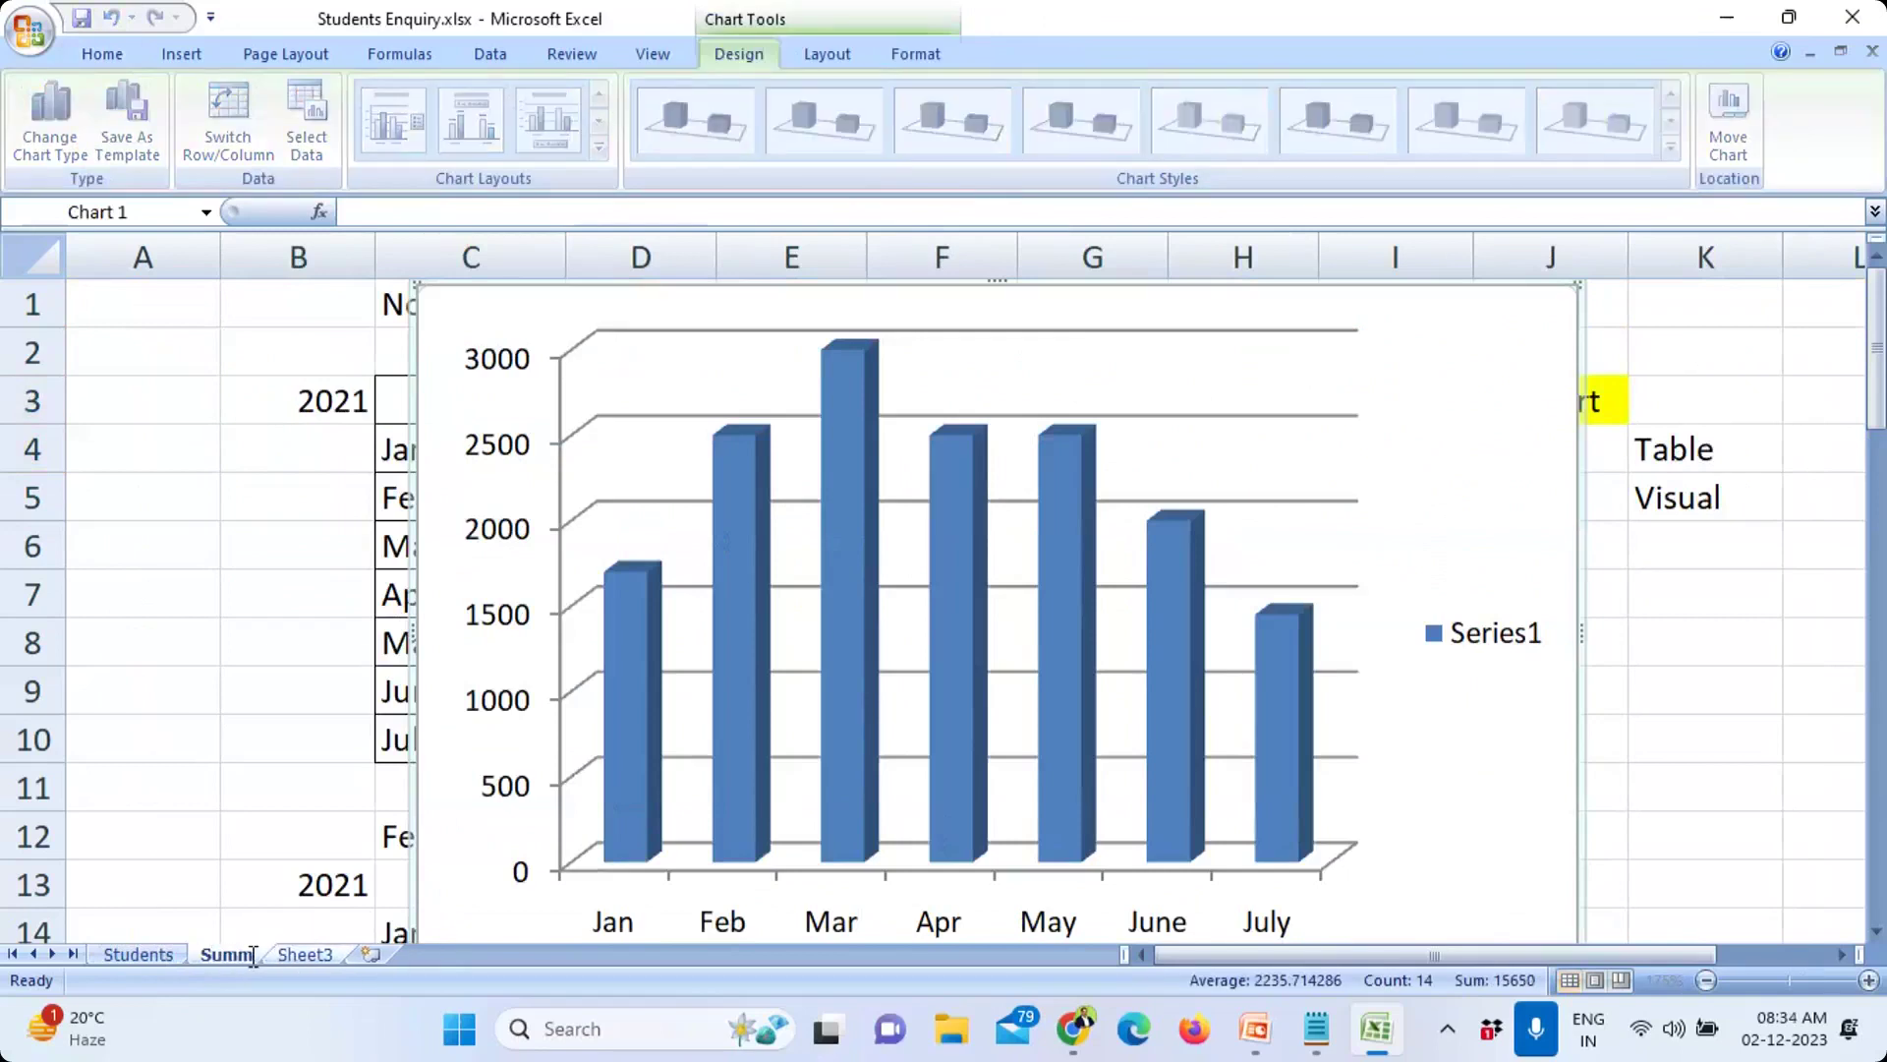
key("BackSpace")
key("BackSpace")
key("BackSpace")
key("BackSpace")
key("BackSpace")
type("Das")
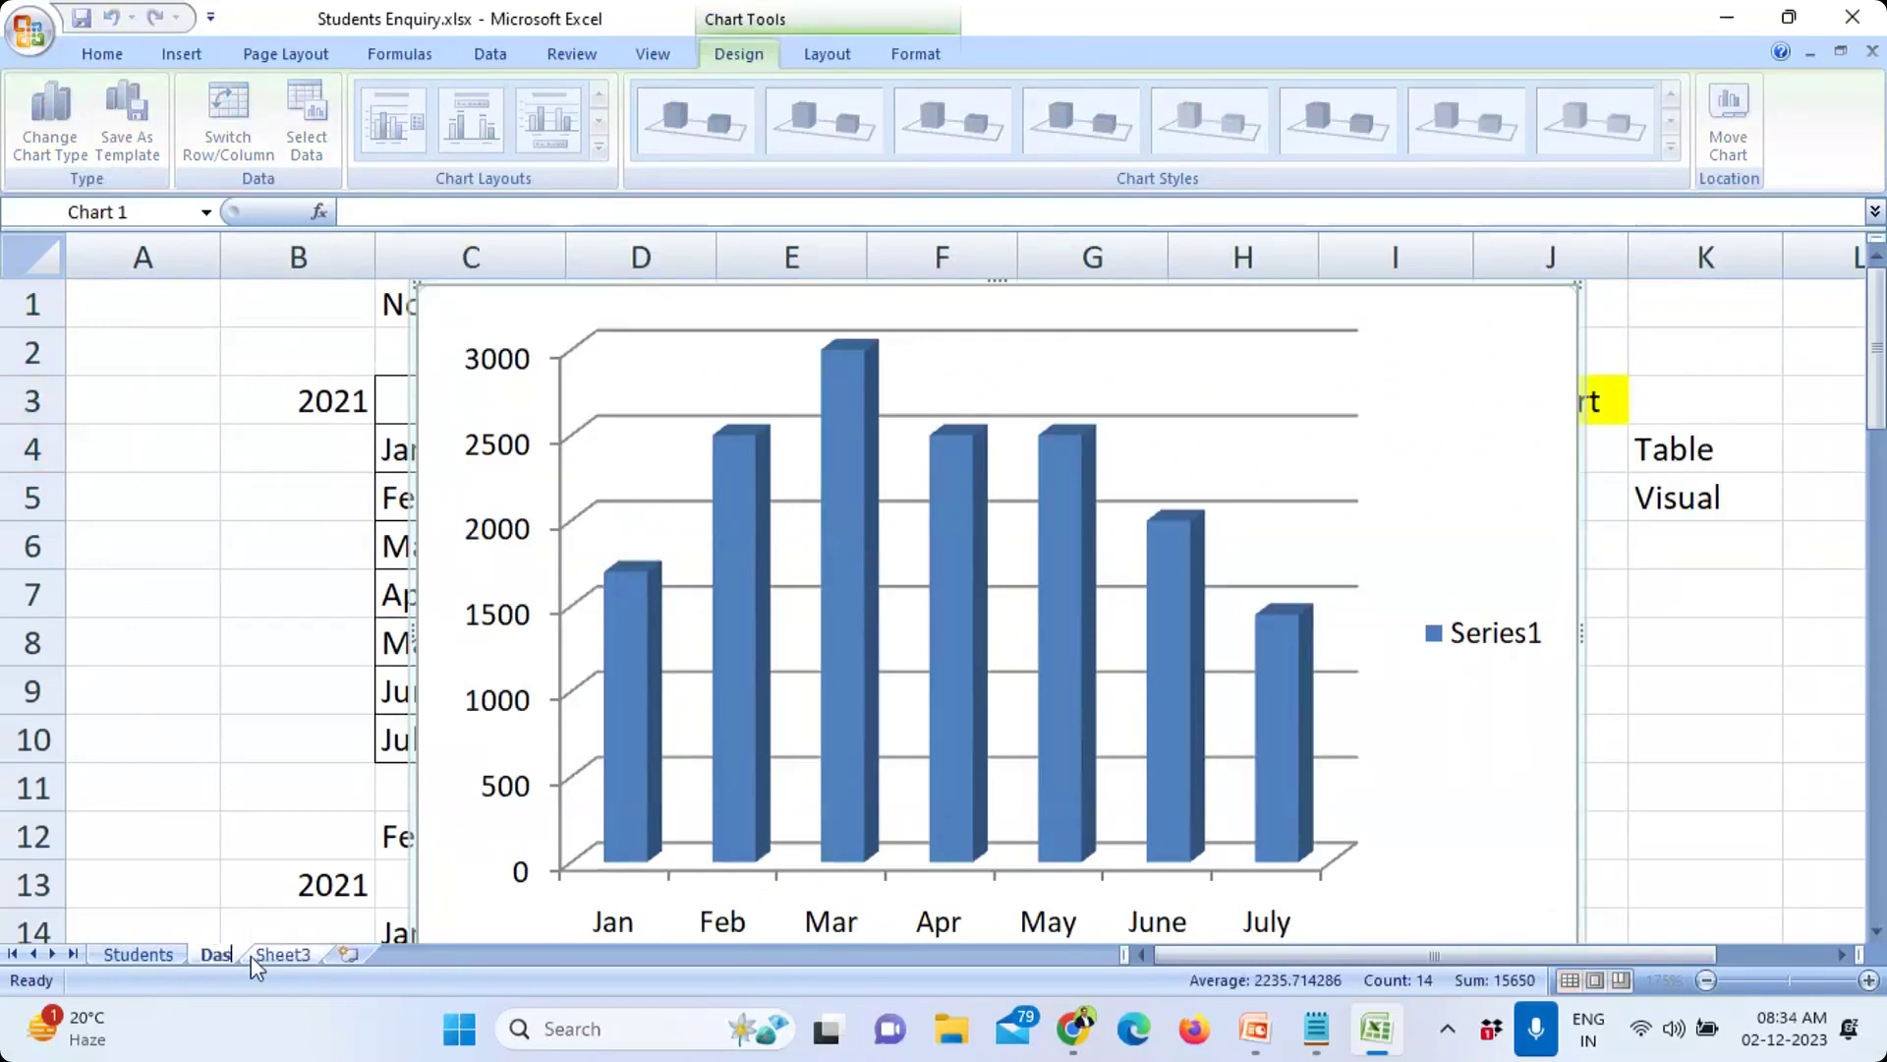
type("hboard")
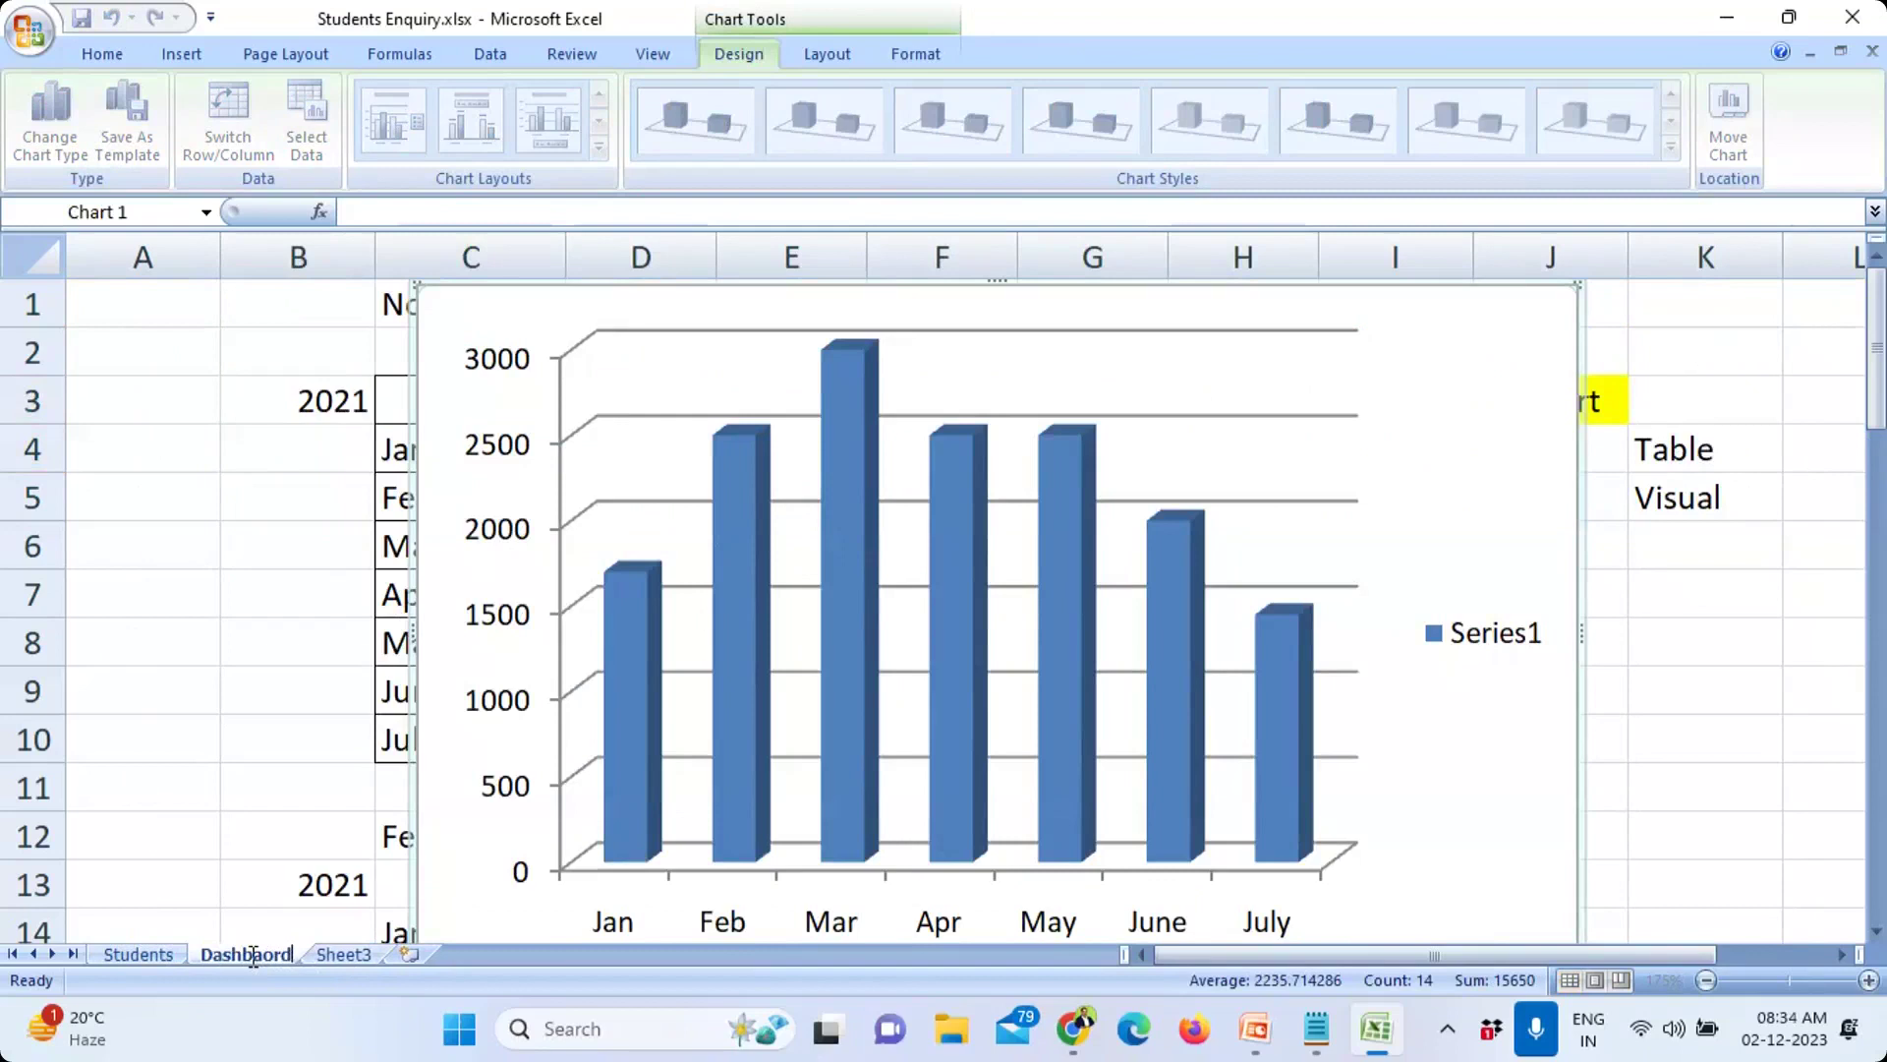
left_click(295, 677)
left_click(478, 332)
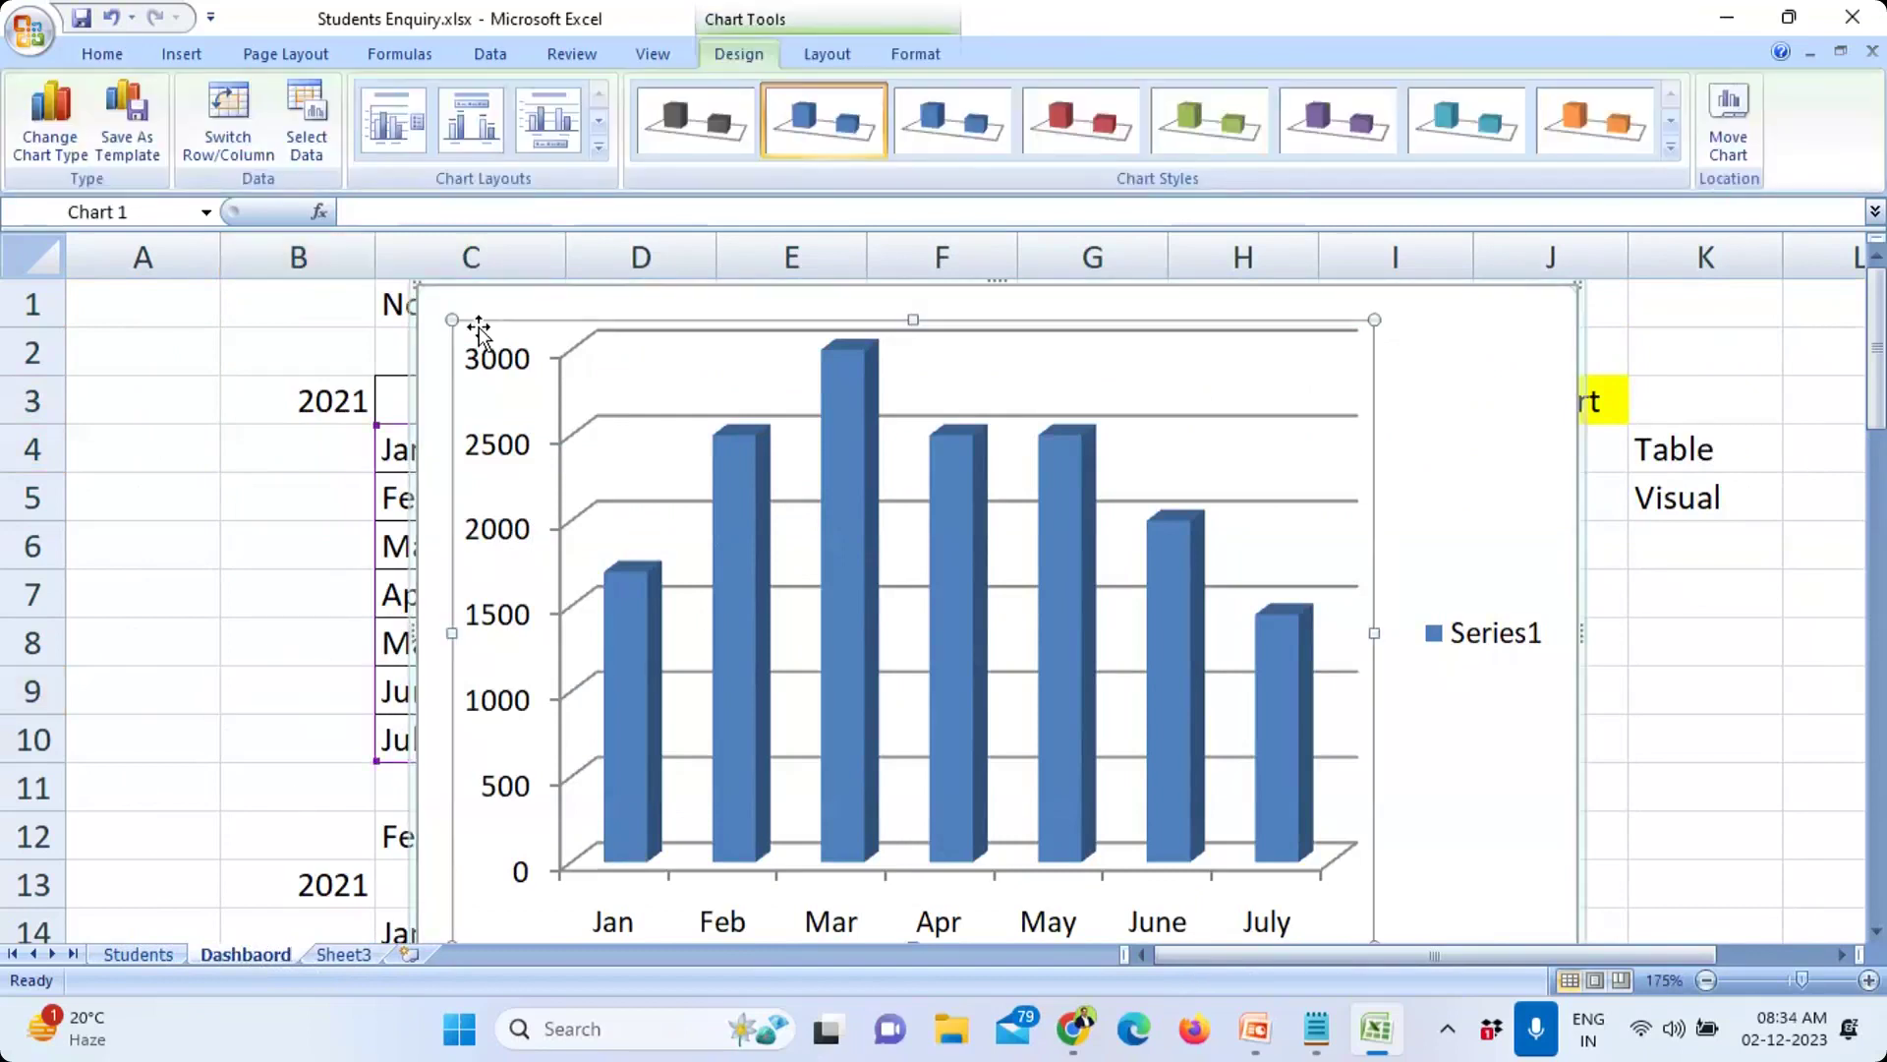
left_click(440, 307)
key("Delete")
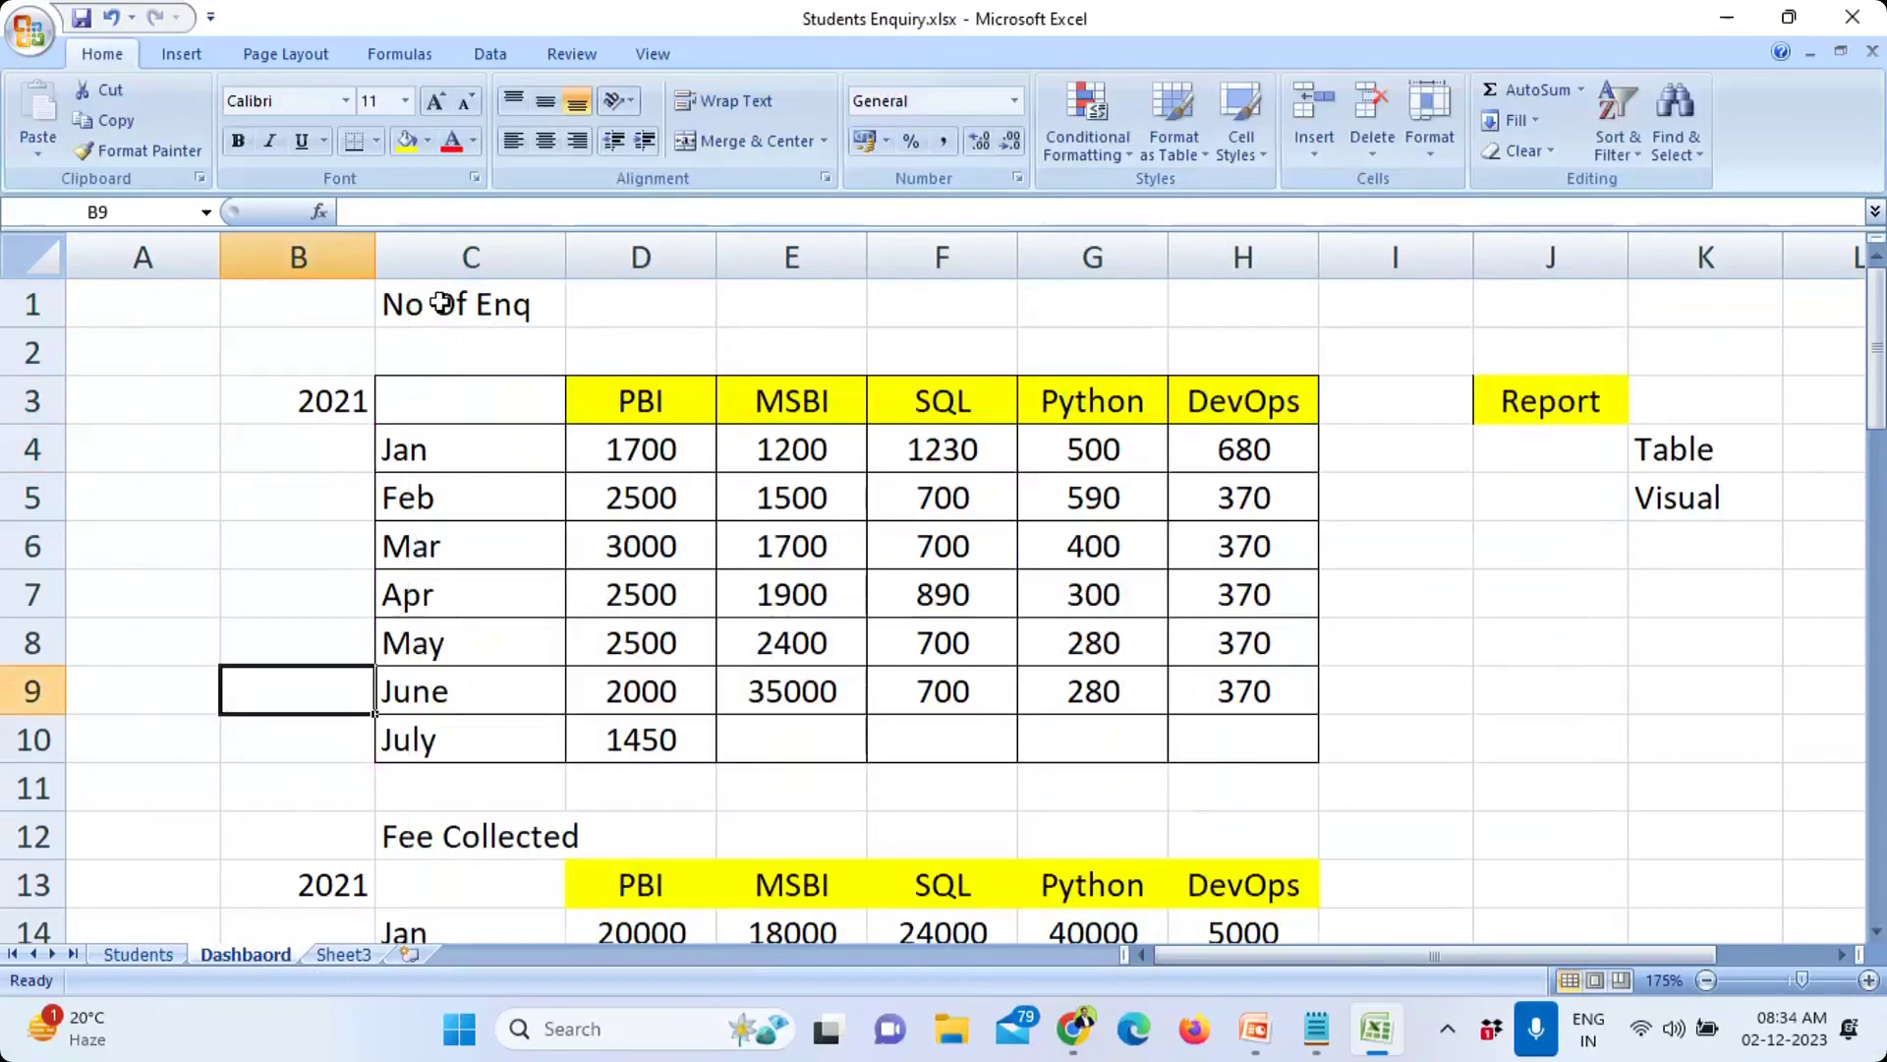
left_click_drag(455, 409, 1213, 767)
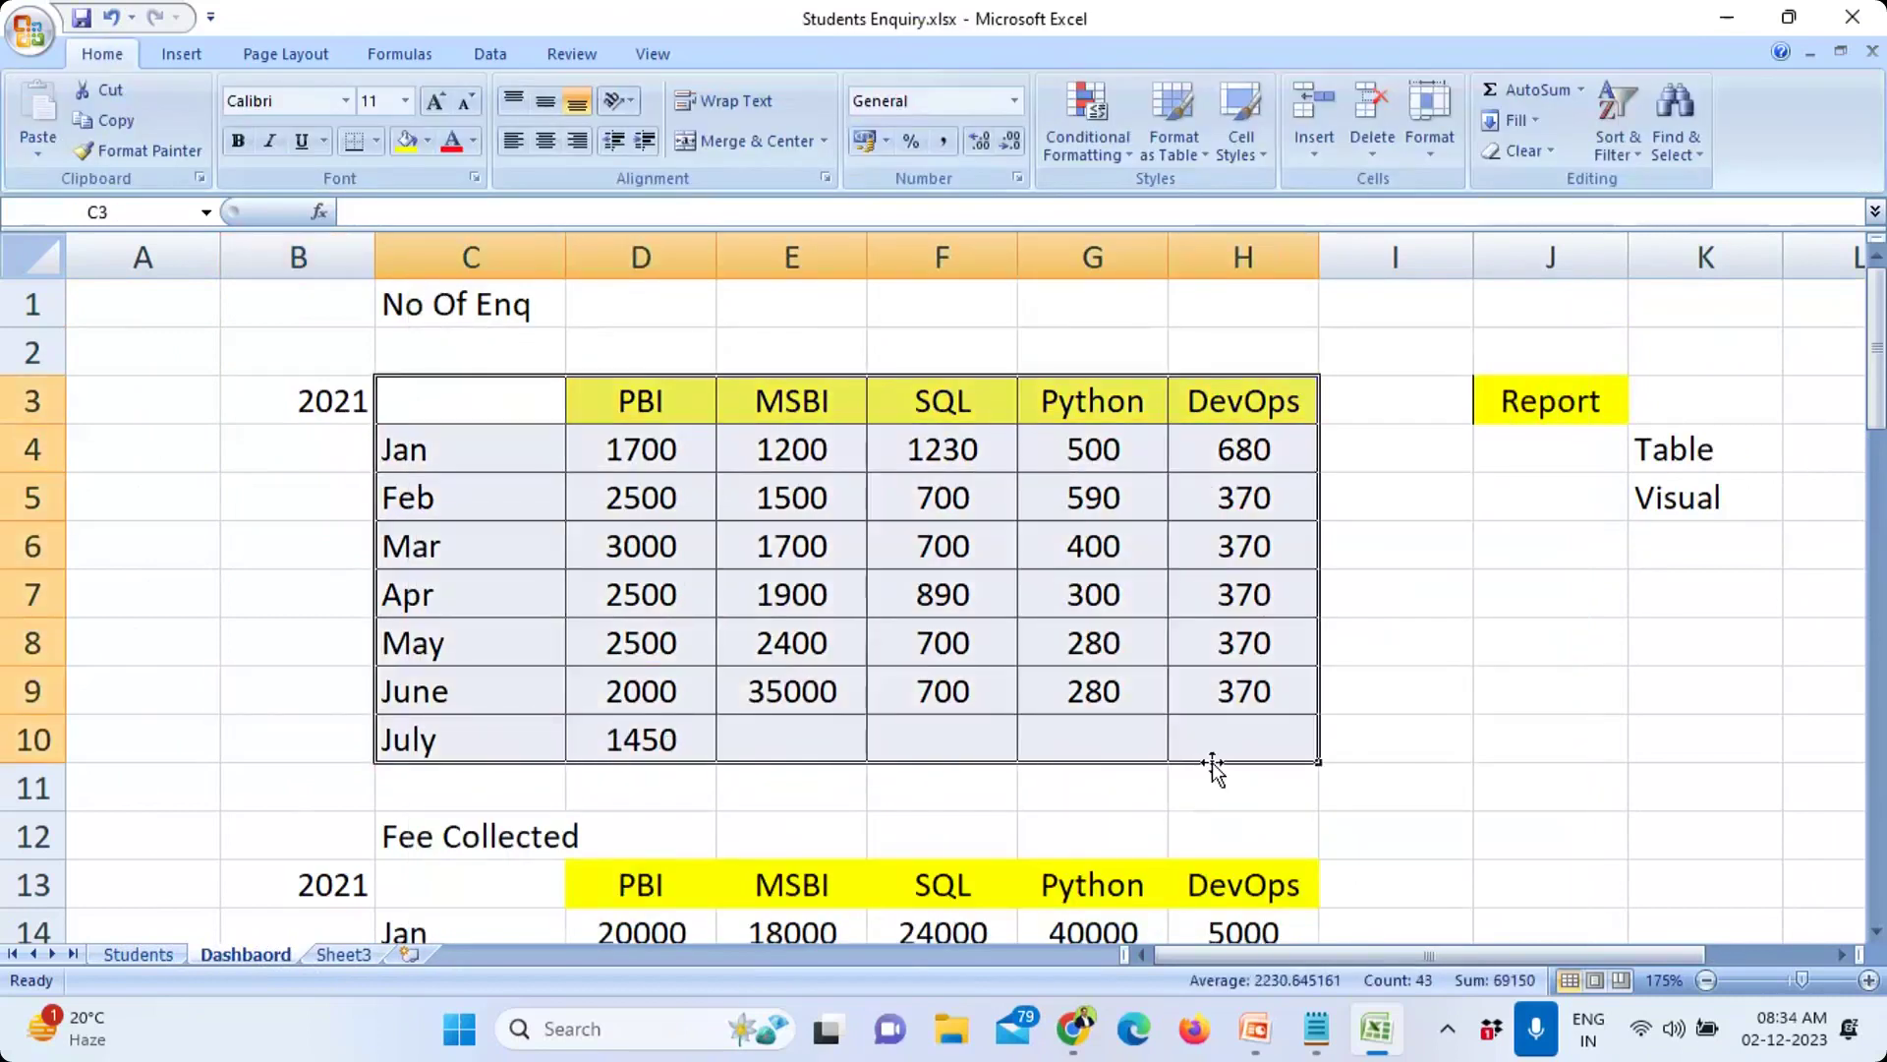
left_click(118, 955)
left_click_drag(1352, 951, 1425, 944)
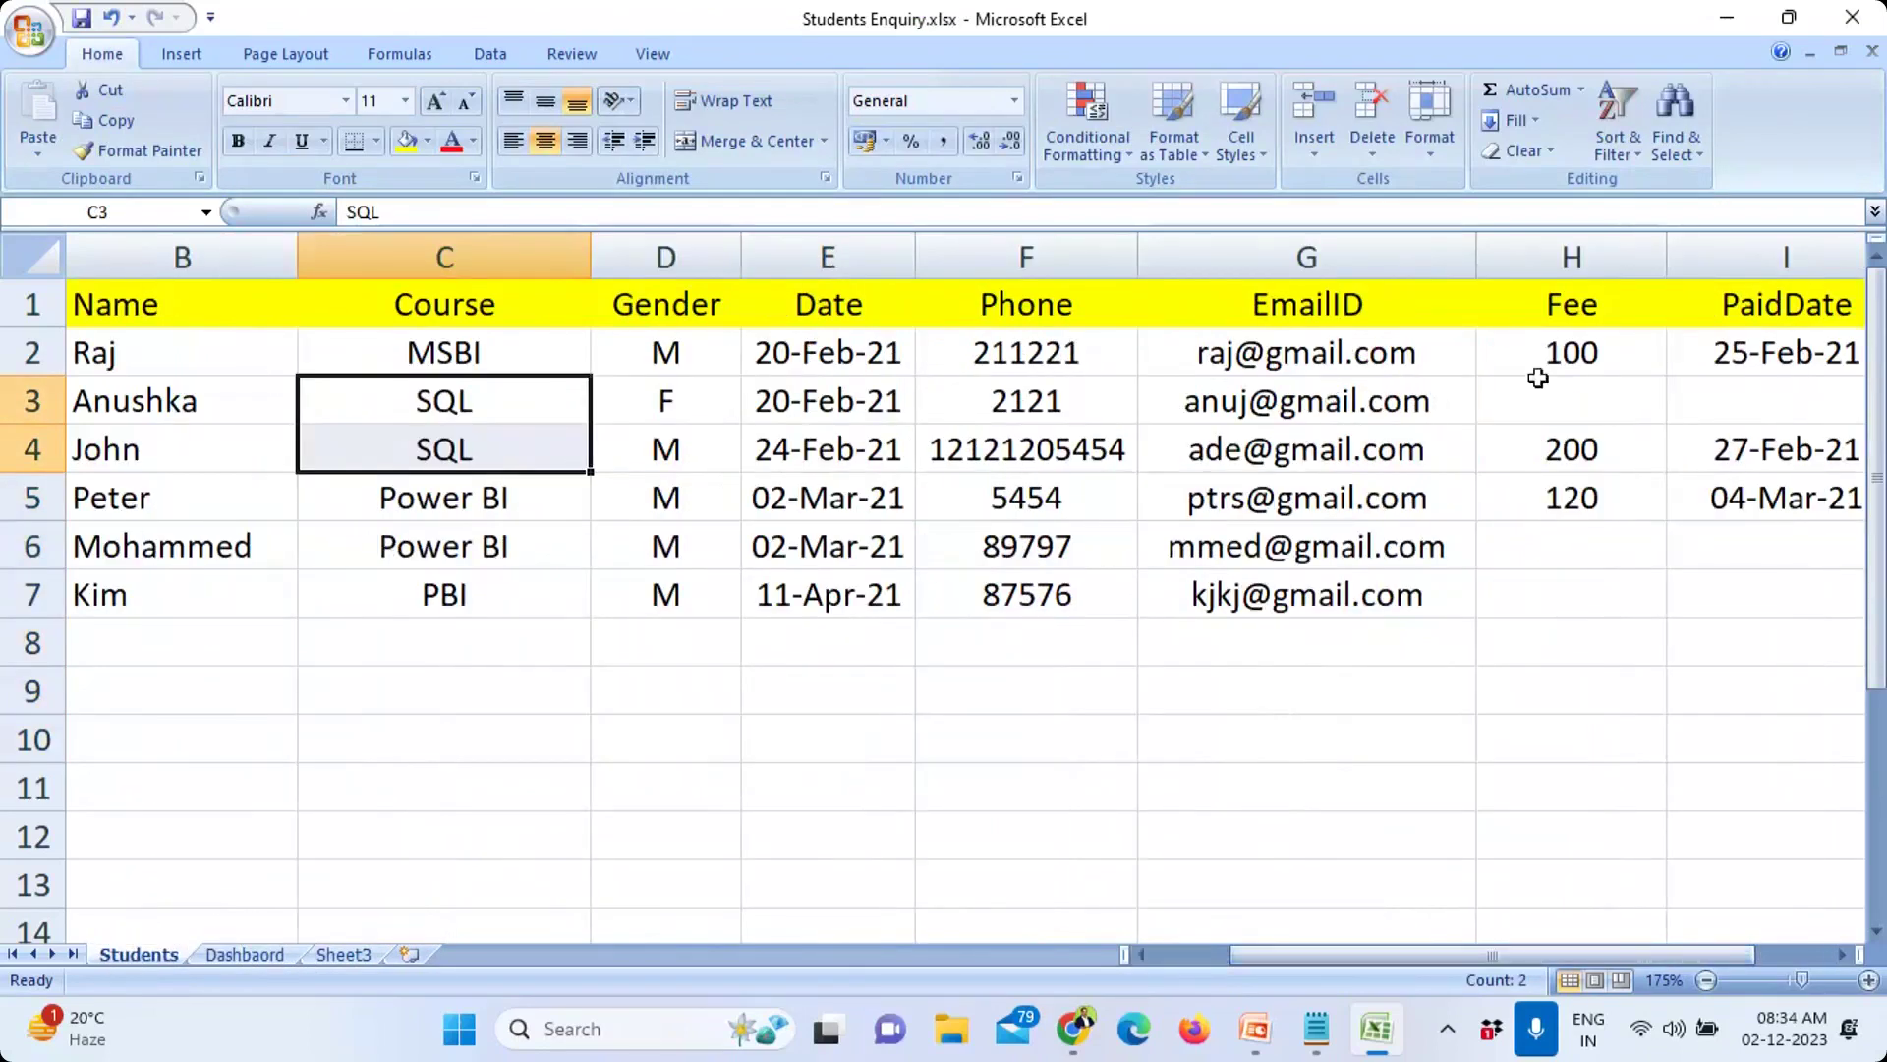
left_click(1593, 352)
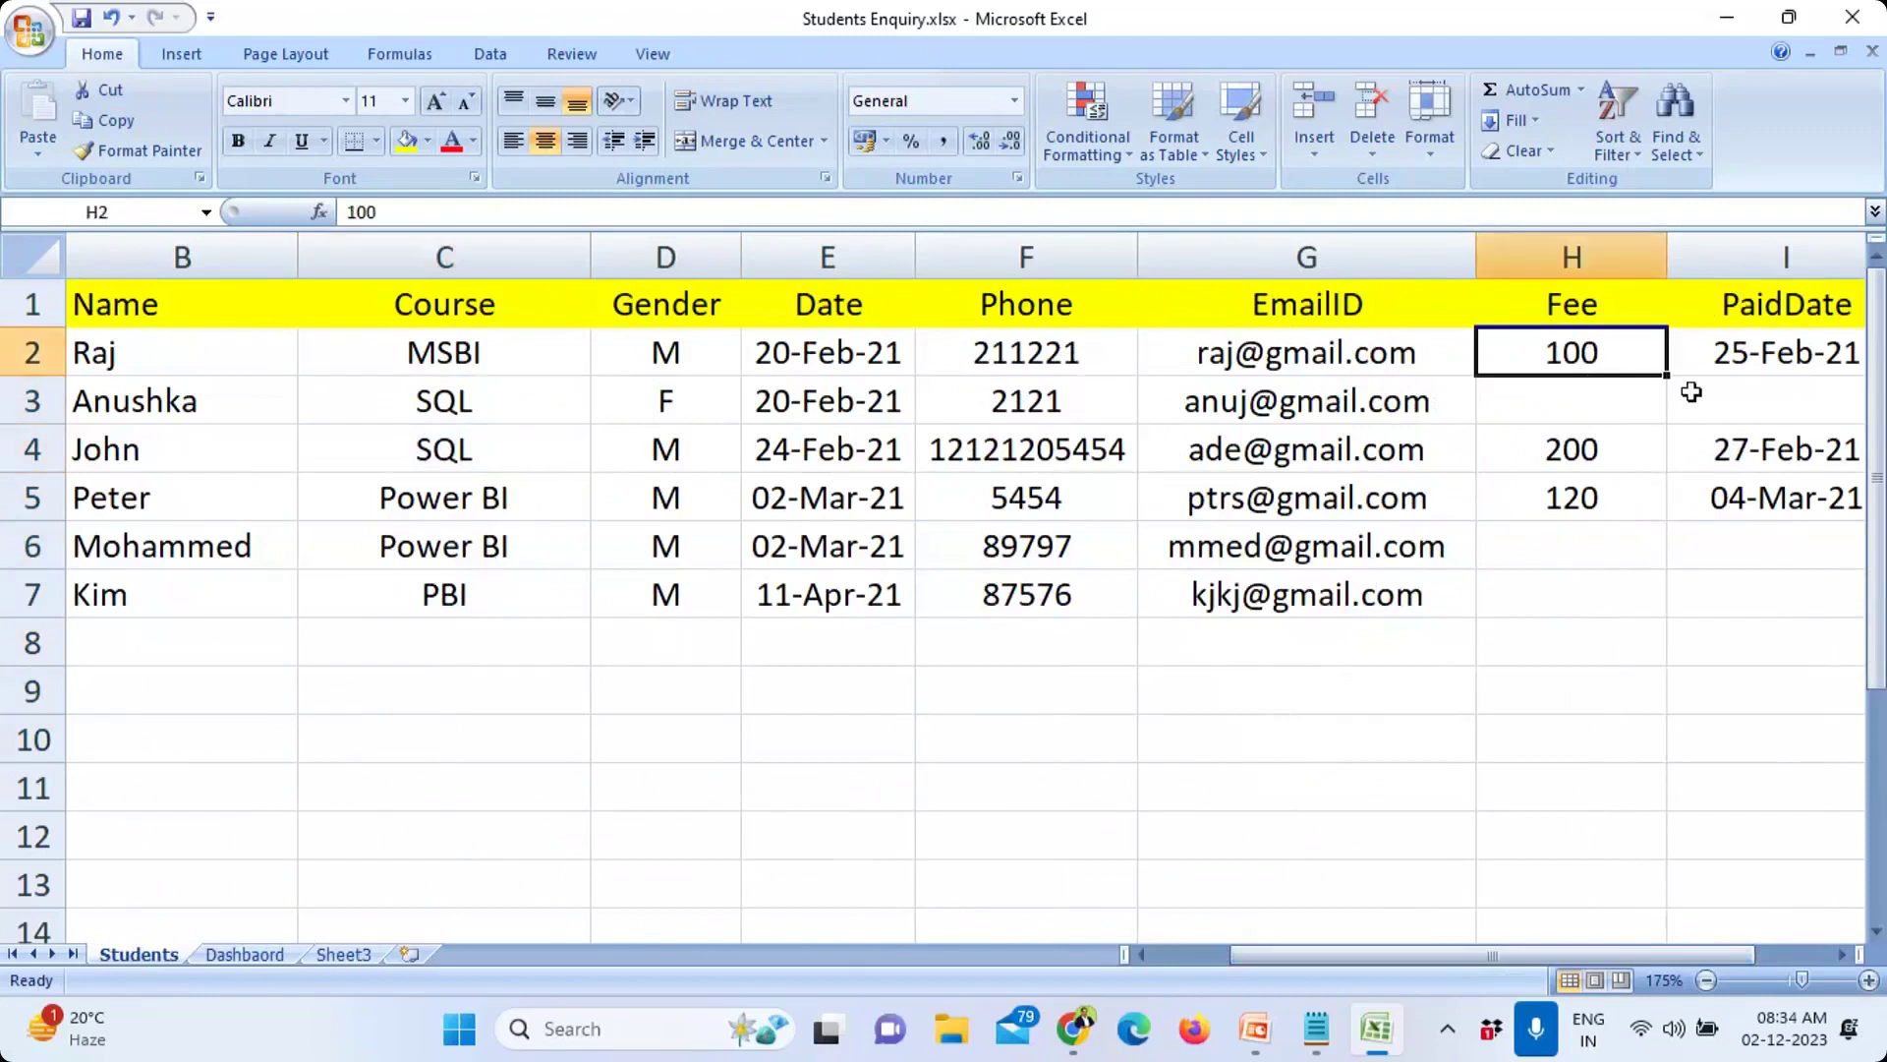
left_click_drag(1786, 304, 1797, 360)
left_click_drag(1508, 959, 1617, 957)
left_click_drag(1347, 354, 1373, 508)
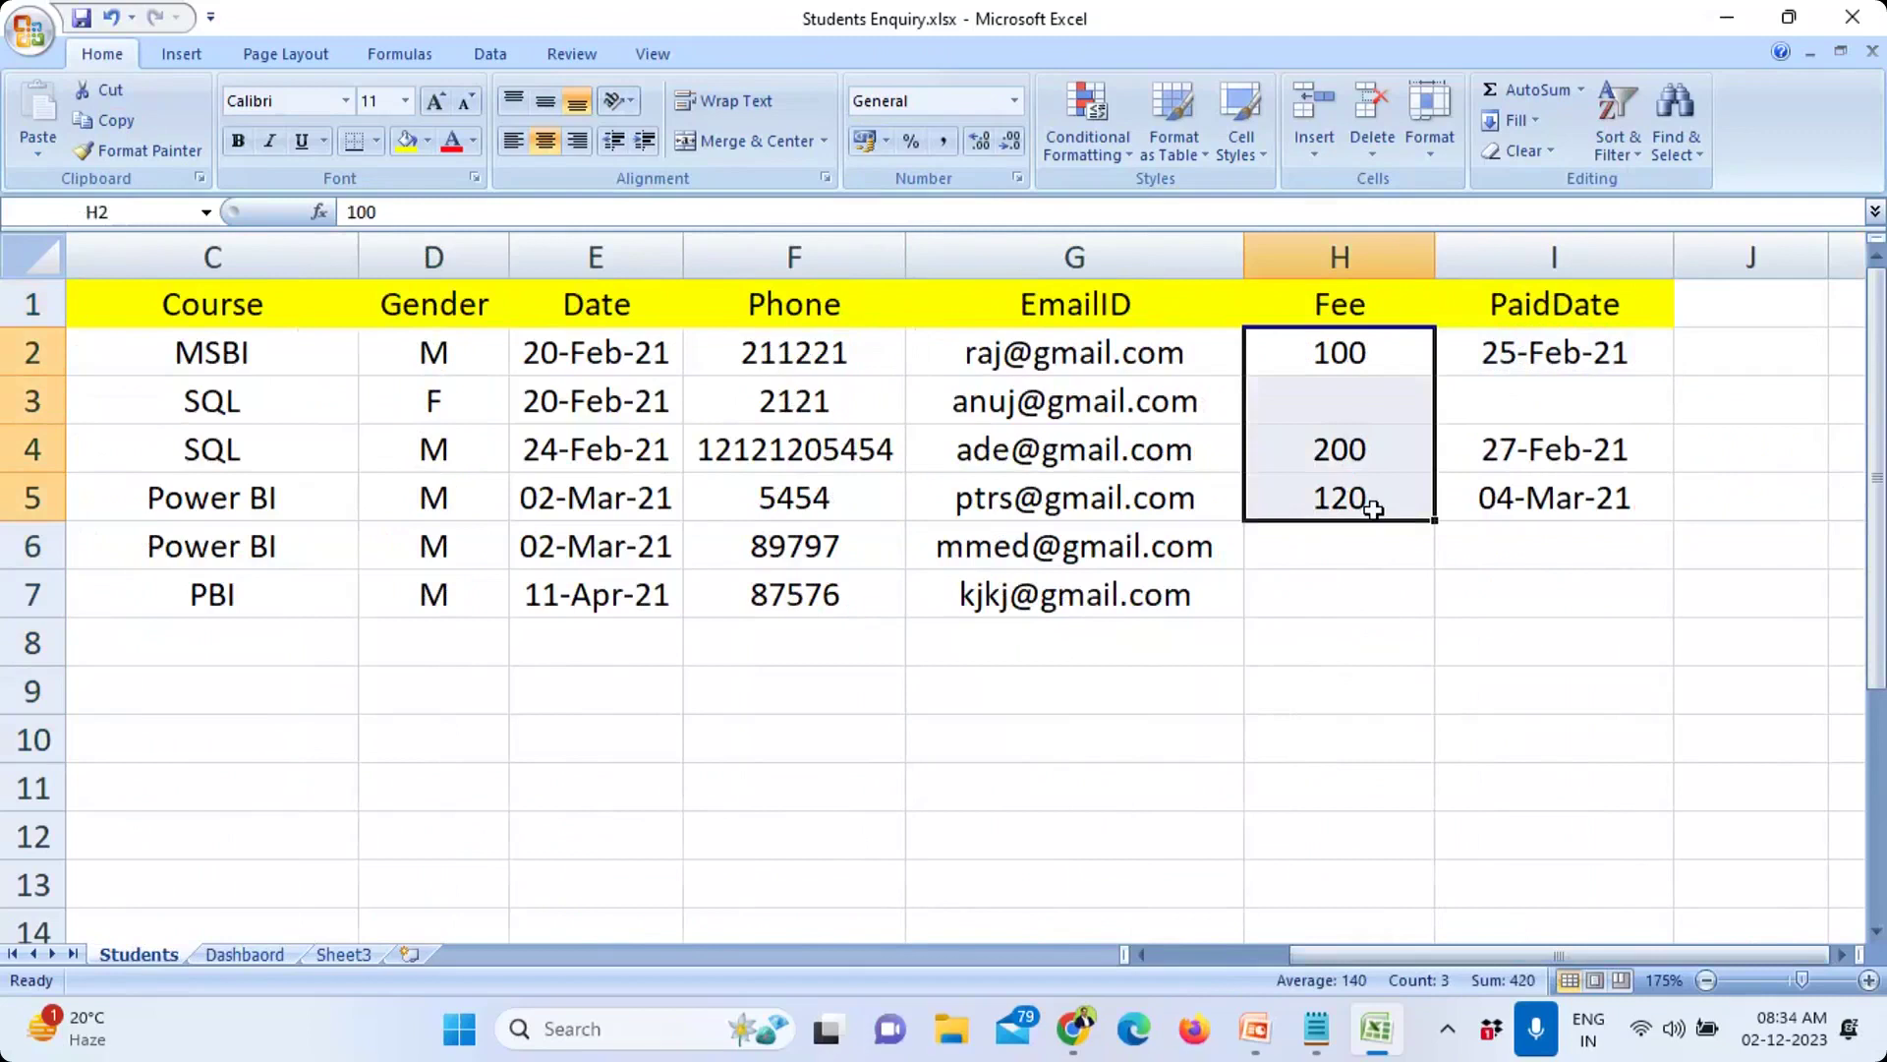
left_click(259, 344)
left_click(261, 504)
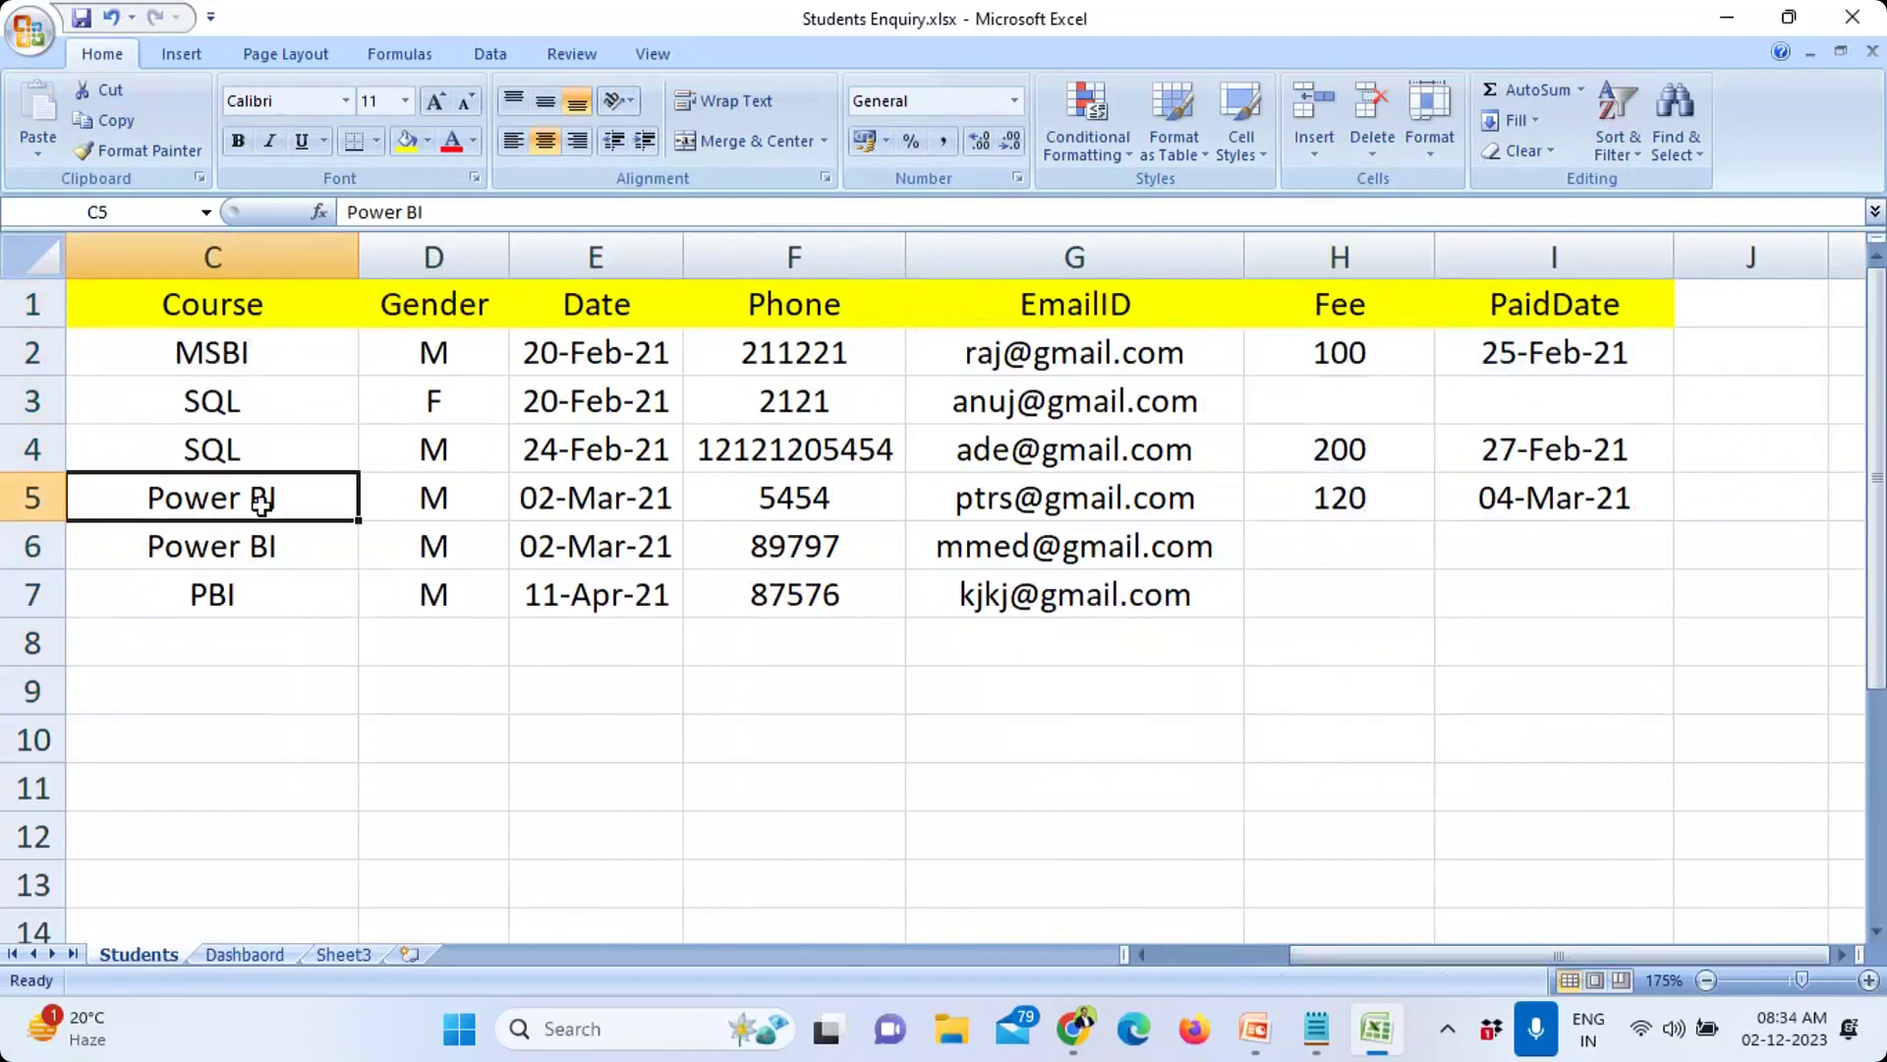
left_click(291, 415)
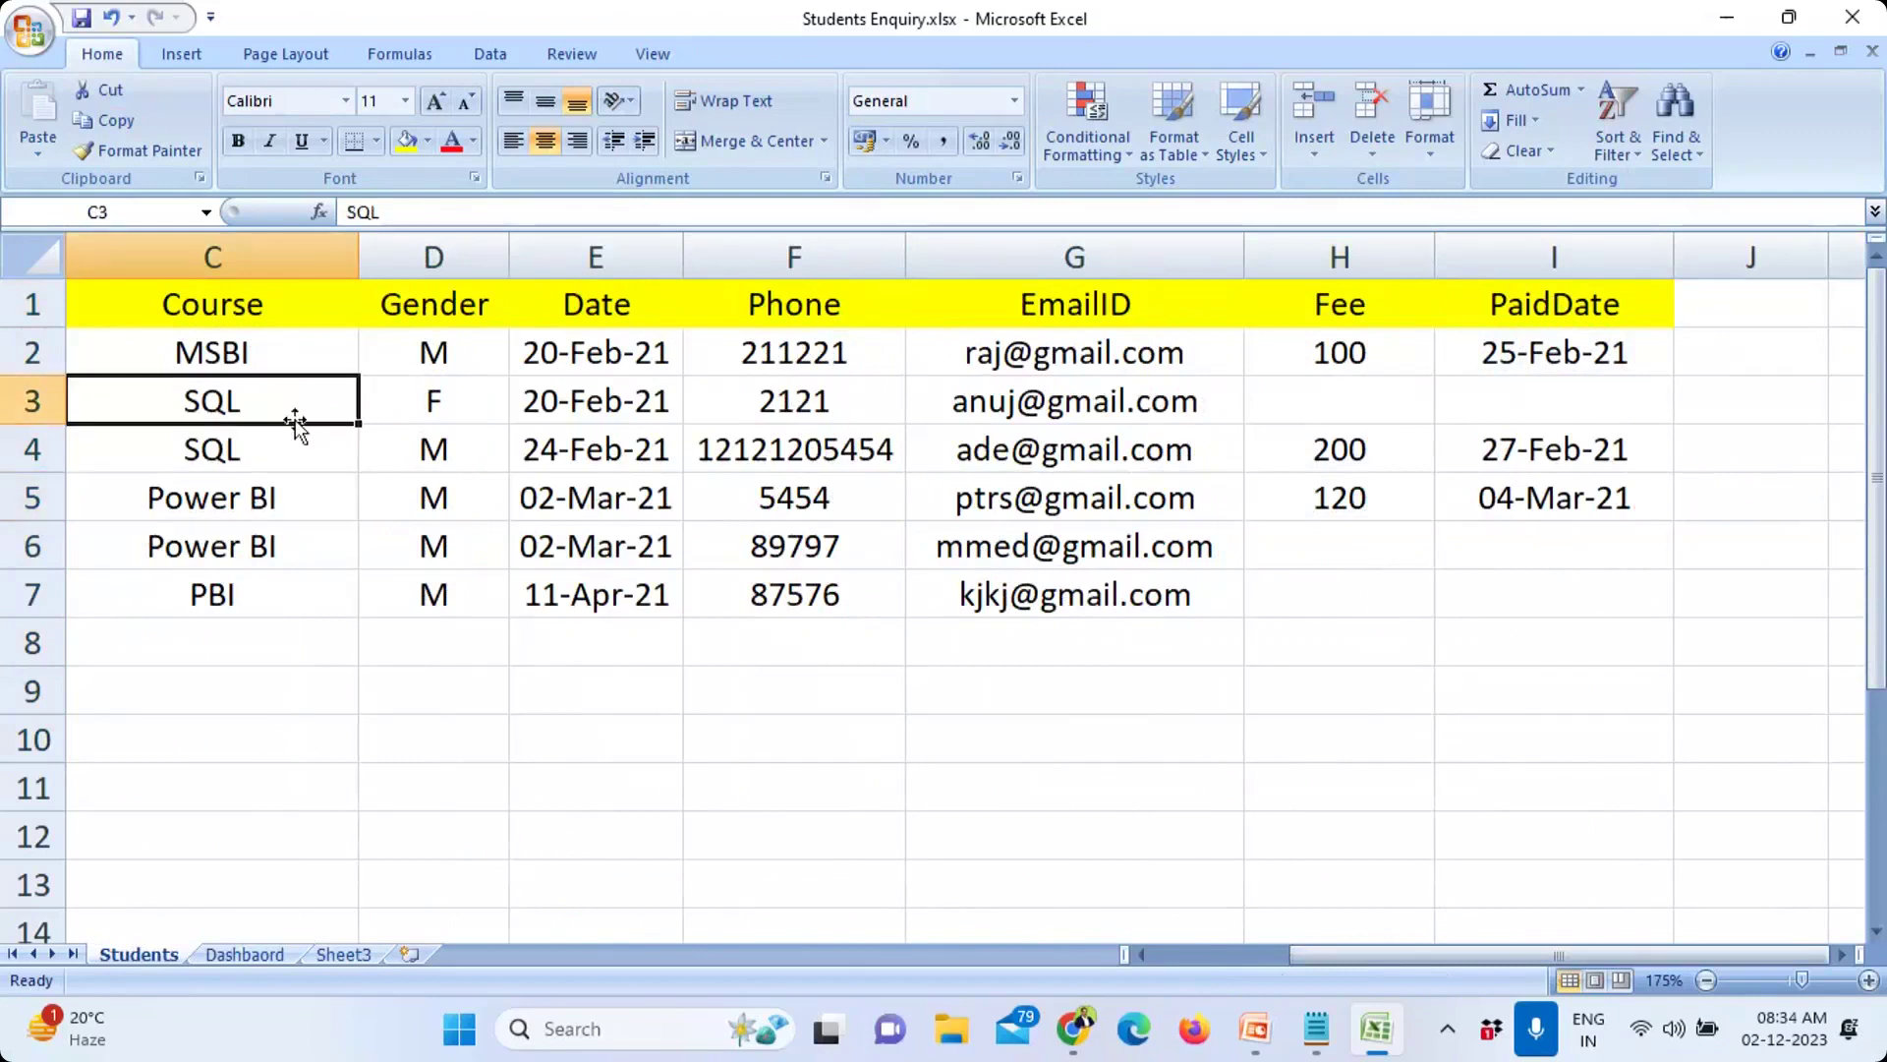
left_click(1343, 362)
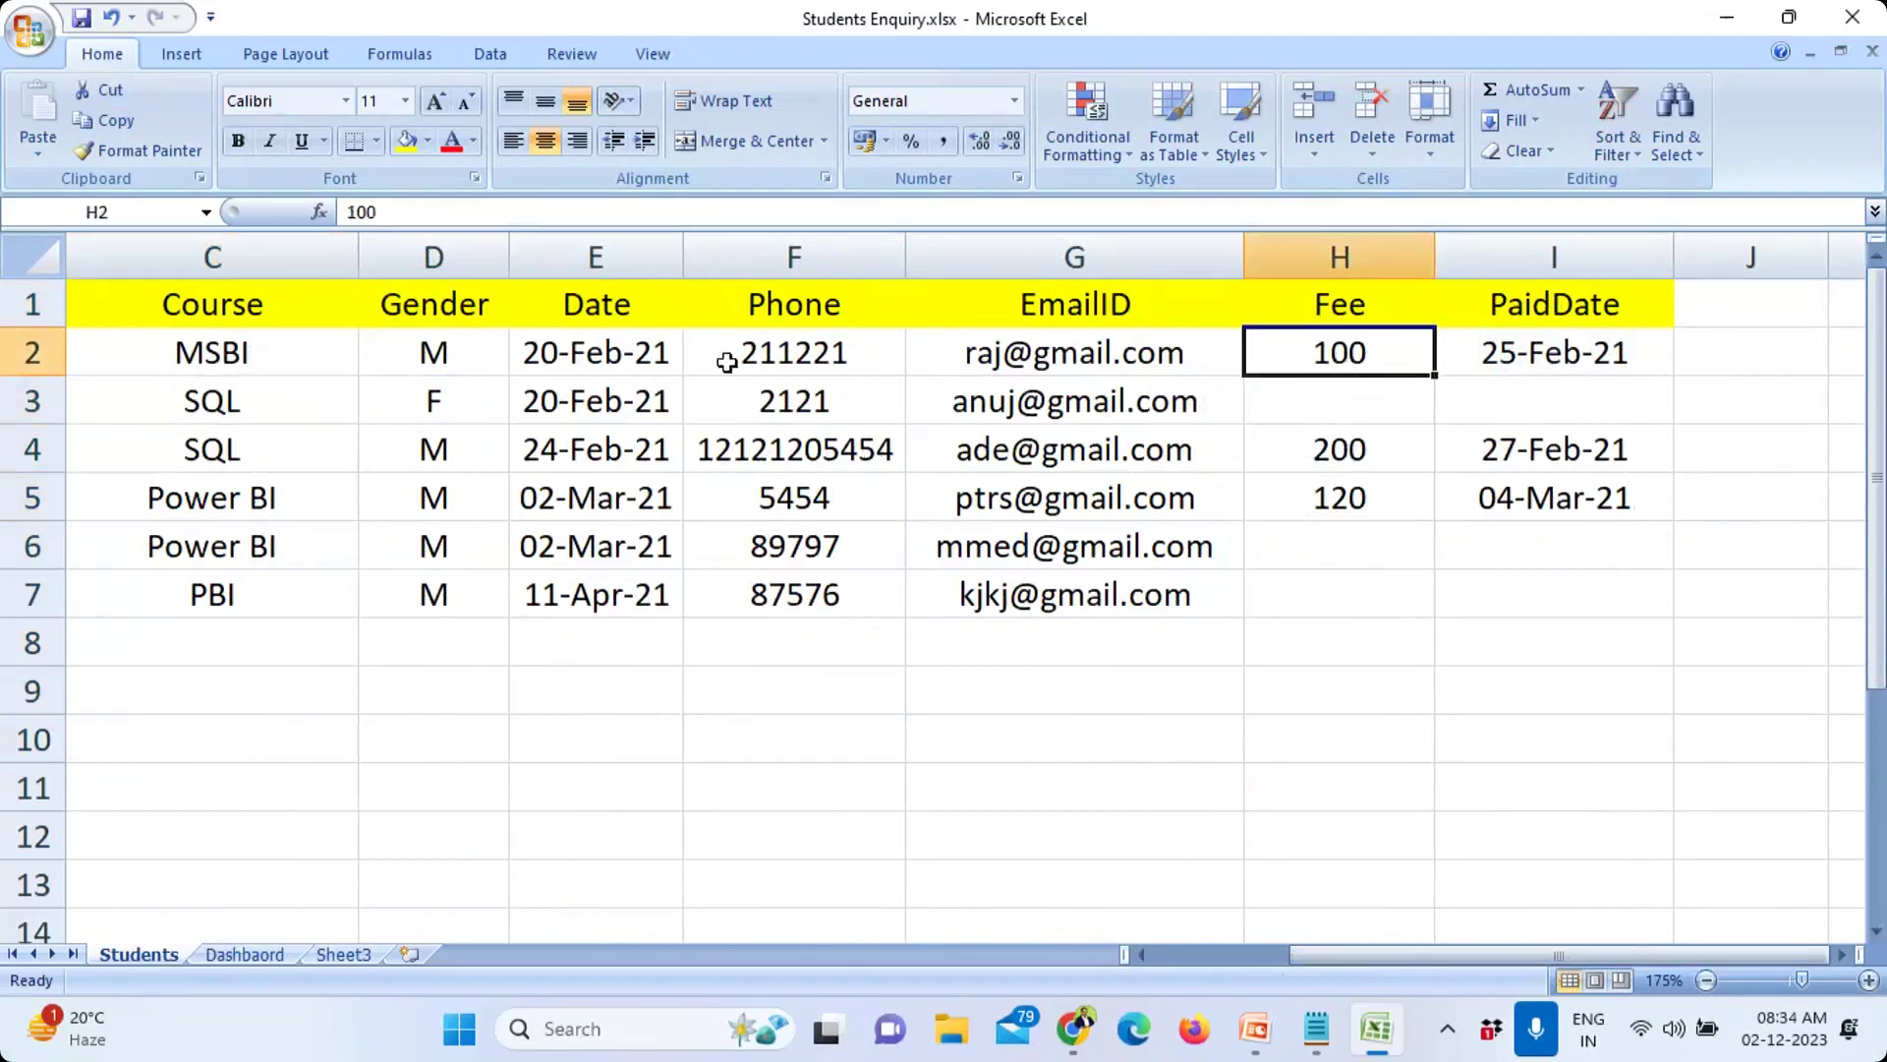
left_click(1386, 450)
left_click(1372, 364)
left_click(1376, 480)
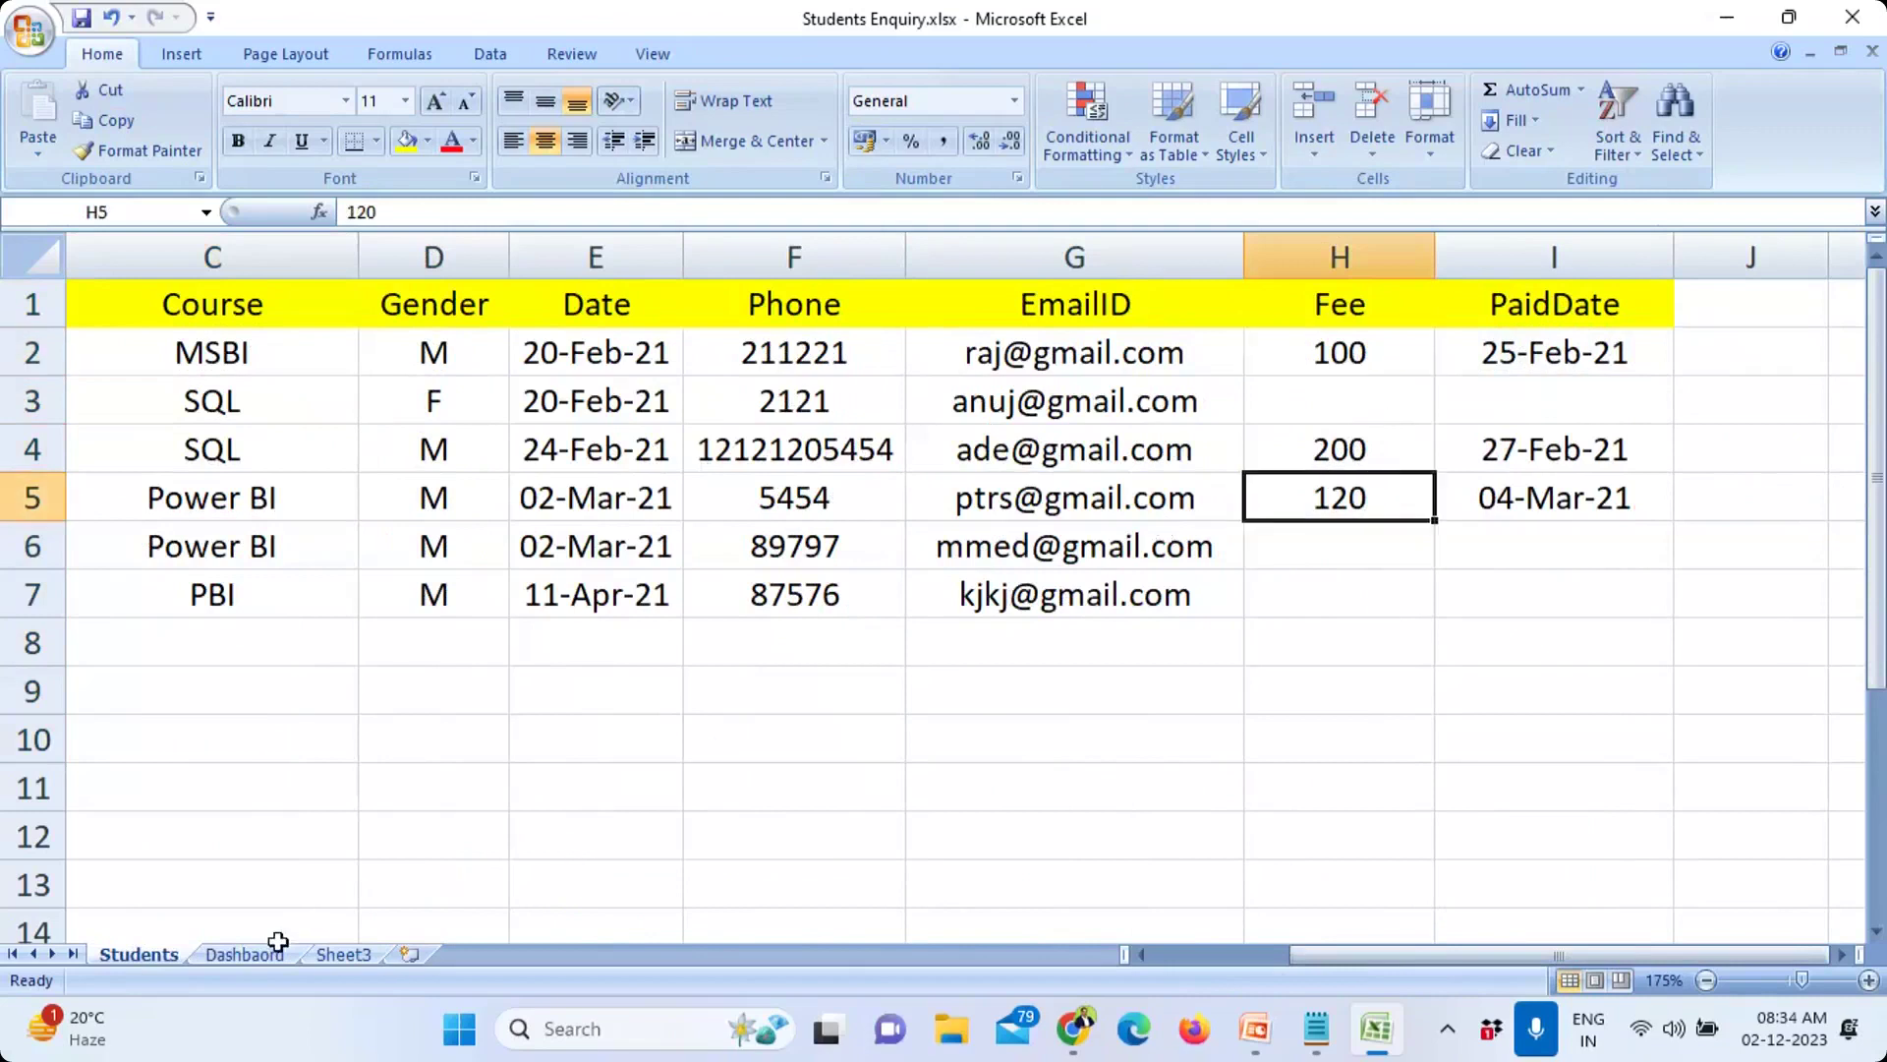
left_click(244, 954)
scroll(687, 698, "down", 3)
left_click_drag(455, 521, 1259, 546)
scroll(1200, 611, "down", 2)
scroll(1200, 611, "up", 5)
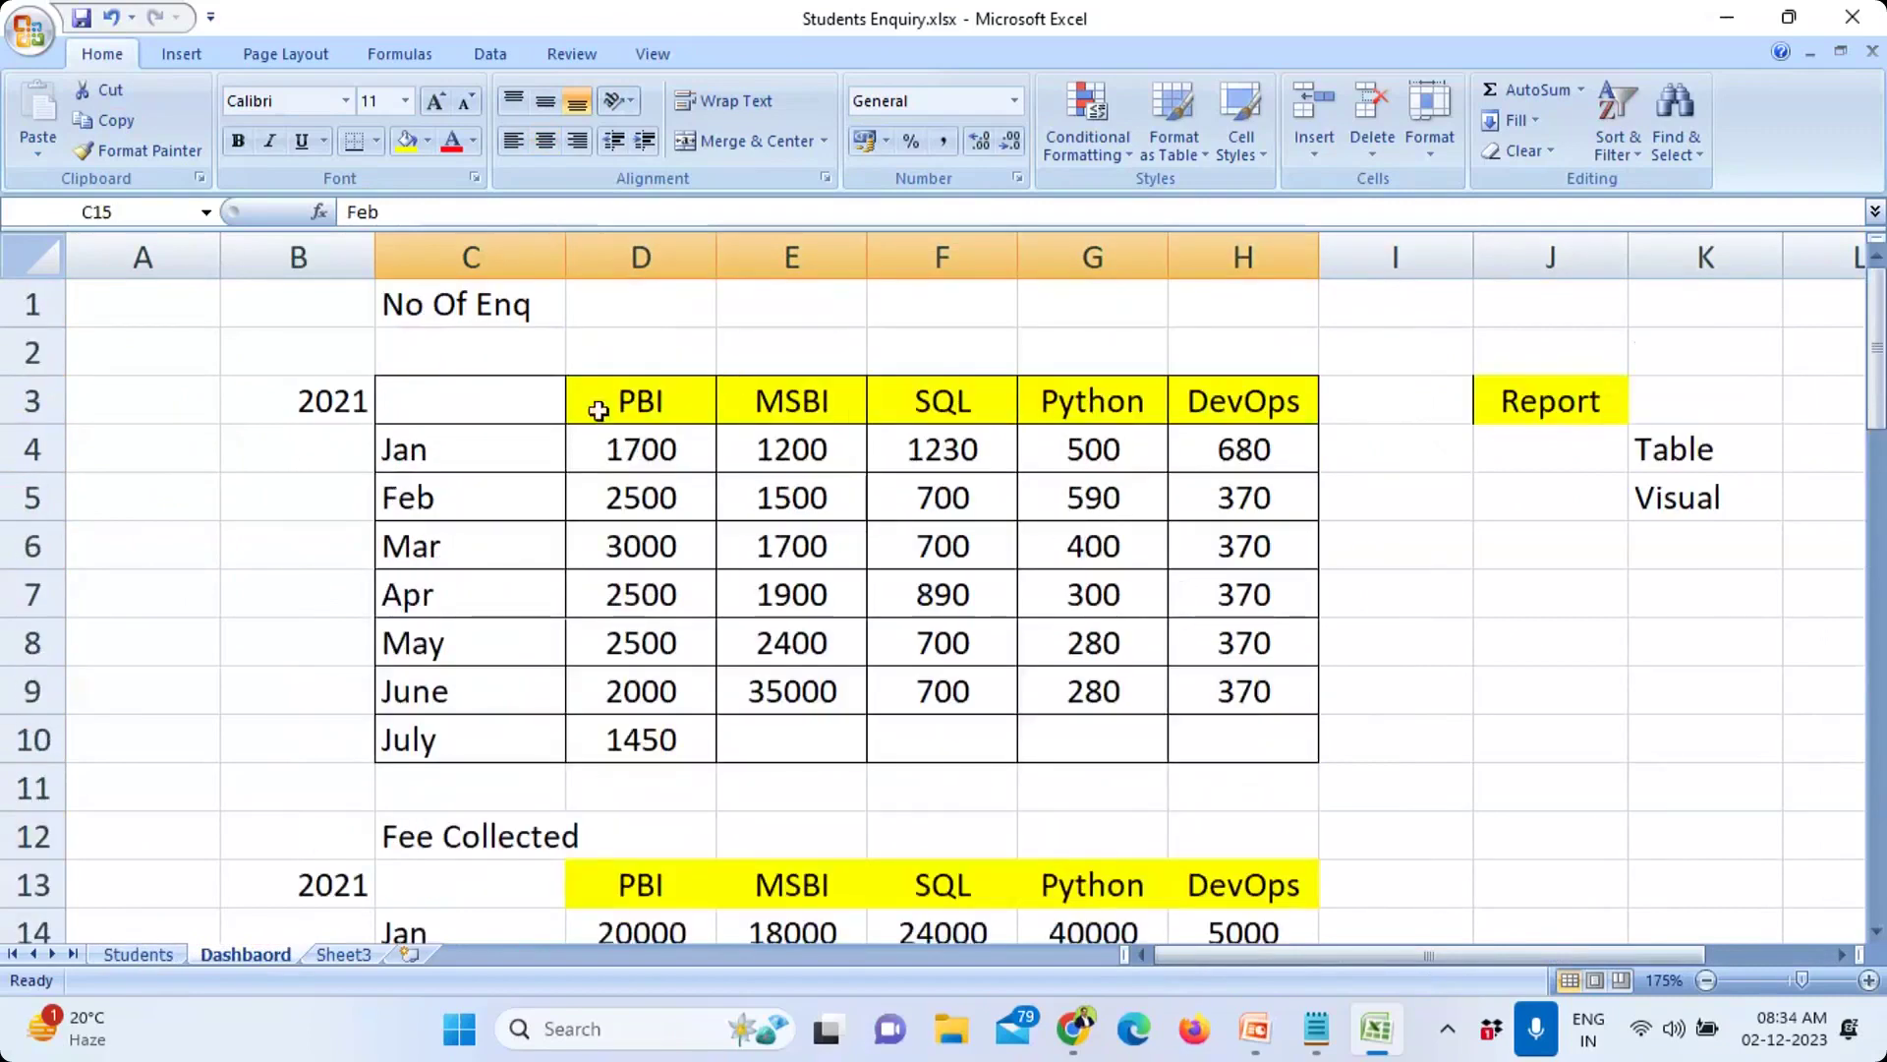
Step: Append '/1566' to the Jan PBI count 1700 and widen column D to fit
left_click(625, 448)
double_click(693, 449)
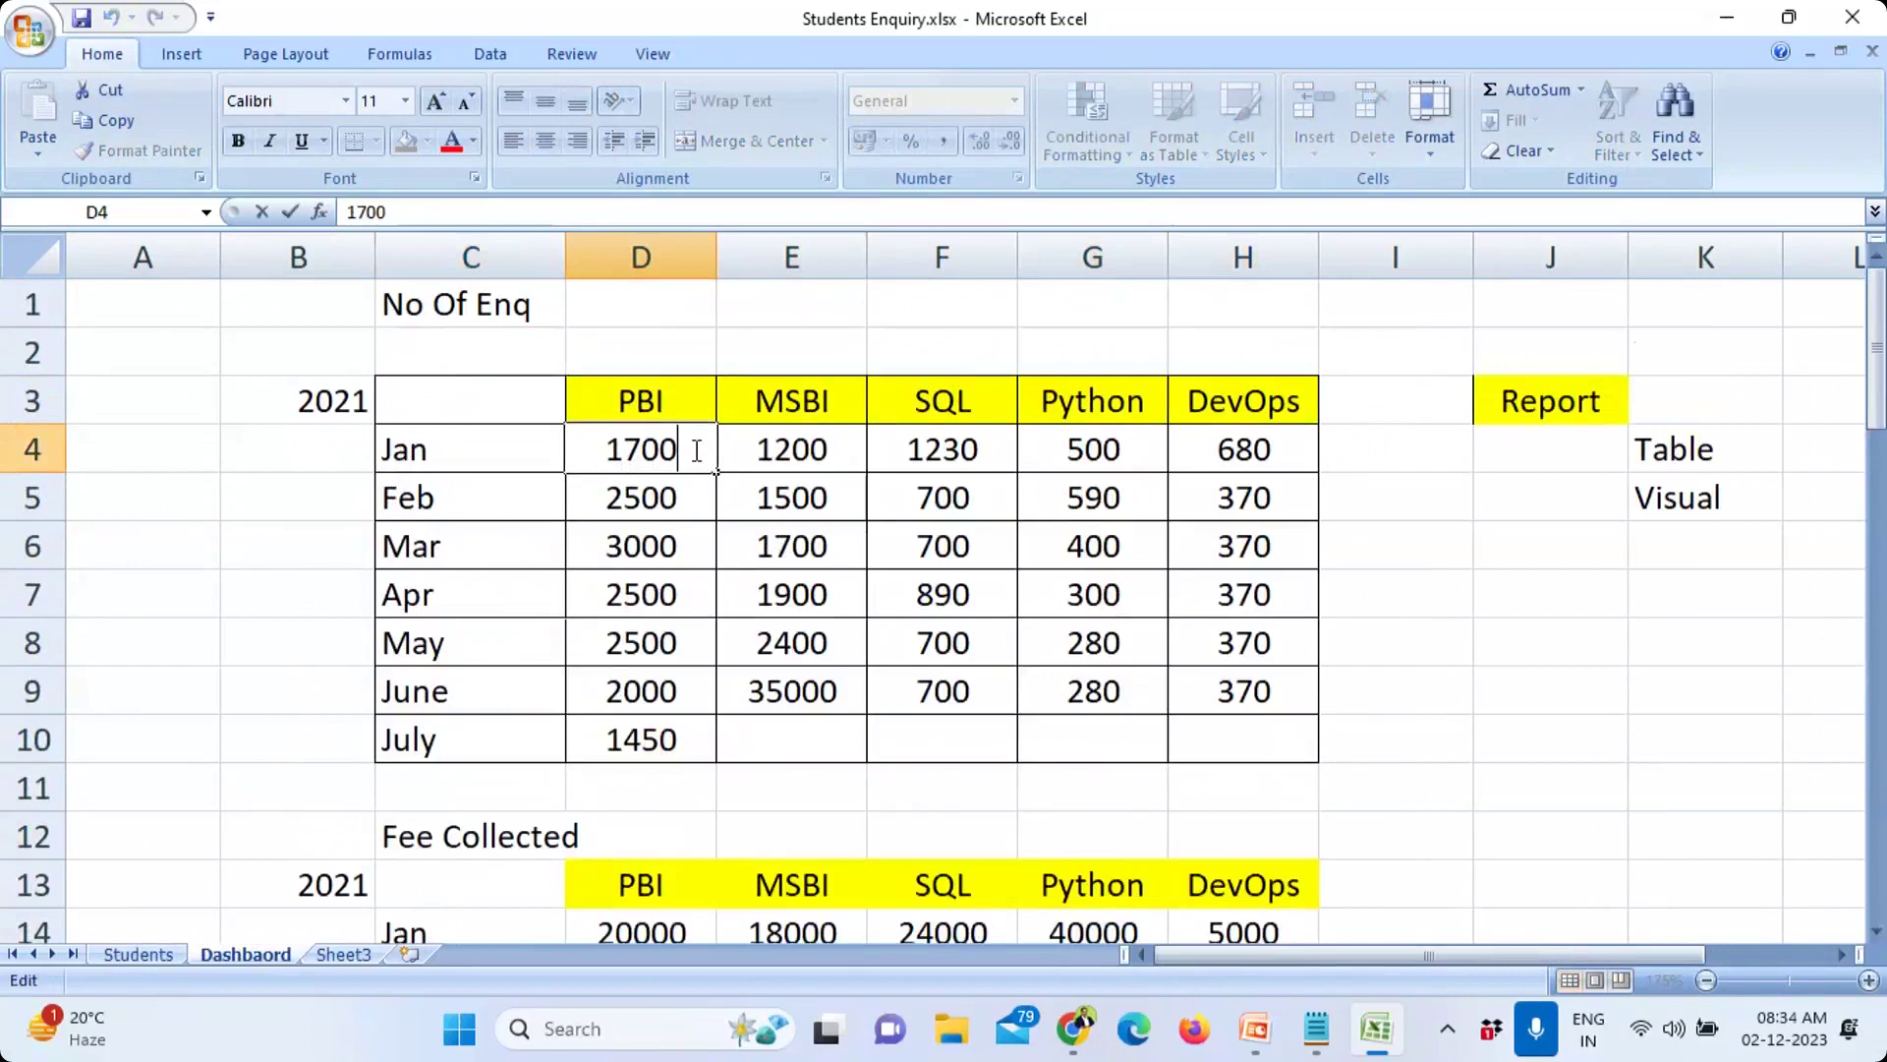
type("/")
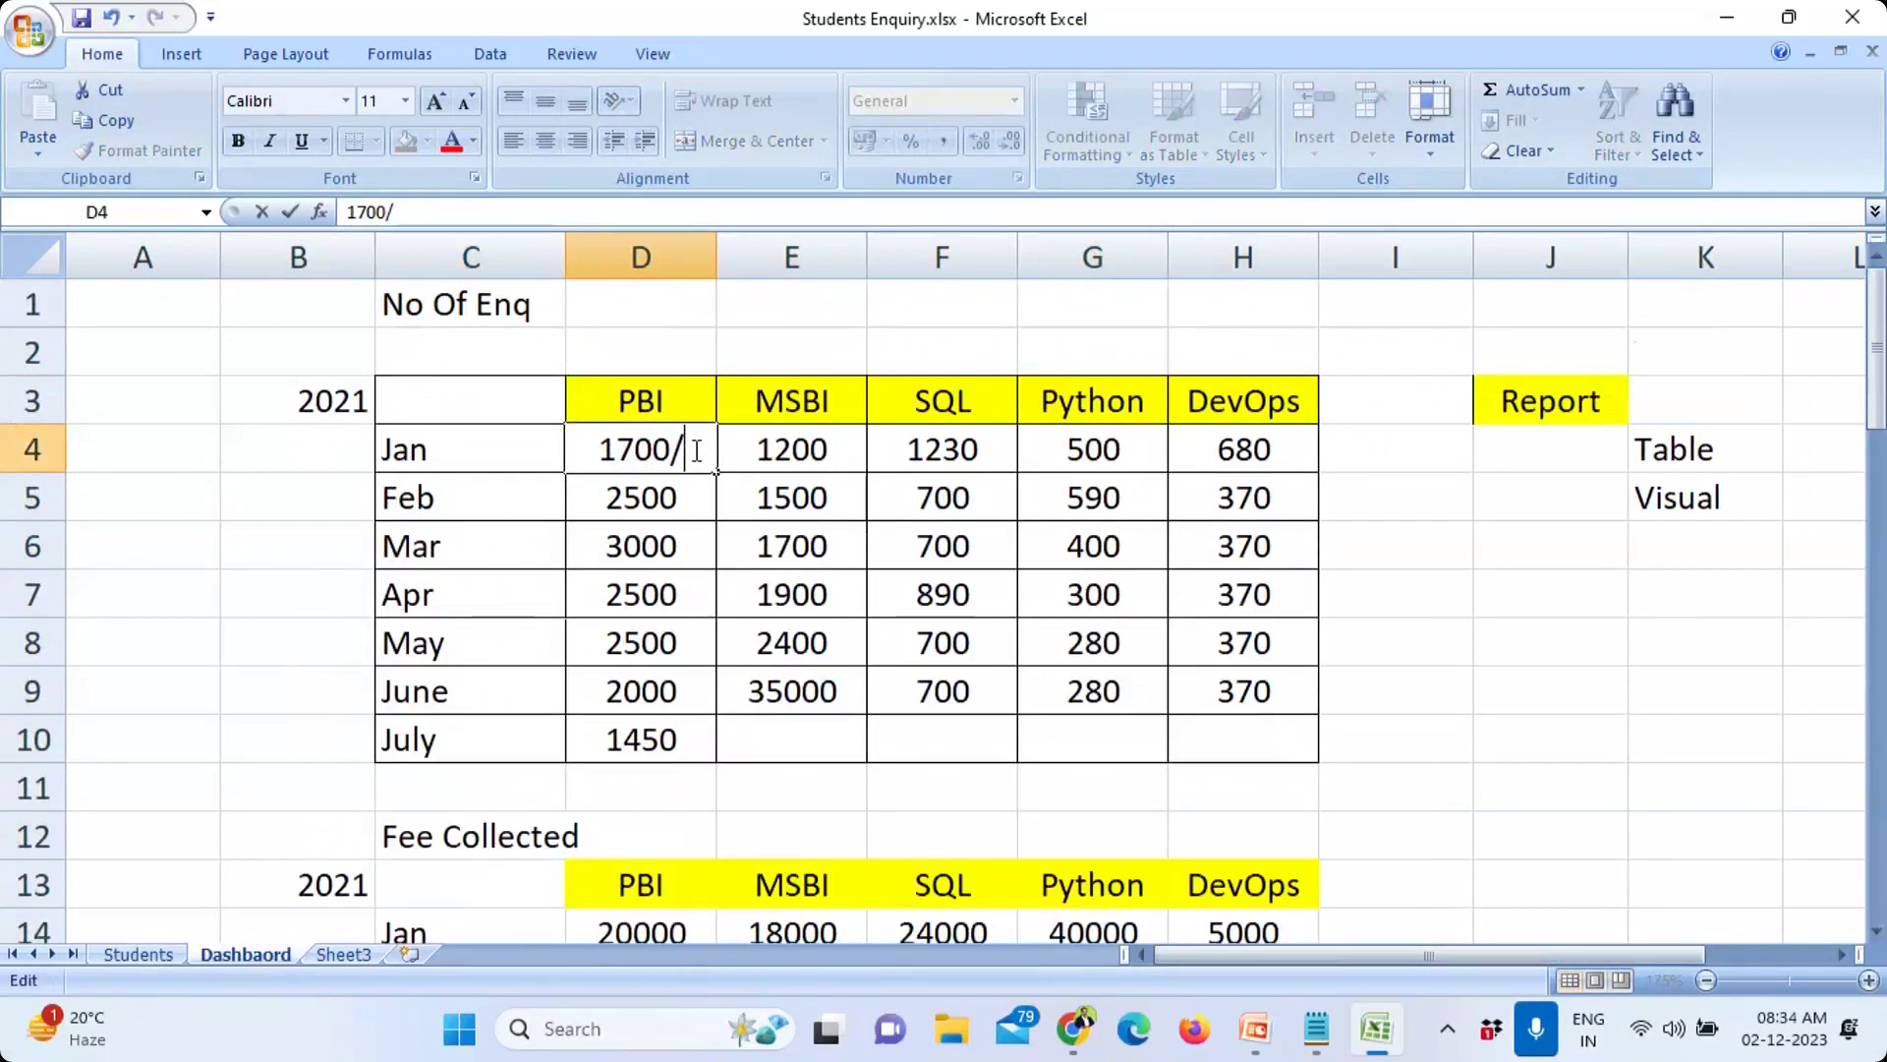
type("1566")
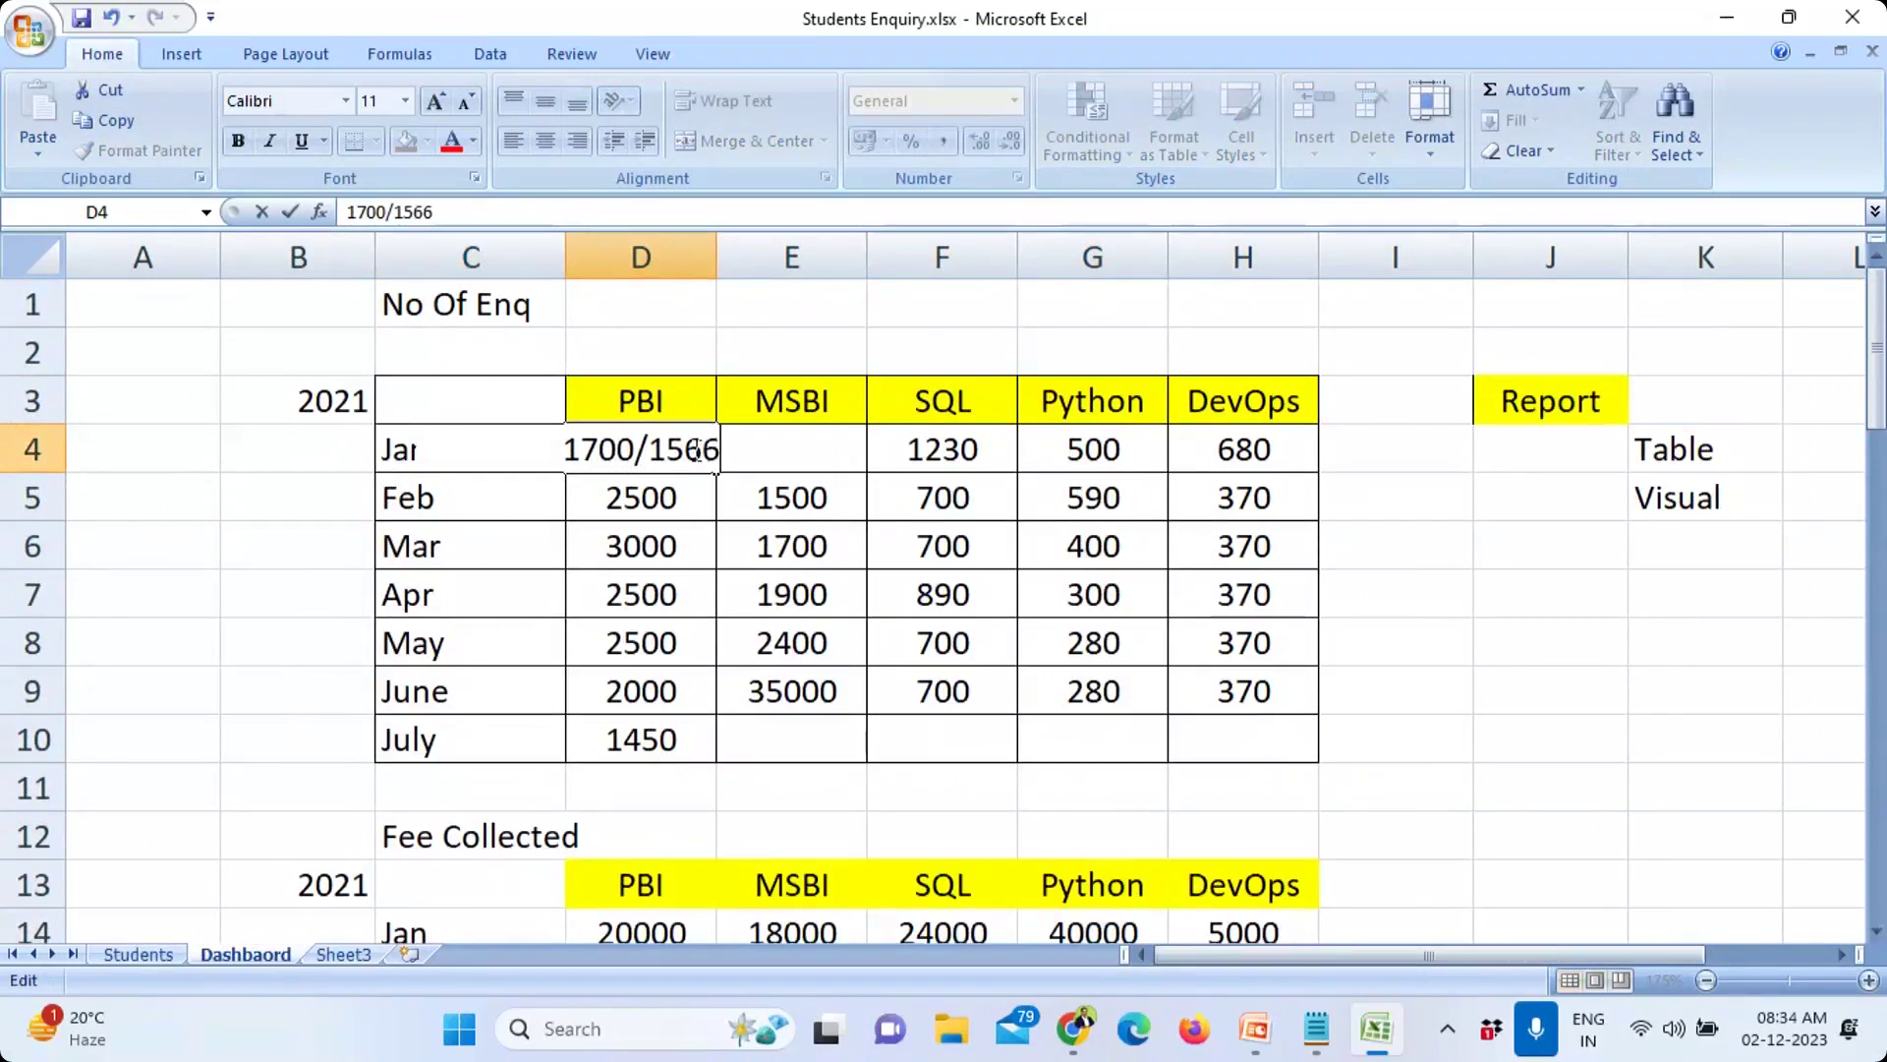
left_click(804, 578)
double_click(717, 256)
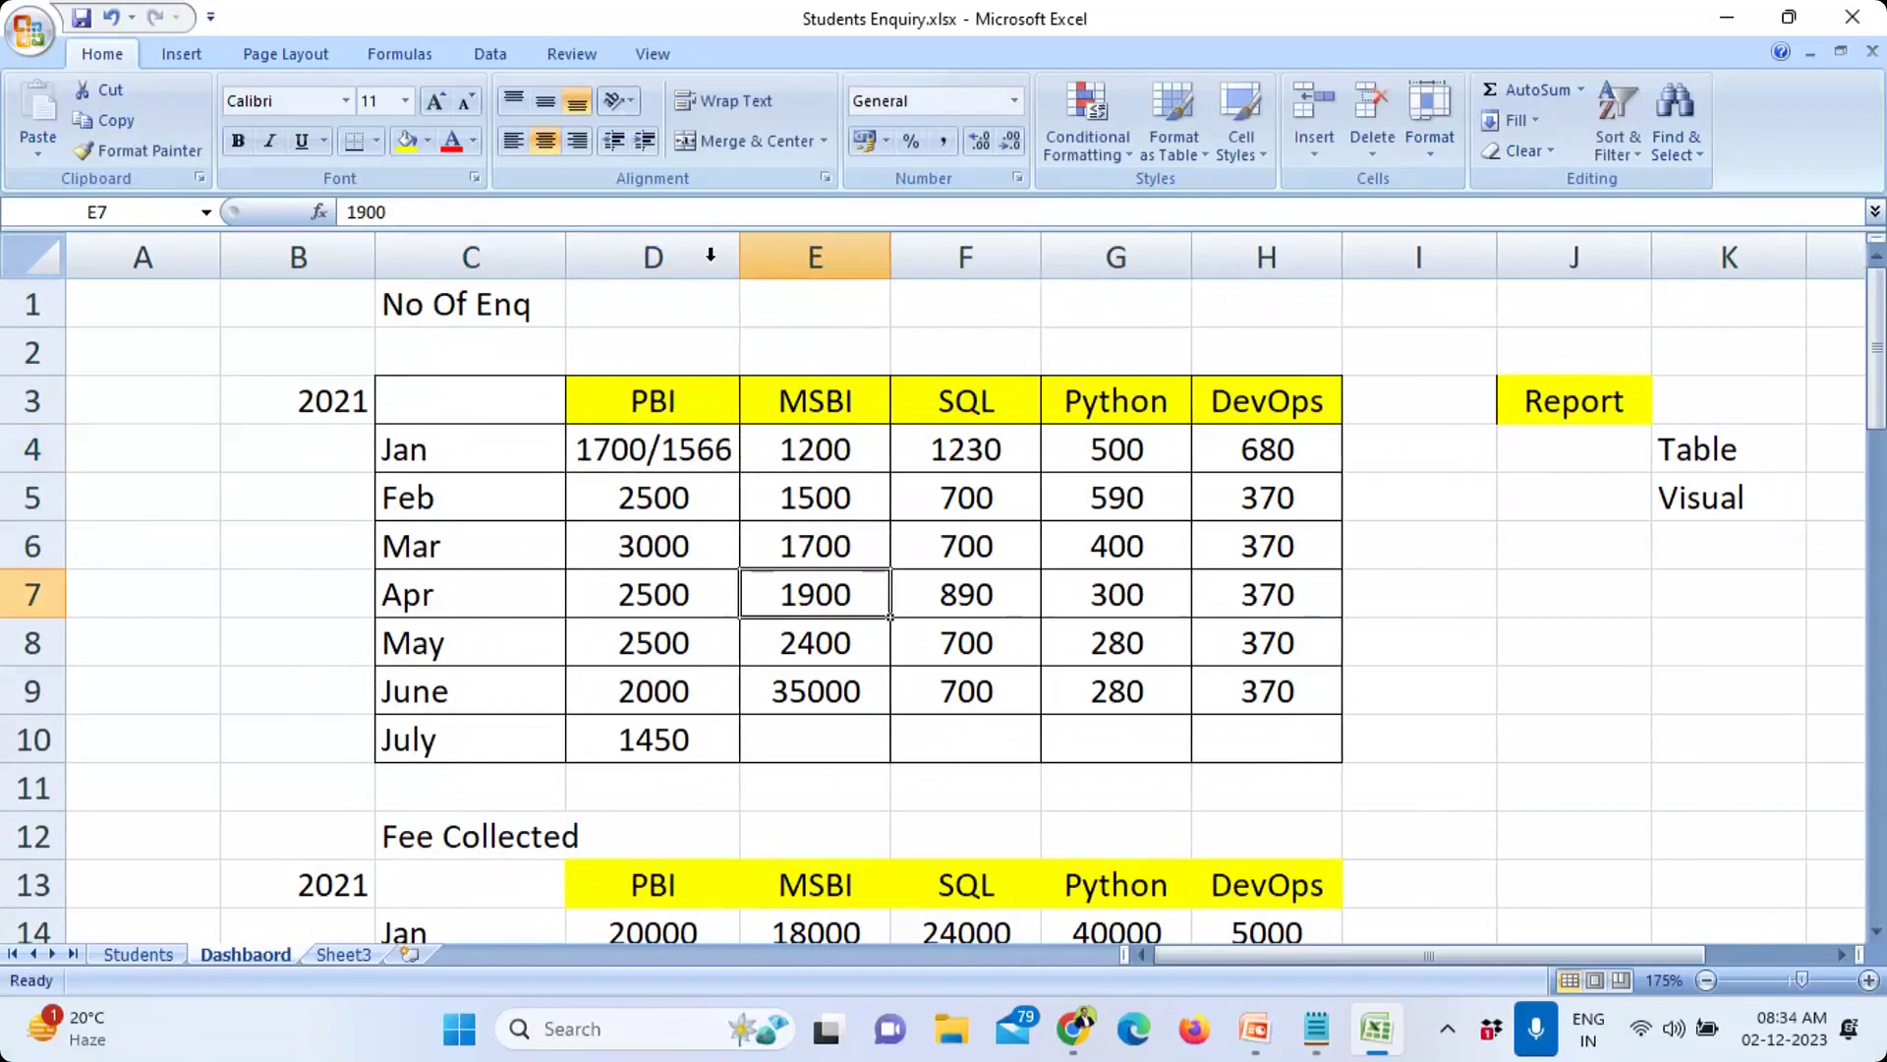
Step: Restore the Jan PBI count to 1700 and select the months and PBI counts C3:D10
left_click(604, 466)
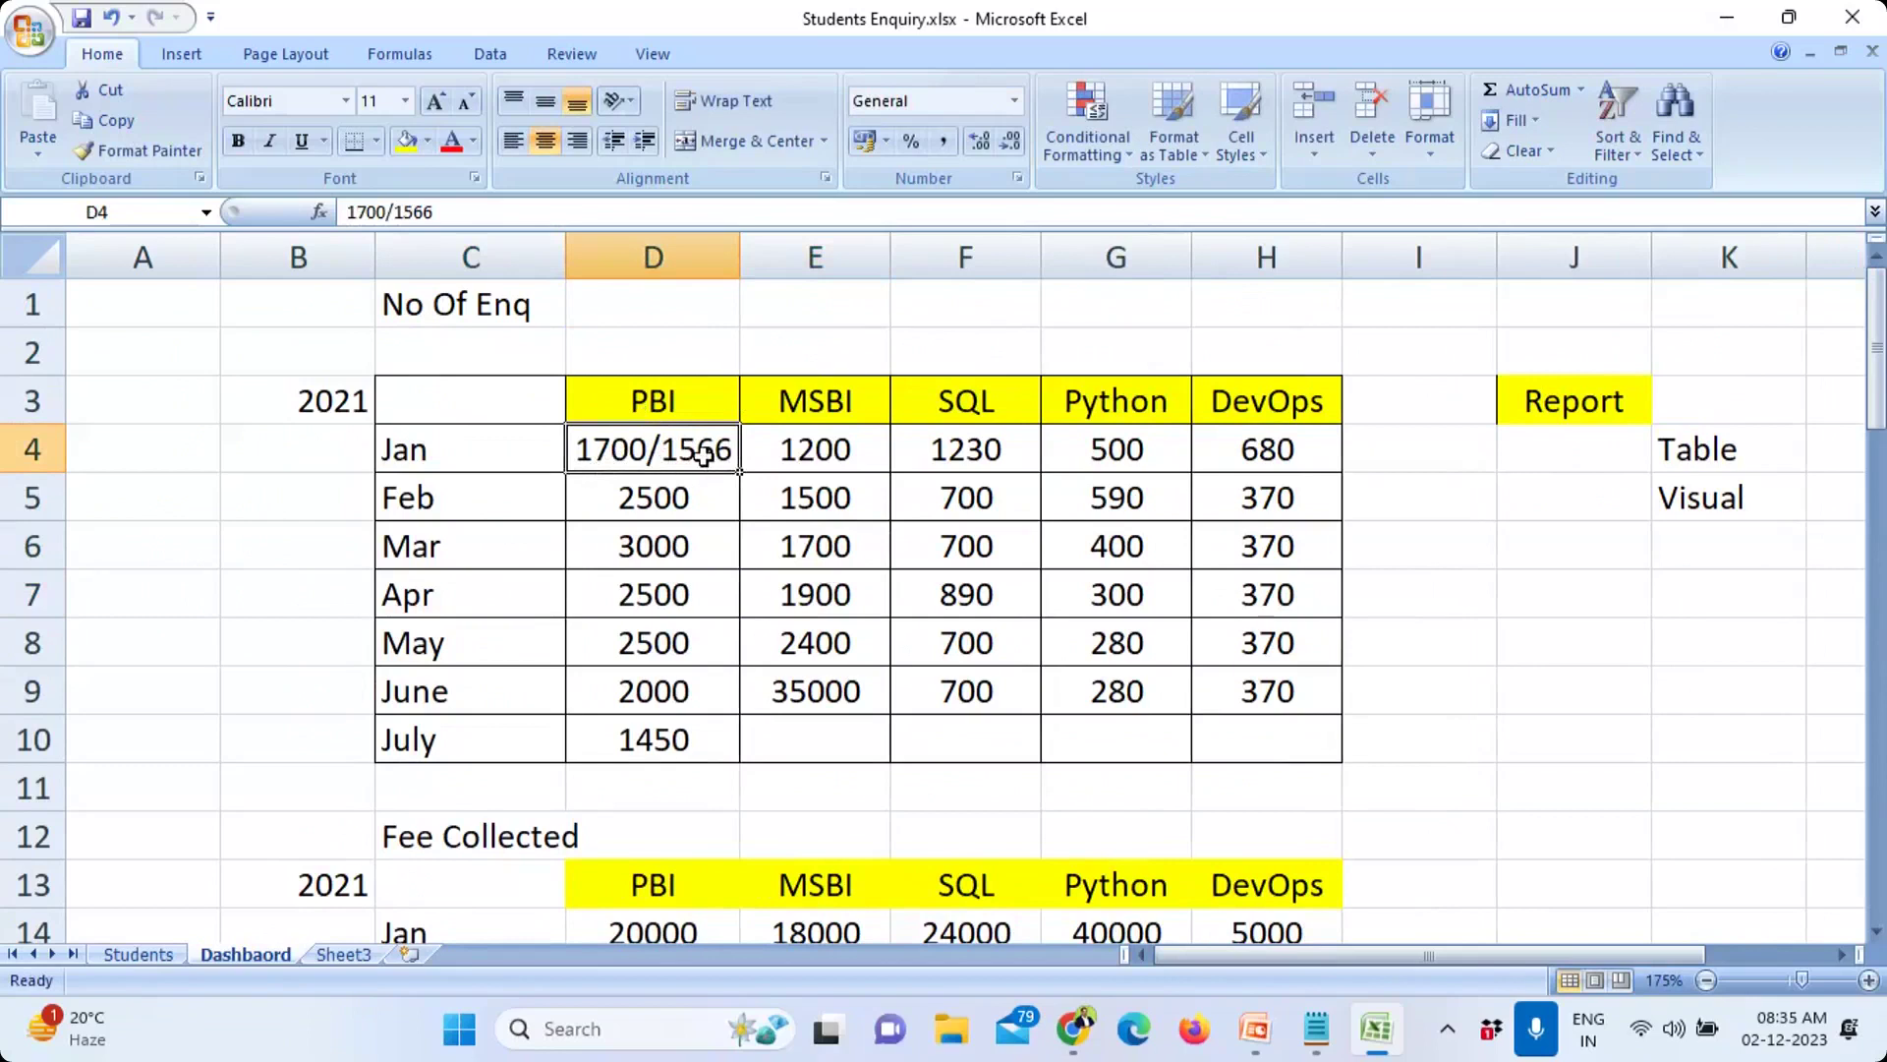
left_click(491, 220)
key("BackSpace")
key("BackSpace")
key("BackSpace")
key("BackSpace")
key("BackSpace")
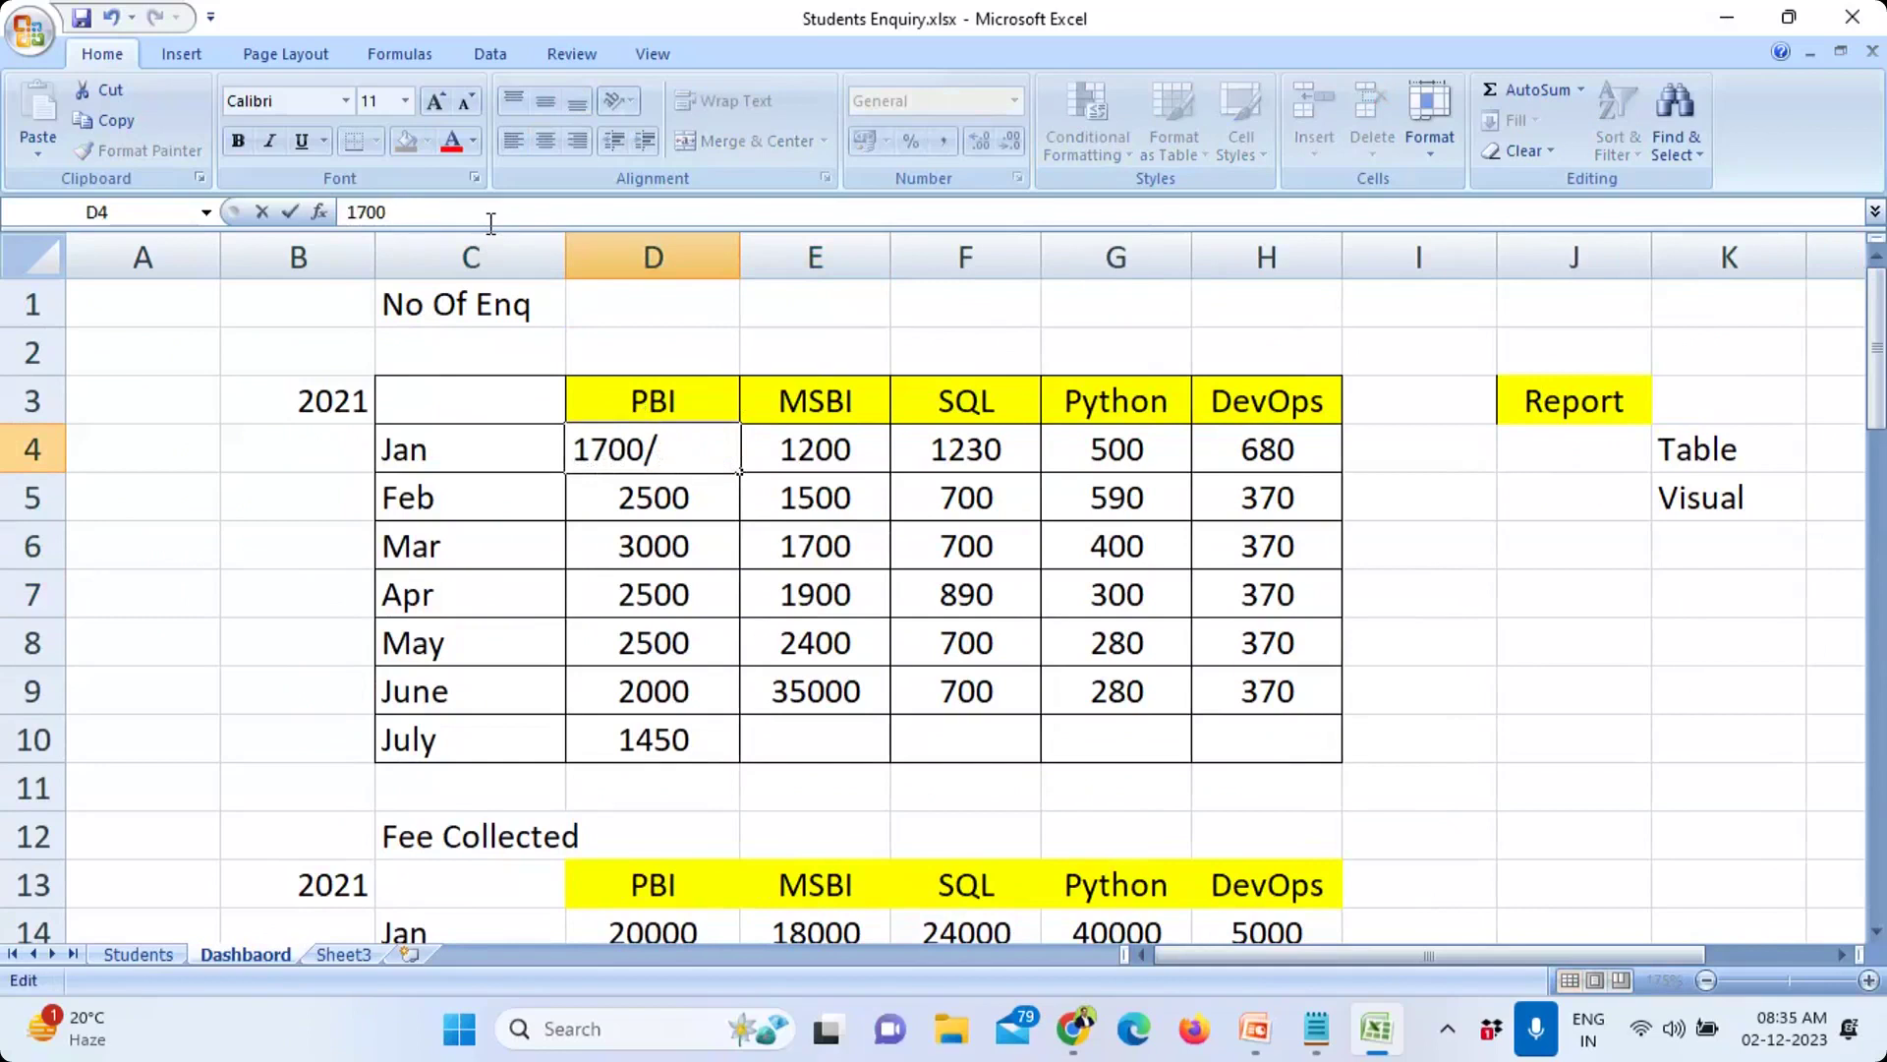
left_click(1594, 661)
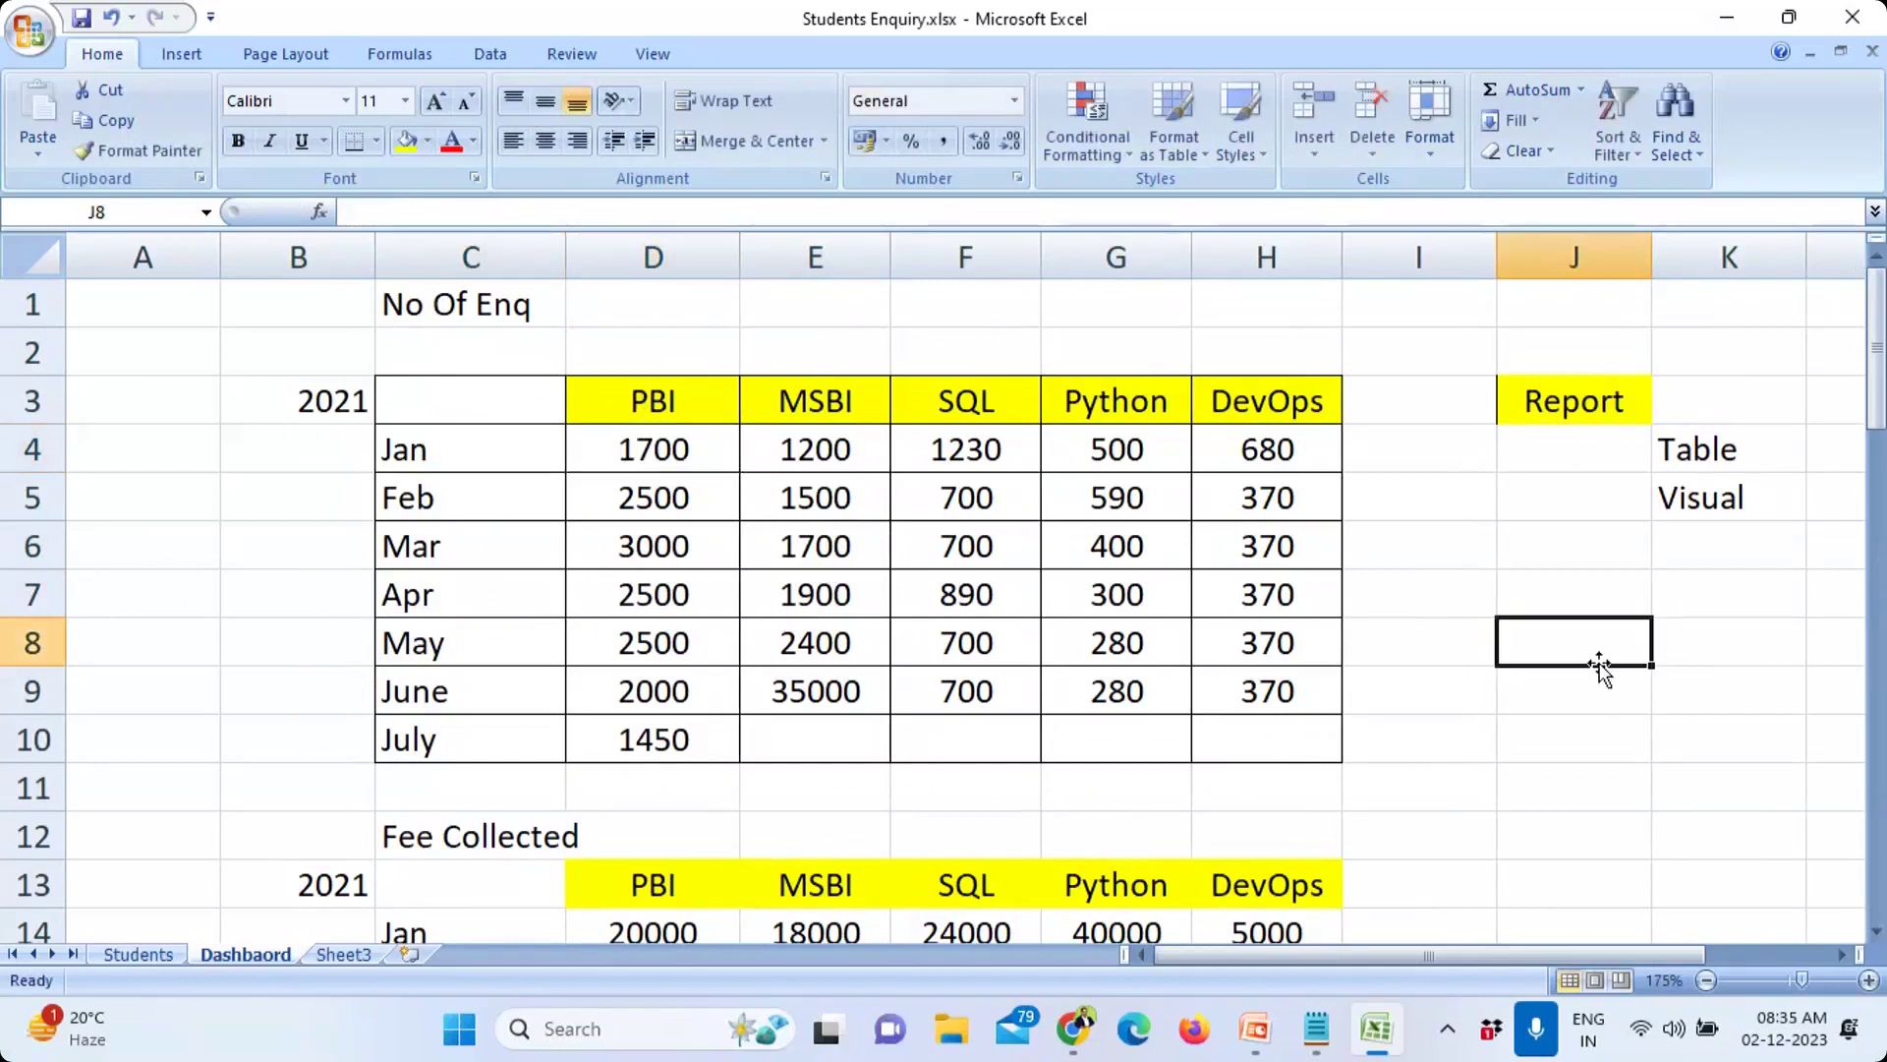
scroll(688, 757, "down", 5)
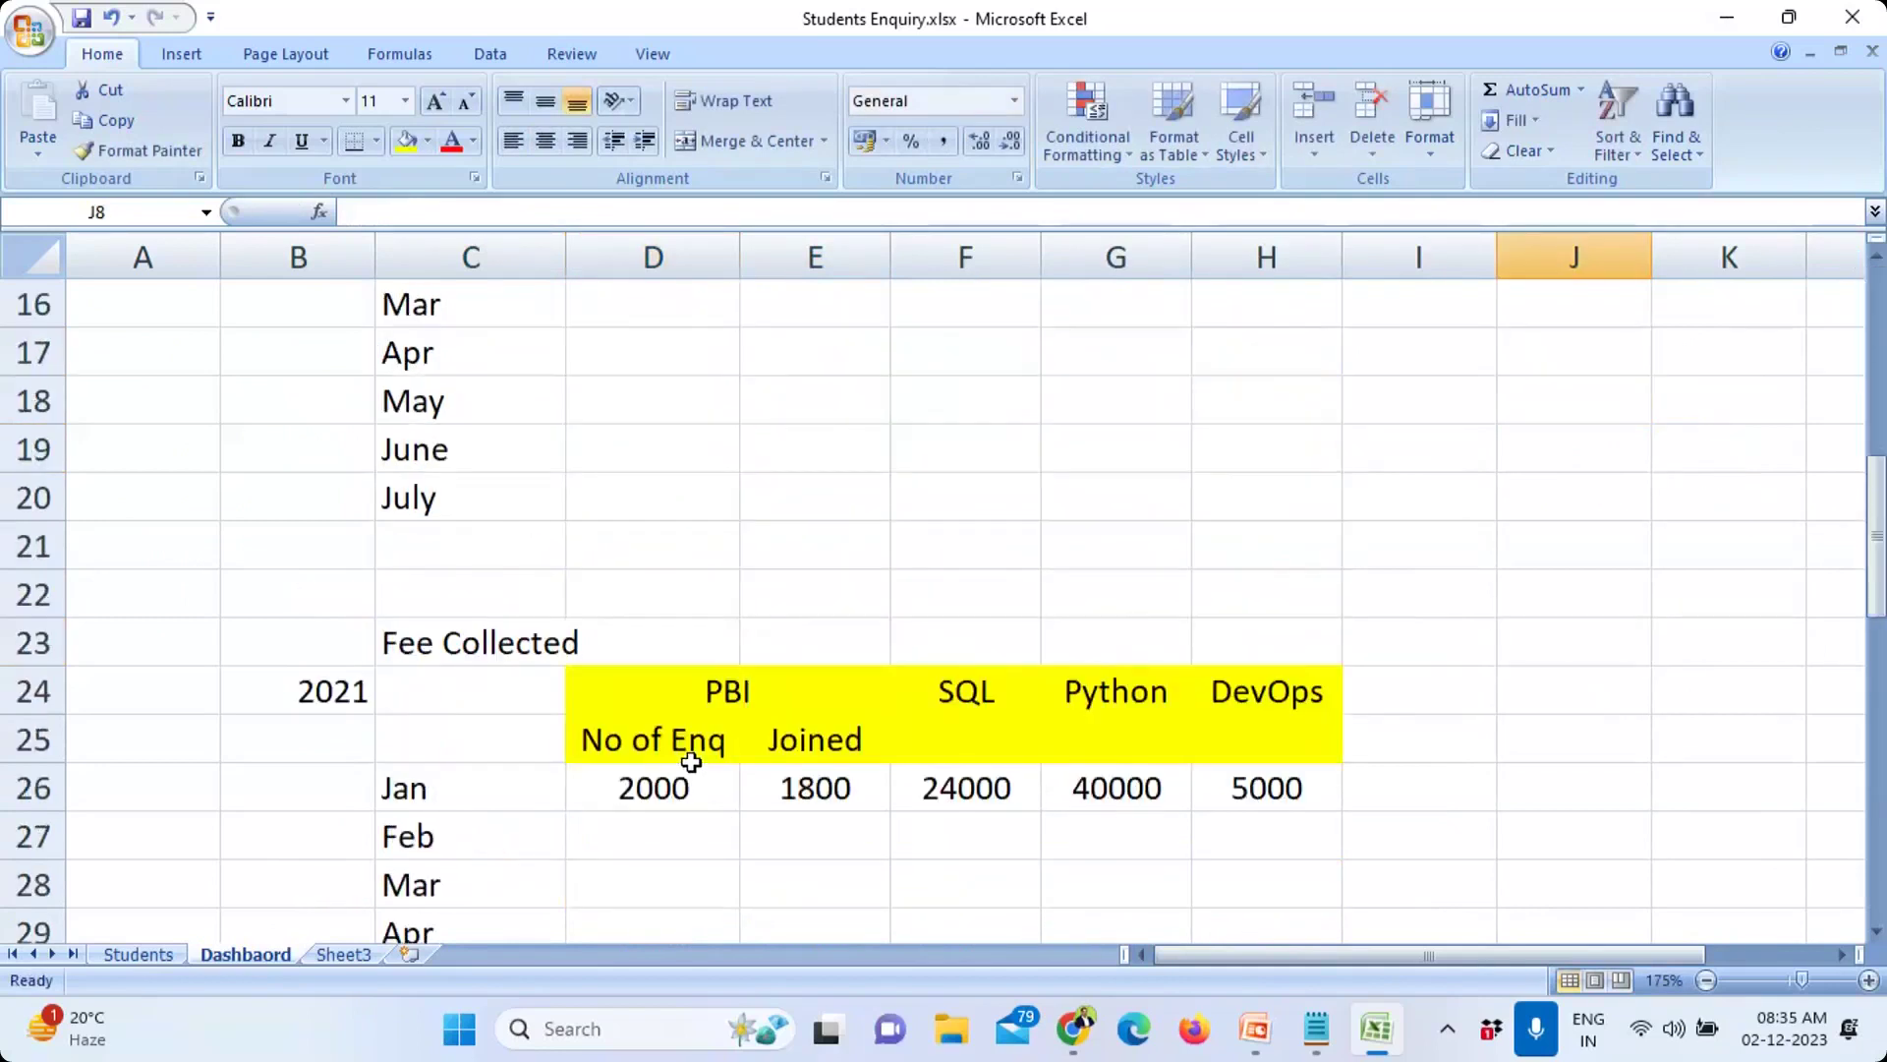
scroll(691, 763, "up", 5)
left_click_drag(484, 398, 653, 742)
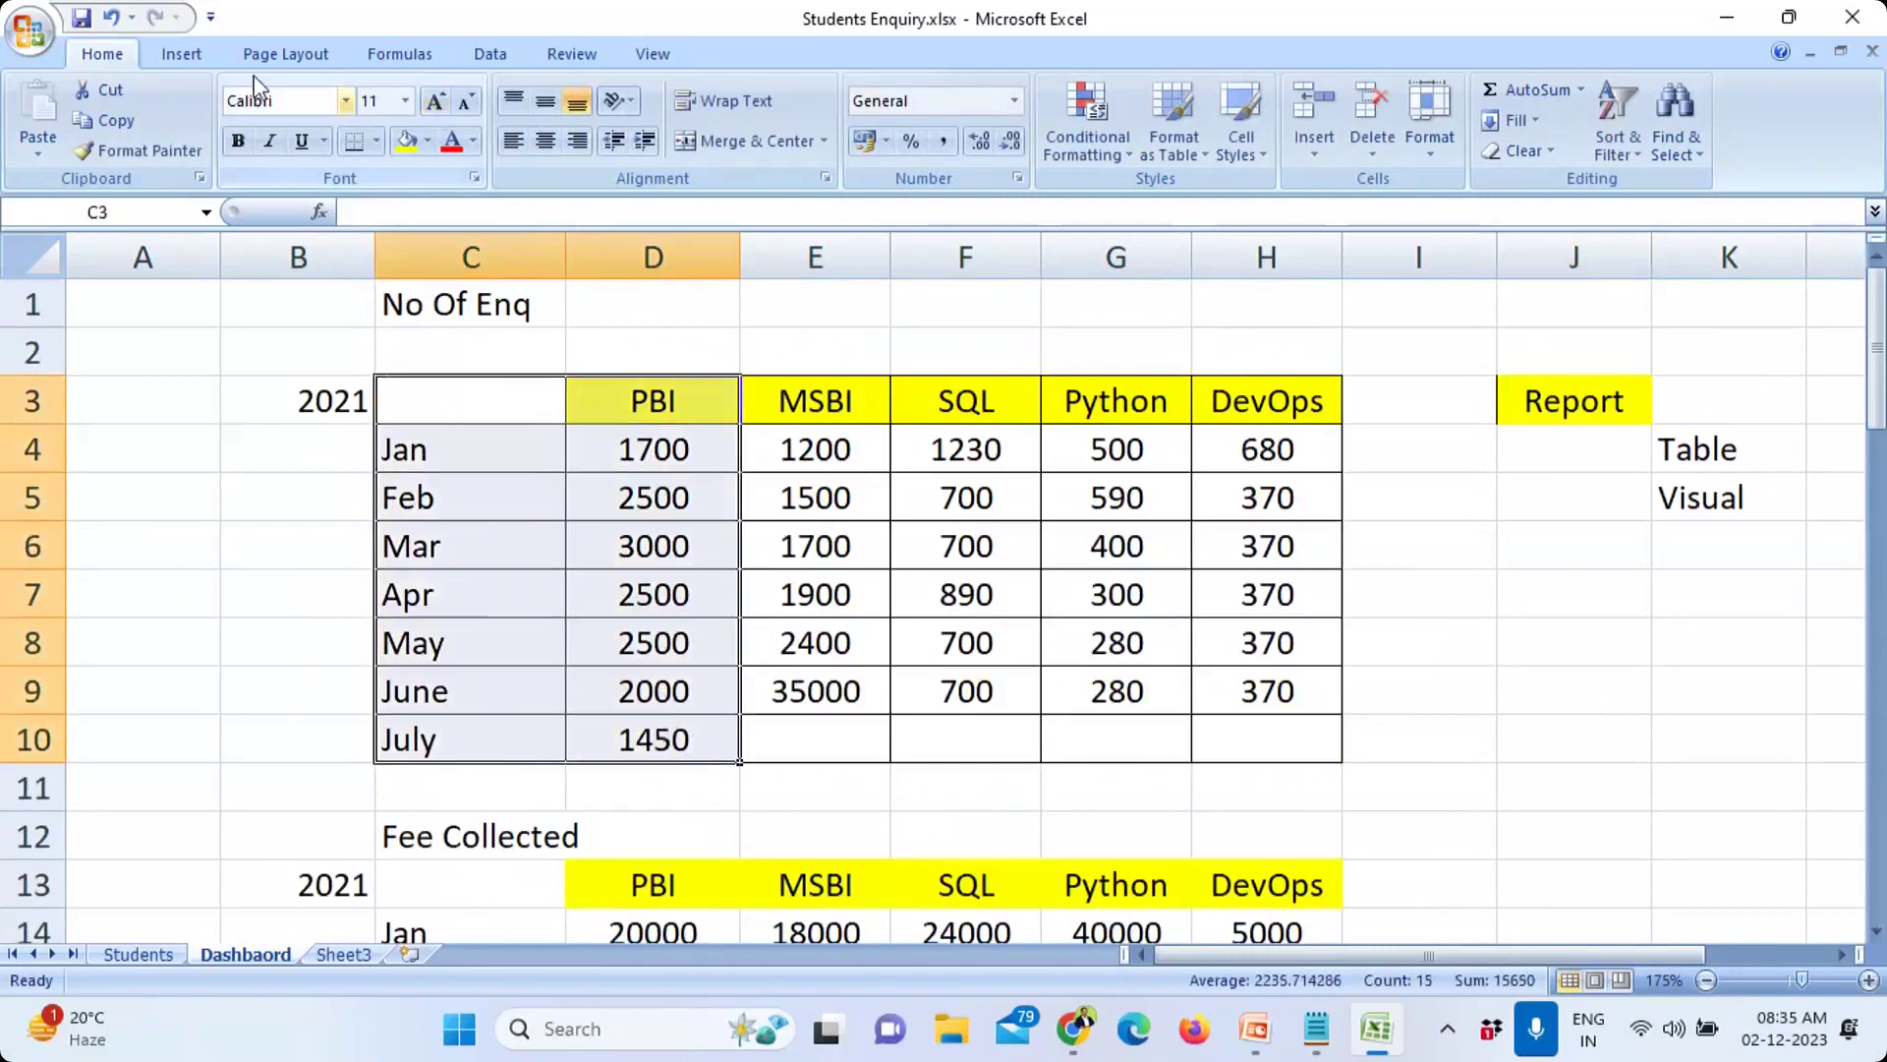
left_click(193, 51)
left_click(452, 139)
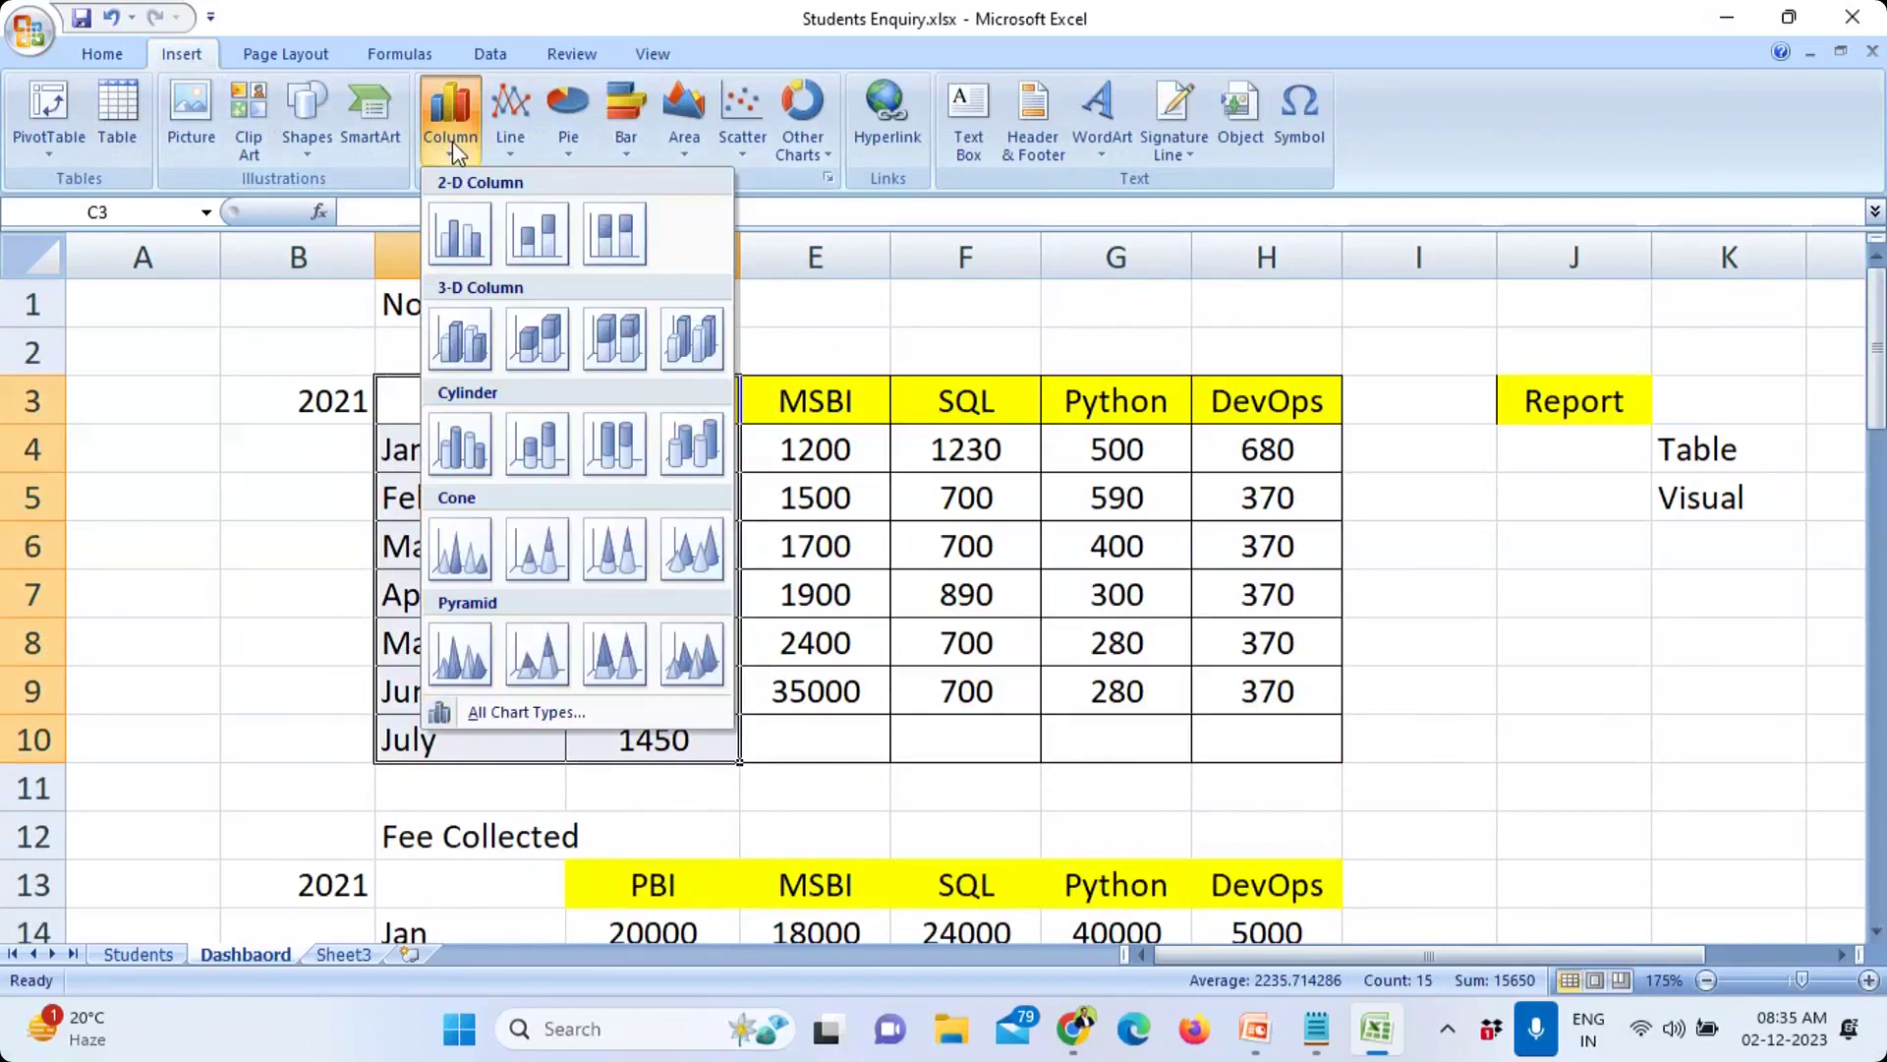
left_click(452, 352)
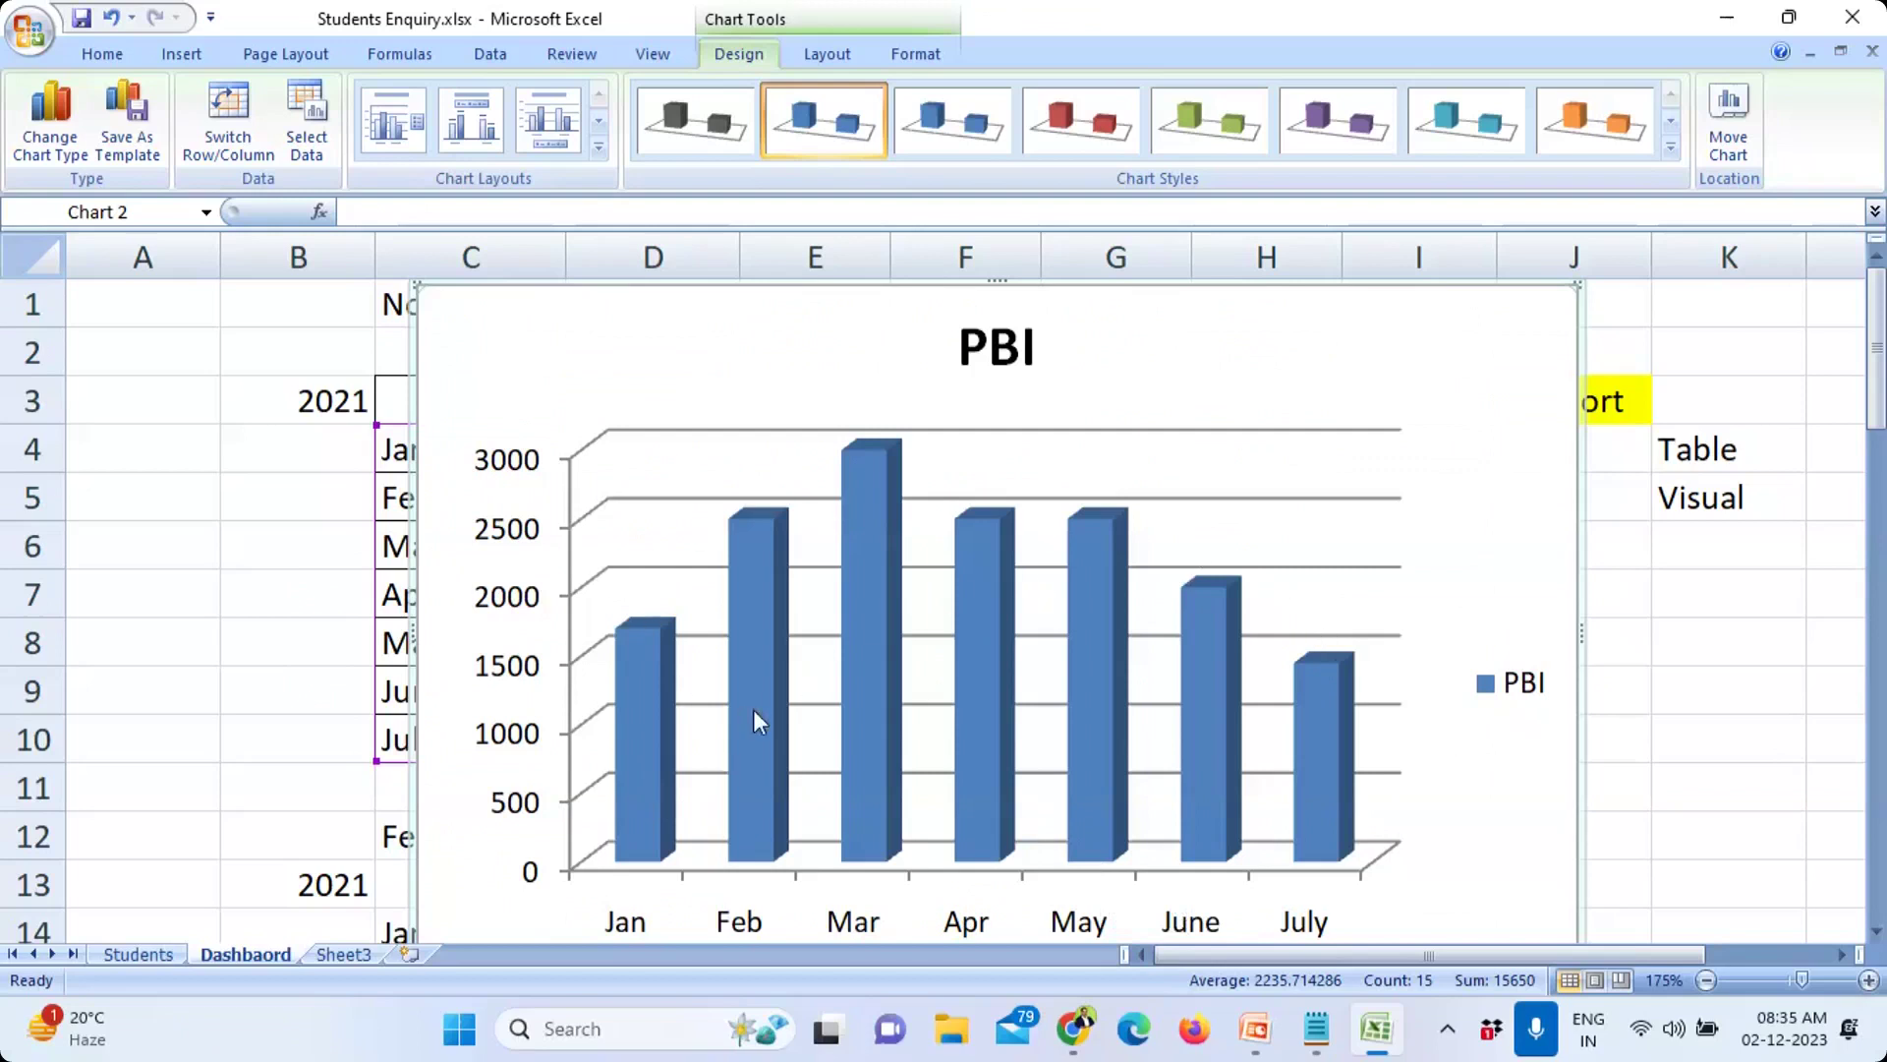
mouse_move(755, 722)
mouse_move(1313, 768)
key("Delete")
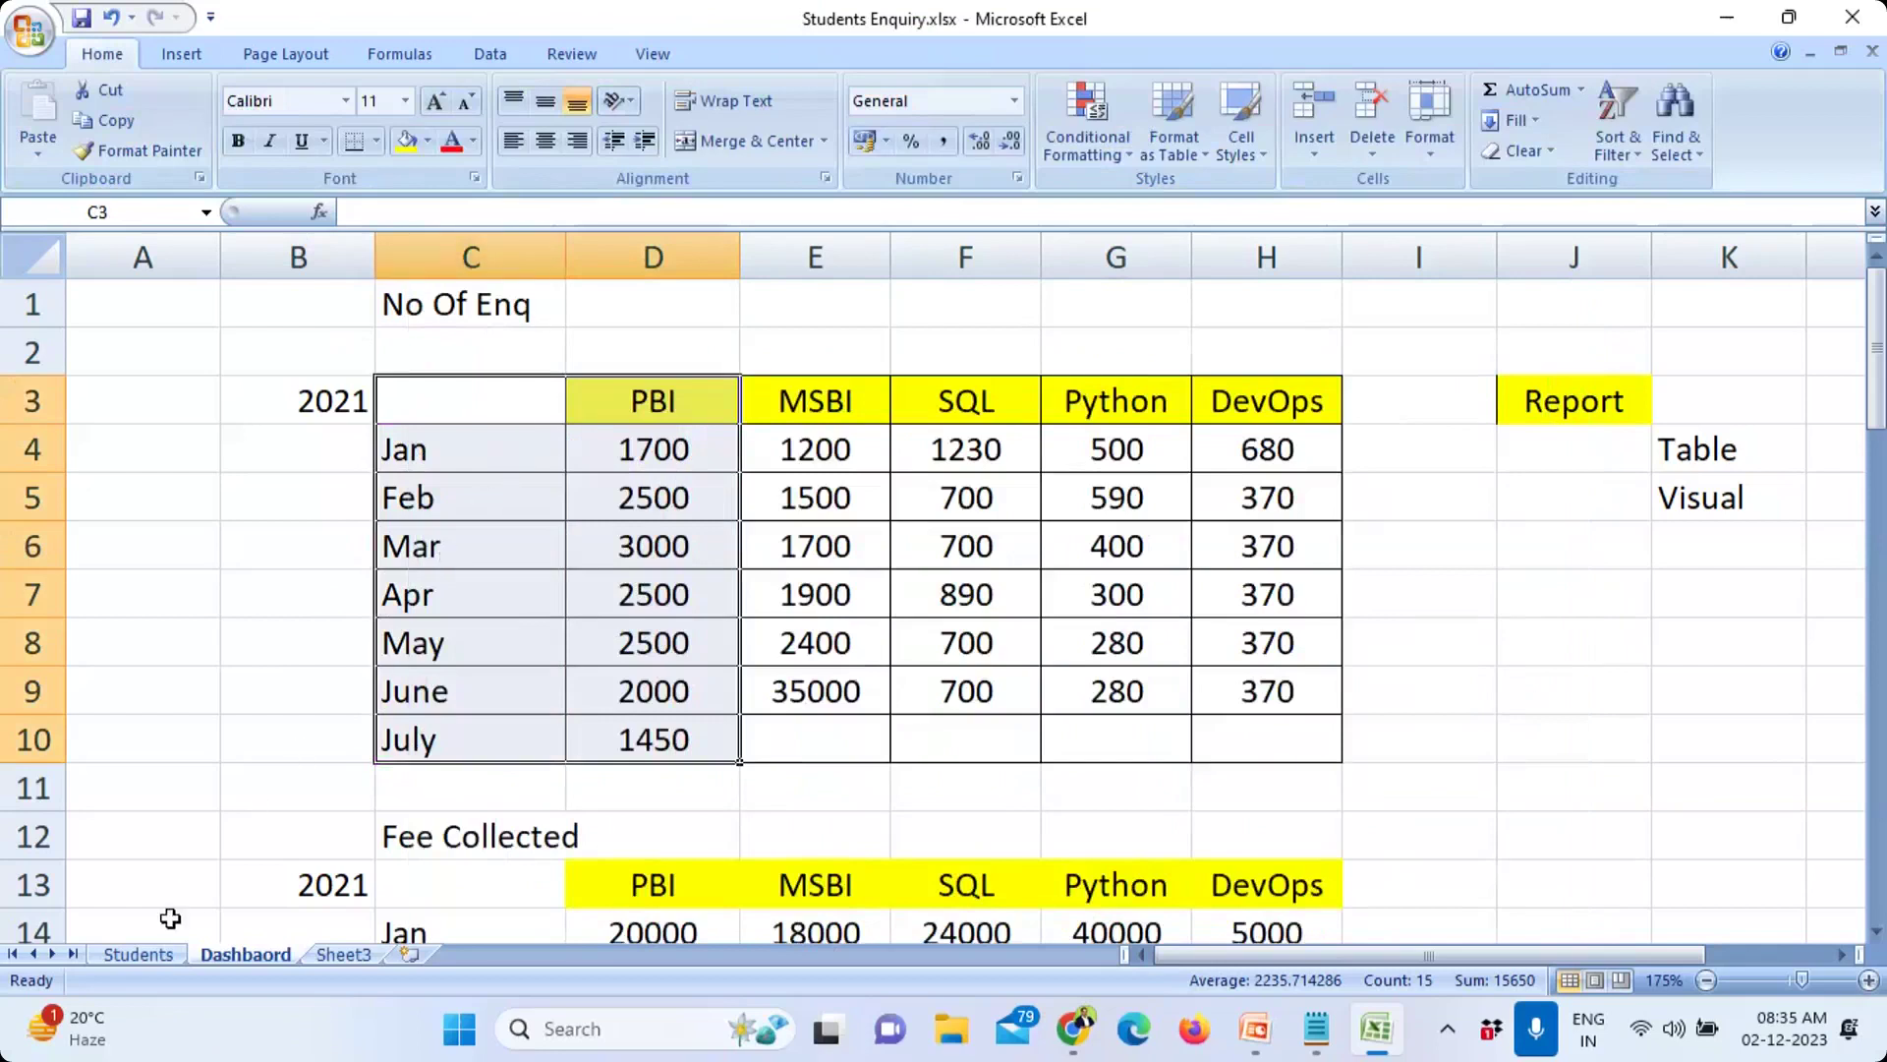
left_click(136, 954)
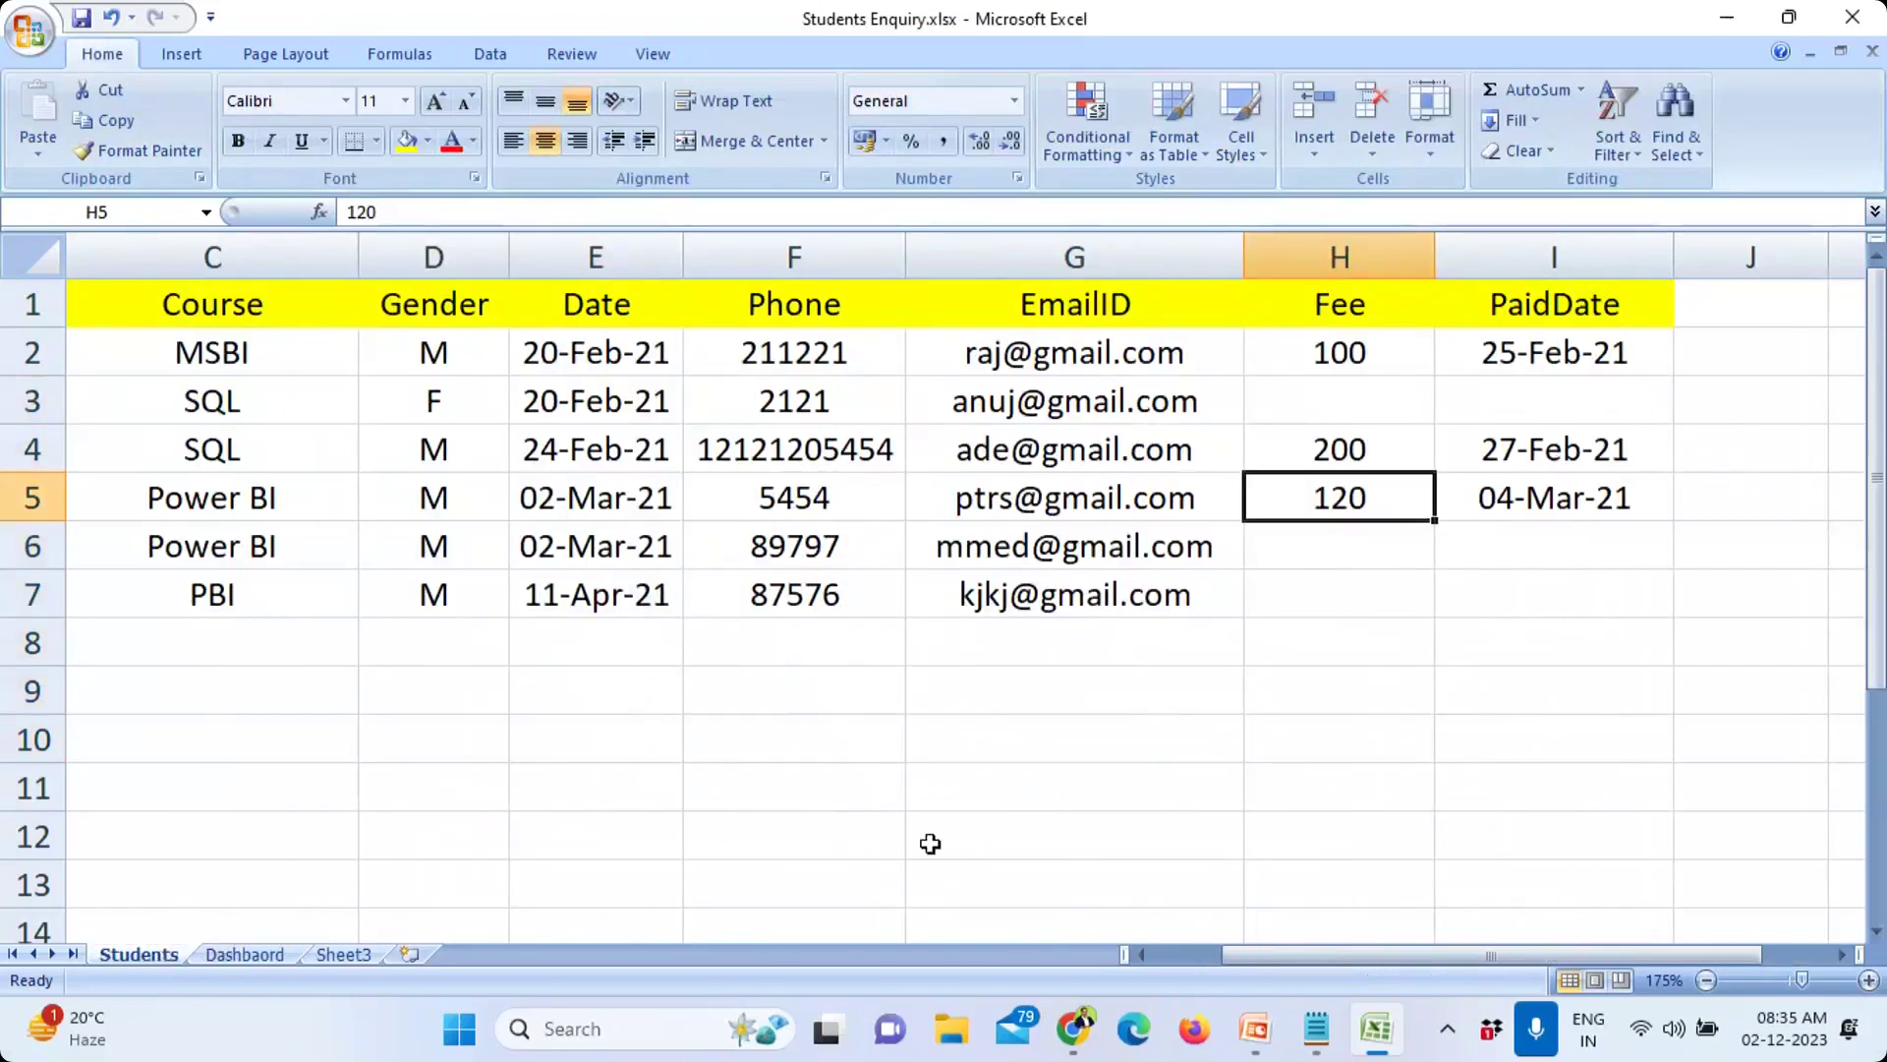
left_click(617, 767)
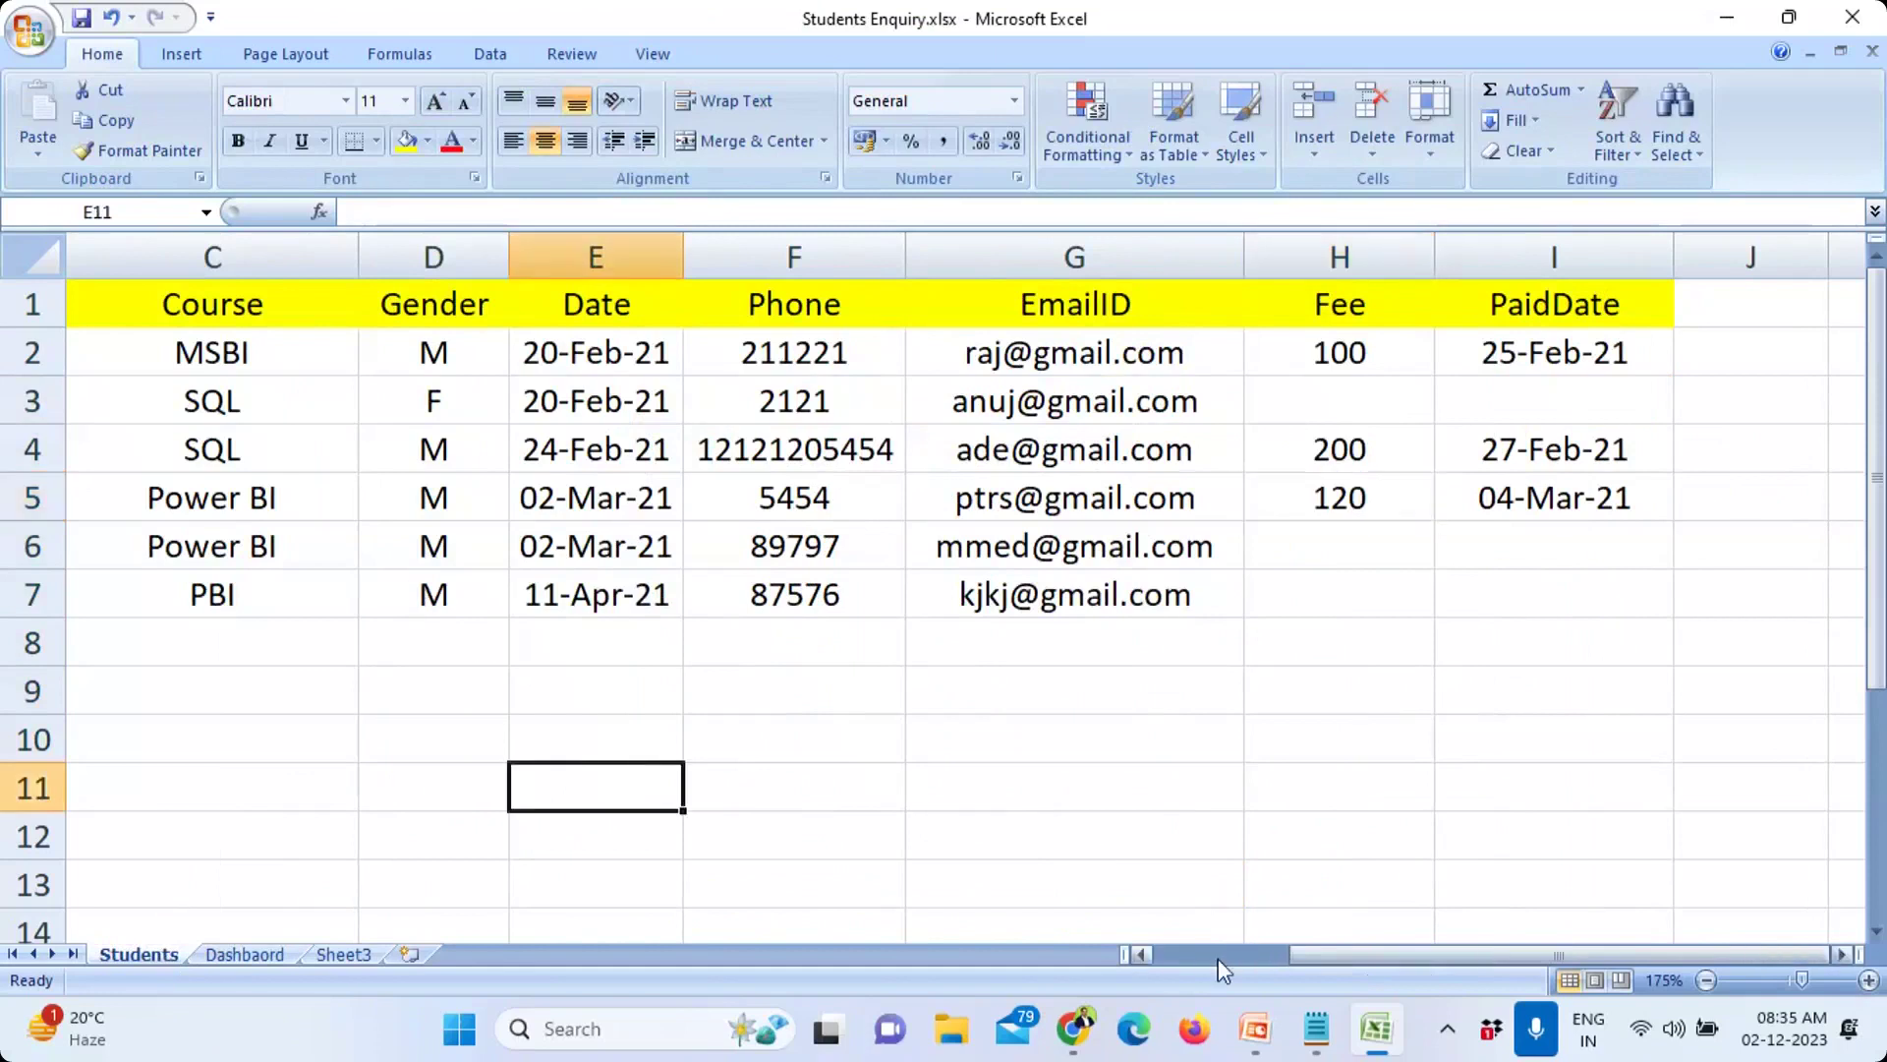
left_click(1218, 958)
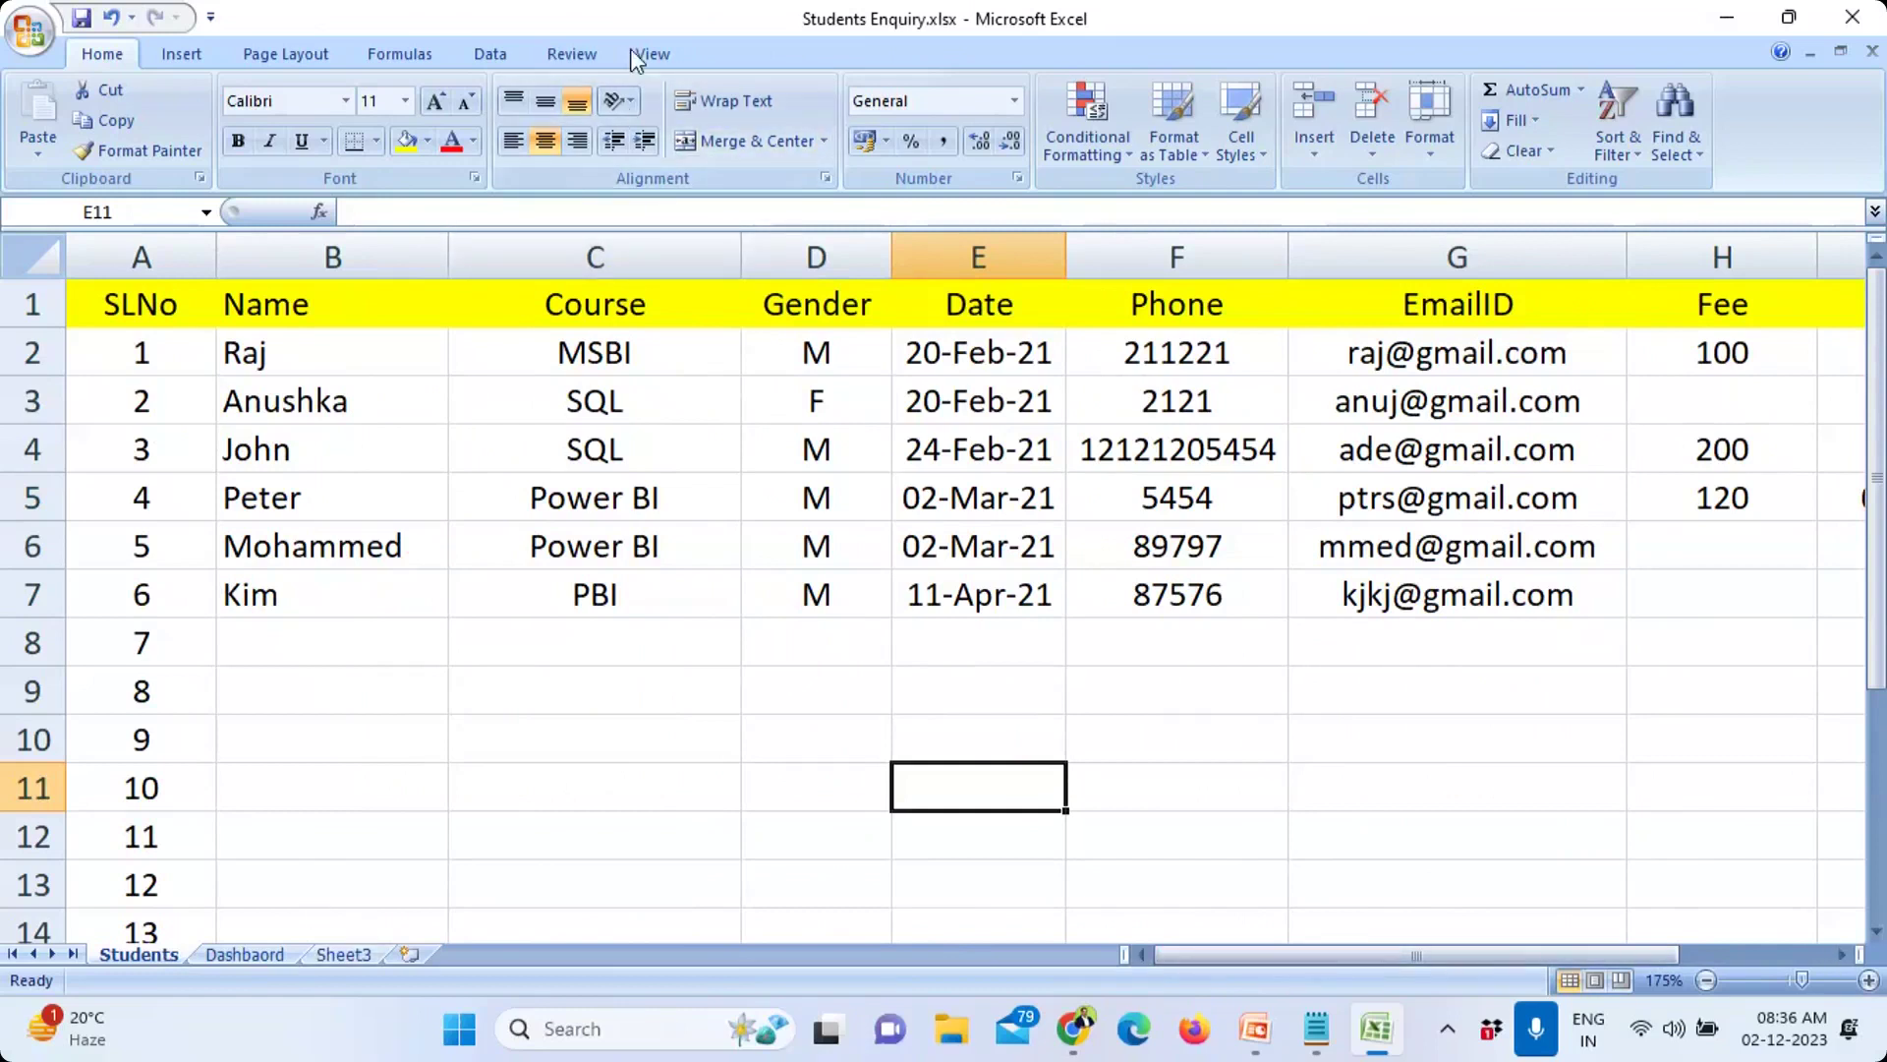
left_click(248, 956)
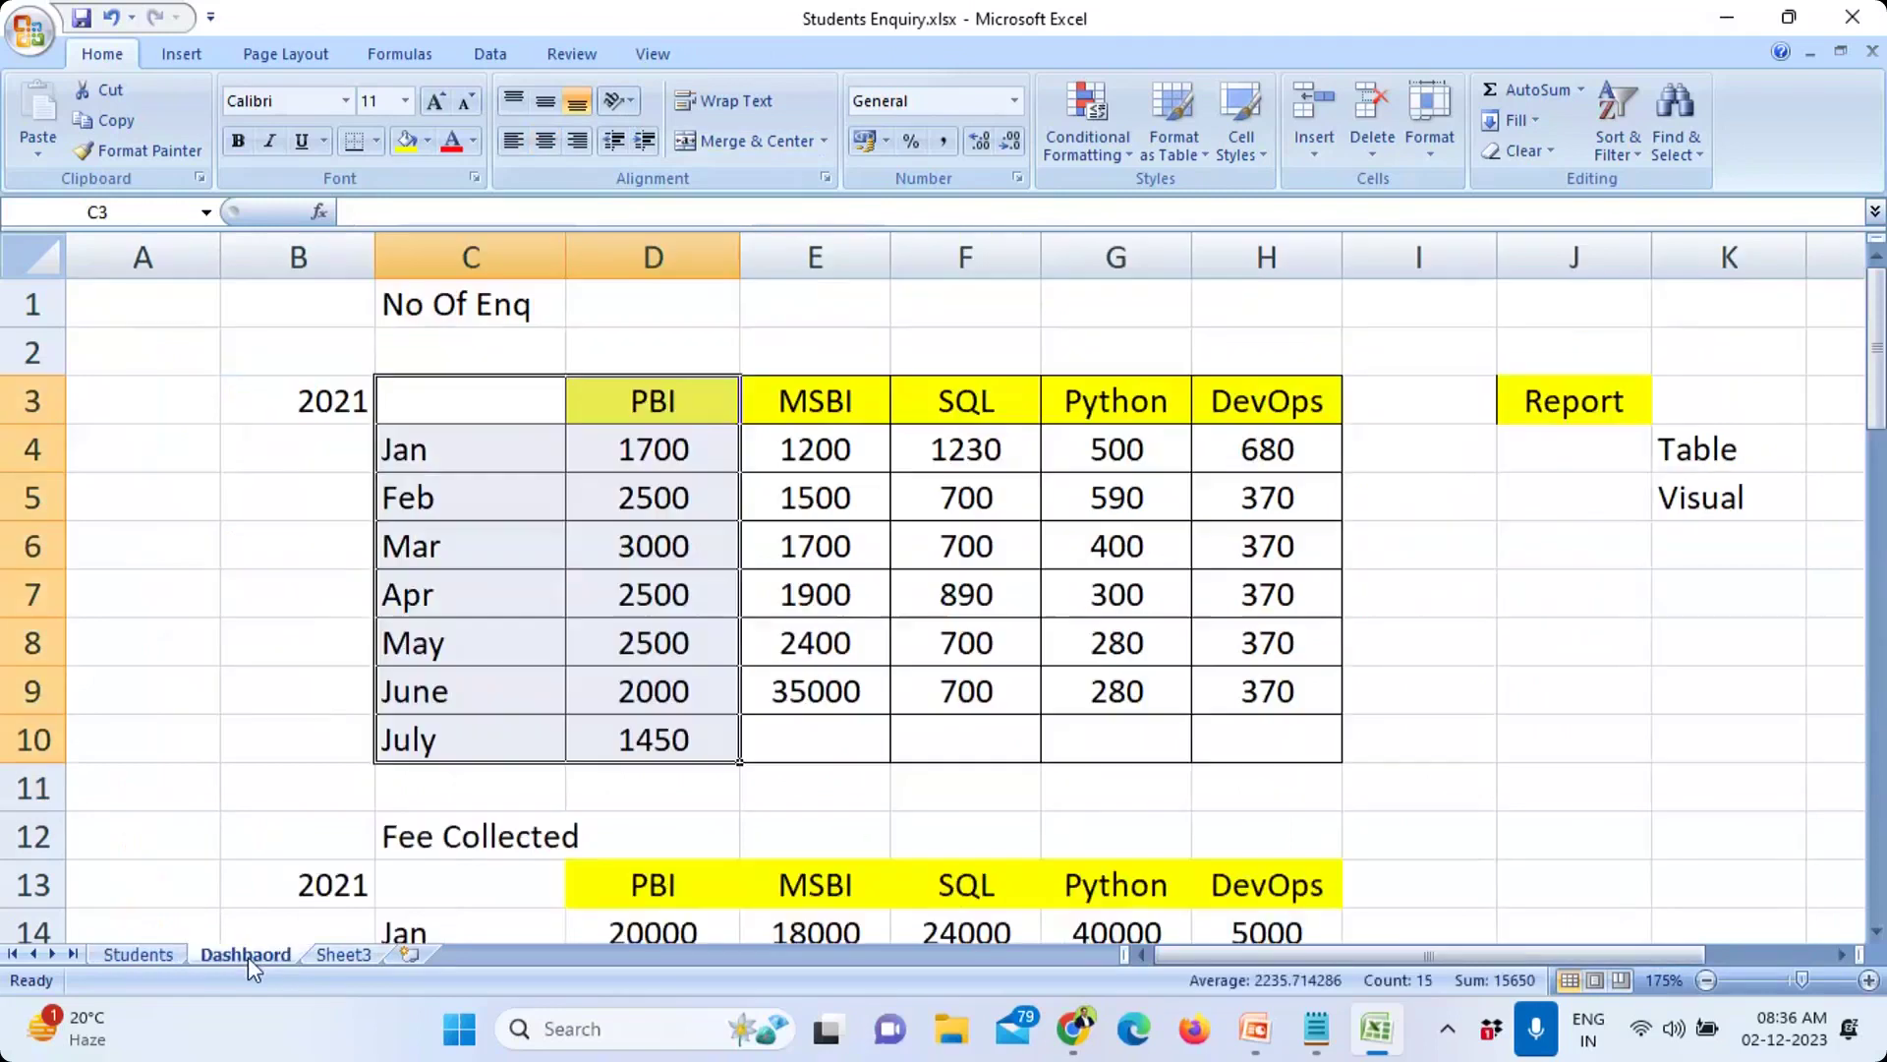
Step: Select the Dashboard's PBI counts from Jan through July (D4:D10)
left_click(265, 645)
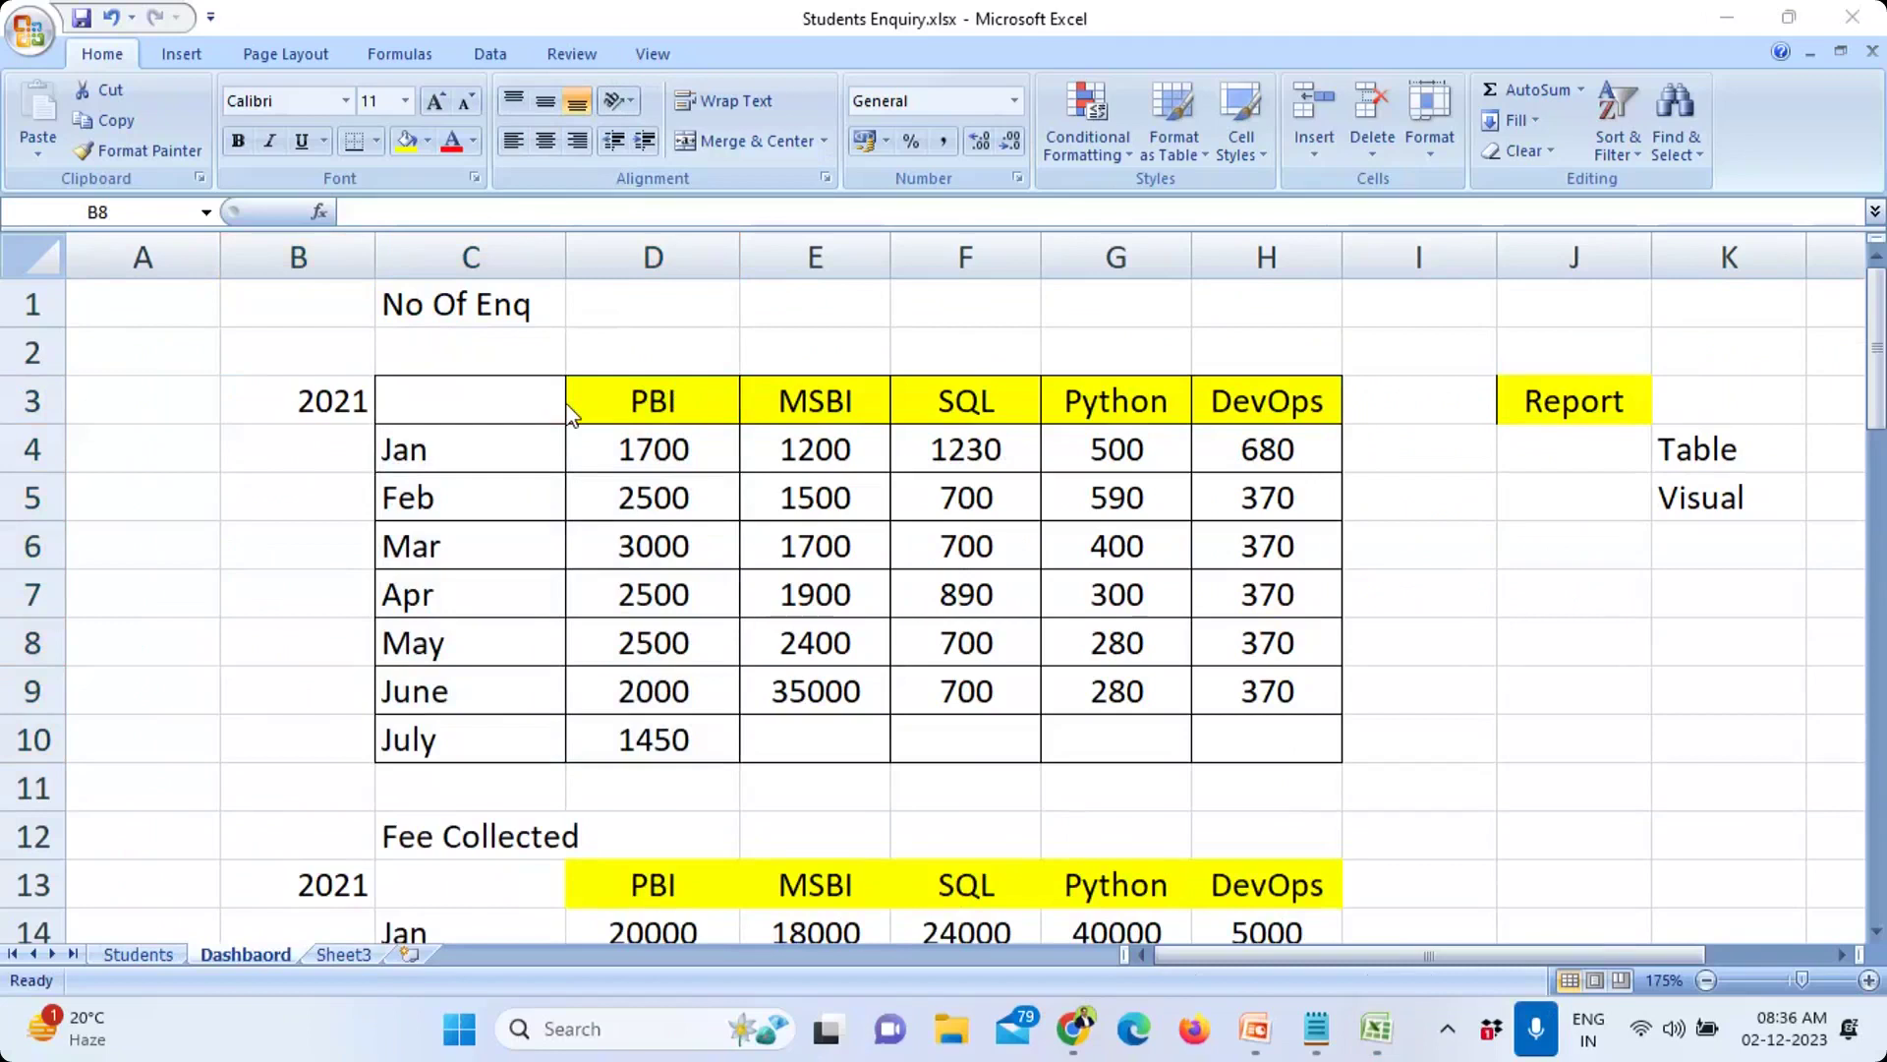
left_click(680, 451)
left_click(681, 496)
left_click(678, 451)
left_click(681, 489)
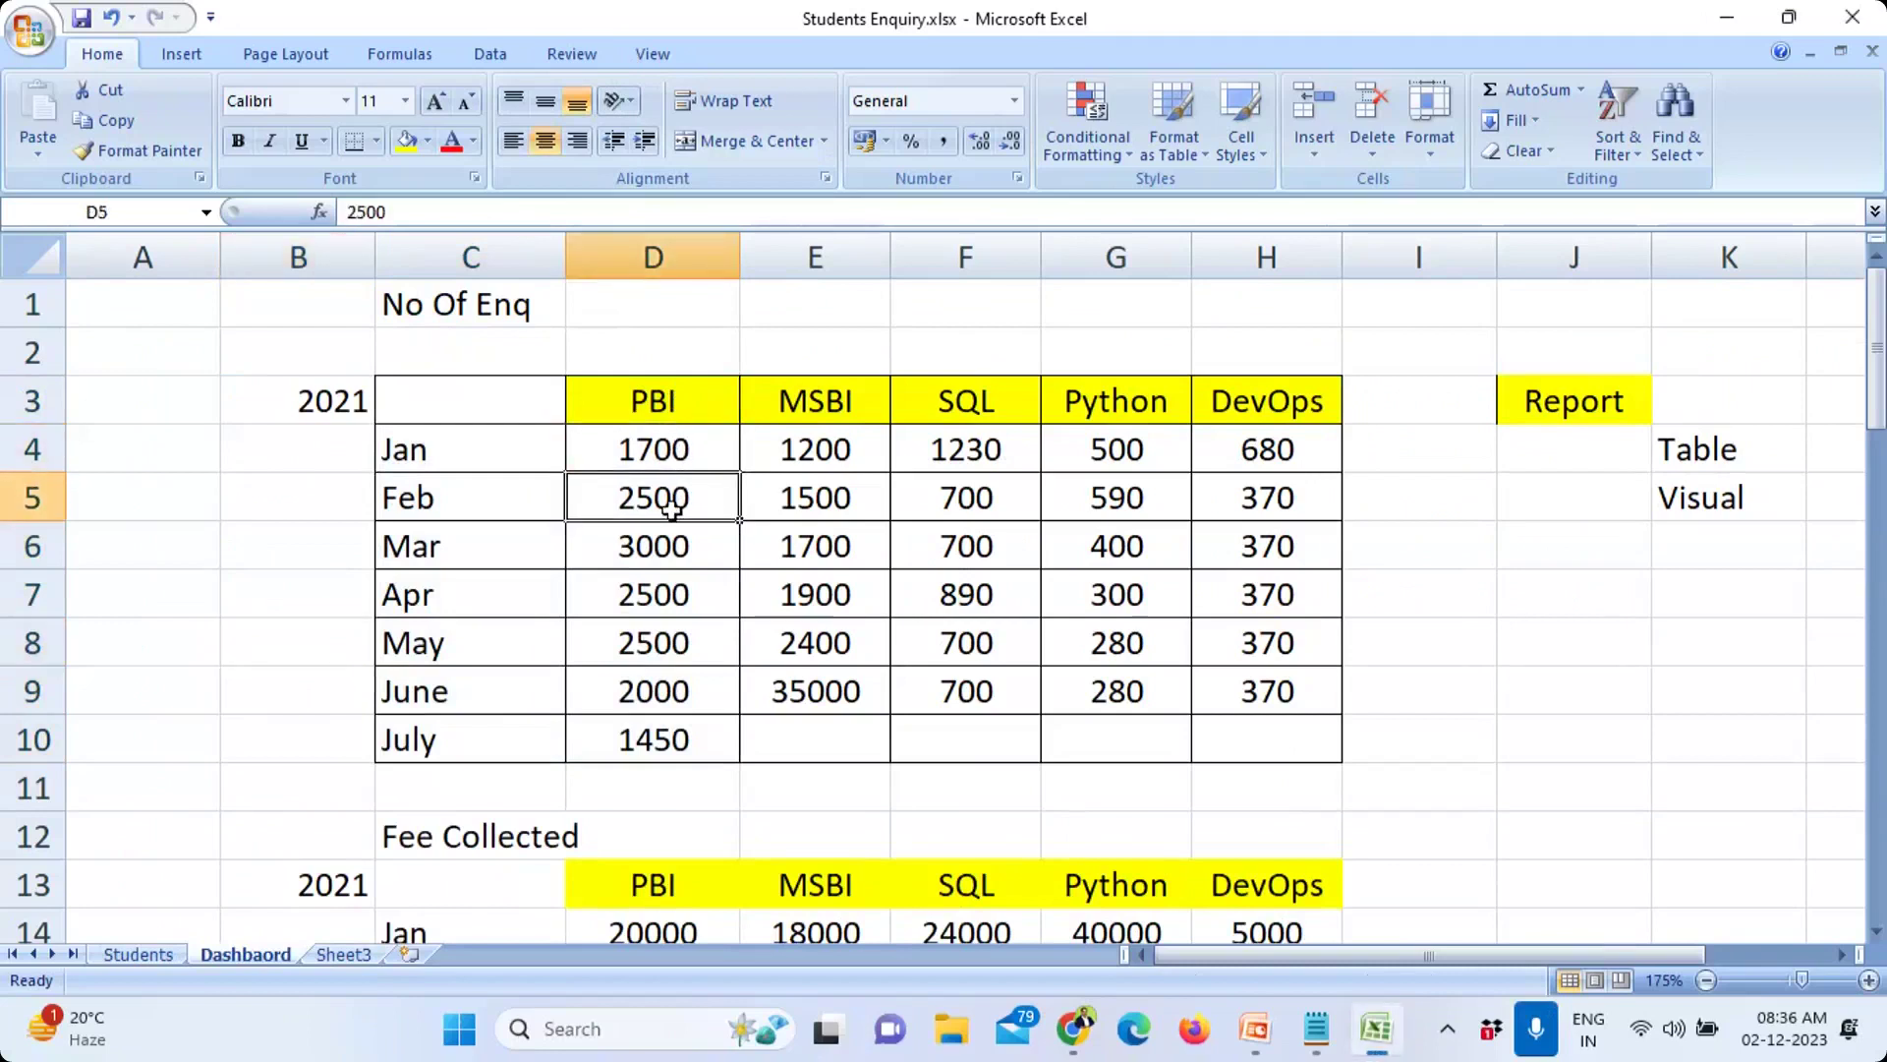
left_click(675, 540)
left_click_drag(688, 595, 711, 745)
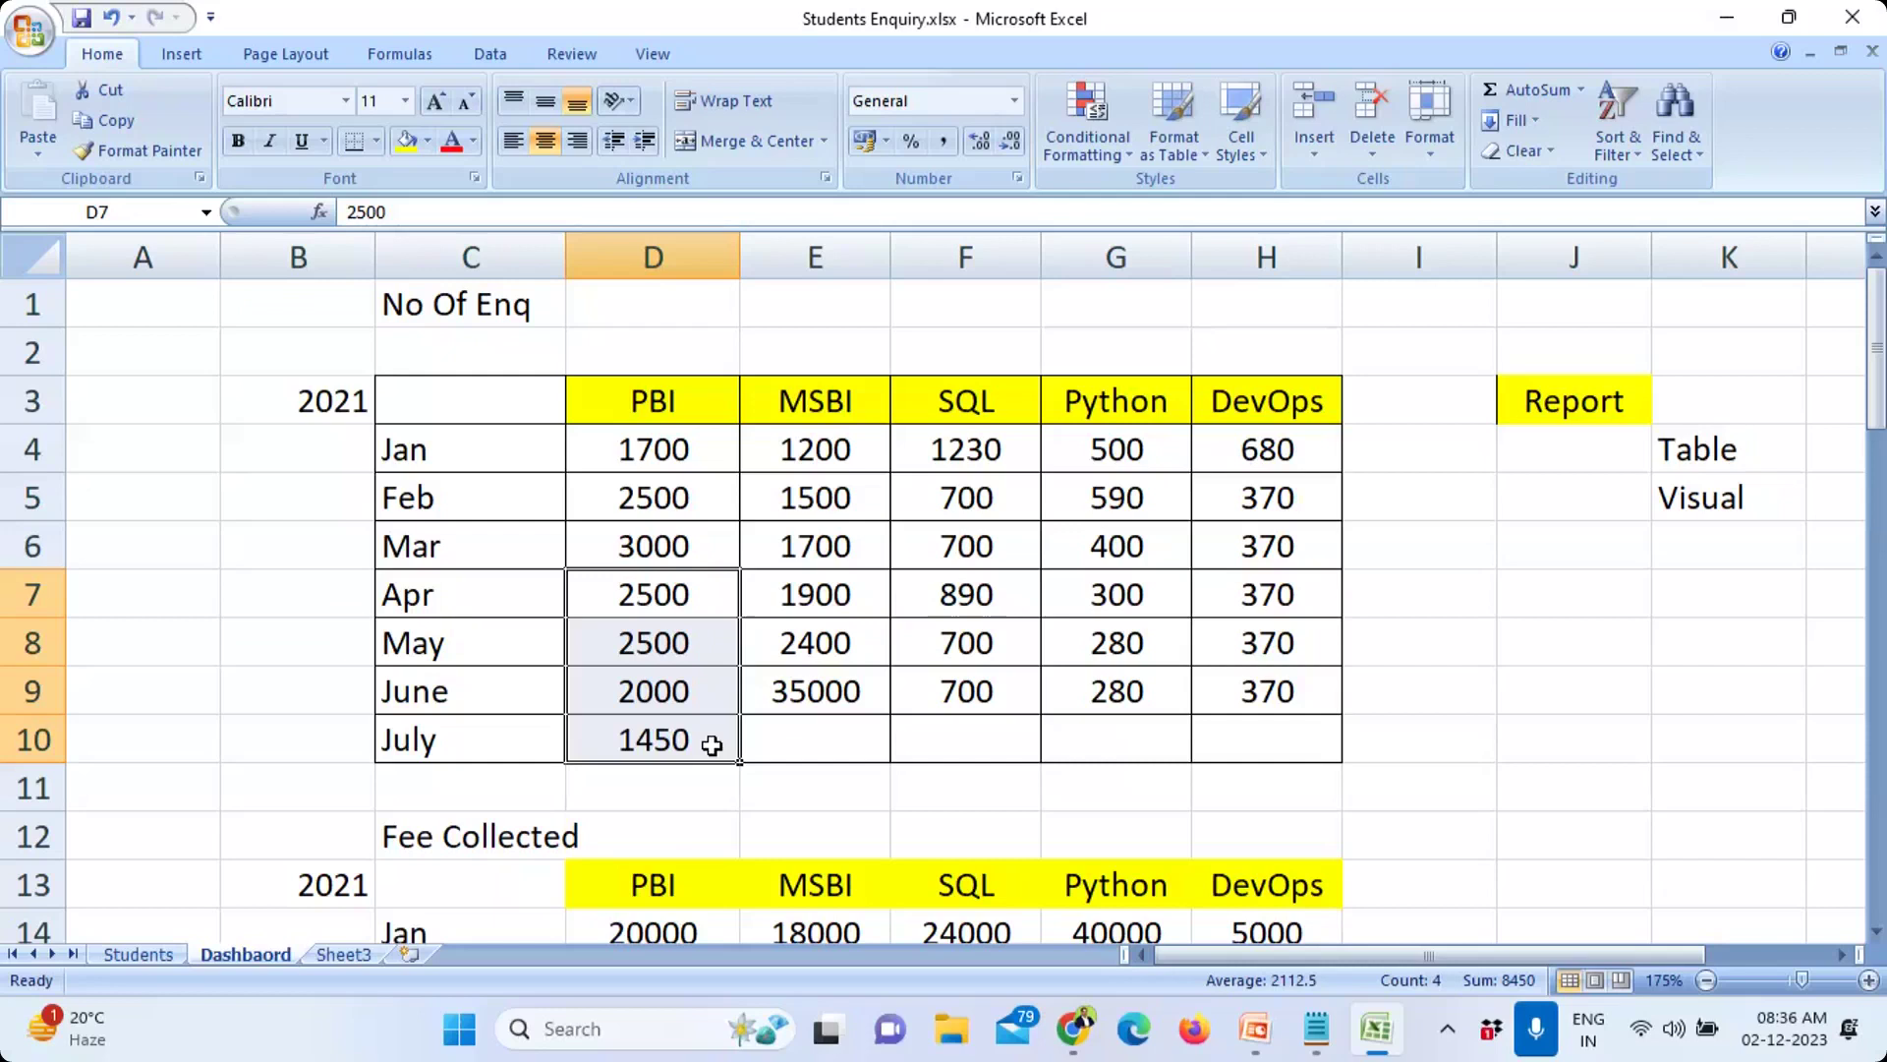
Step: Review the block of student records on the Students sheet, then return to Dashboard
left_click(146, 954)
left_click(281, 697)
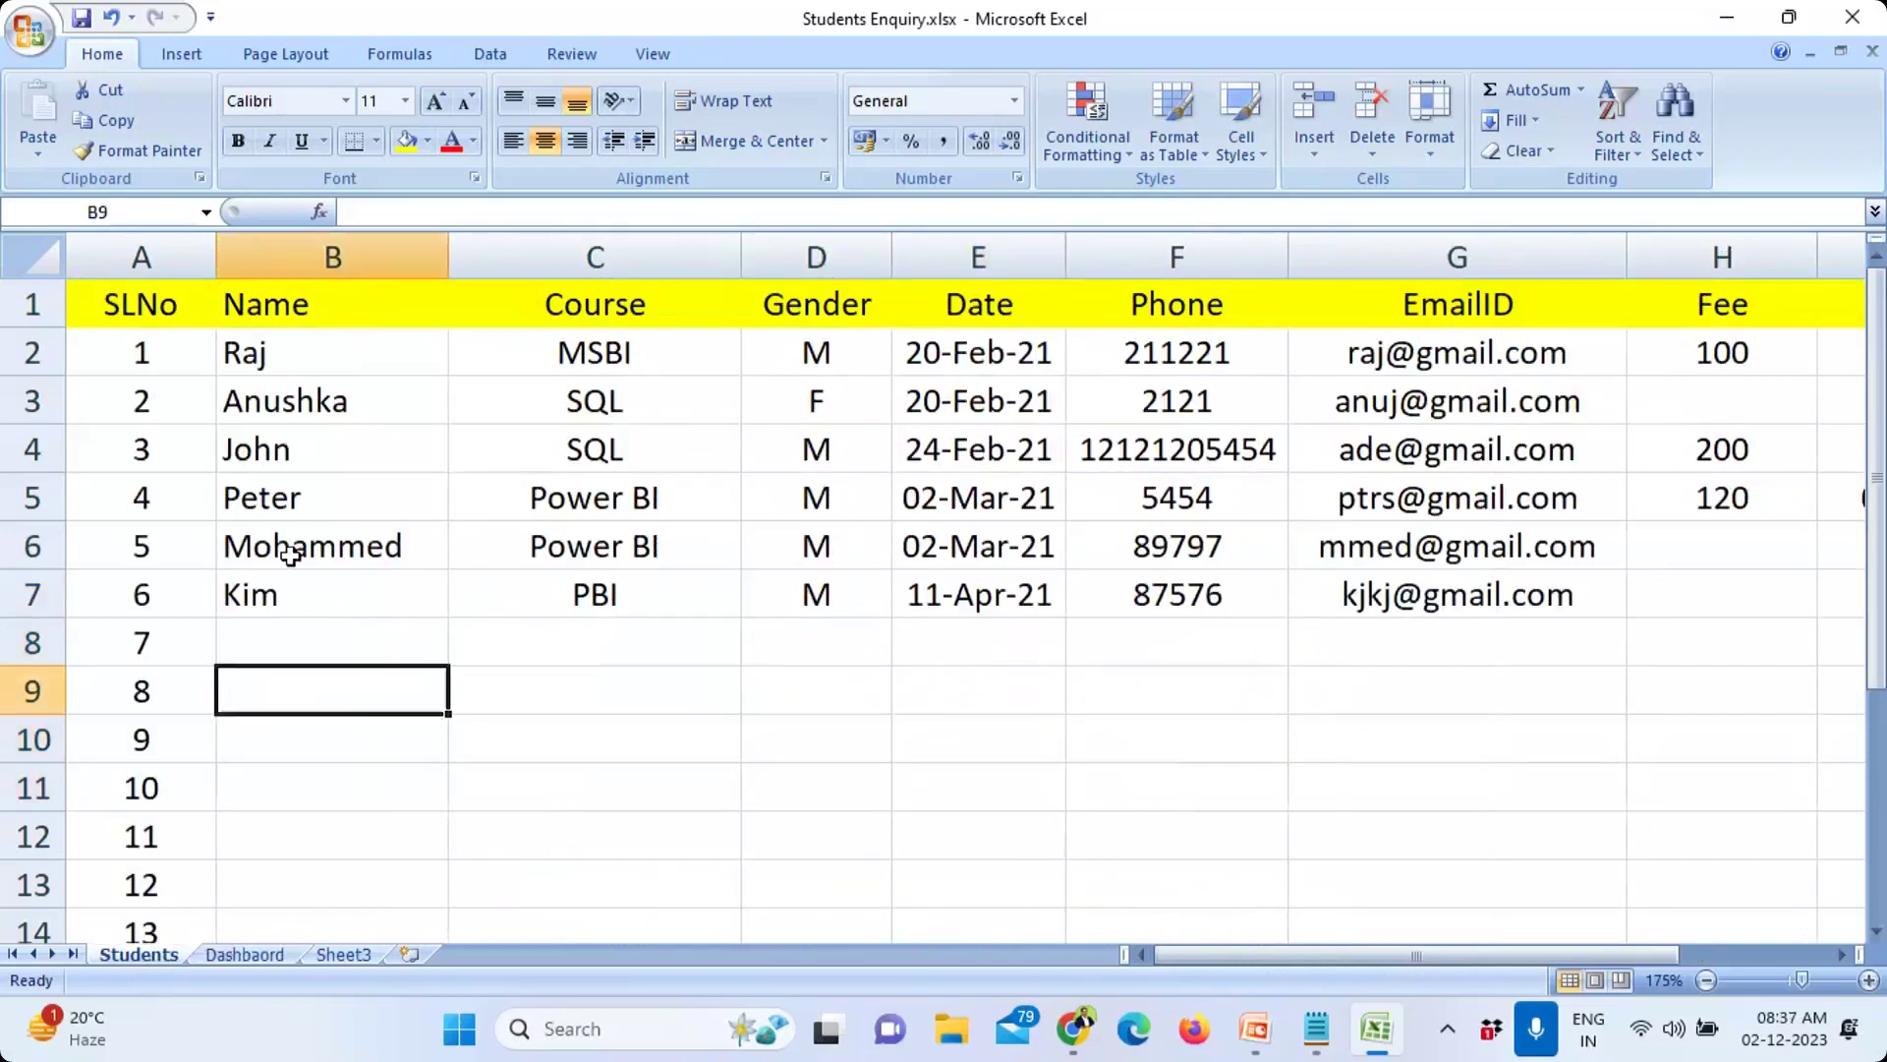
left_click_drag(285, 354, 1645, 614)
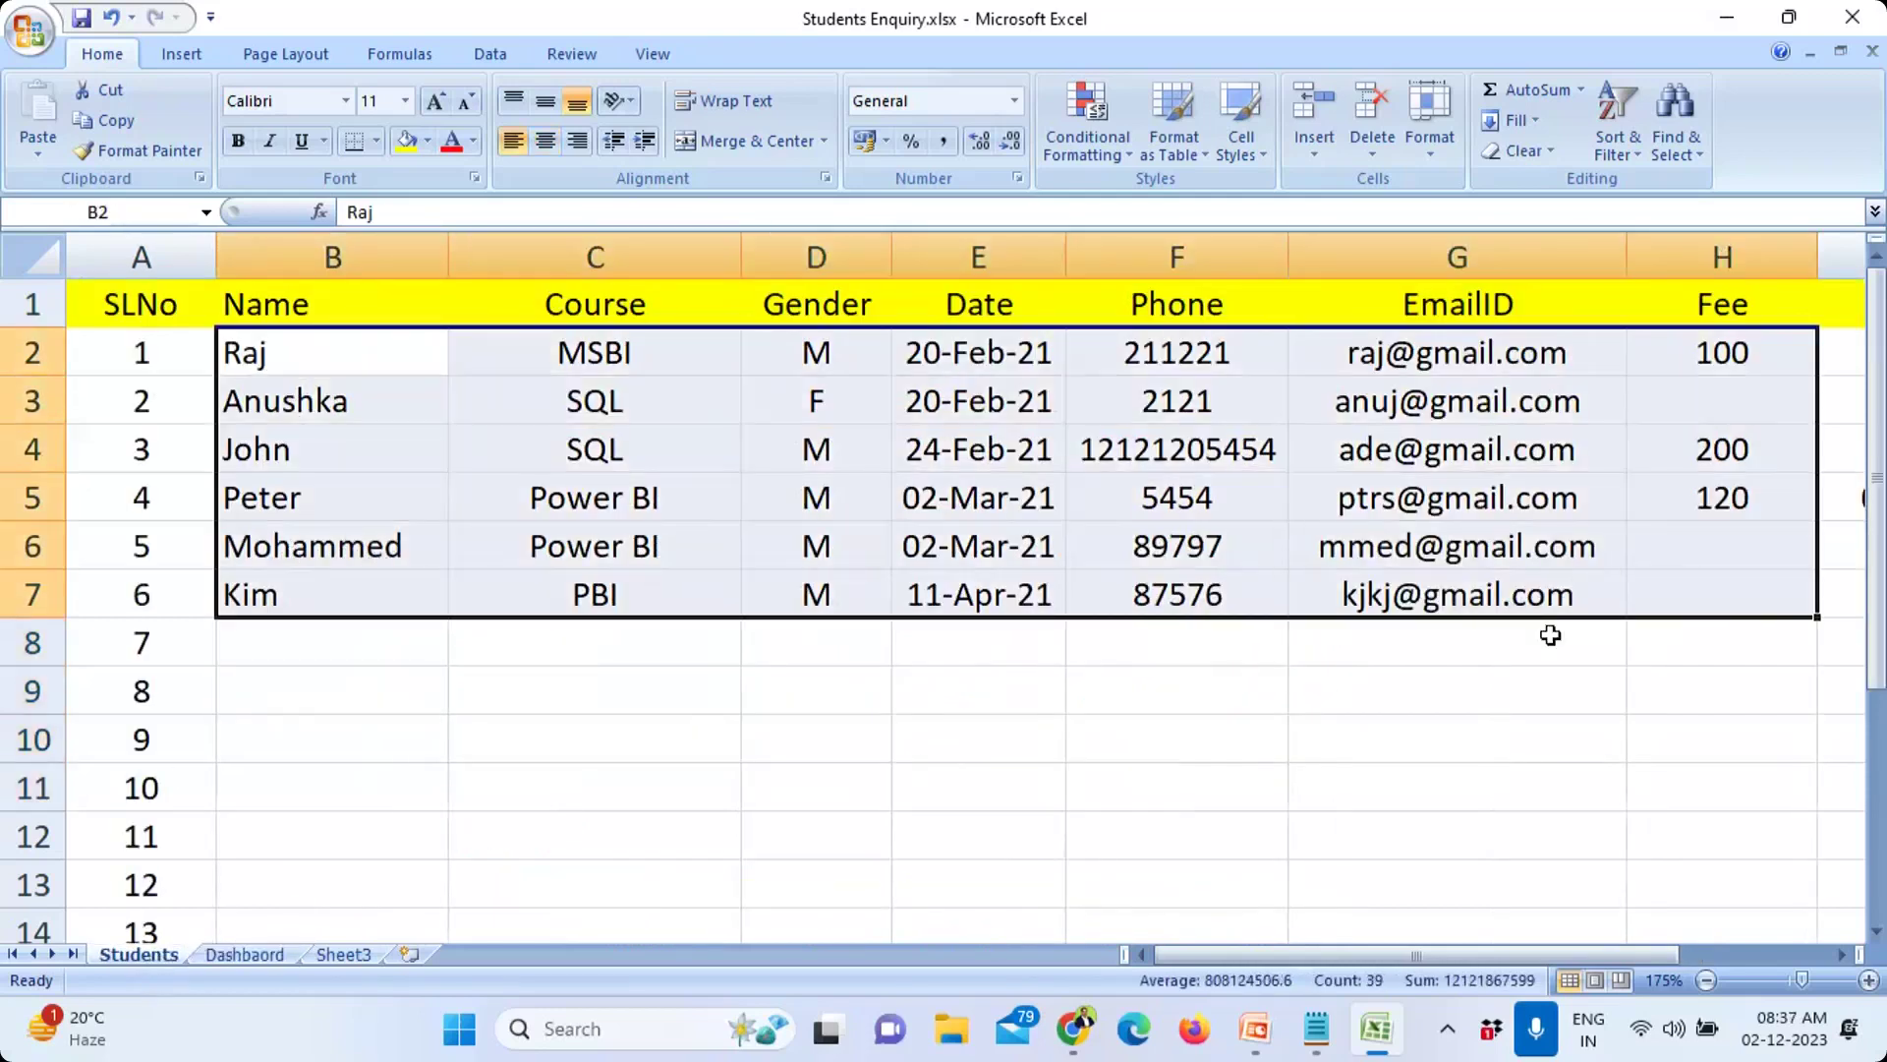
left_click(236, 955)
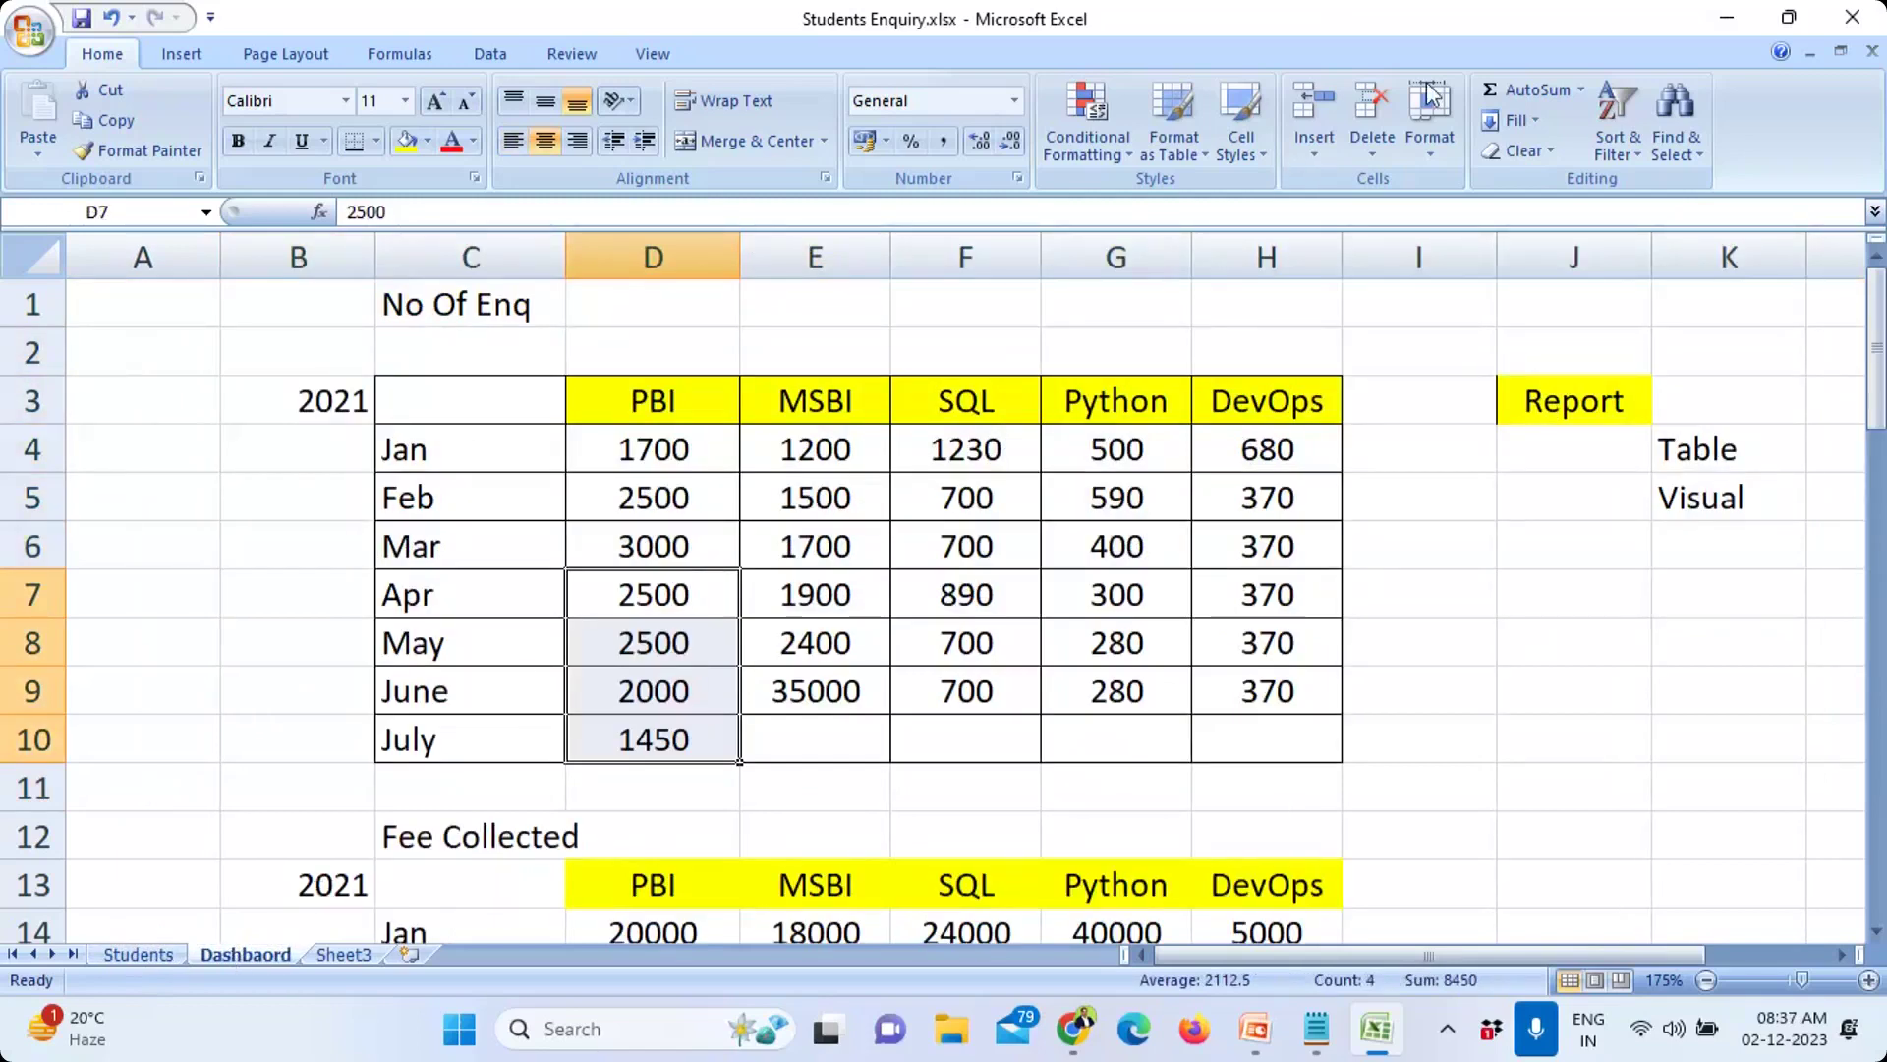
Step: Minimise Excel to bring the Notepad notes forward and select part of the MB line
left_click(1730, 20)
left_click(824, 451)
left_click_drag(824, 452, 1262, 455)
Step: Paste a copy of the line 'Data --- MB (1000s) -- Excel (Store + Process)' onto the empty line beneath it
left_click(978, 504)
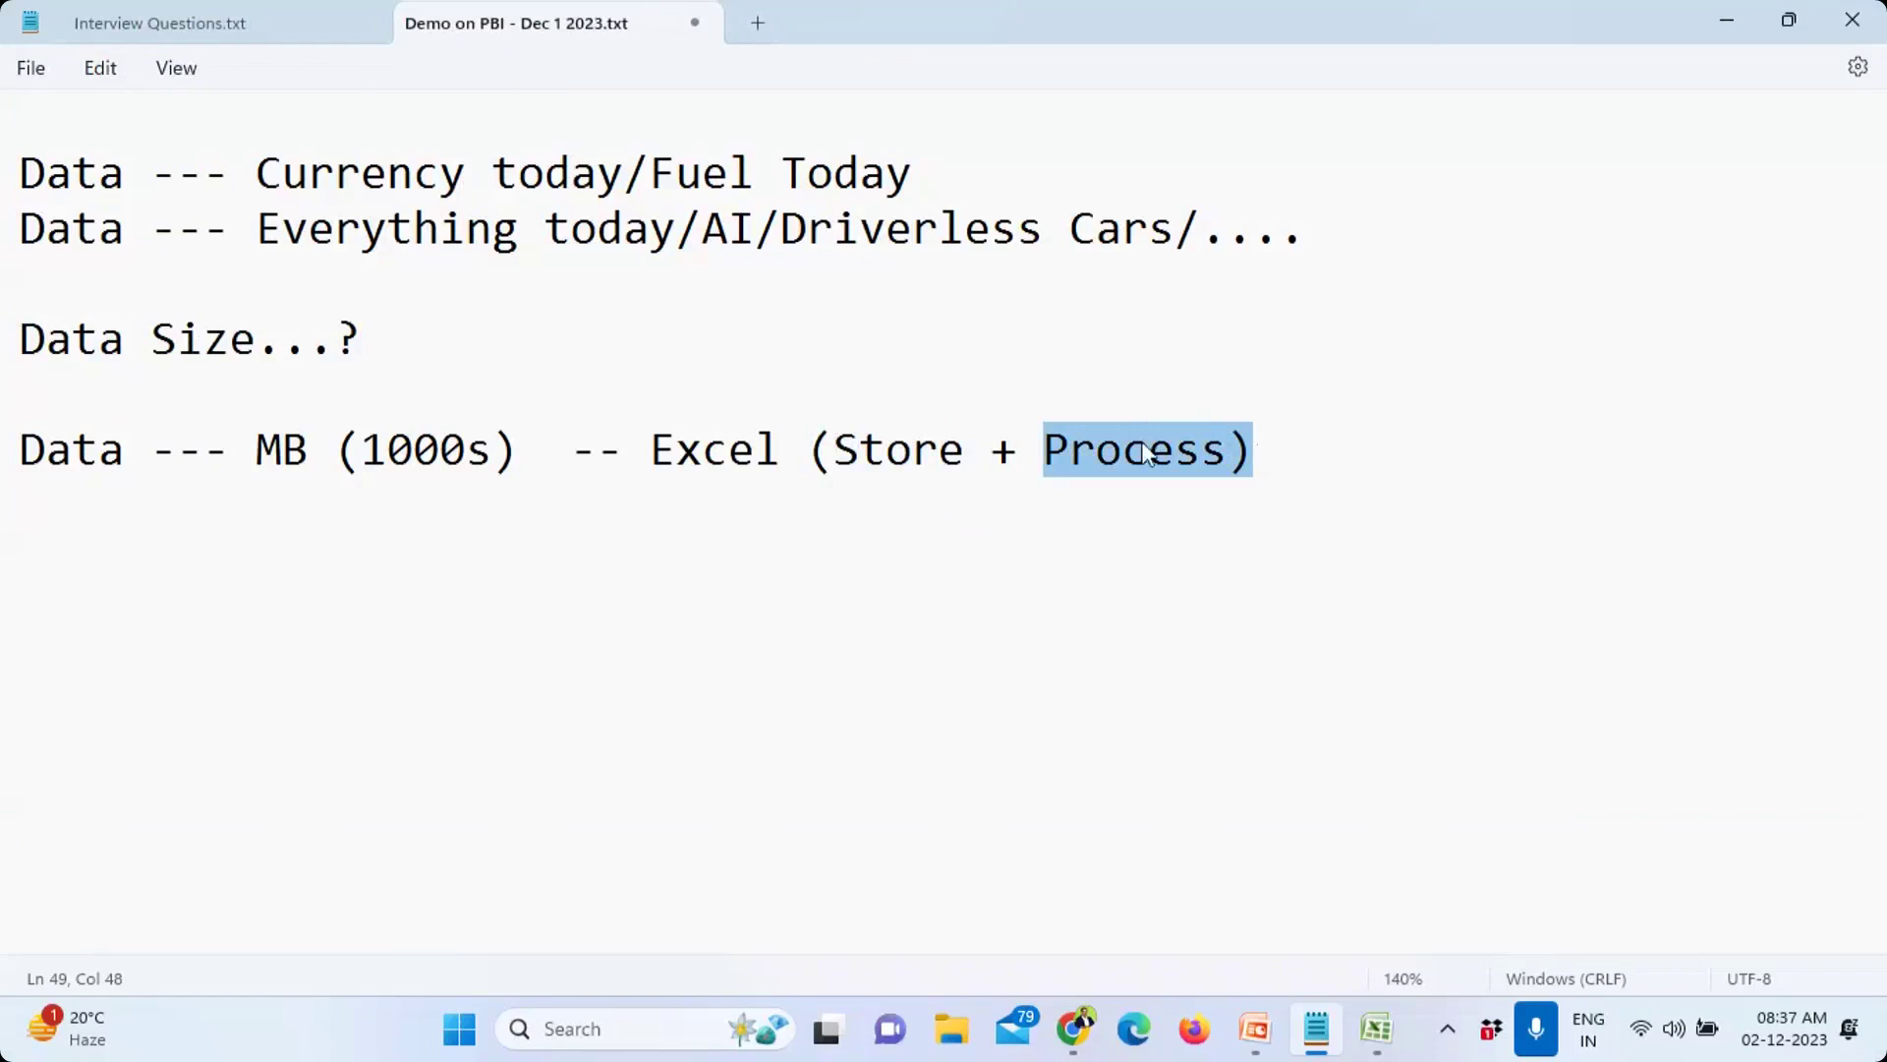
triple_click(119, 449)
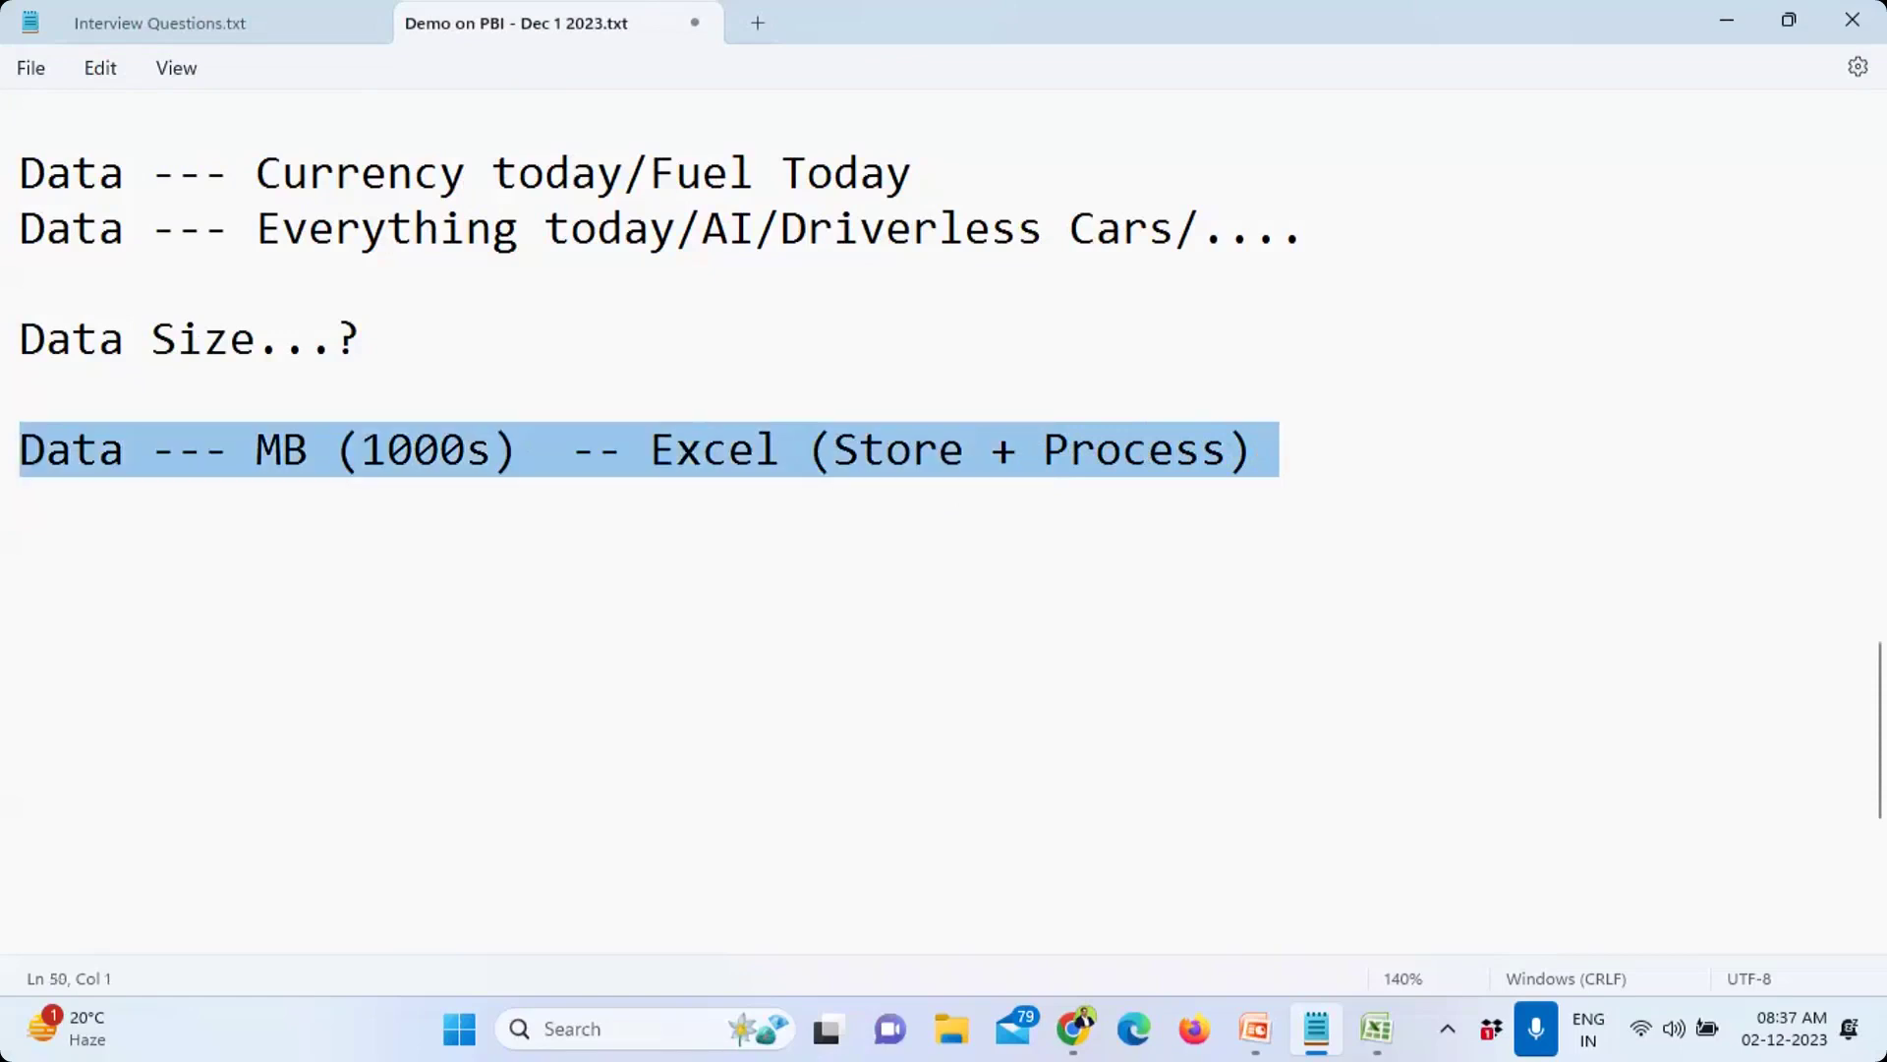
left_click(44, 511)
type("Data --- MB (1000s)  -- Excel (Store + Process)")
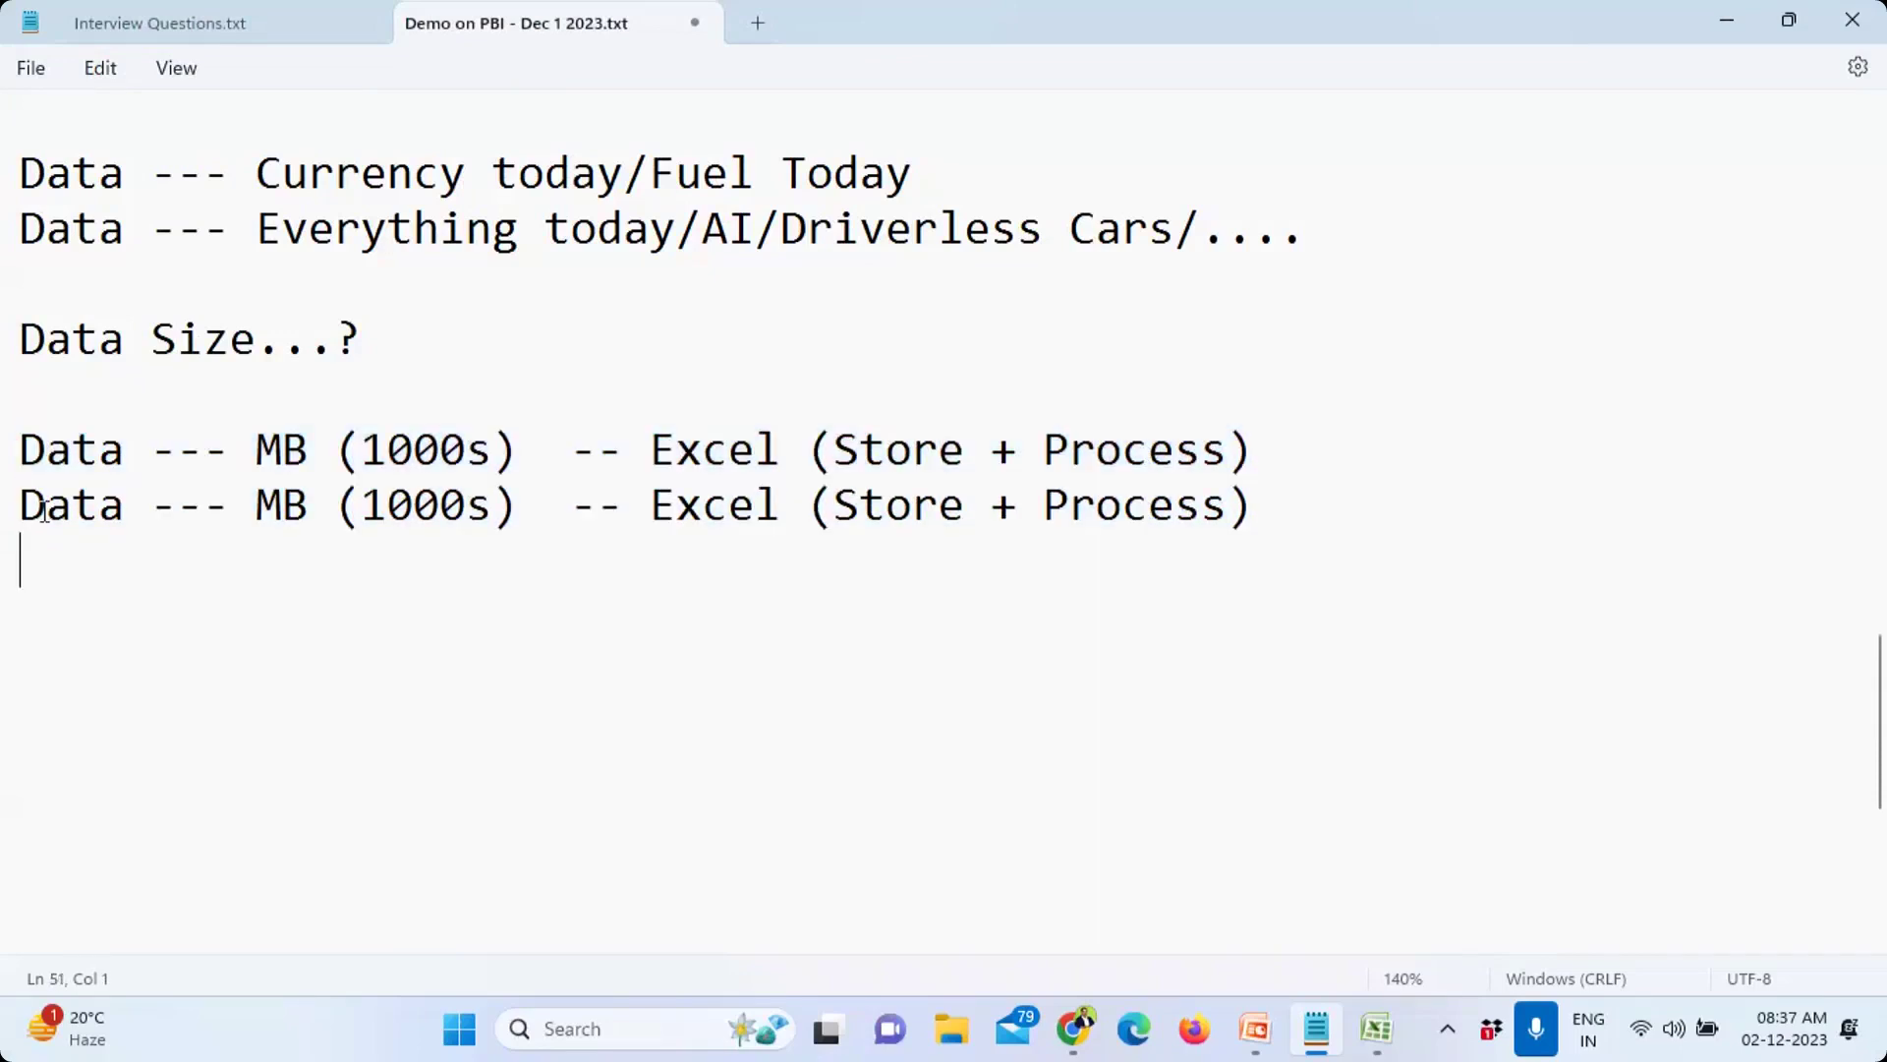
left_click_drag(256, 503, 283, 507)
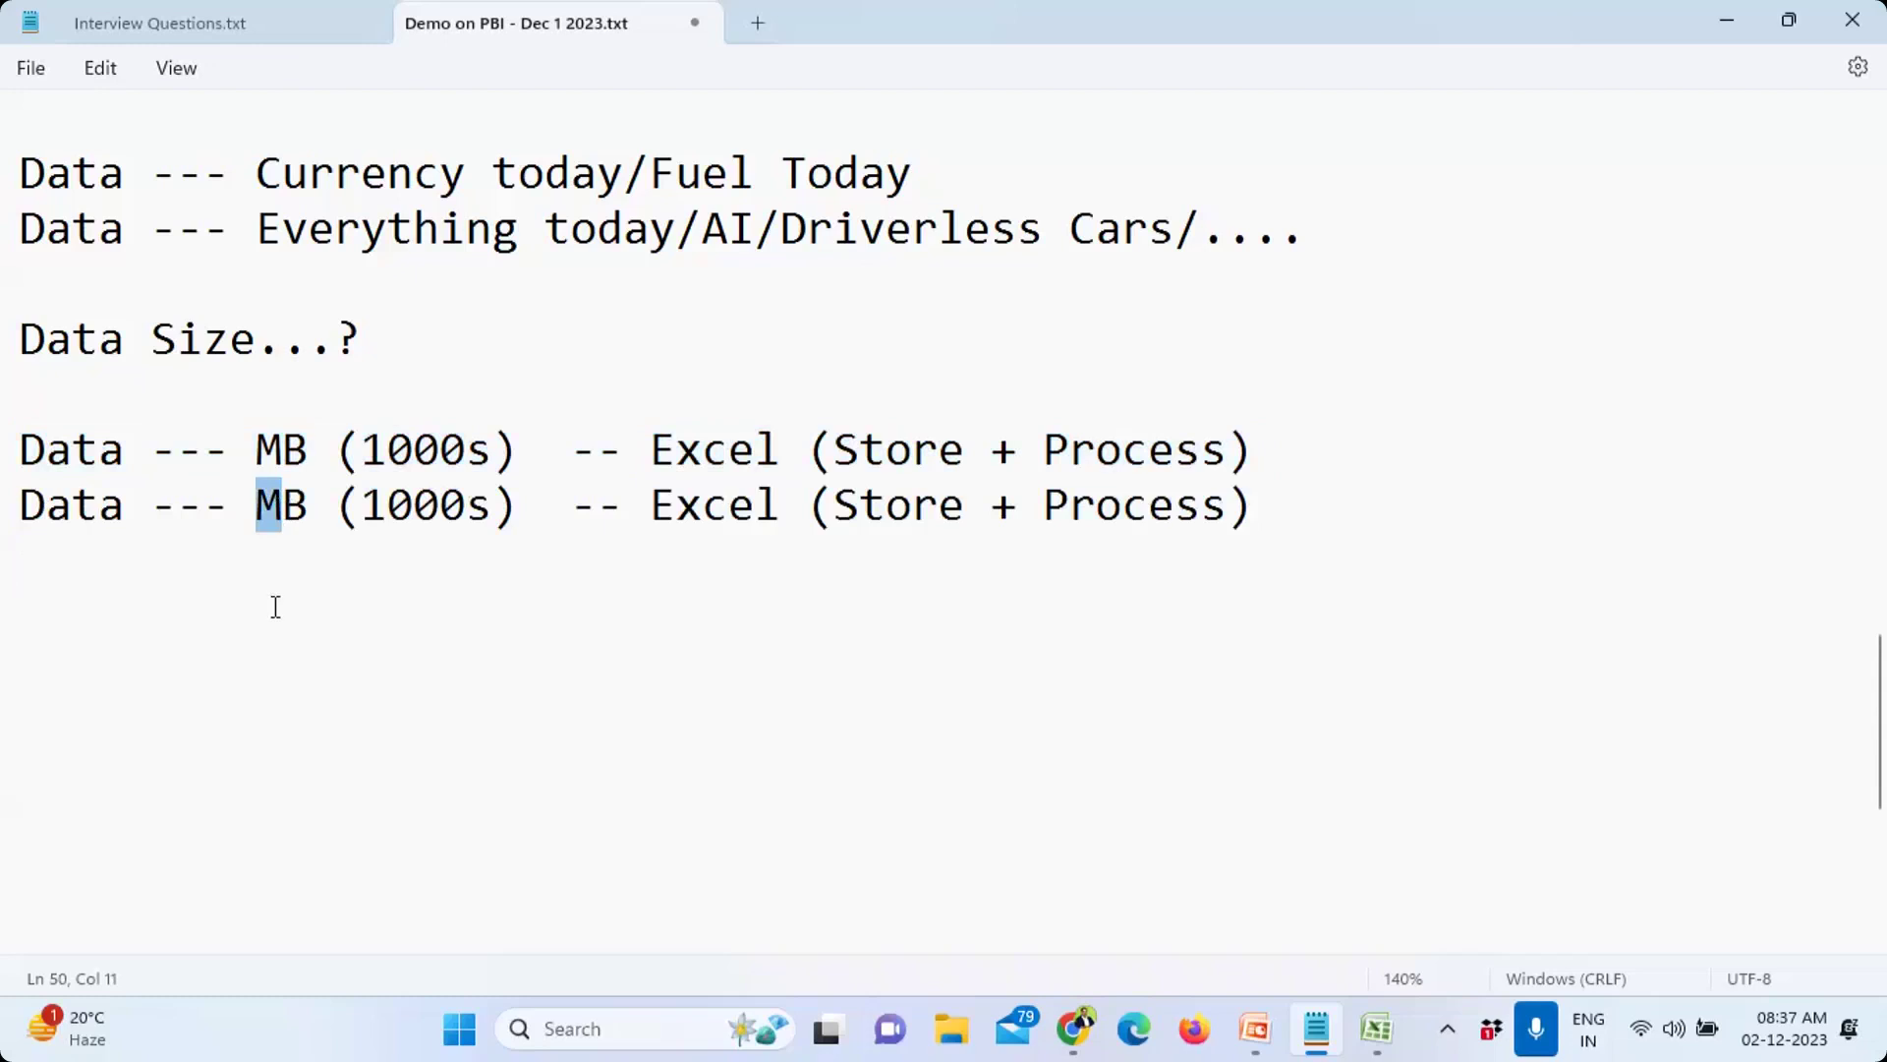
Step: Change the copied line's unit to GB and replace 1000s with Lacs/Millions
type("G")
key("Right")
key("Right")
key("Right")
key("shift+Right")
key("shift+Right")
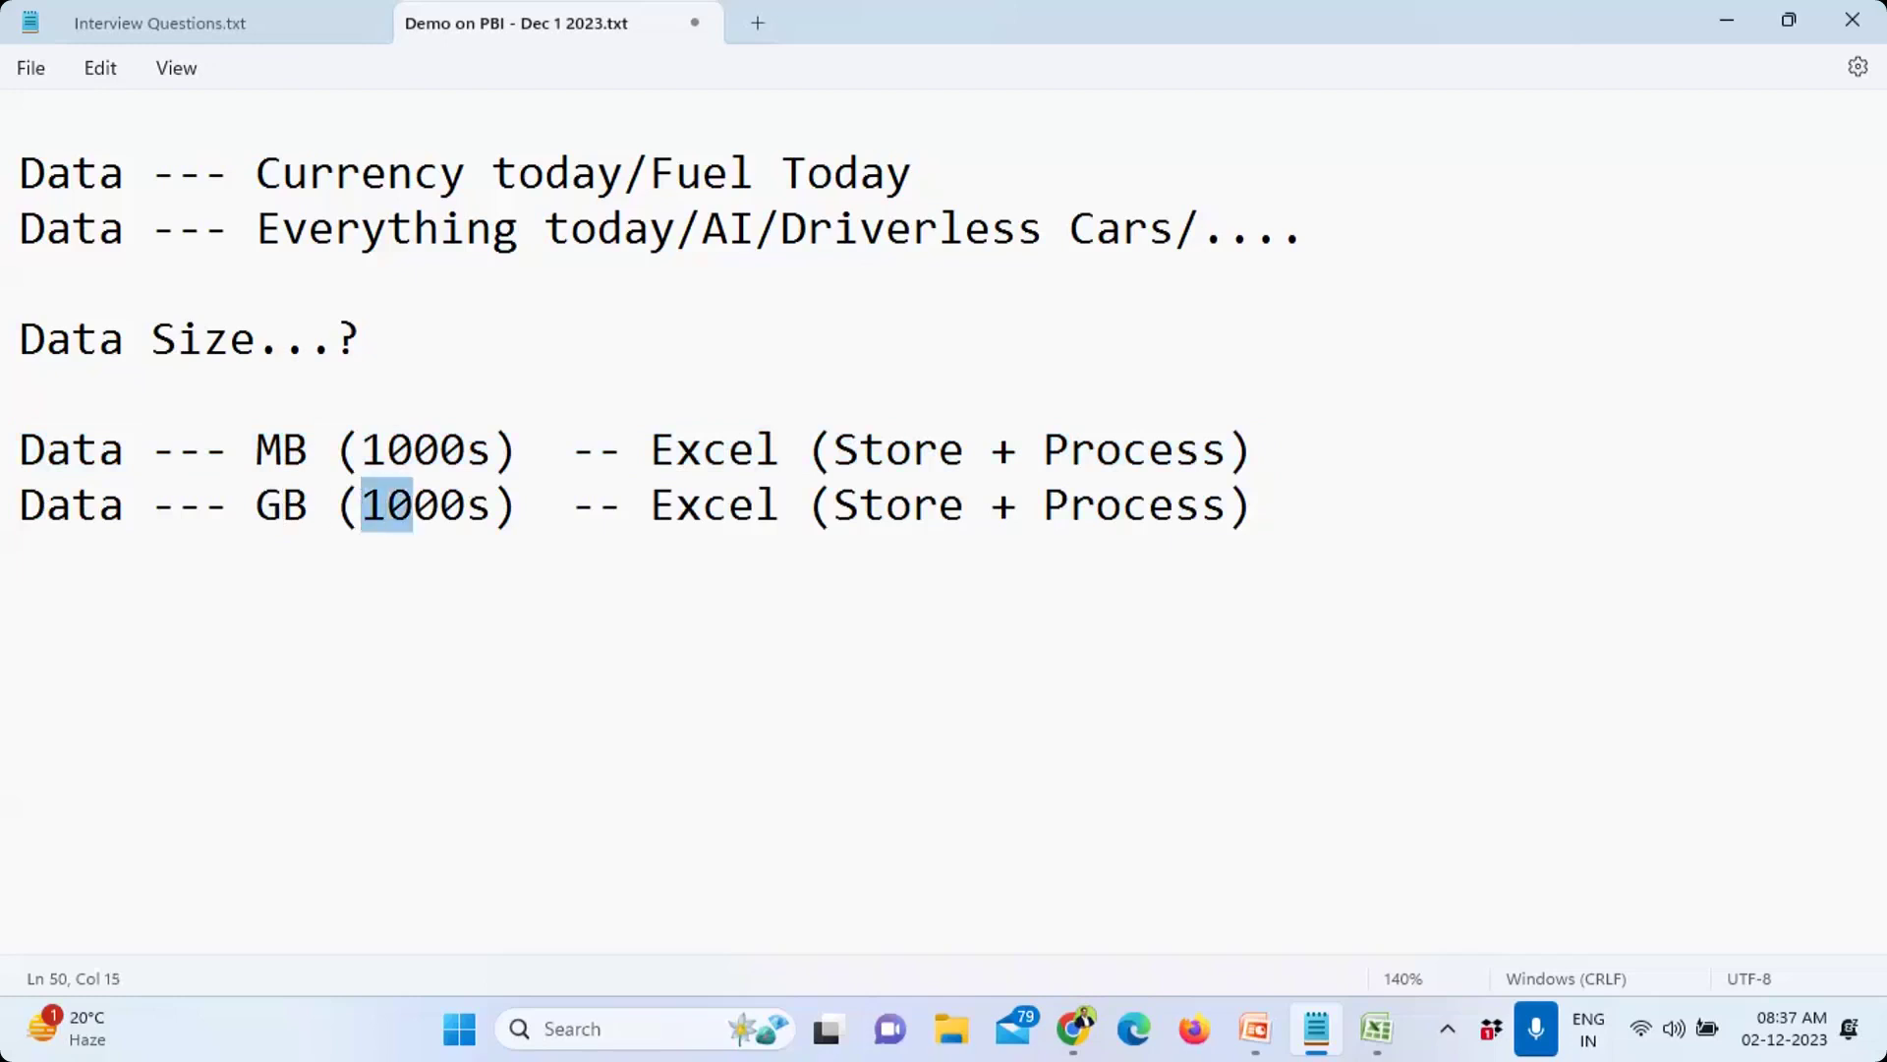
key("shift+Right")
key("shift+Right")
key("shift+Right")
key("shift+Right")
key("shift+Left")
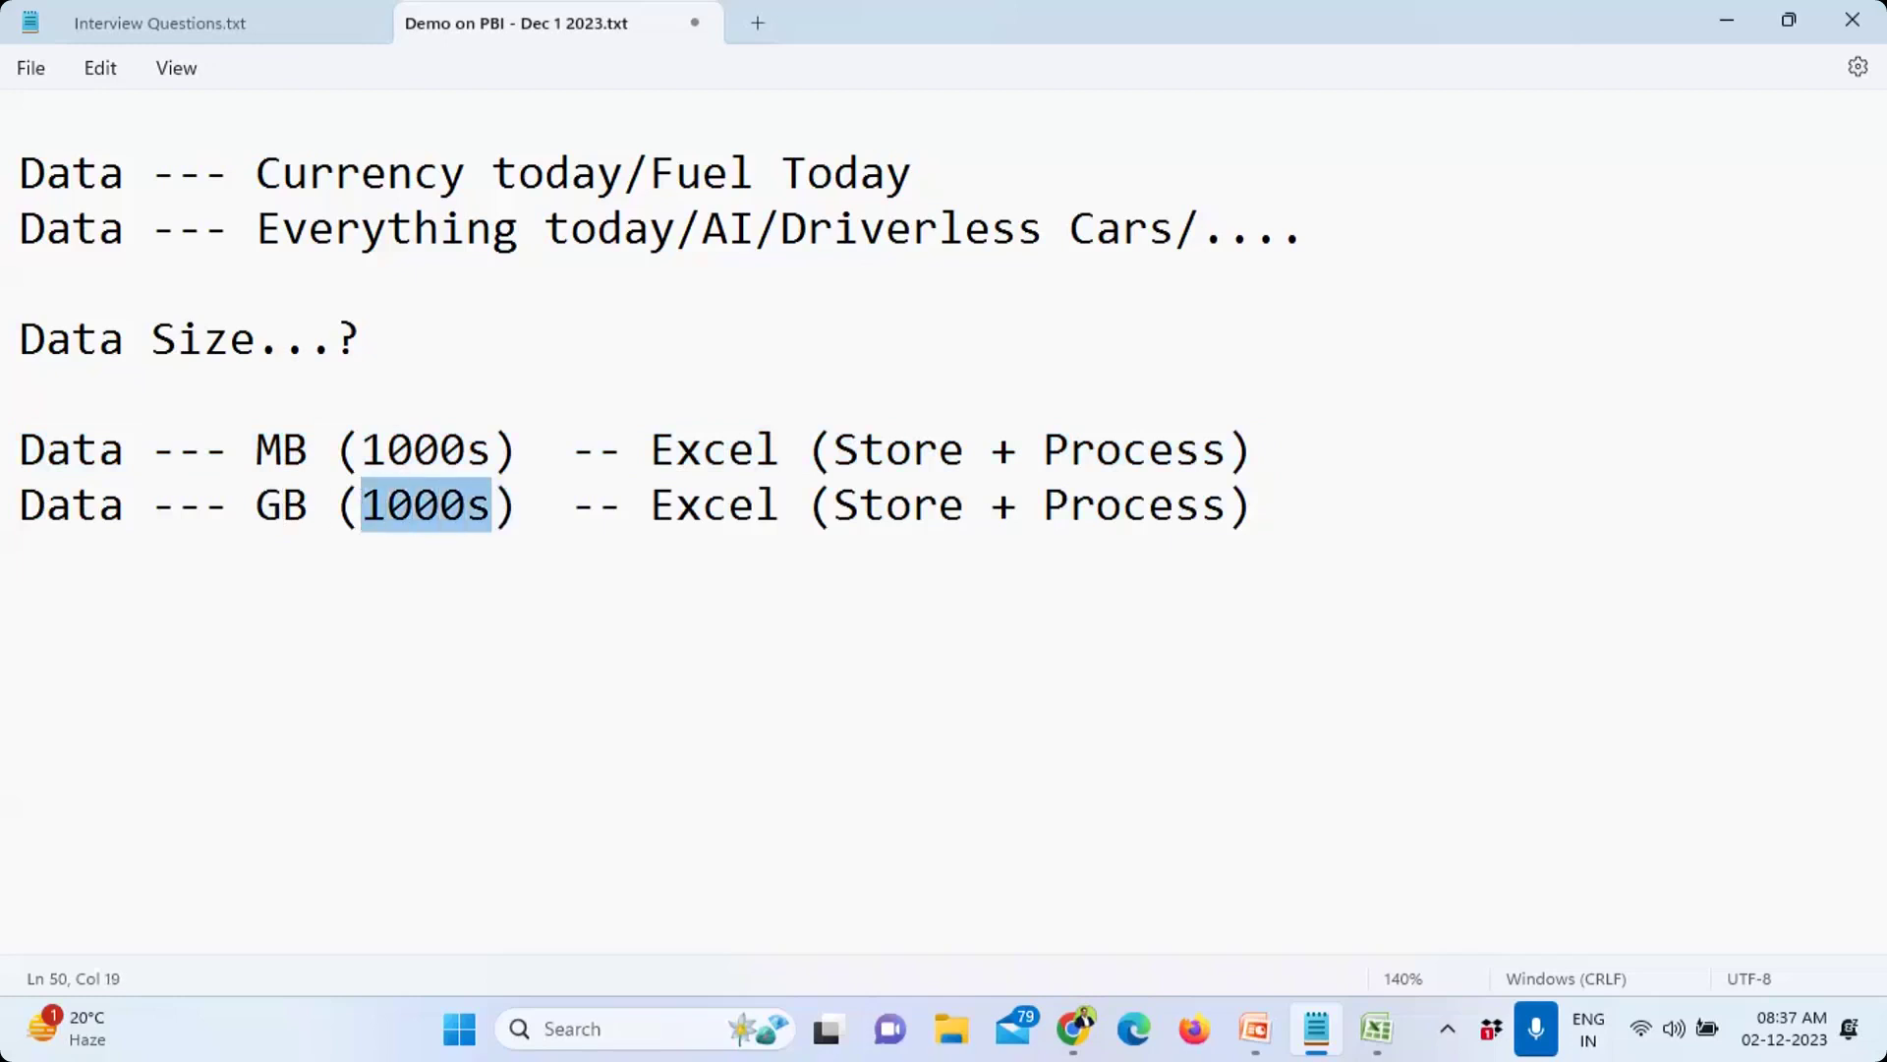
type("Lacs.")
key("BackSpace")
type("/")
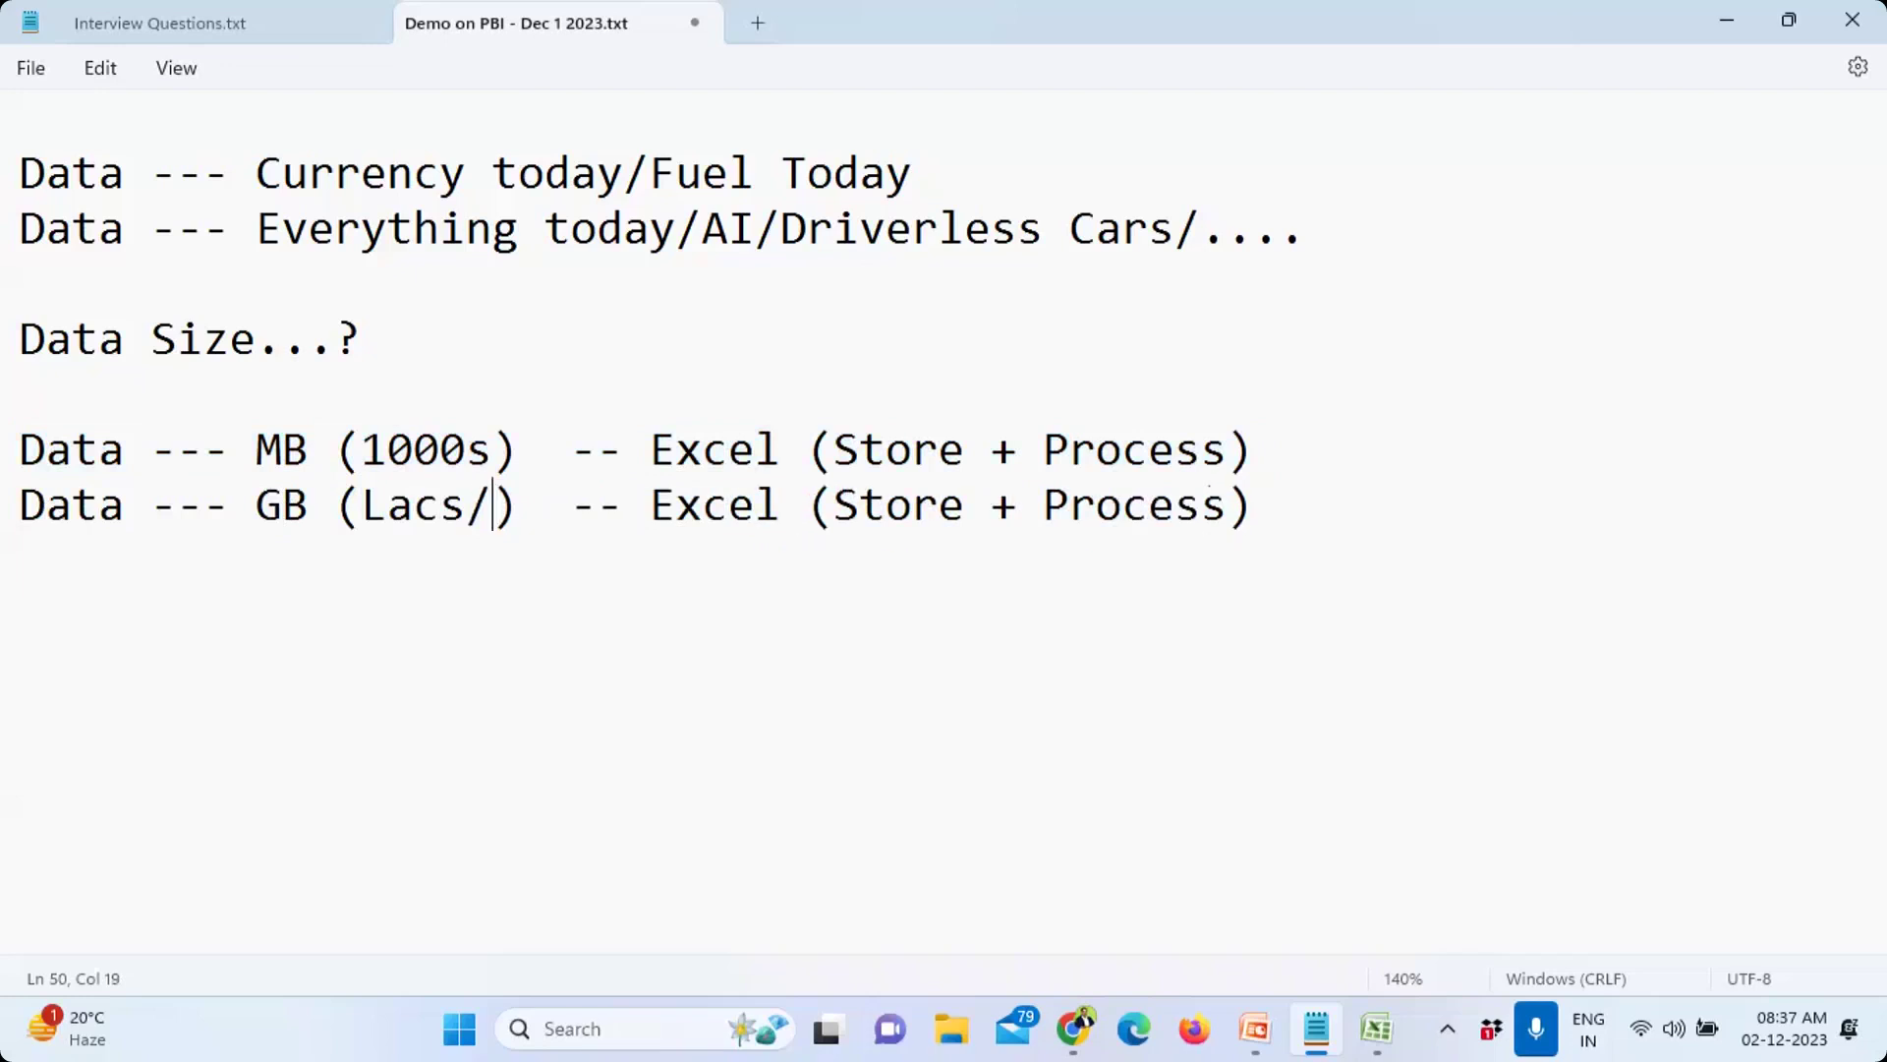
type("Mill")
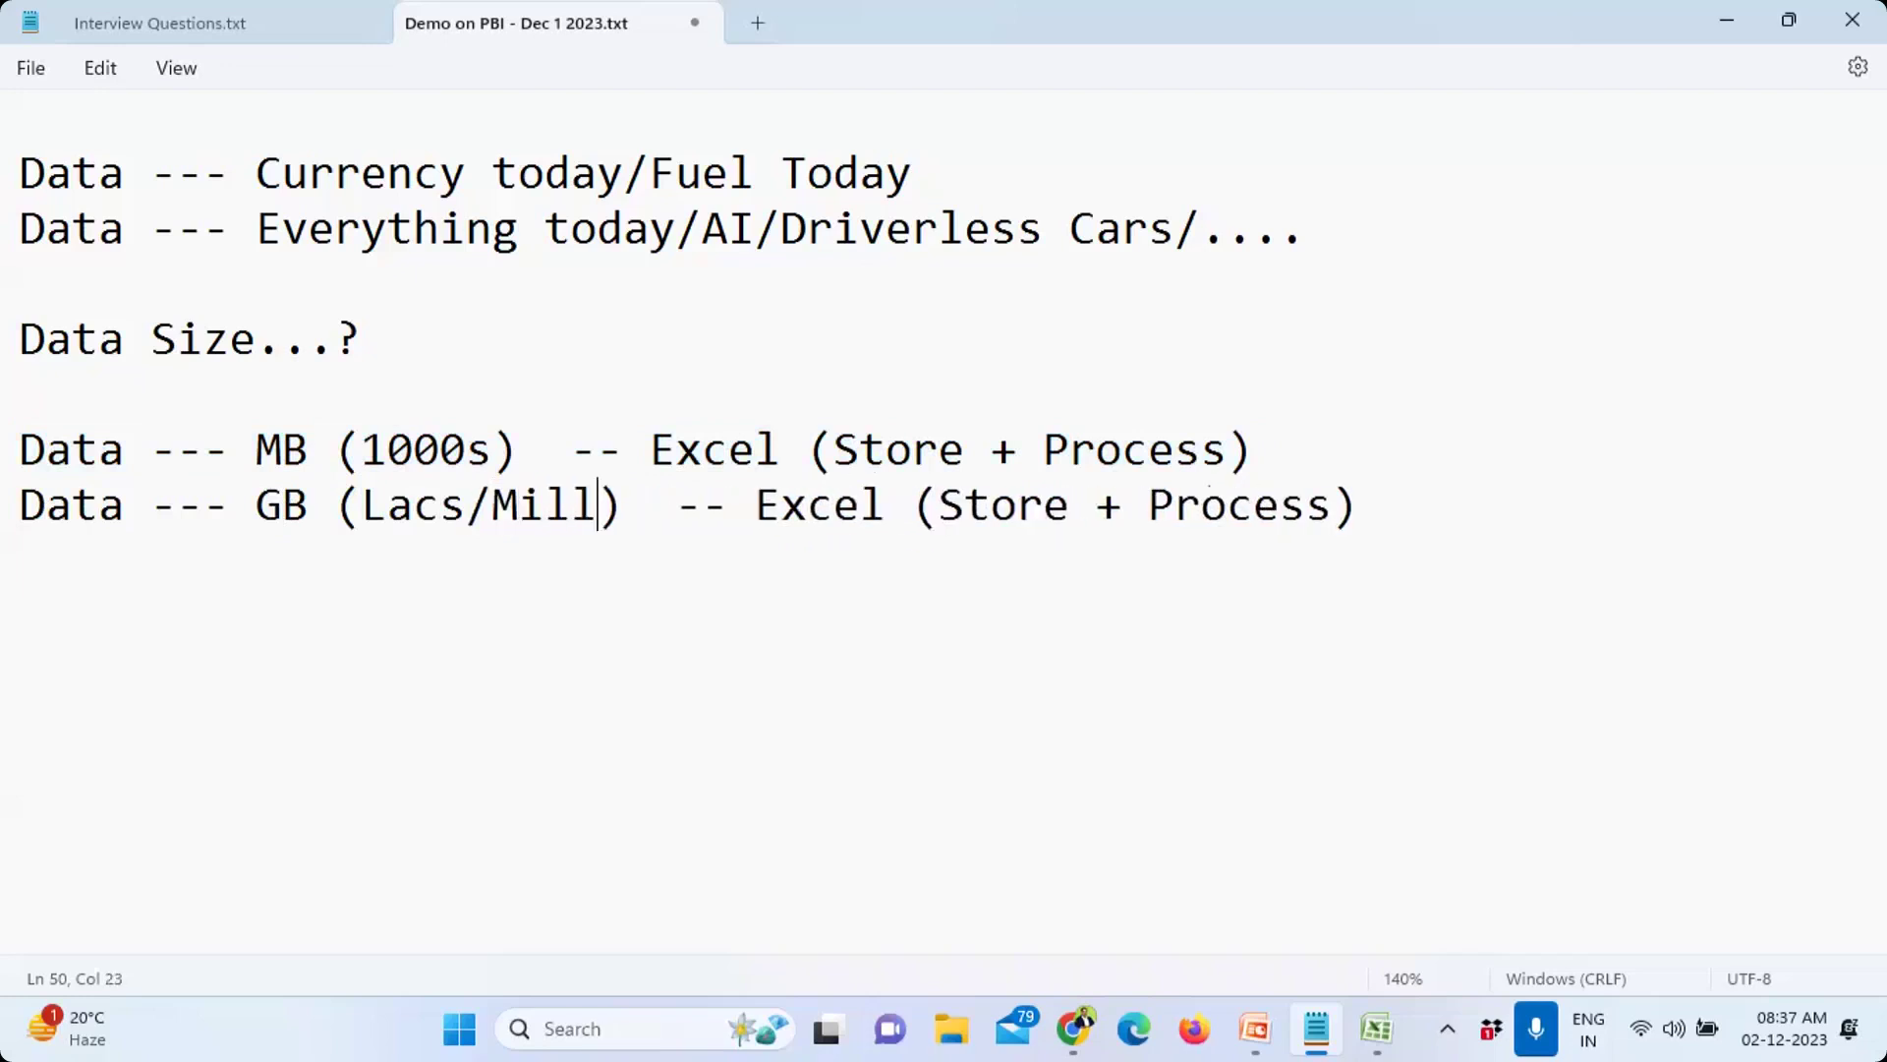
type("ions")
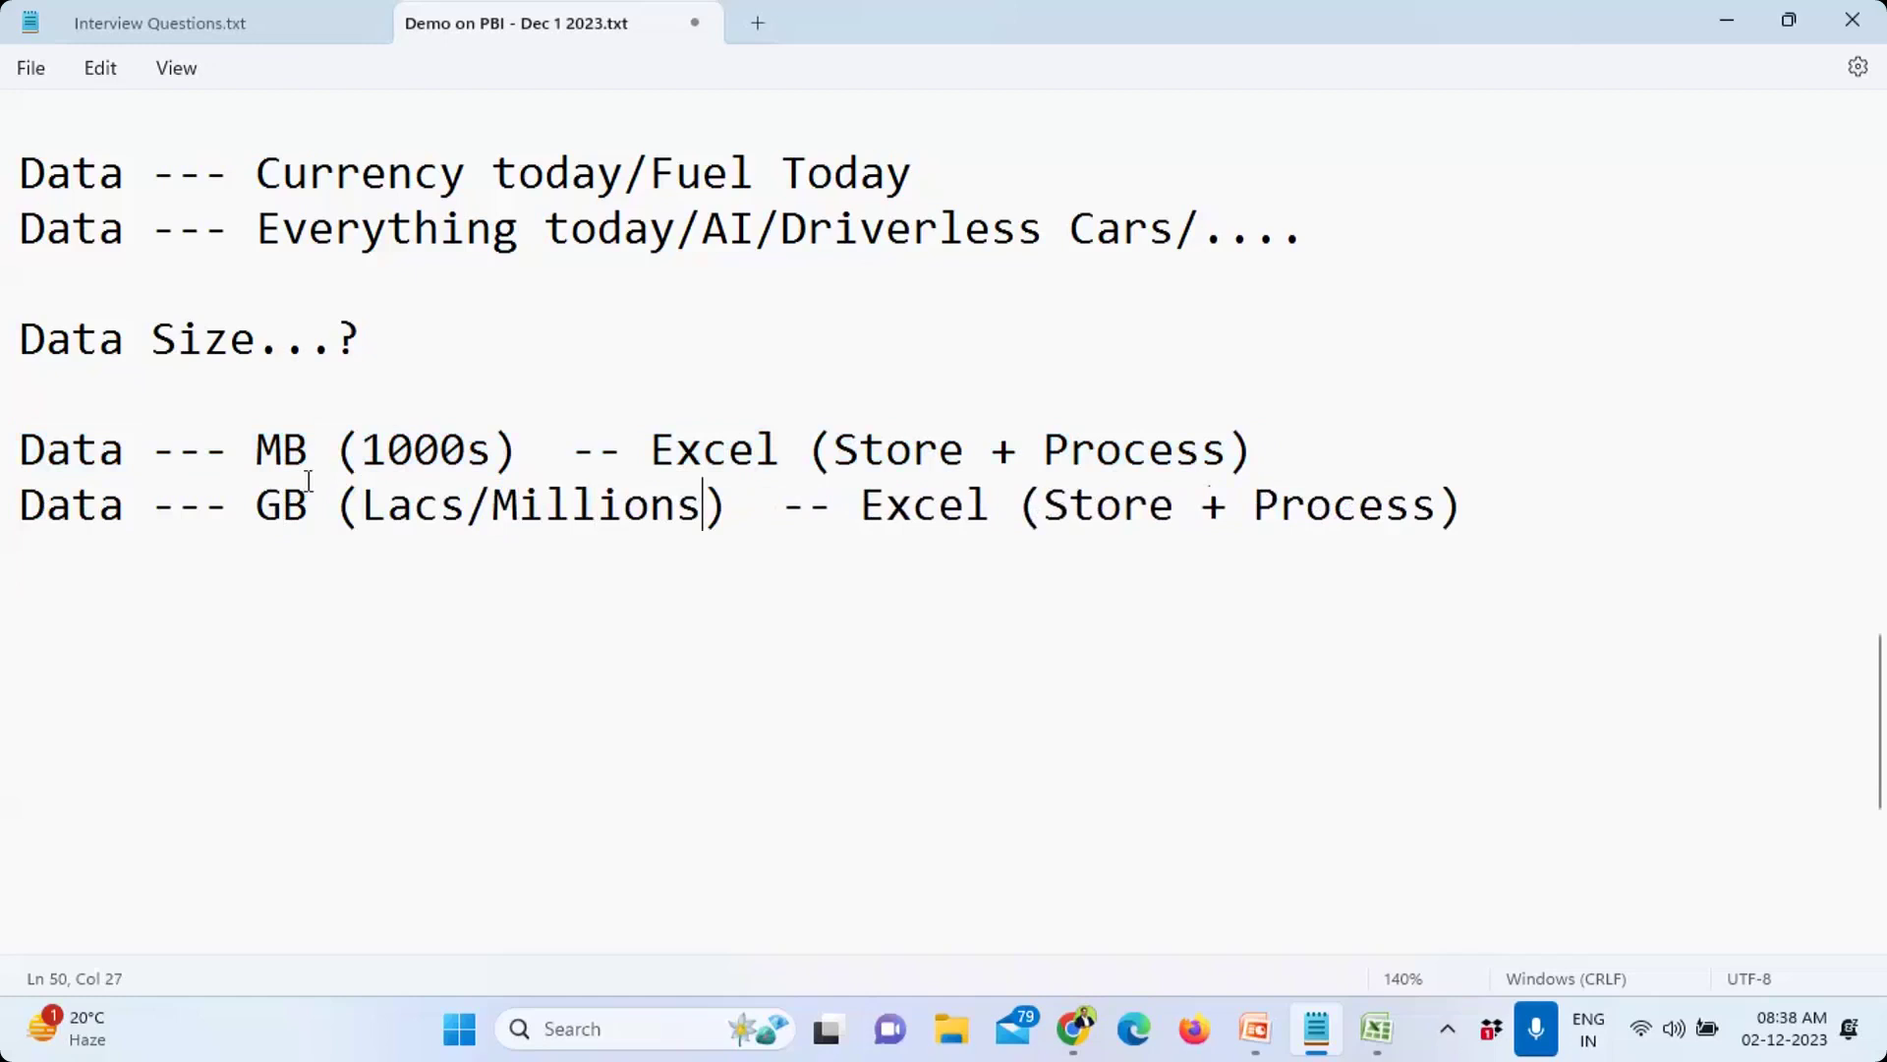
Step: Add the conversion lines '1 M = 10 L' and '1 B = 100 Cr' below the GB line
left_click(1489, 528)
key("Return")
key("Return")
type("1 M = 10 L")
key("Return")
type("1 B = 100 Cr")
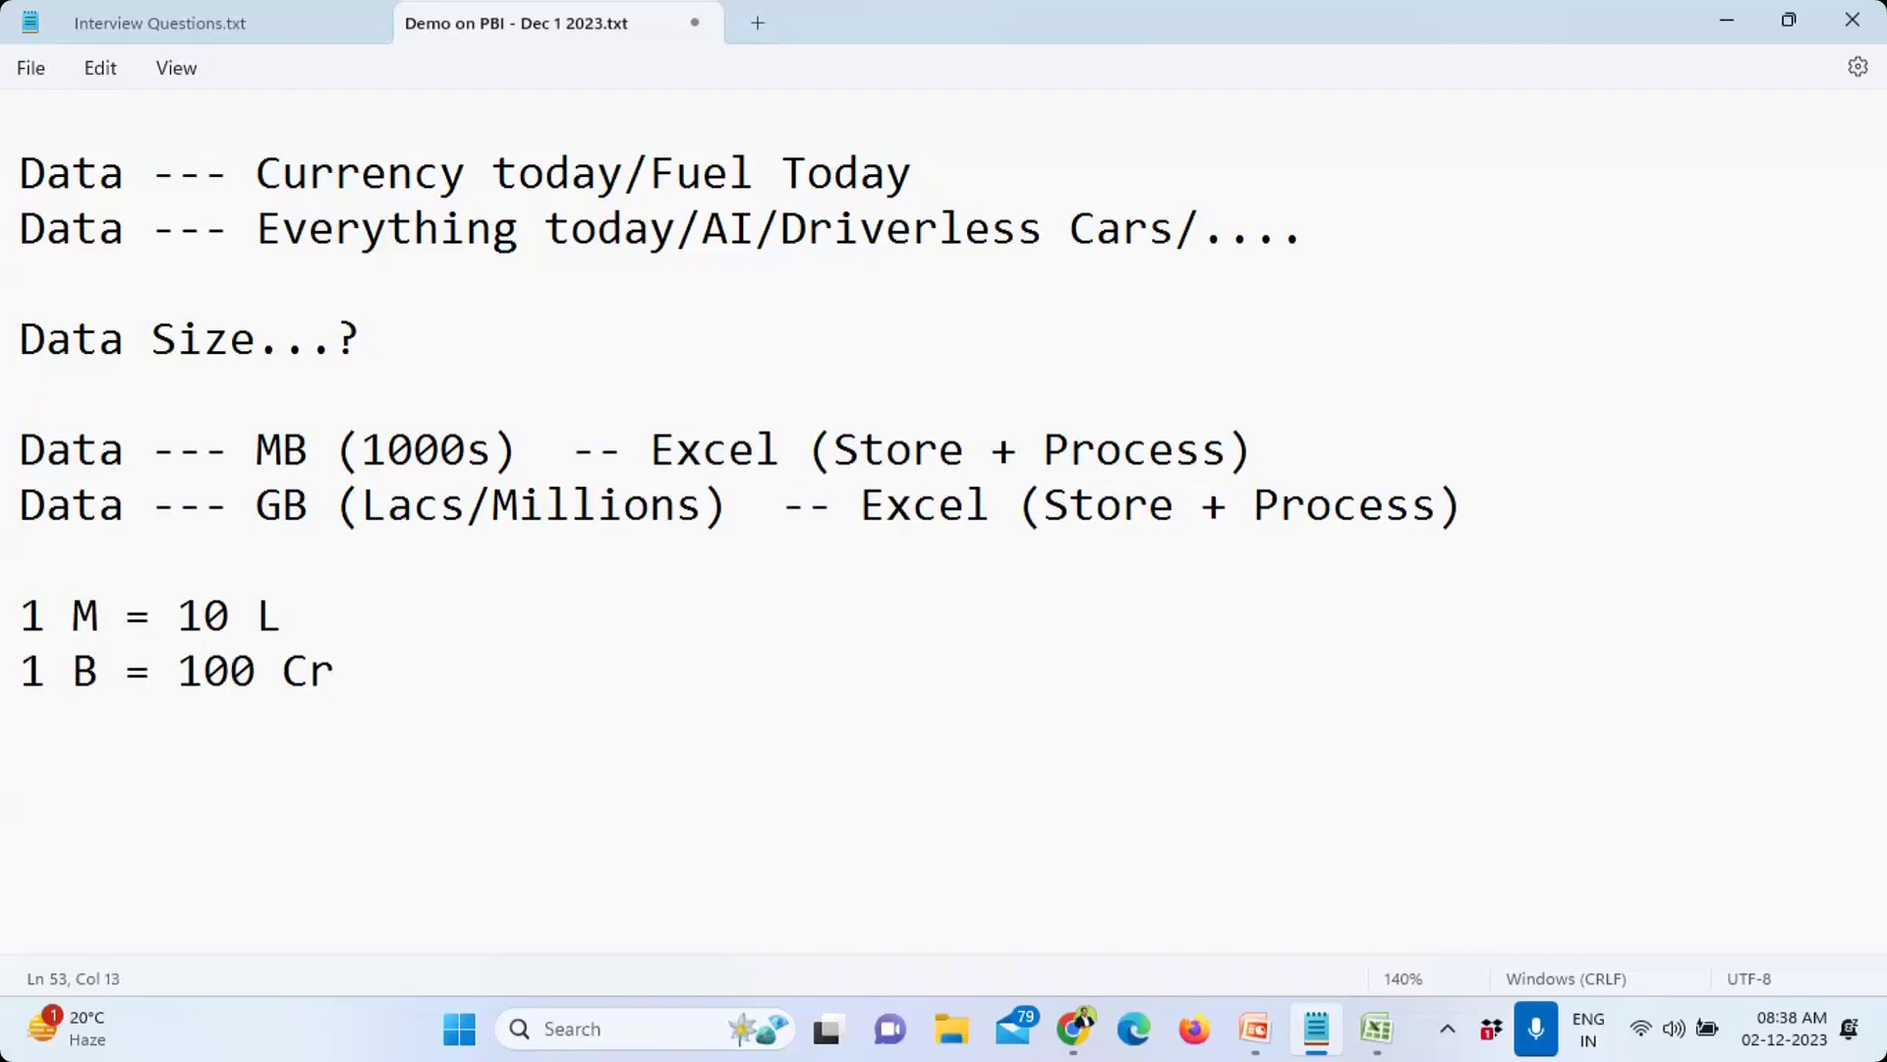